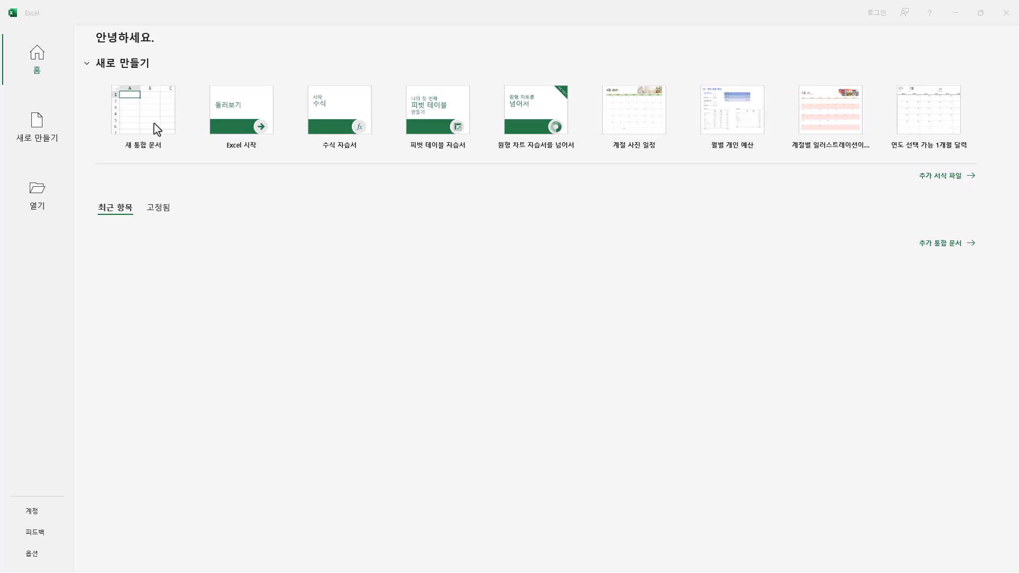
Create a blank workbook and save it in the Documents ITQ folder, named with the examinee number and full name joined by a hyphen.
click(166, 142)
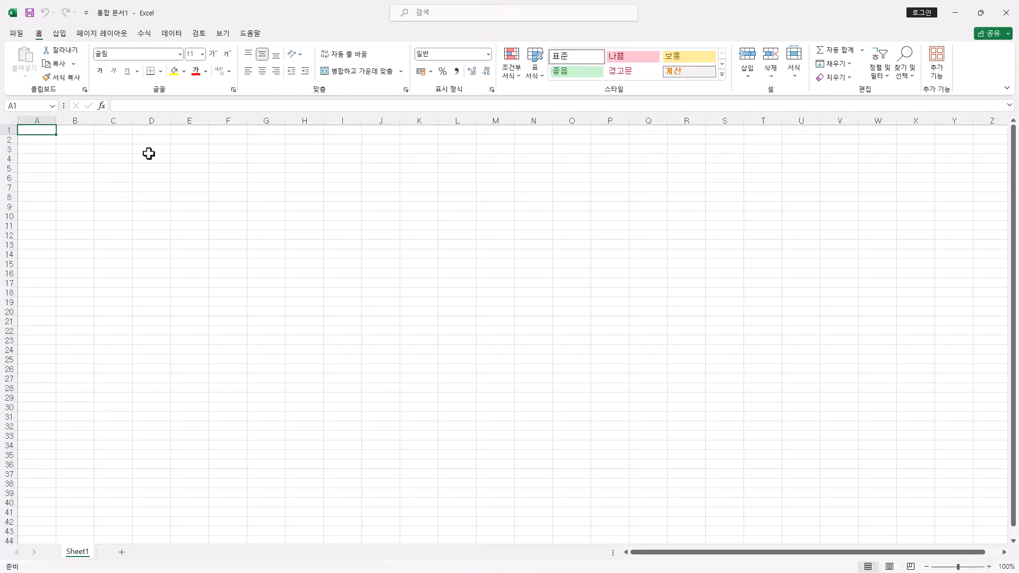
click(29, 14)
click(161, 171)
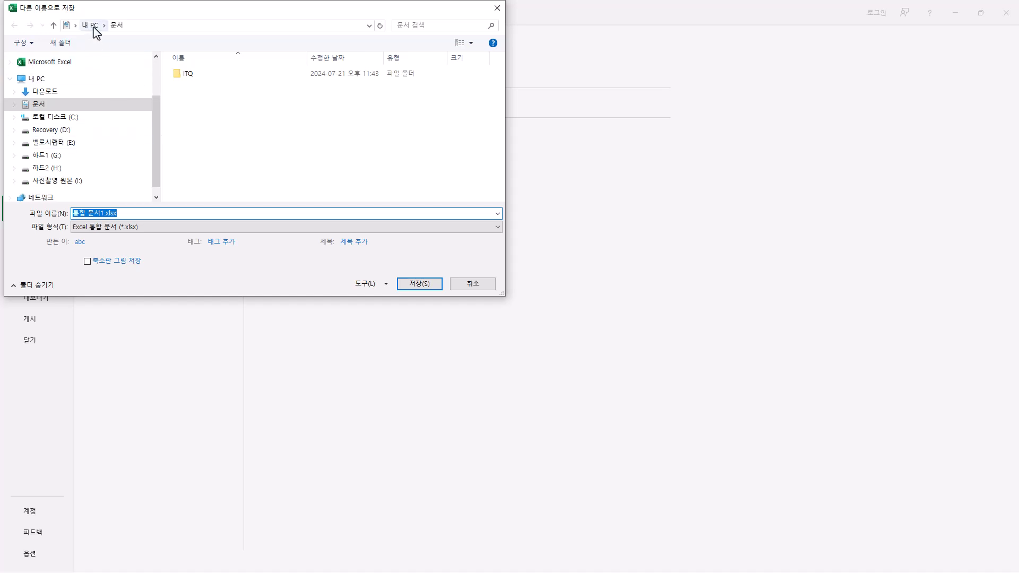
double_click(186, 77)
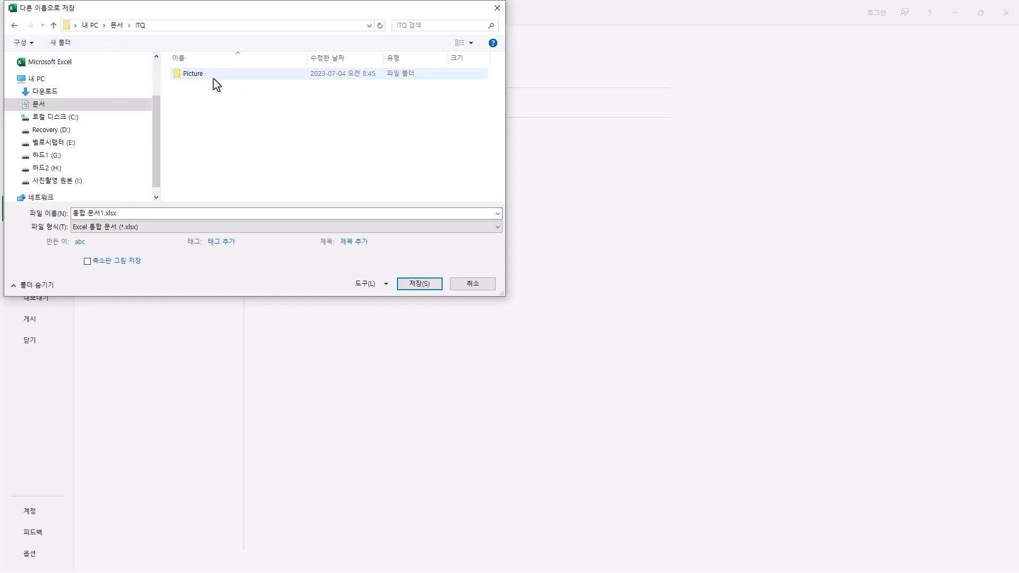
click(133, 213)
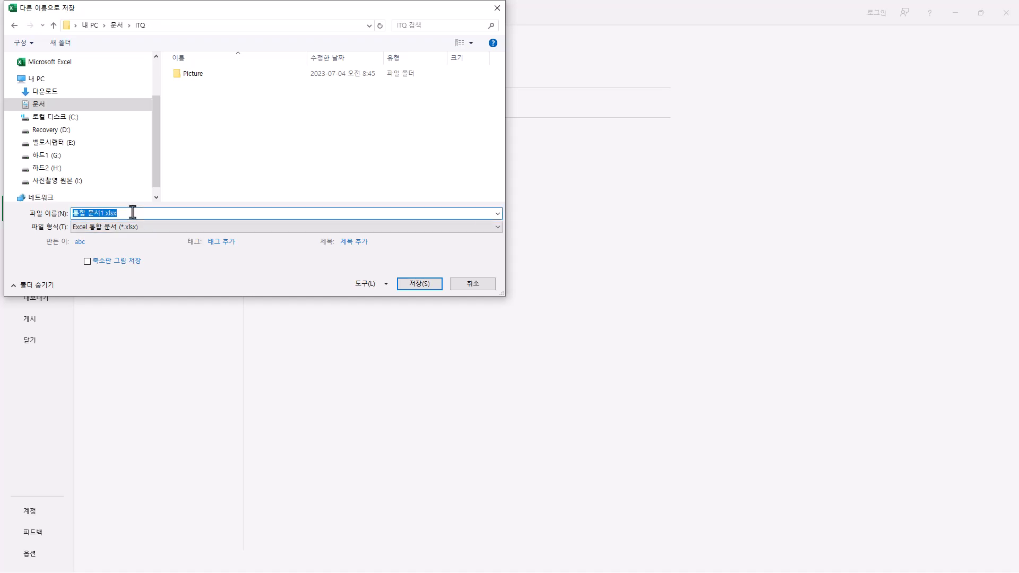
text(12345678-홍길동)
drag(101, 213, 69, 217)
click(431, 288)
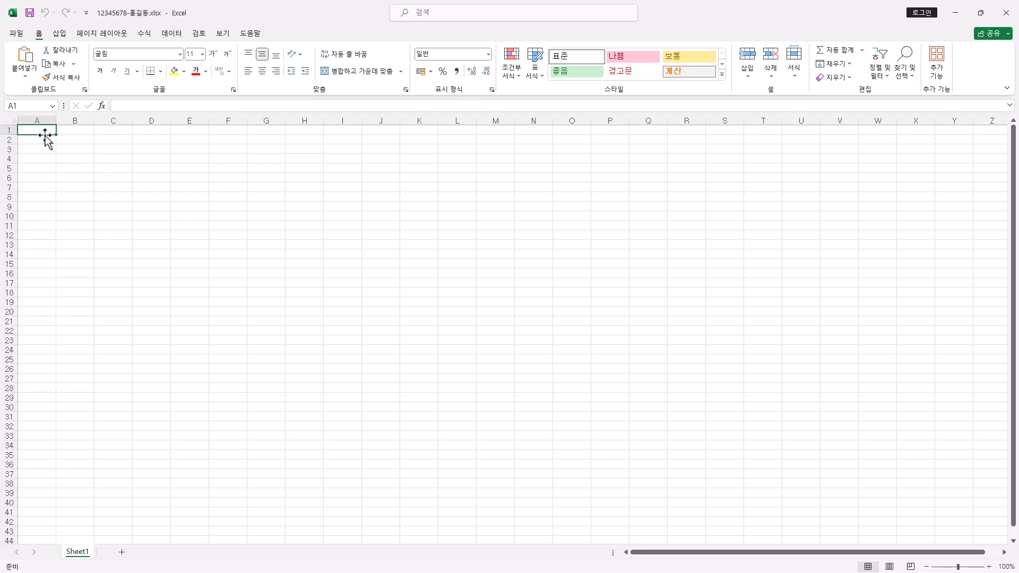
Set the width of column A to 1.
click(39, 118)
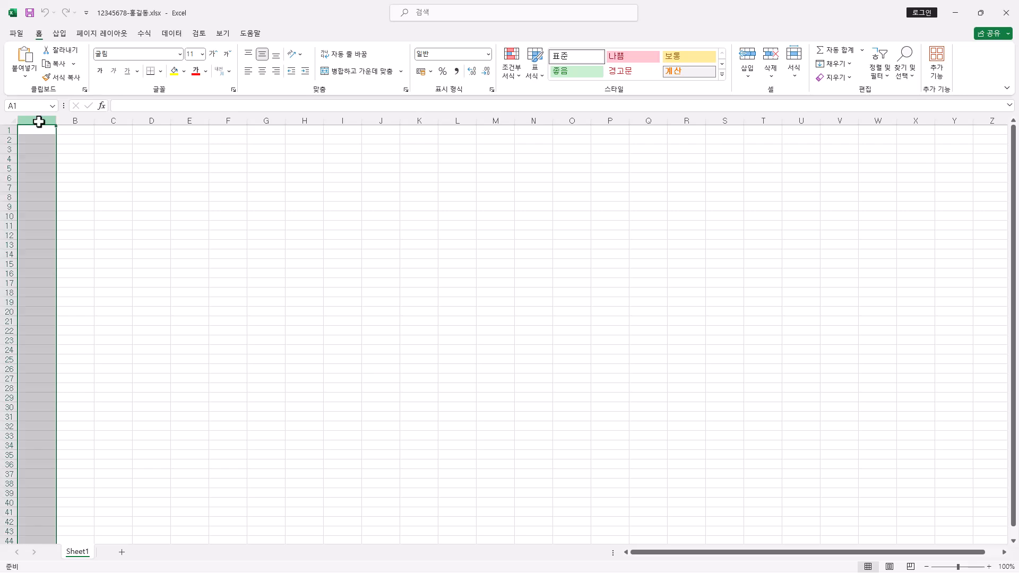
right_click(39, 121)
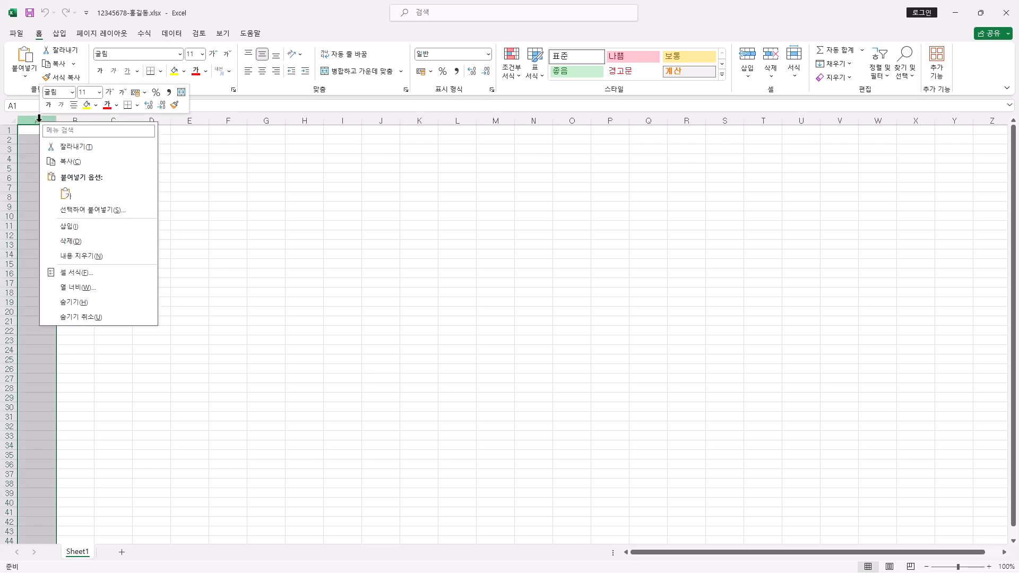
click(84, 290)
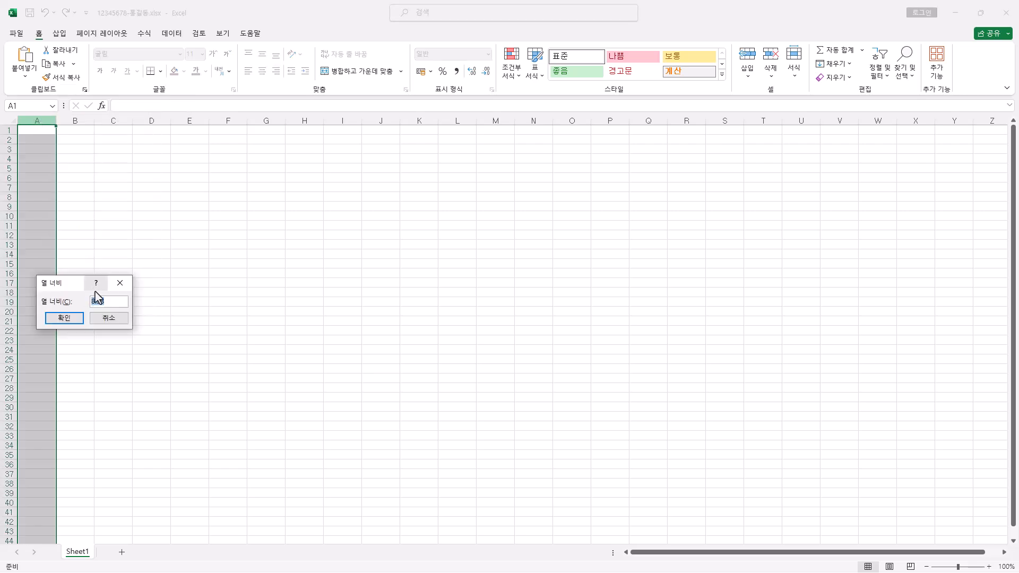
text(1)
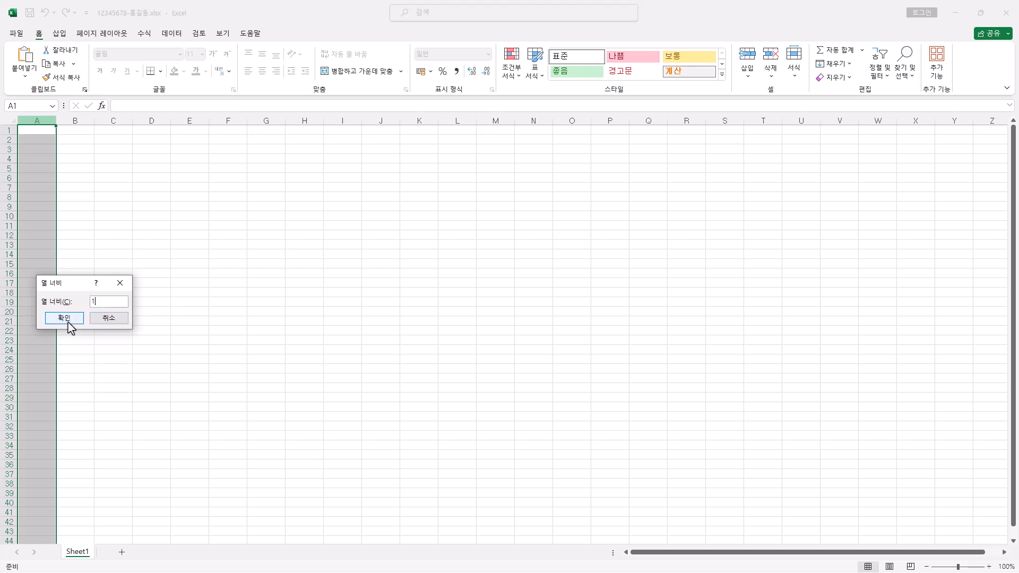
click(69, 321)
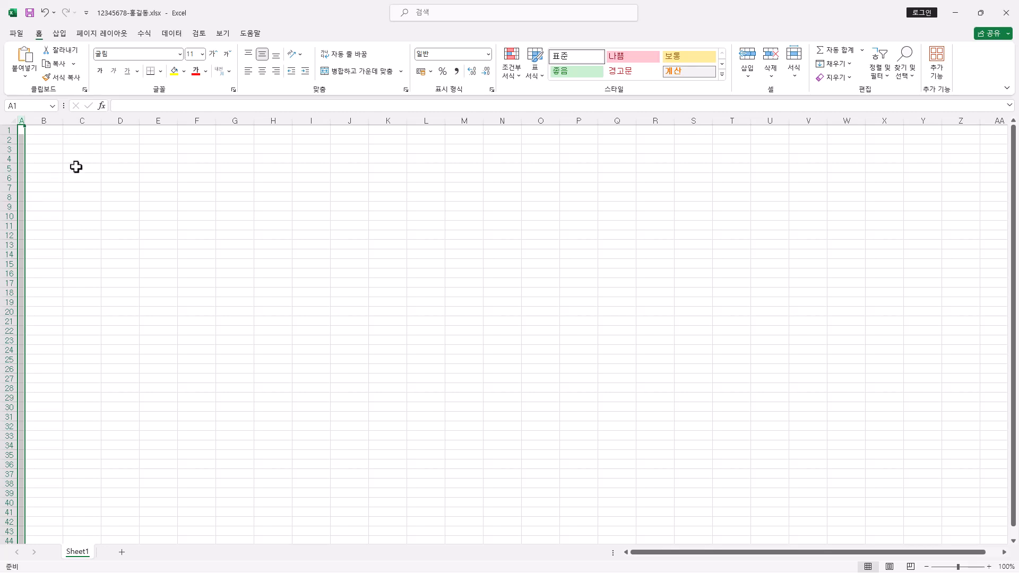
Set the font of the entire worksheet to 굴림.
click(76, 167)
click(207, 187)
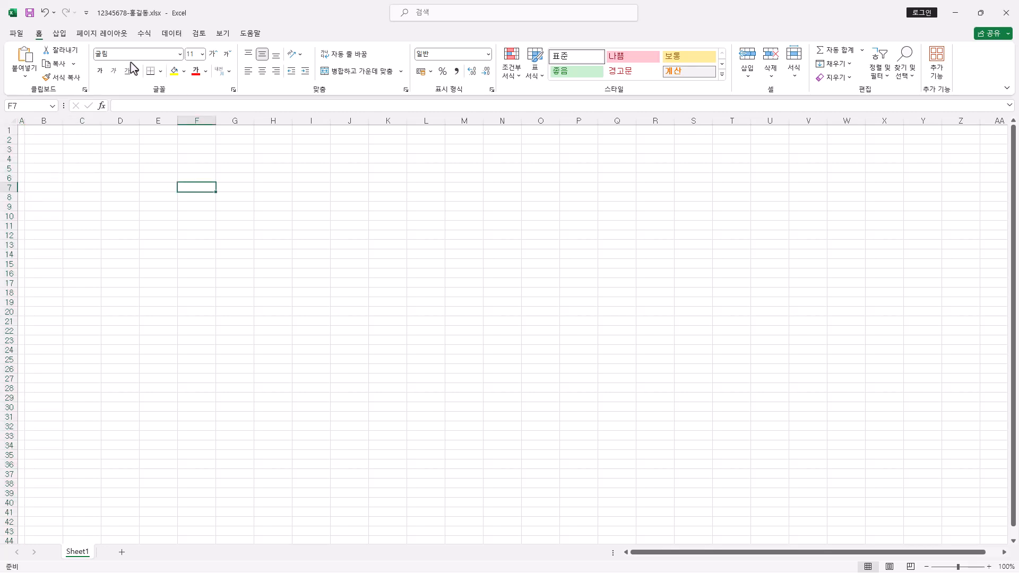
click(69, 167)
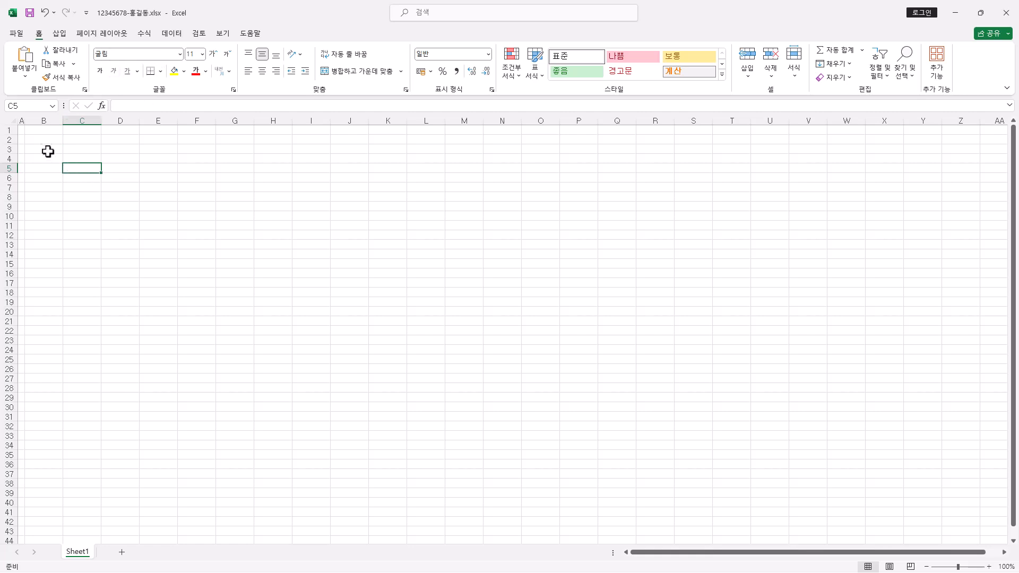
click(7, 120)
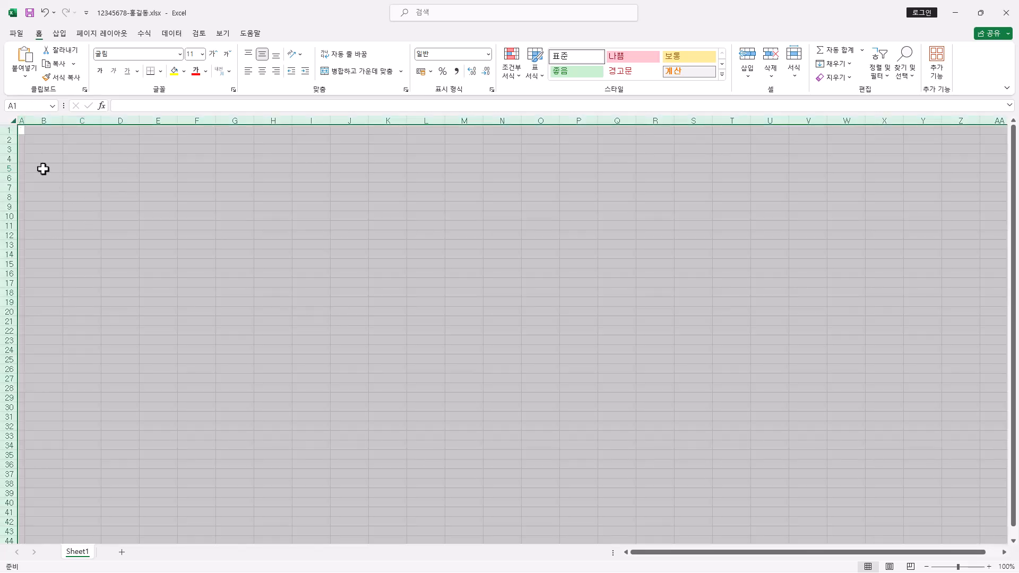
click(122, 56)
text(ㄱㅜㄹㄹ)
key(Return)
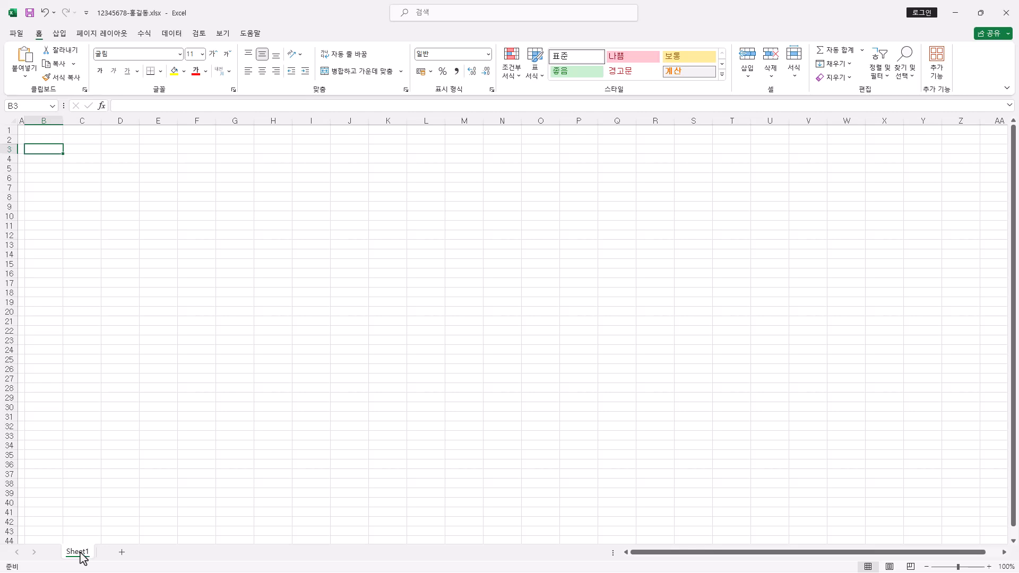
Duplicate Sheet1 twice and rename the three sheets 제1작업, 제2작업 and 제3작업.
drag(80, 553, 116, 555)
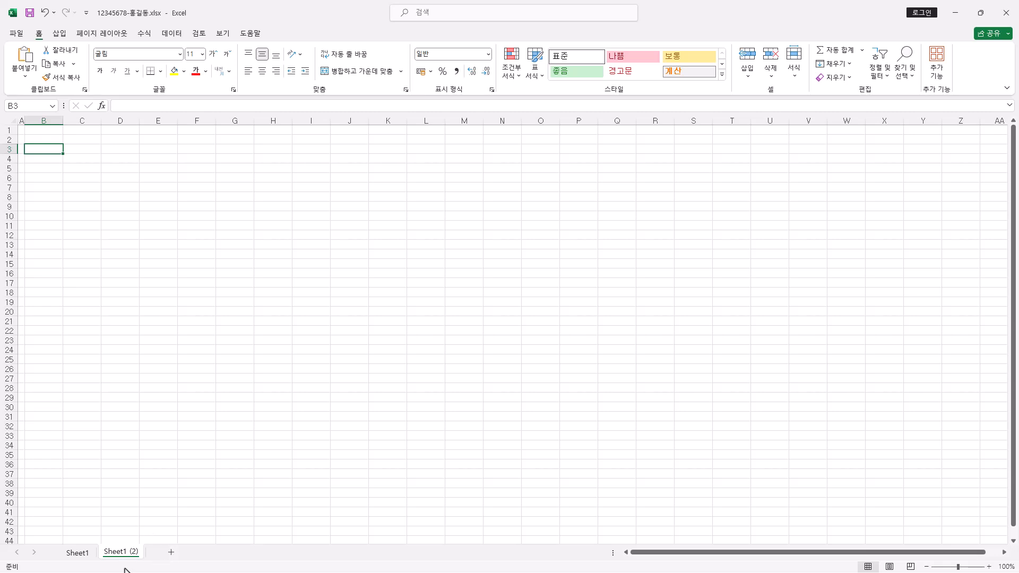
drag(118, 555, 182, 552)
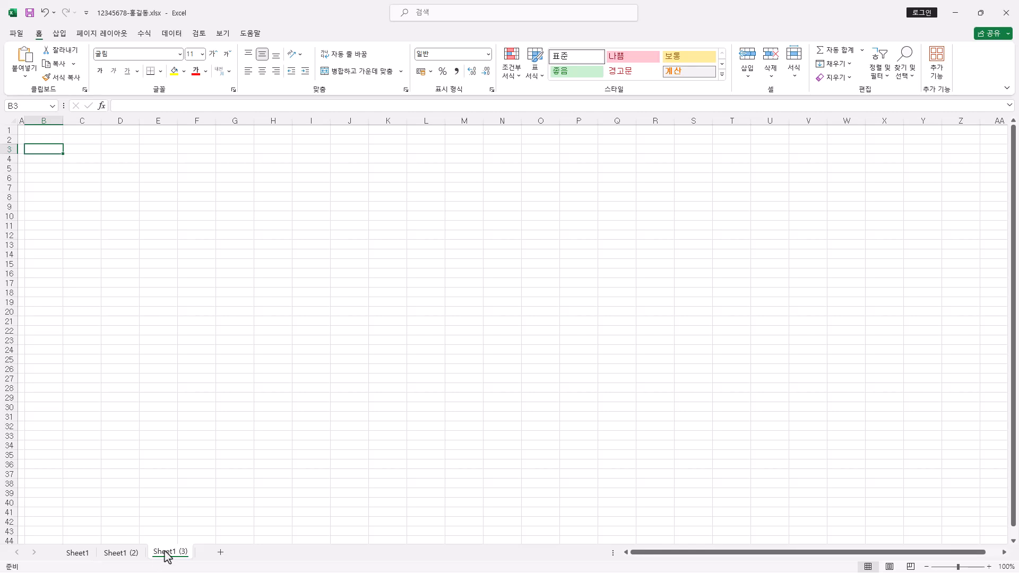
double_click(77, 553)
text(제1작업)
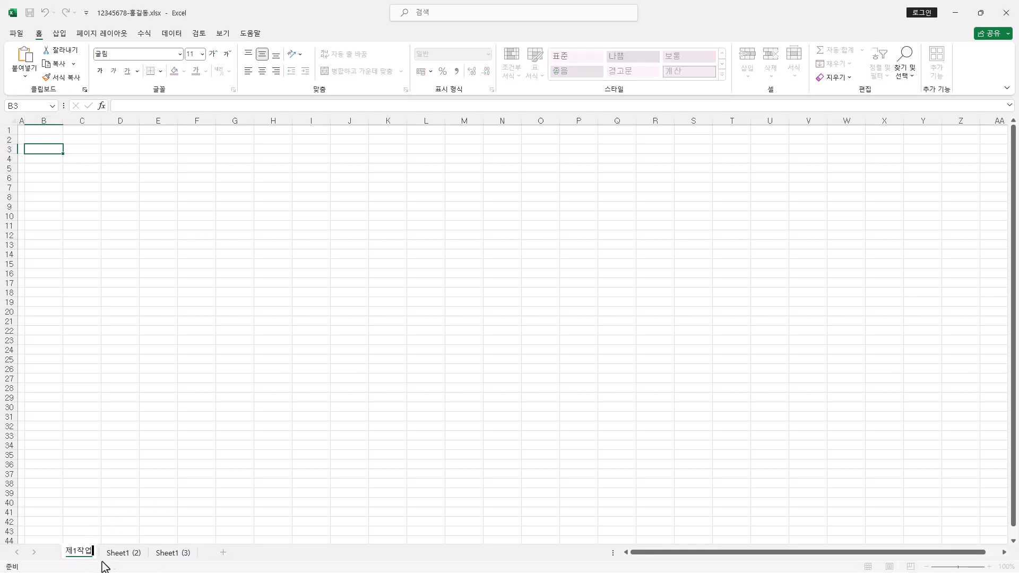
key(Return)
double_click(124, 554)
text(제2작업)
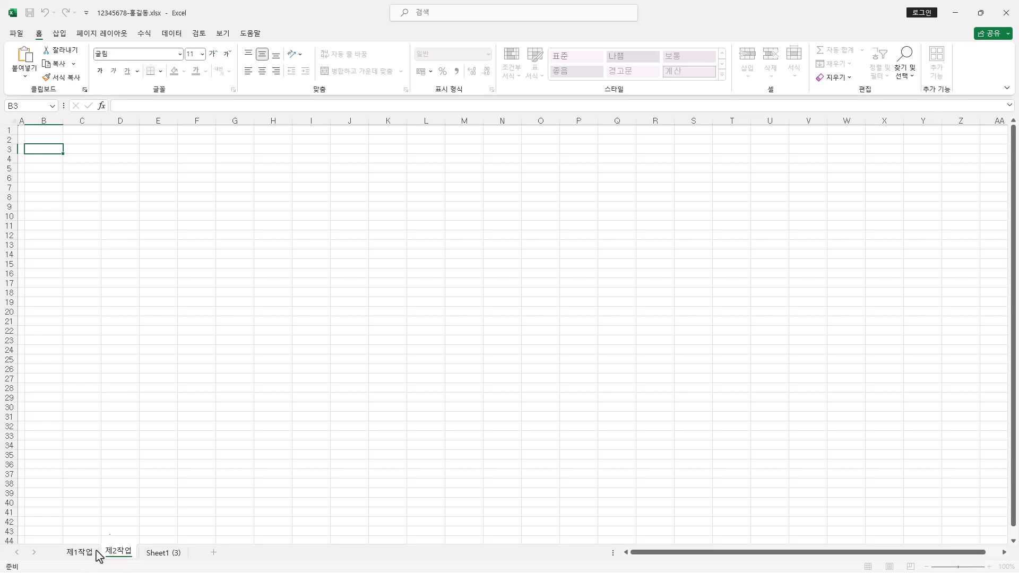
double_click(171, 556)
text(제3작업)
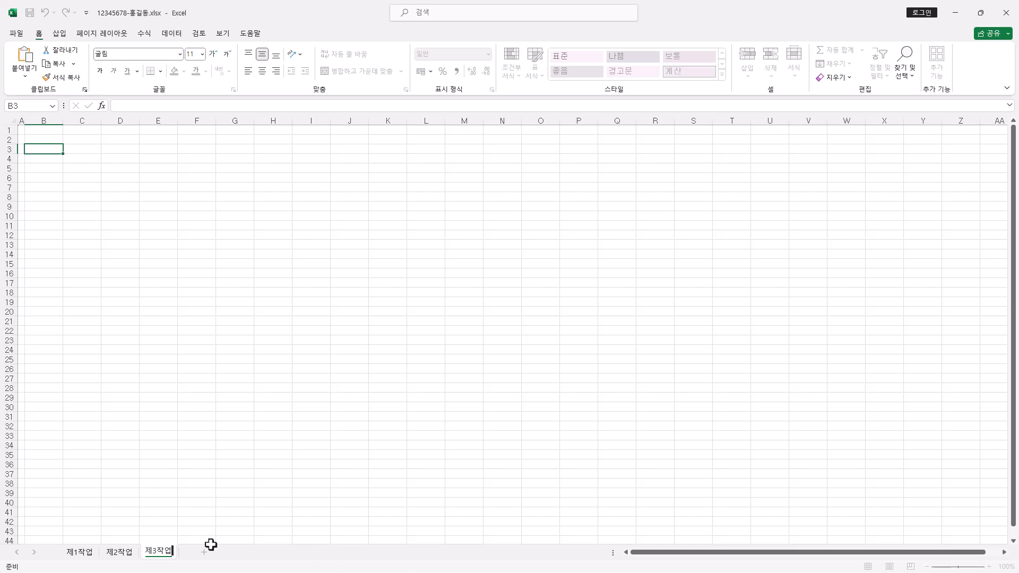
click(86, 553)
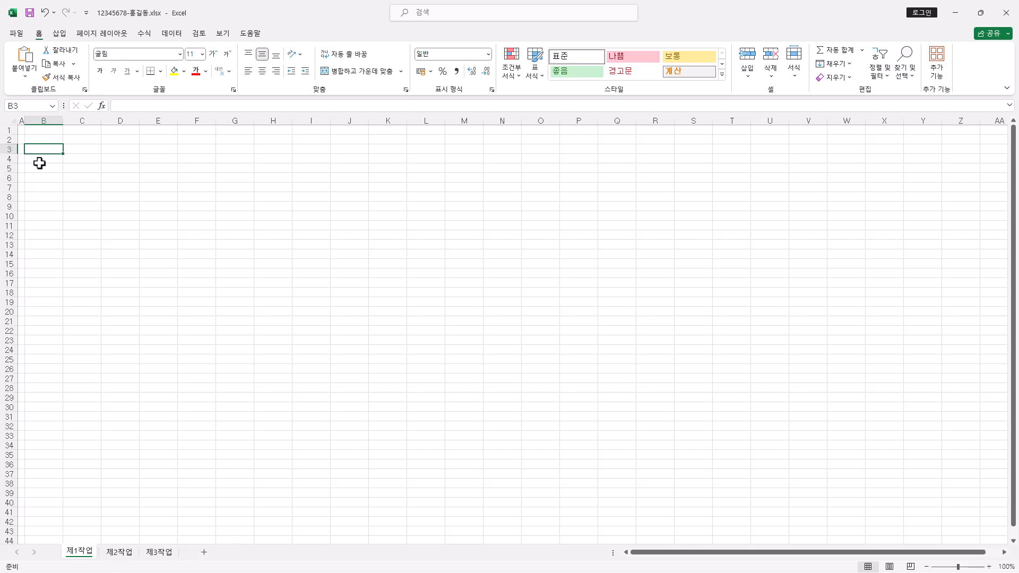
Paste the course enrolment table into range B4:J14 of the 제1작업 sheet.
drag(39, 160, 349, 255)
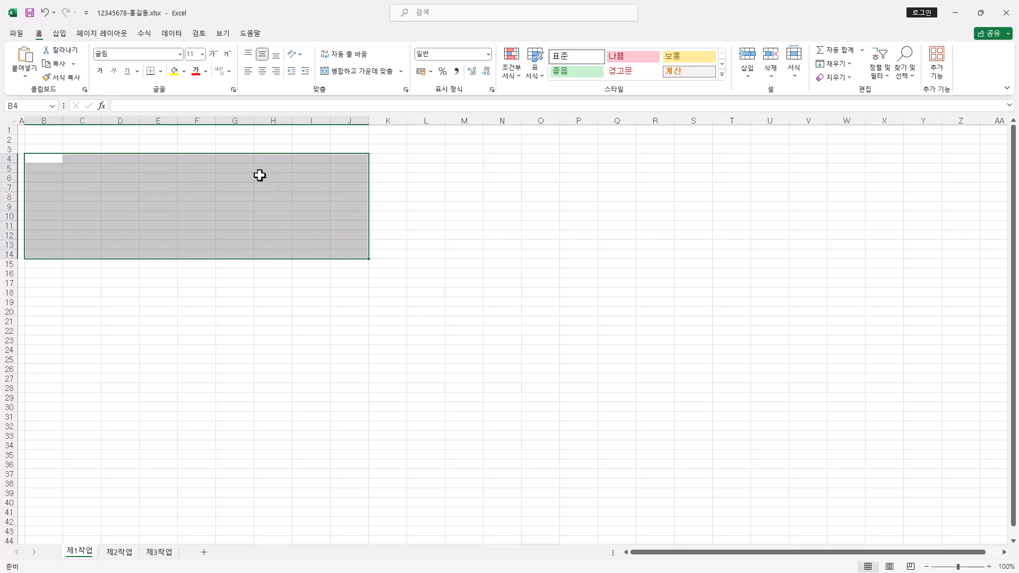
key(alt+Tab)
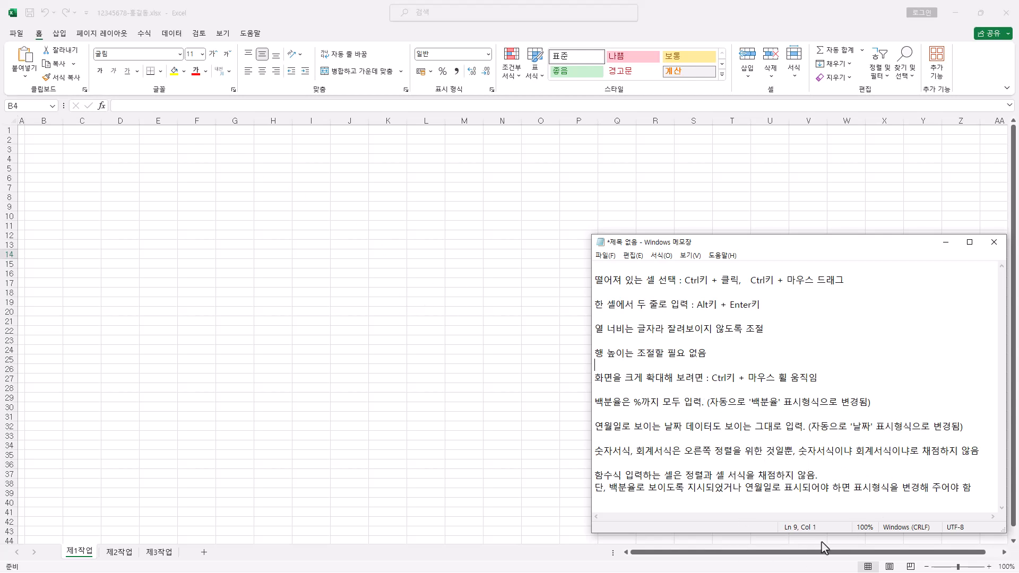
click(350, 33)
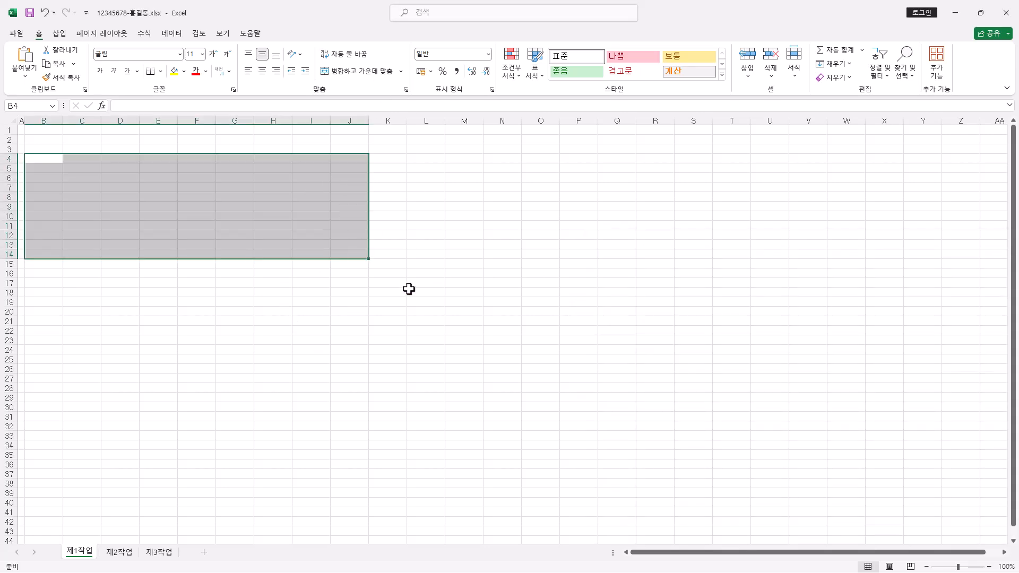
key(ctrl+v)
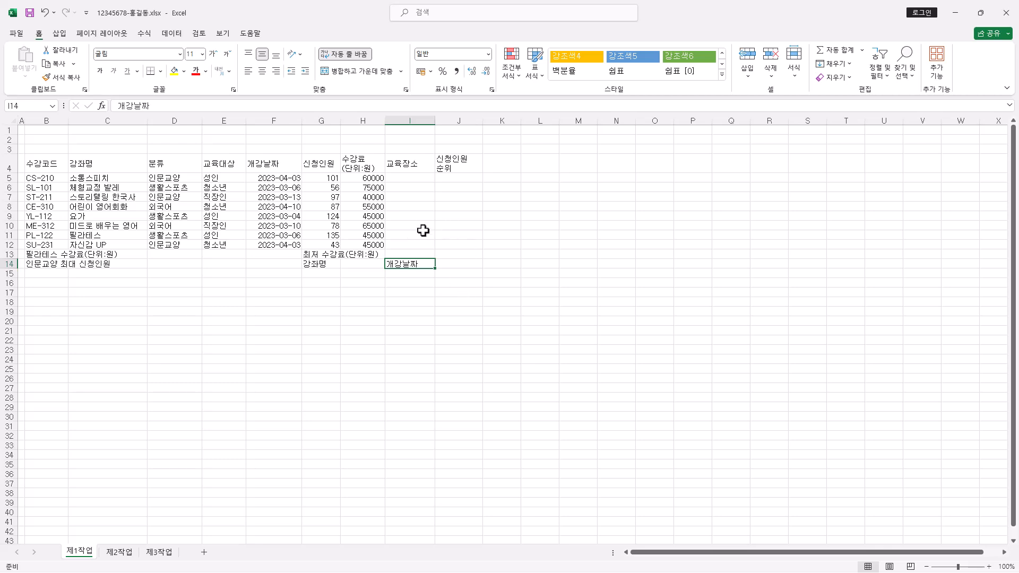
Review the label cells in rows 13 and 14 and the data-entry notes in Notepad.
click(363, 267)
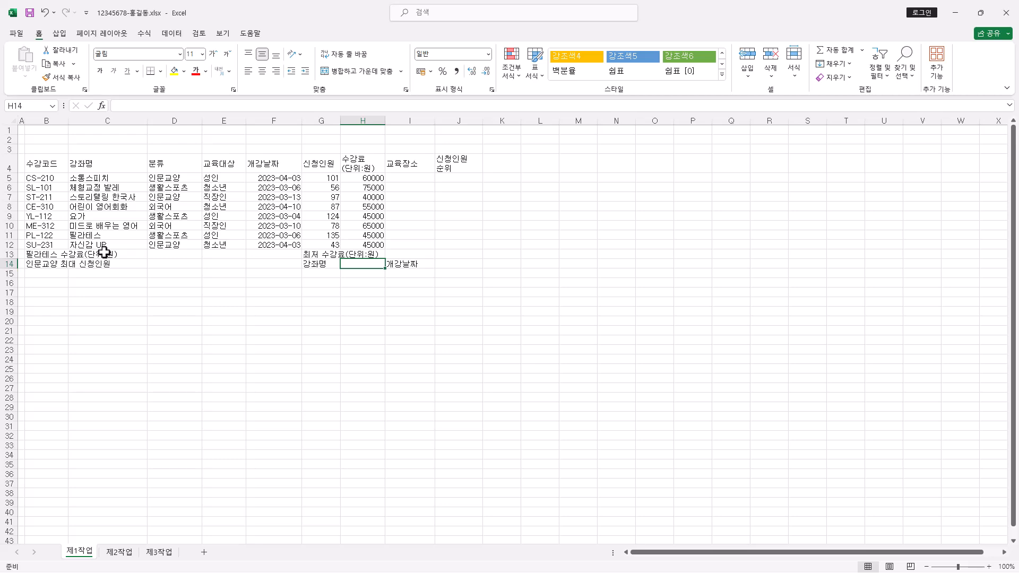
drag(53, 256, 125, 253)
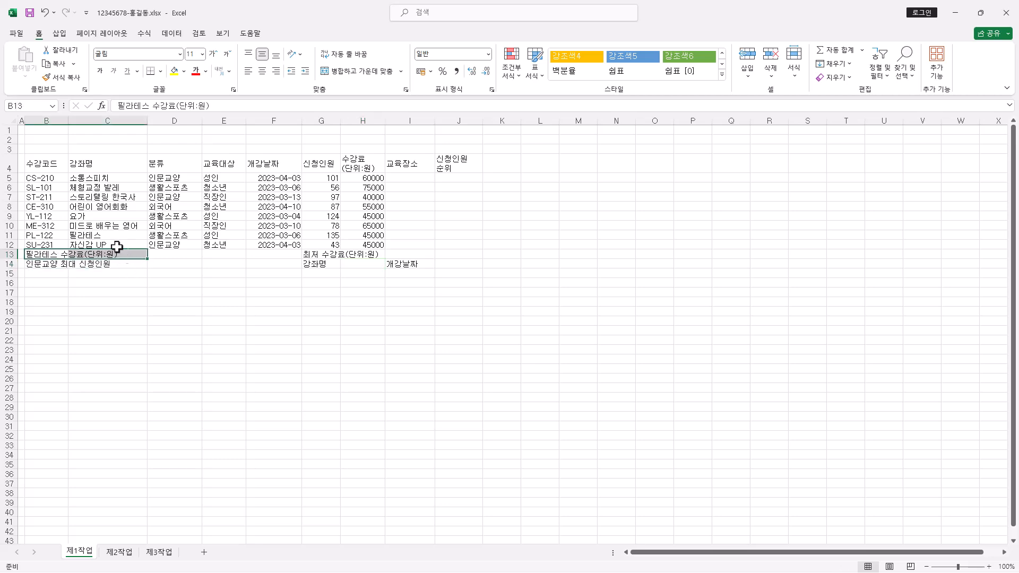
click(54, 255)
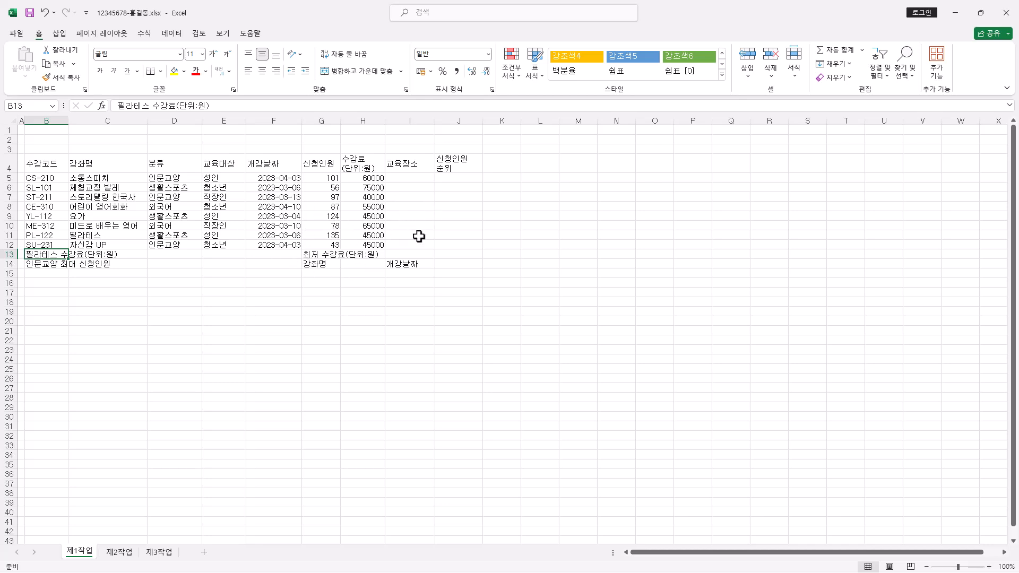
key(alt+Tab)
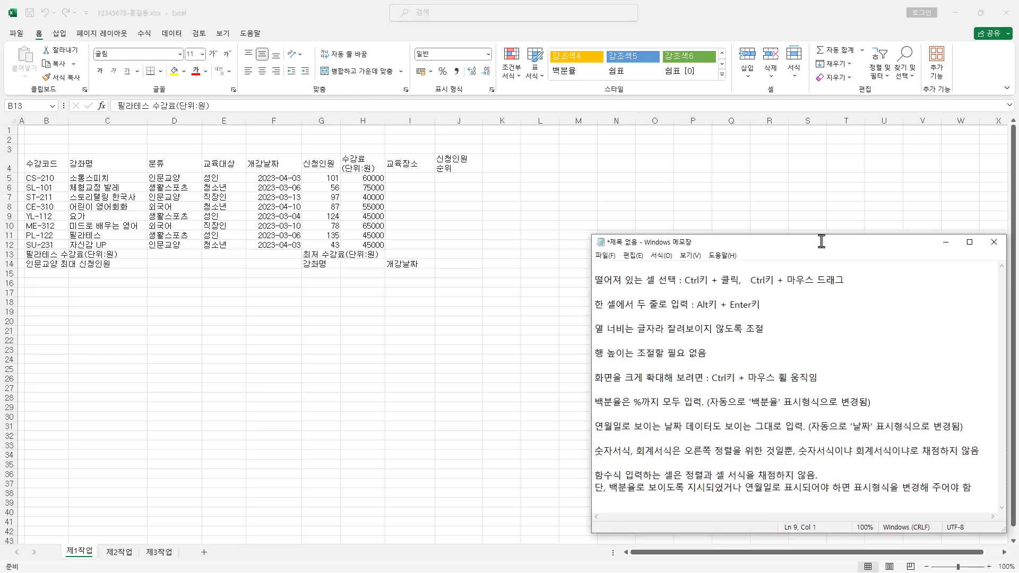
click(630, 18)
Examine the table's header cells and the entries in the 개강날짜, 신청인원 and 수강료 columns, rows 5 to 12.
scroll(500, 291, up, 3)
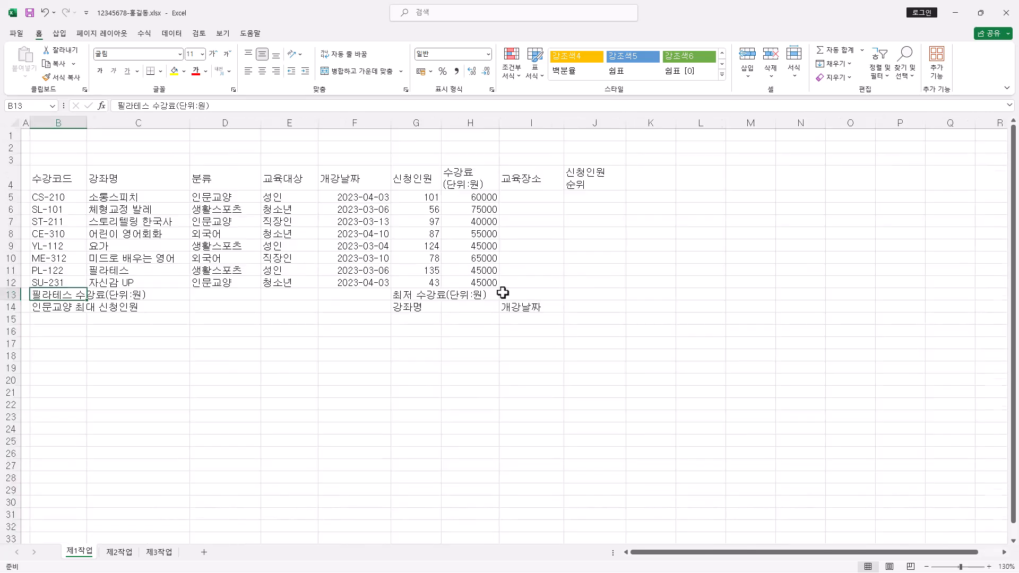
scroll(503, 293, up, 1)
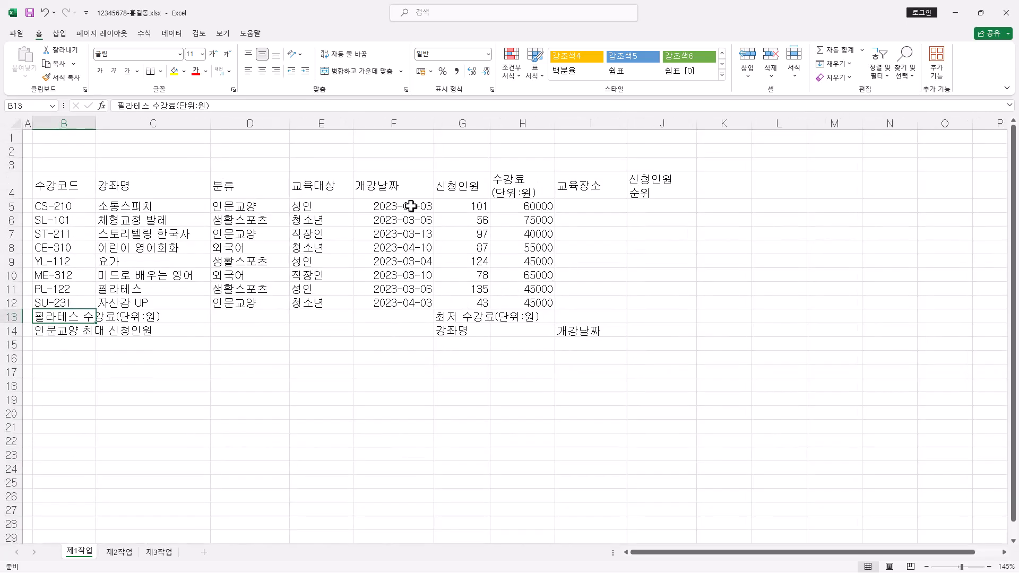
click(313, 193)
click(406, 186)
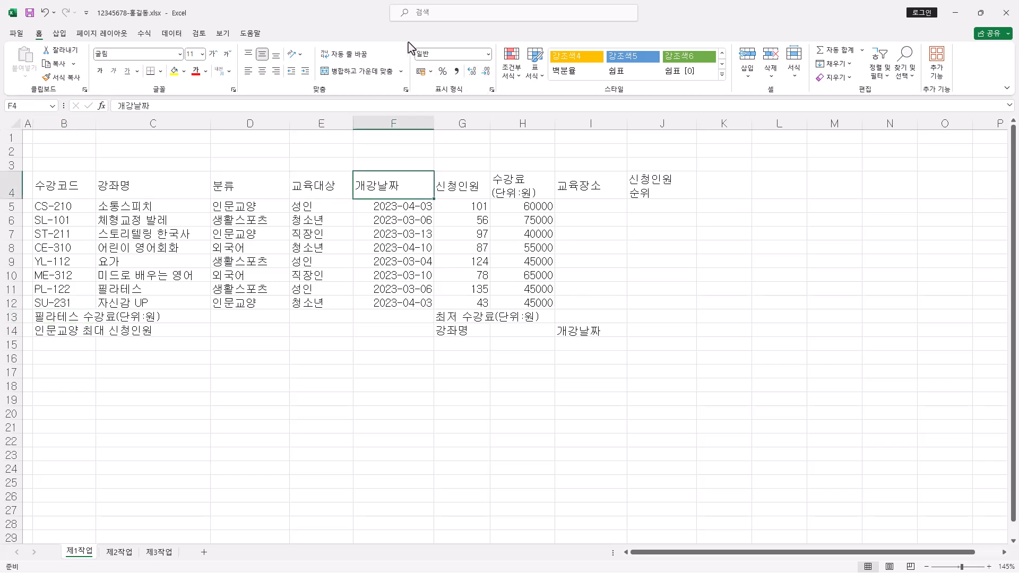
click(465, 183)
click(466, 206)
click(509, 206)
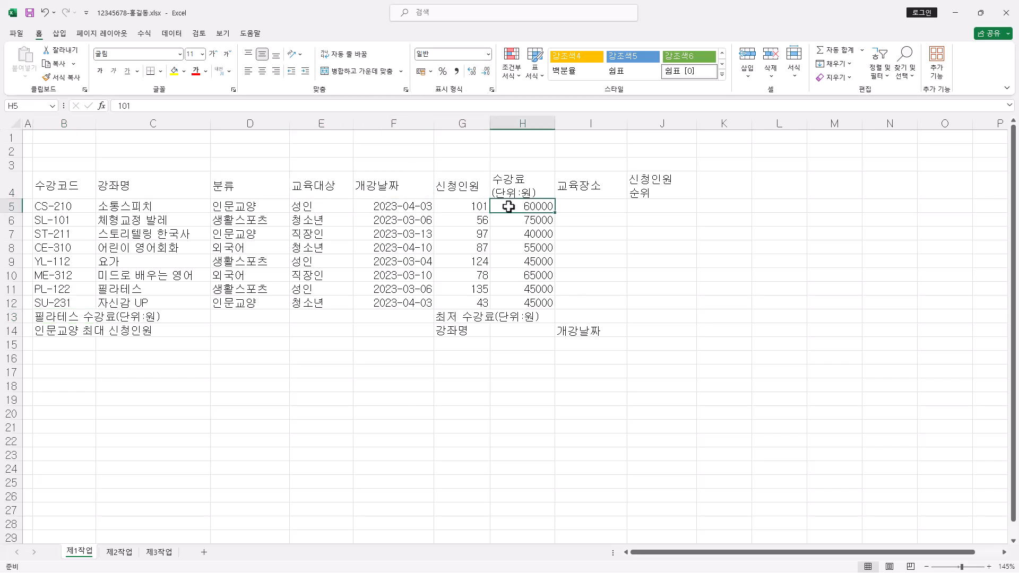
drag(483, 206, 531, 309)
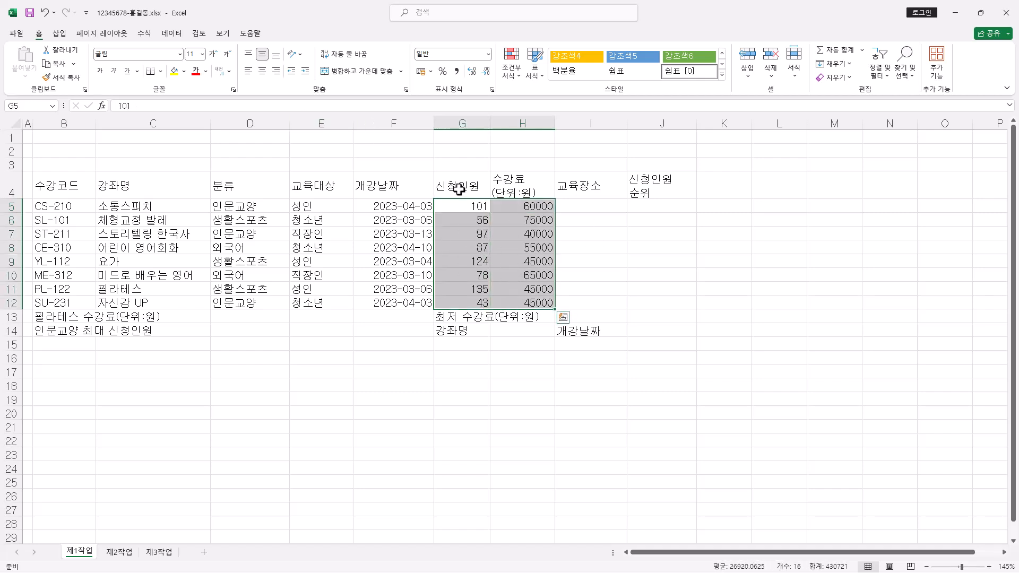
click(407, 208)
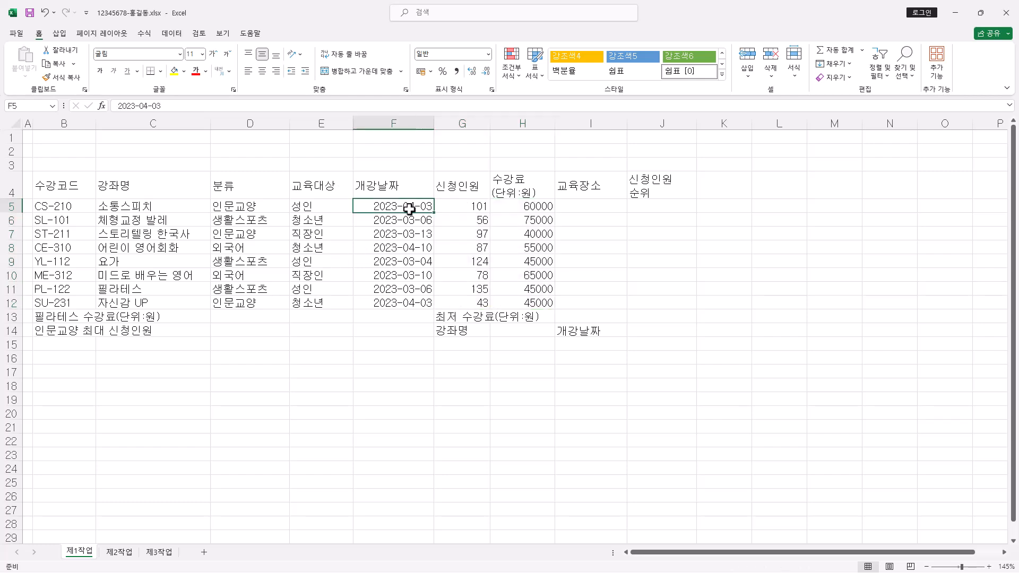
drag(409, 208, 411, 304)
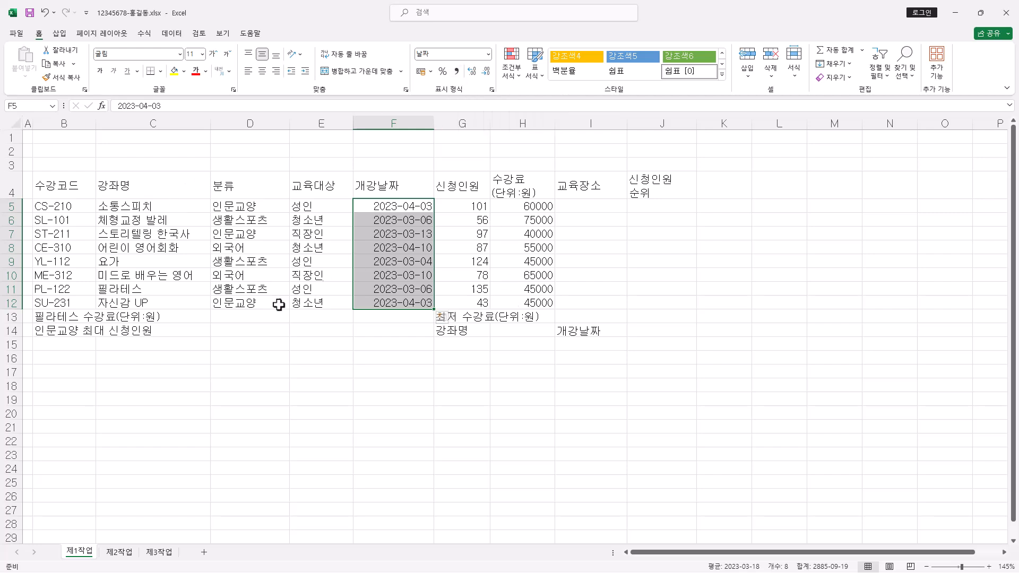
Center the contents of the whole course enrolment table, B4:J14, horizontally.
drag(470, 204, 536, 296)
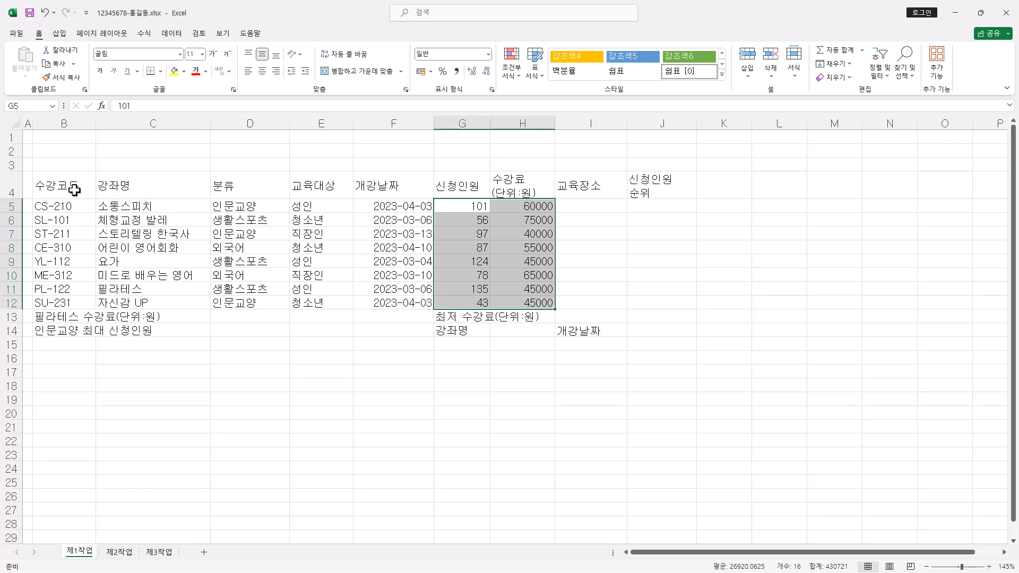
drag(74, 188, 664, 327)
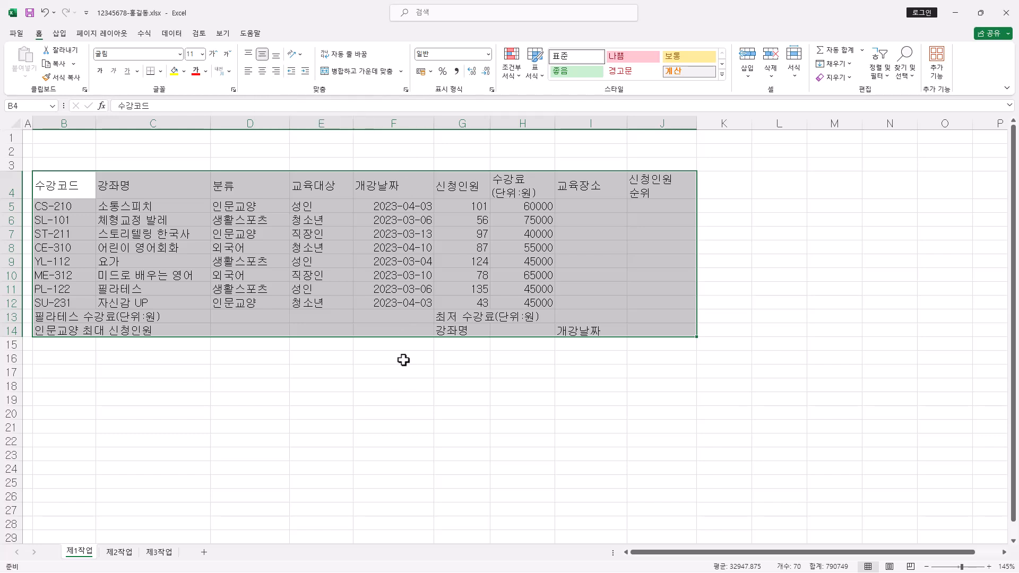
click(262, 71)
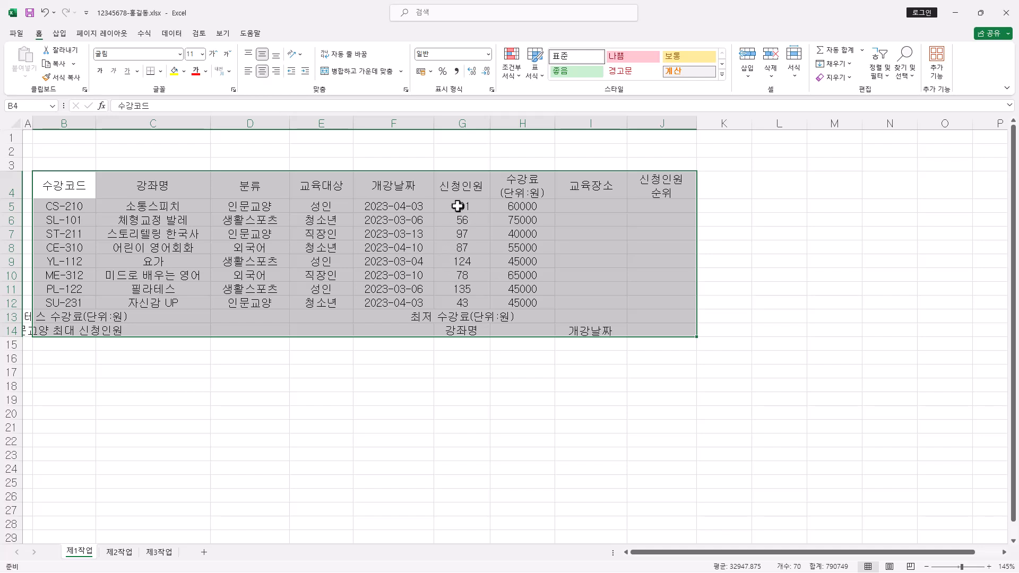
Apply the comma style to the 신청인원 and 수강료 values in G5:H12 and right-align them.
drag(455, 206, 518, 303)
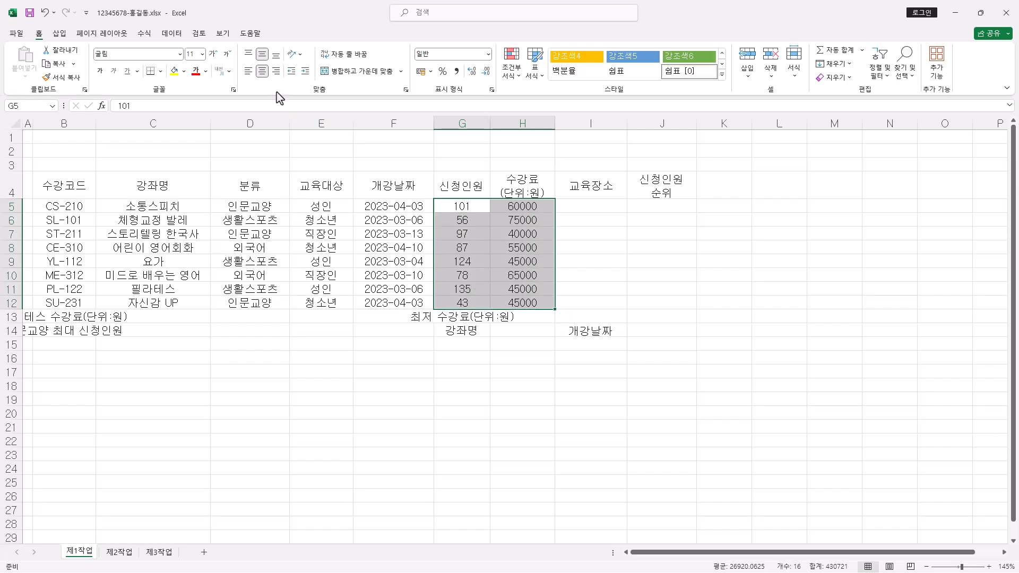
click(277, 71)
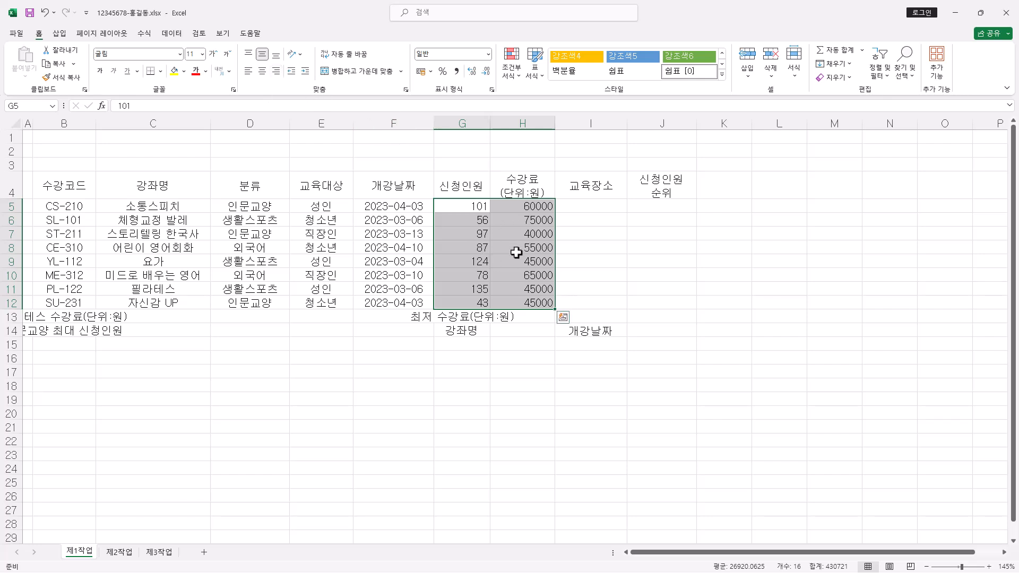
click(248, 72)
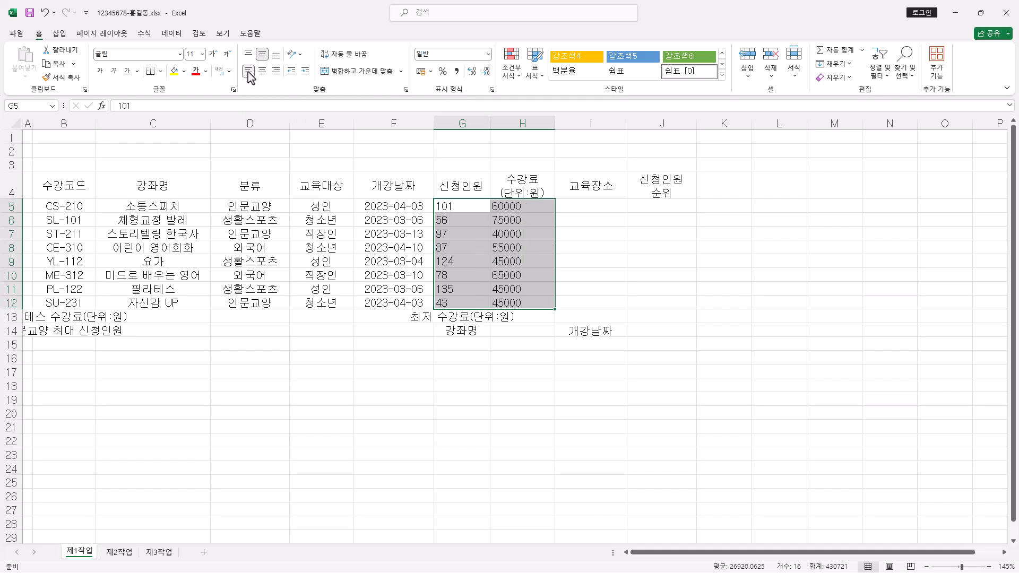
click(456, 72)
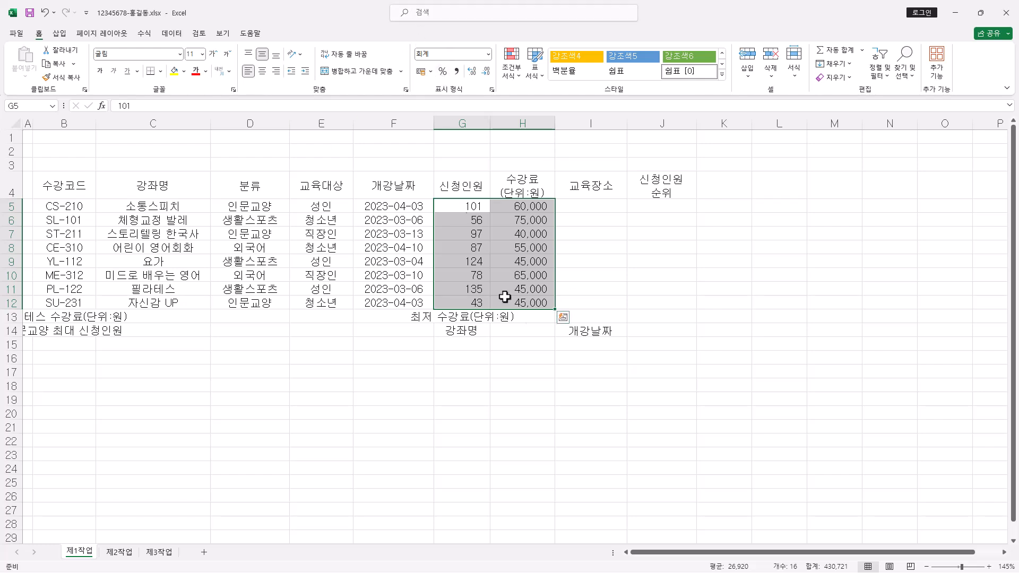
click(276, 70)
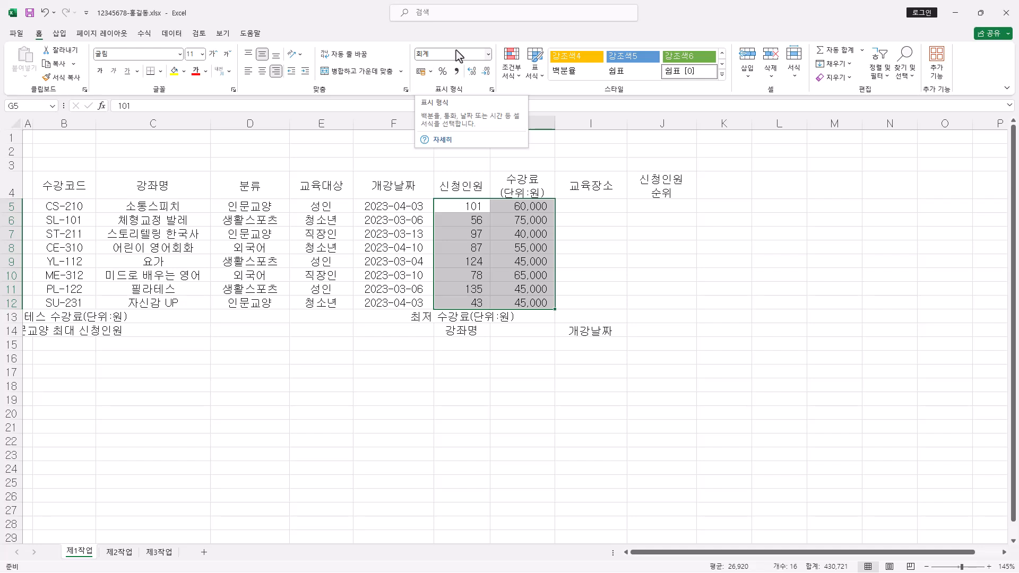
Compare the 숫자 and 회계 formats for G5:H12 and apply 회계 with 0 decimal places and symbol 없음.
click(492, 89)
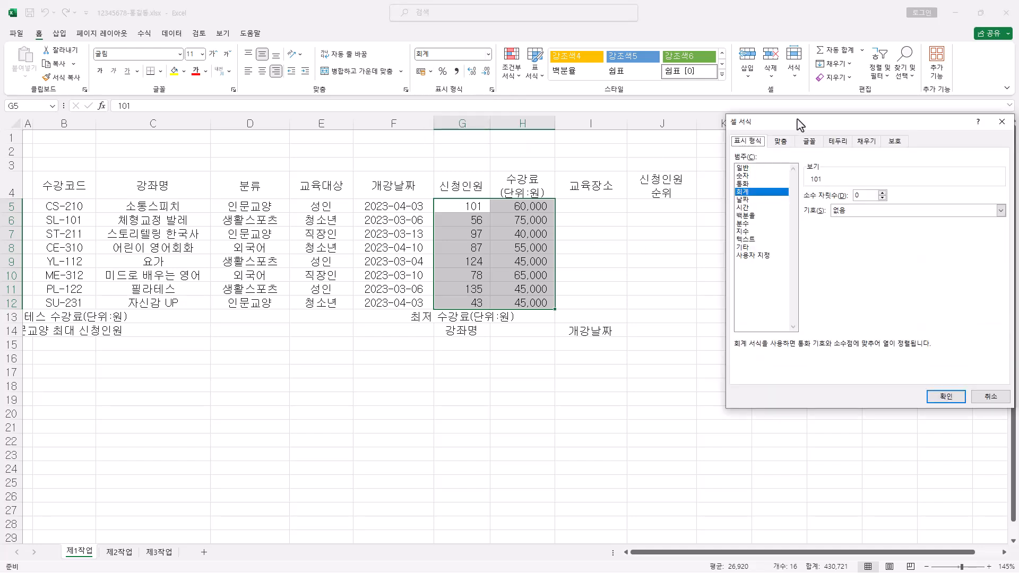
drag(798, 122, 699, 122)
click(643, 175)
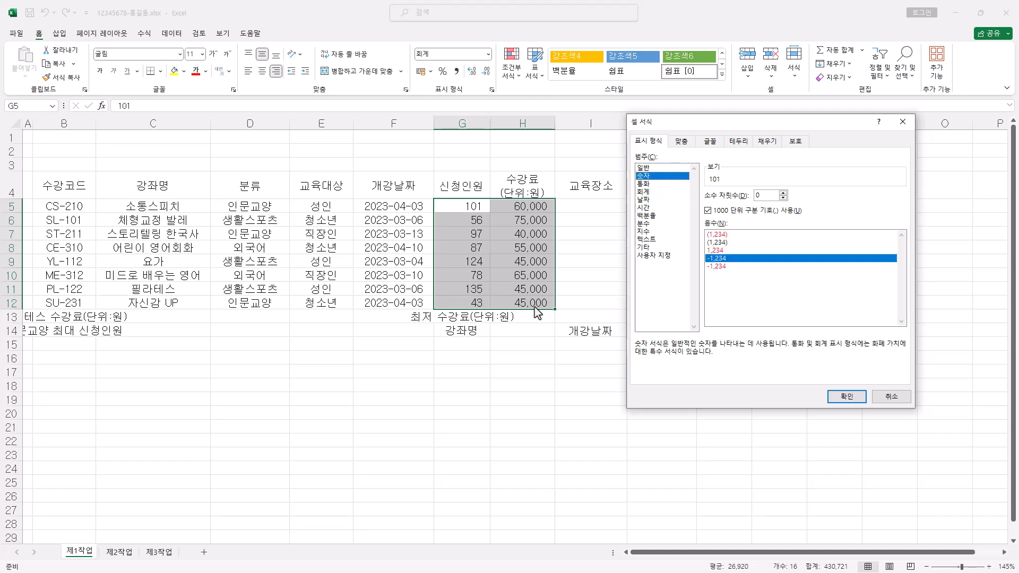
click(720, 212)
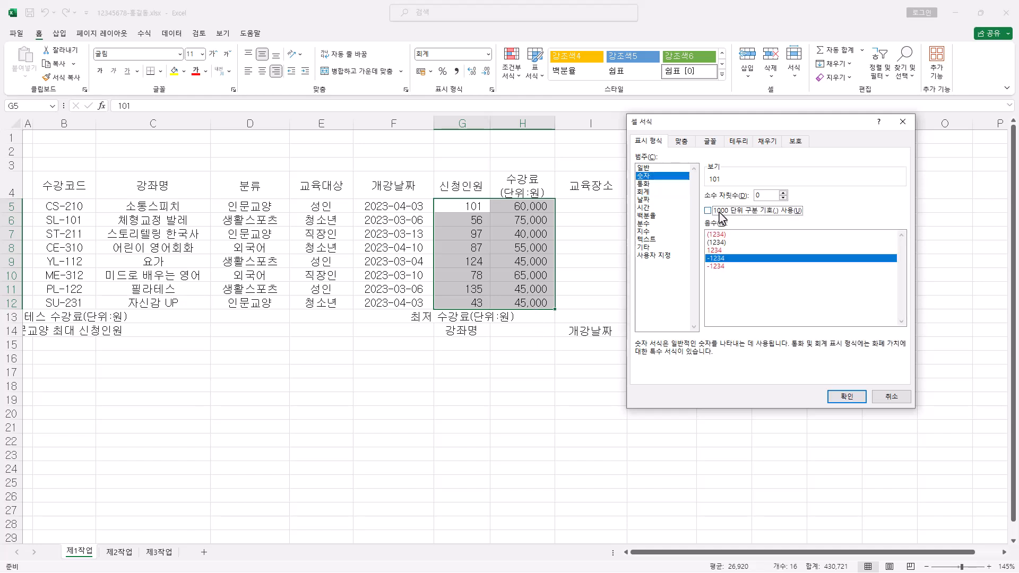
click(725, 211)
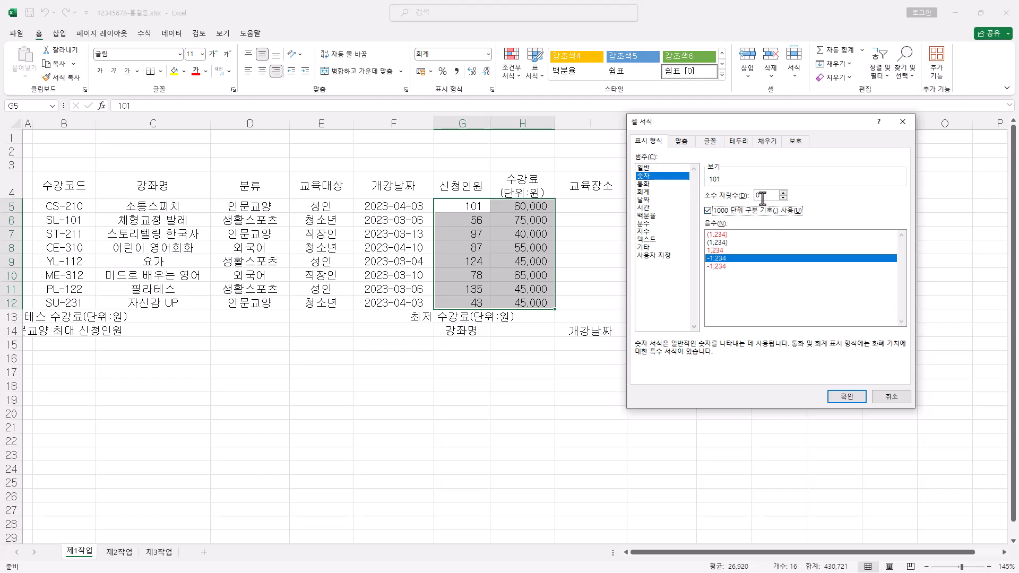
click(660, 192)
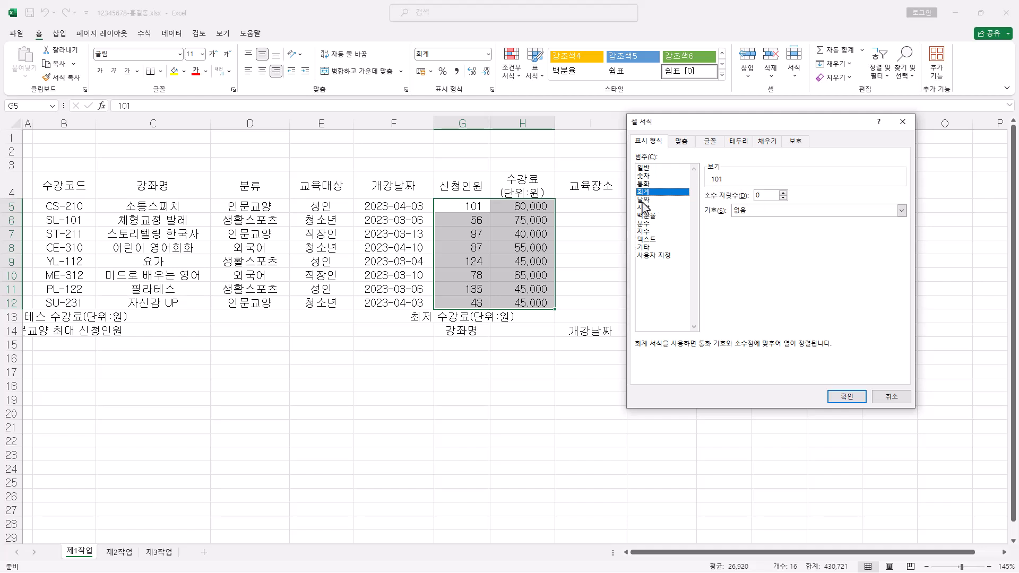
click(766, 211)
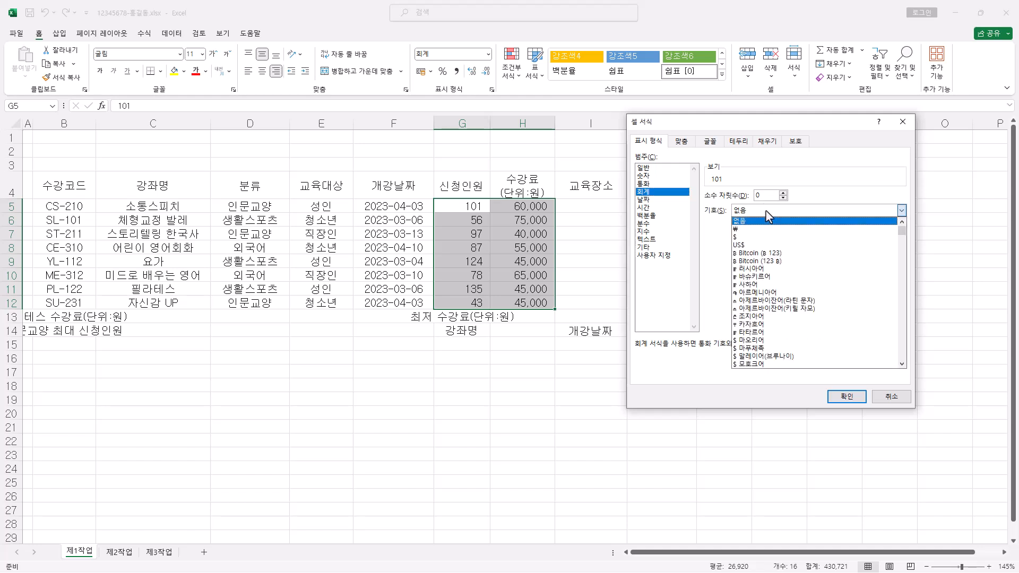
click(807, 220)
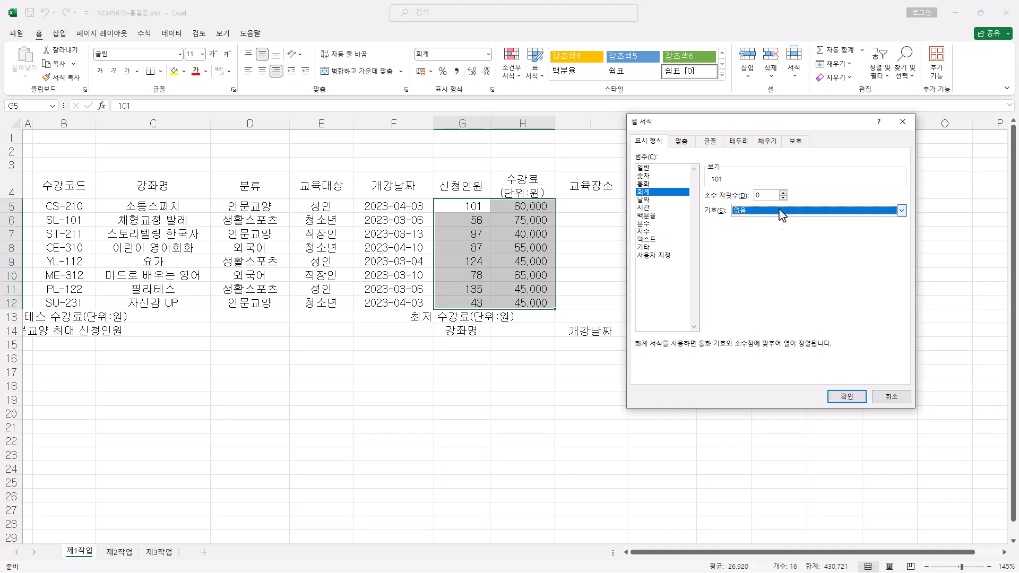
click(848, 399)
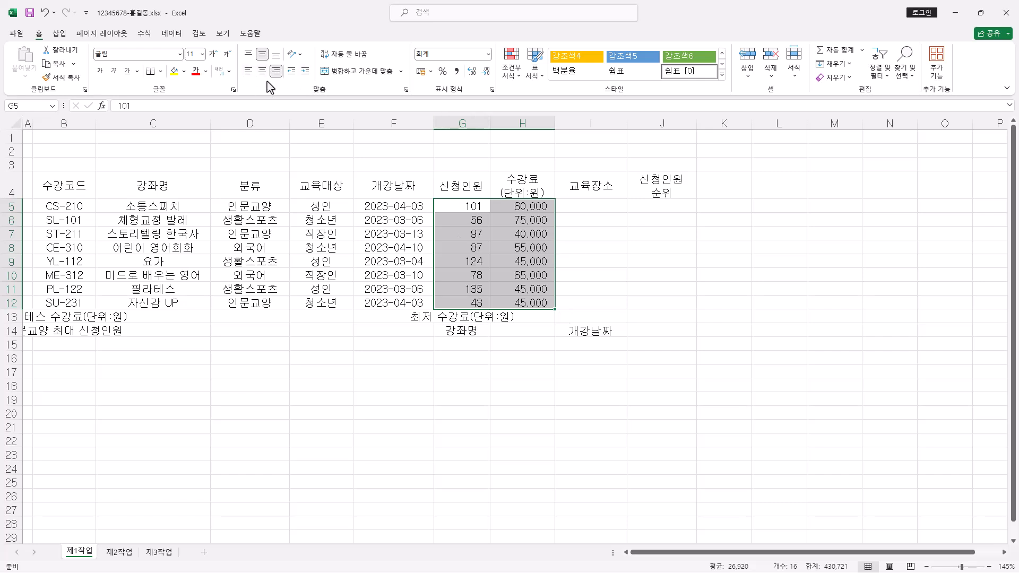
click(276, 71)
Merge and center B13:D13, B14:D14, F13:F14 and G13:I13 as separate ranges.
drag(66, 315, 234, 316)
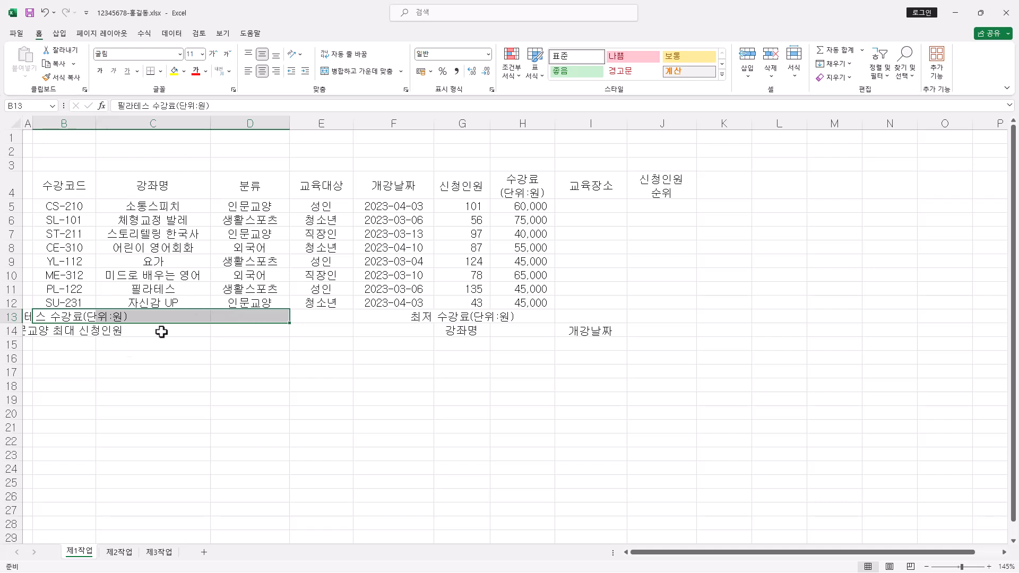
drag(69, 334, 244, 332)
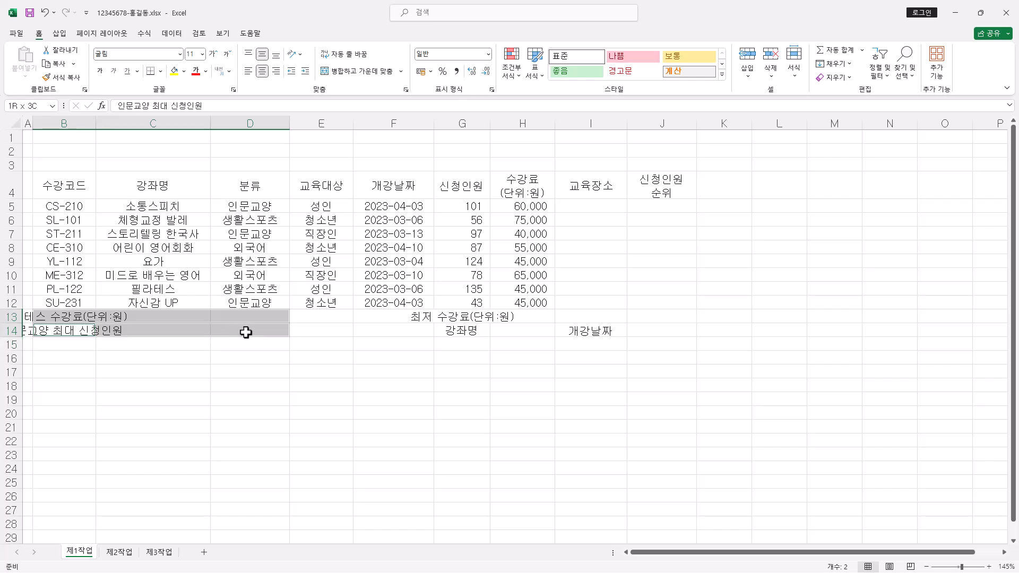
drag(372, 317, 397, 331)
ctrl+click(476, 320)
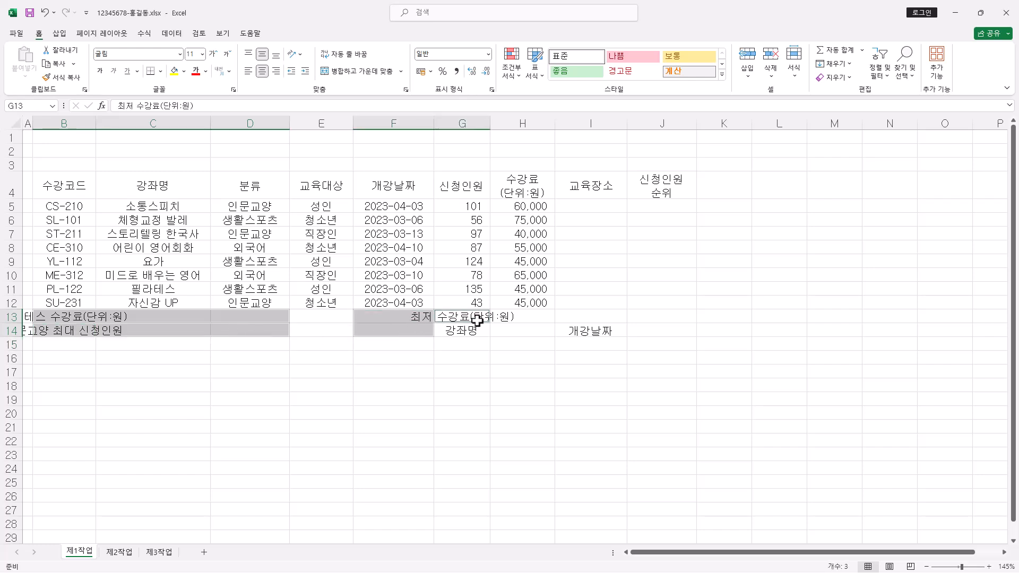
drag(476, 321, 590, 321)
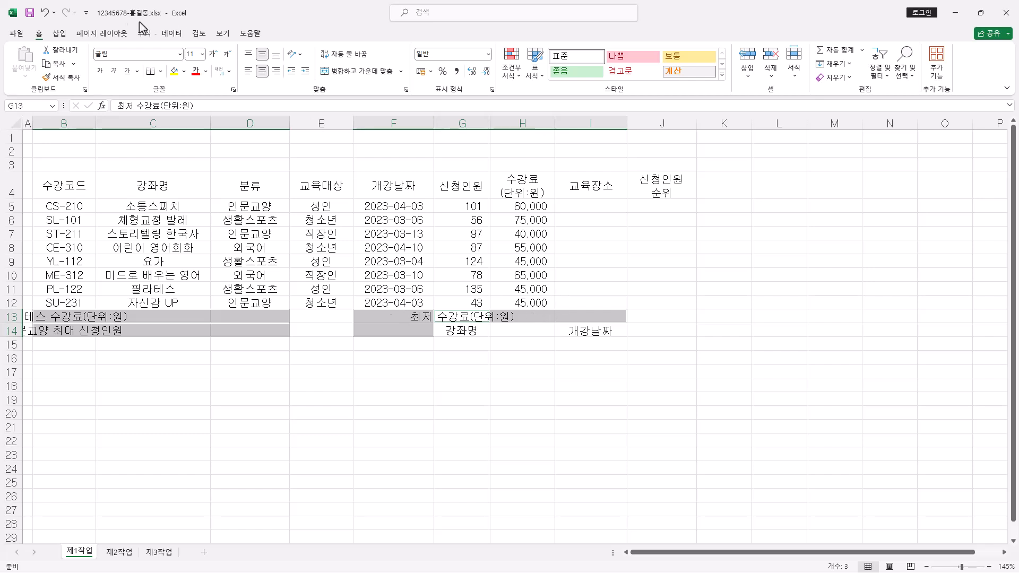
click(370, 77)
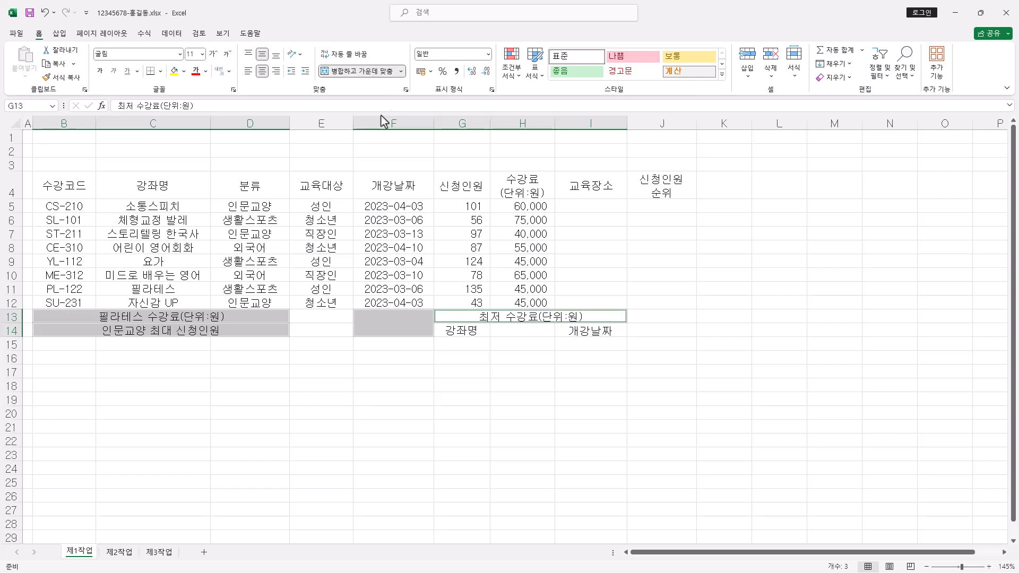
click(240, 317)
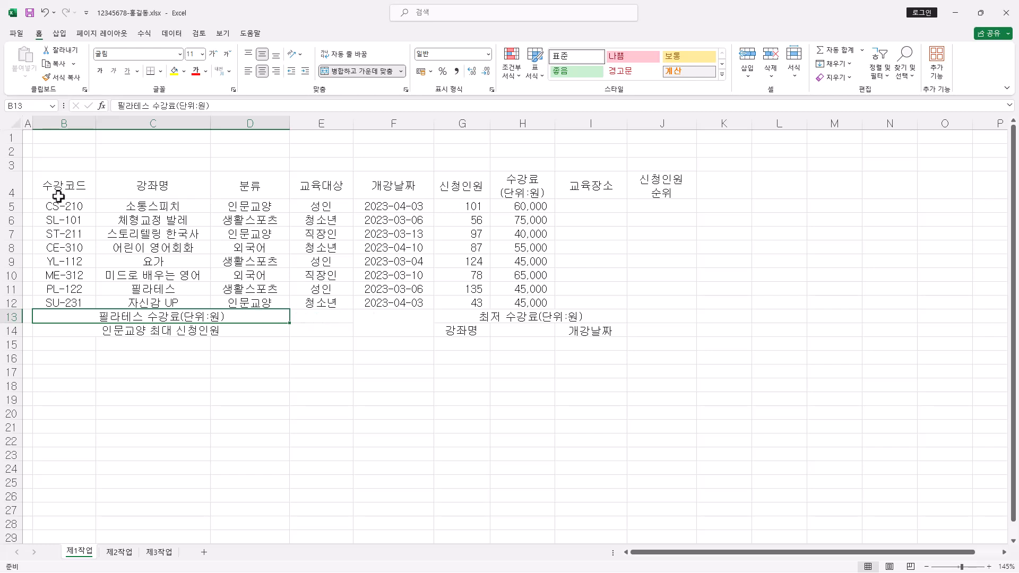
Apply all borders plus thick outside borders to the ranges B4:J4, B5:J12 and B13:J14.
drag(58, 196, 649, 195)
drag(59, 211, 635, 304)
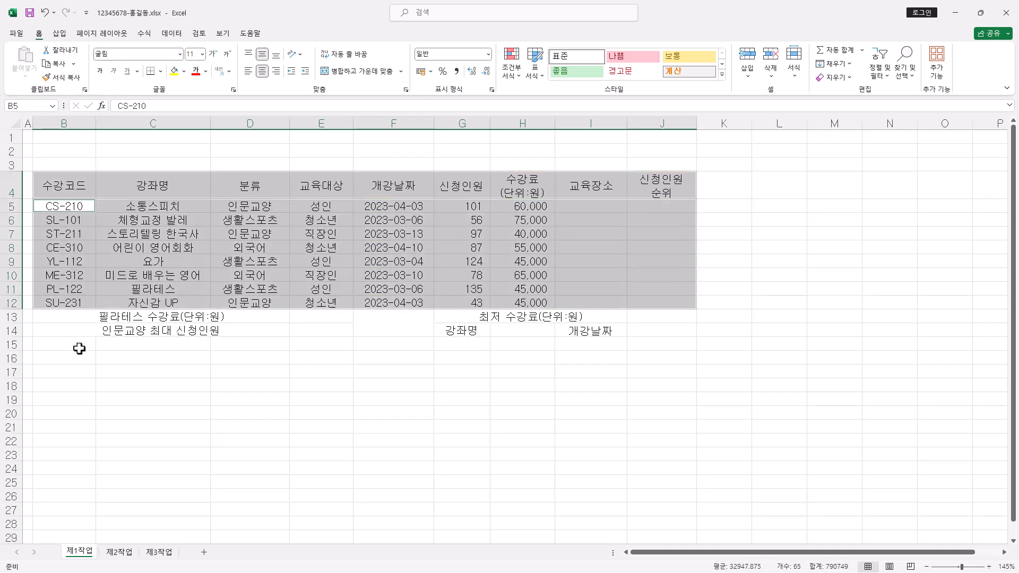
drag(66, 317, 648, 317)
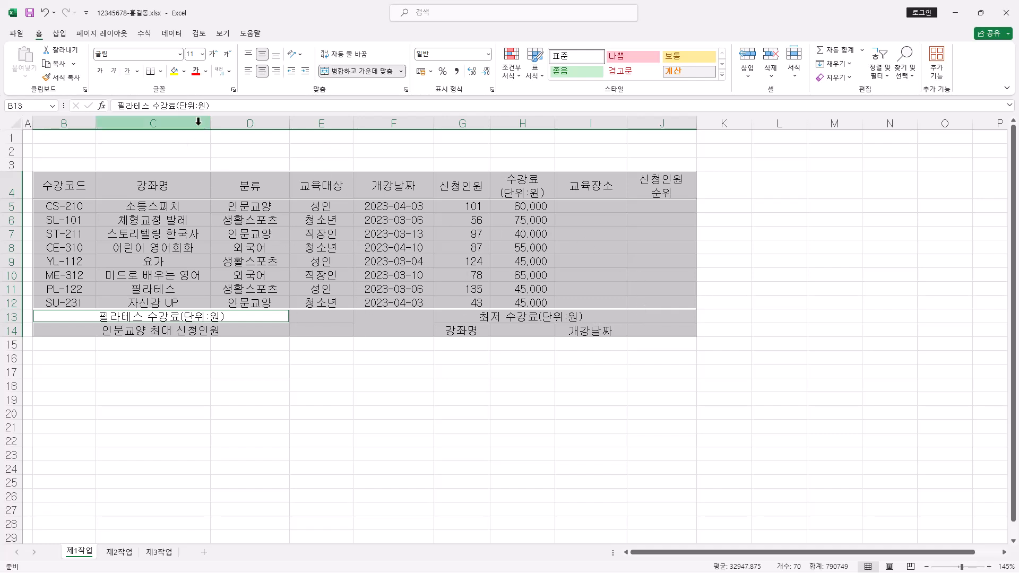
click(161, 71)
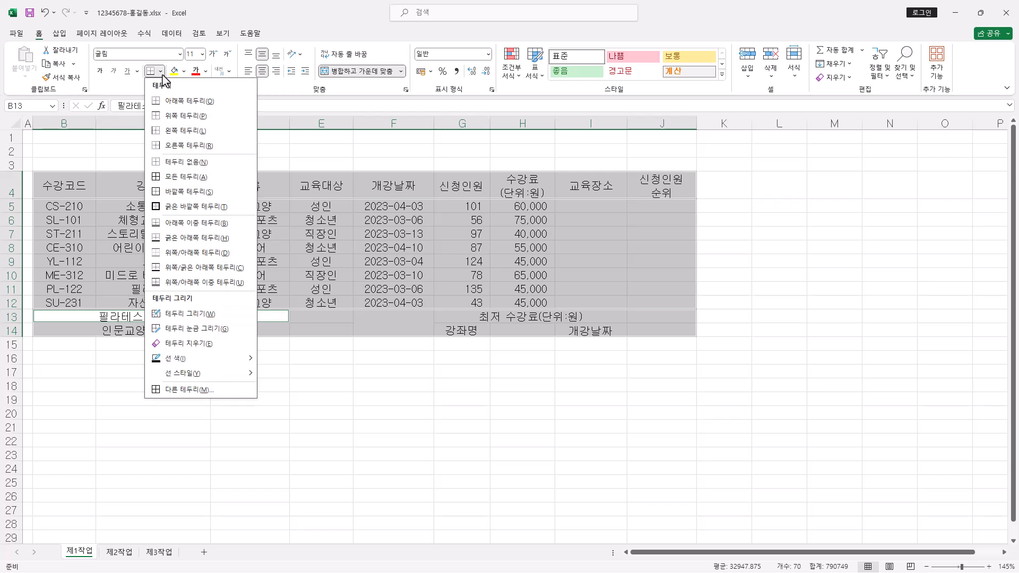
click(183, 177)
click(160, 71)
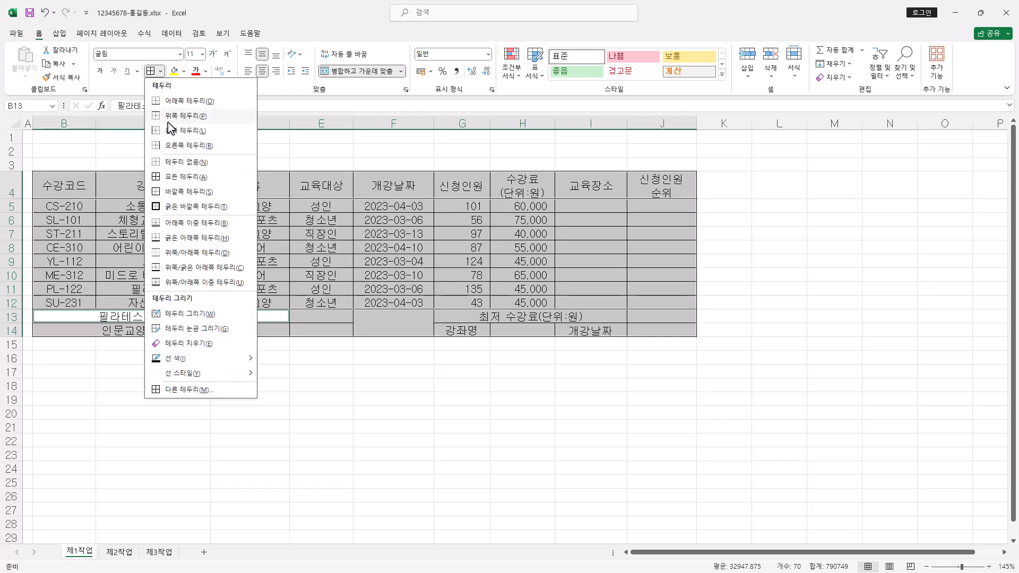
click(178, 207)
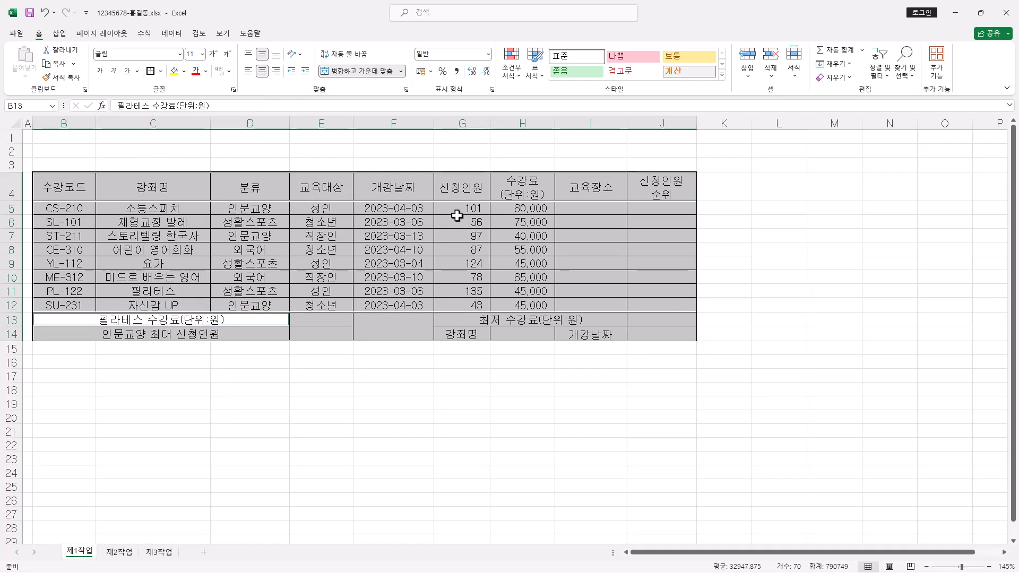
click(398, 356)
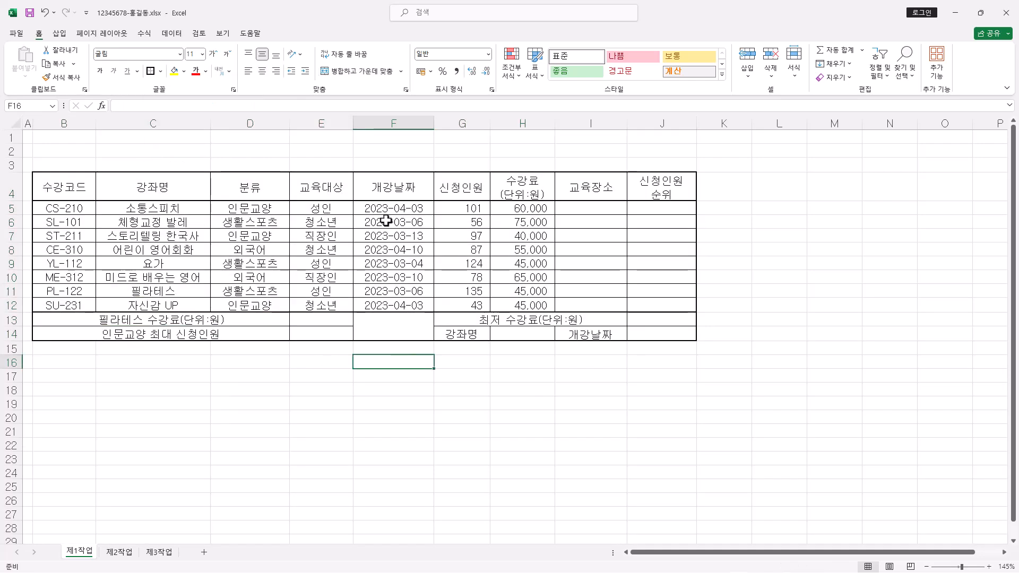
Add both diagonal border lines to the merged cell F13:F14 to form an X.
click(400, 331)
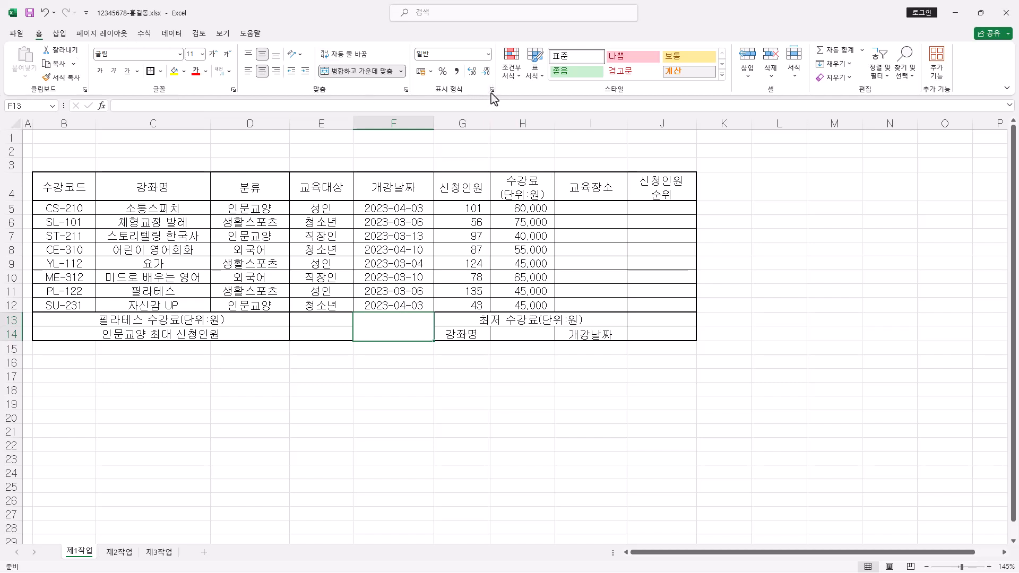
right_click(394, 321)
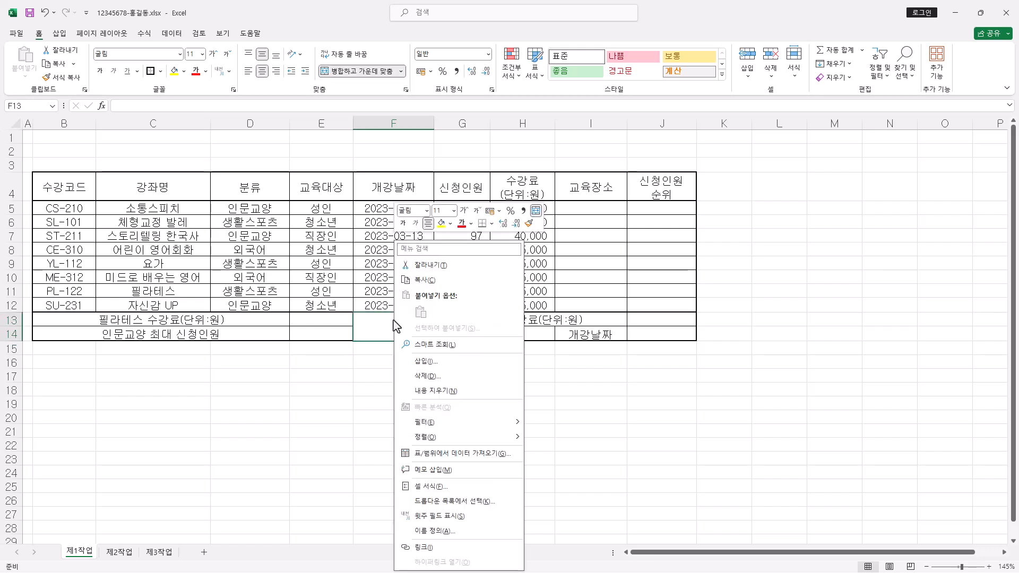
click(461, 491)
drag(474, 289, 645, 143)
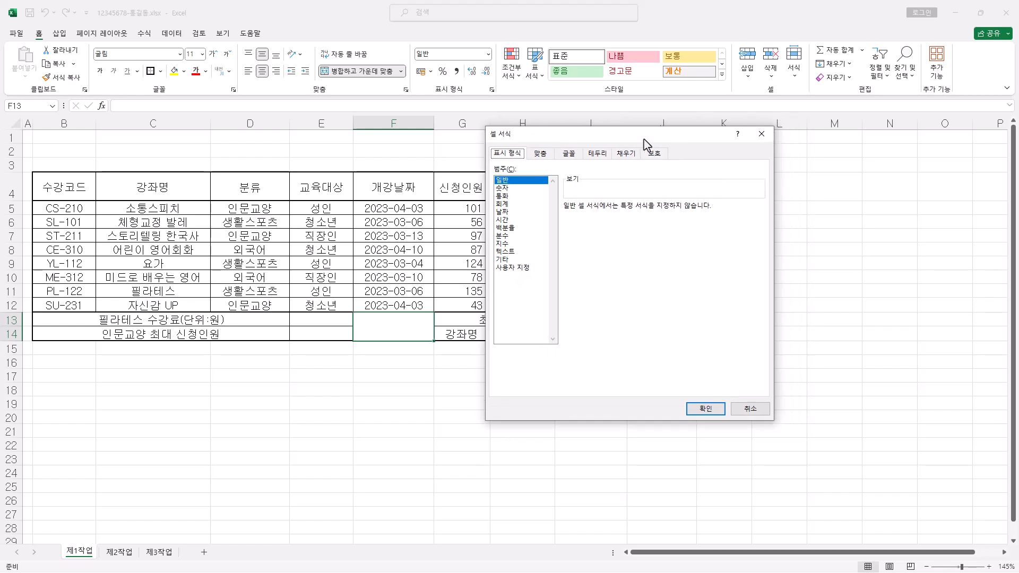
click(597, 154)
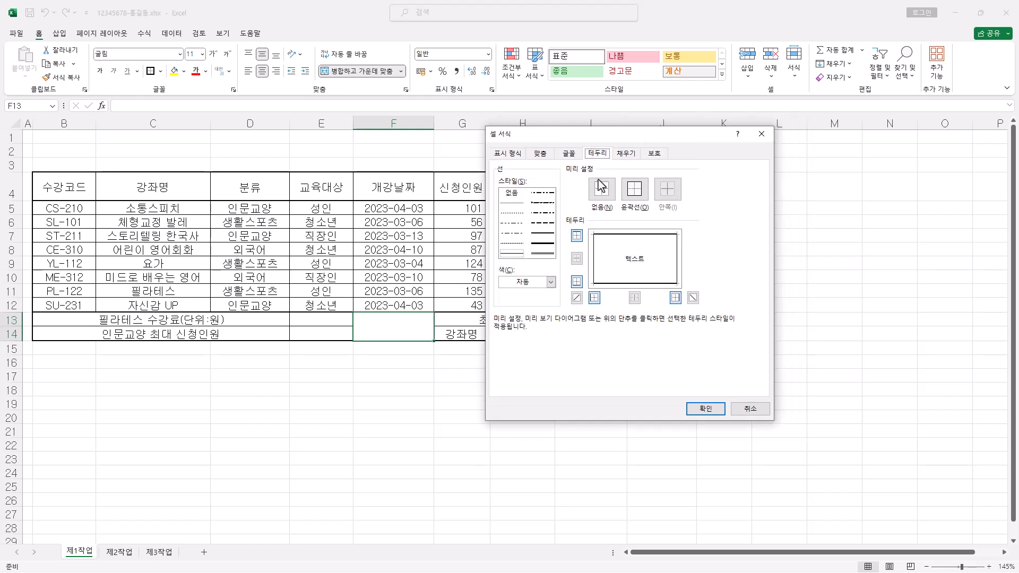
click(577, 298)
click(693, 298)
click(708, 410)
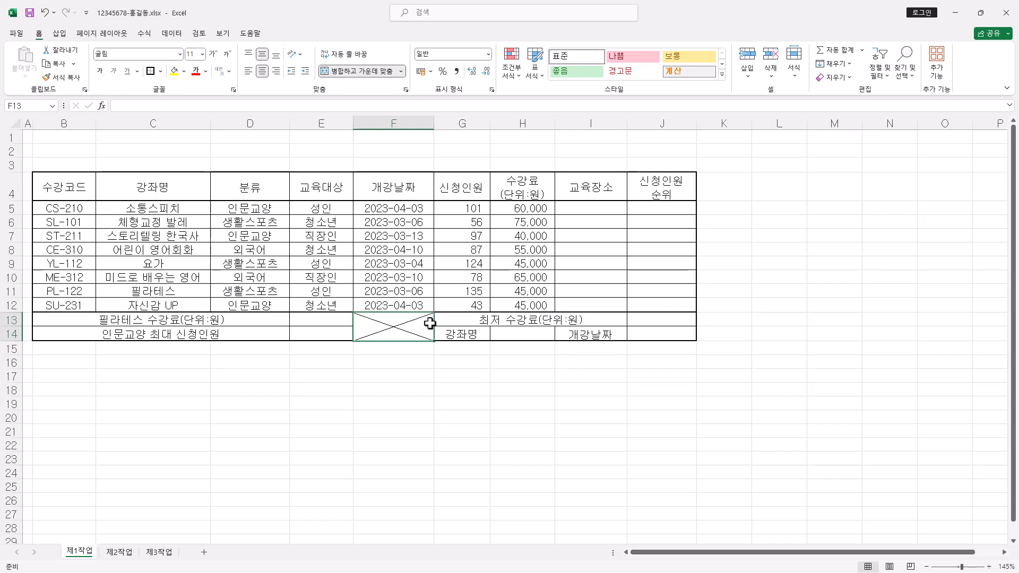
Fill the header row B4:J4 and the label cells G14 and I14 with the standard orange color.
drag(72, 189, 633, 191)
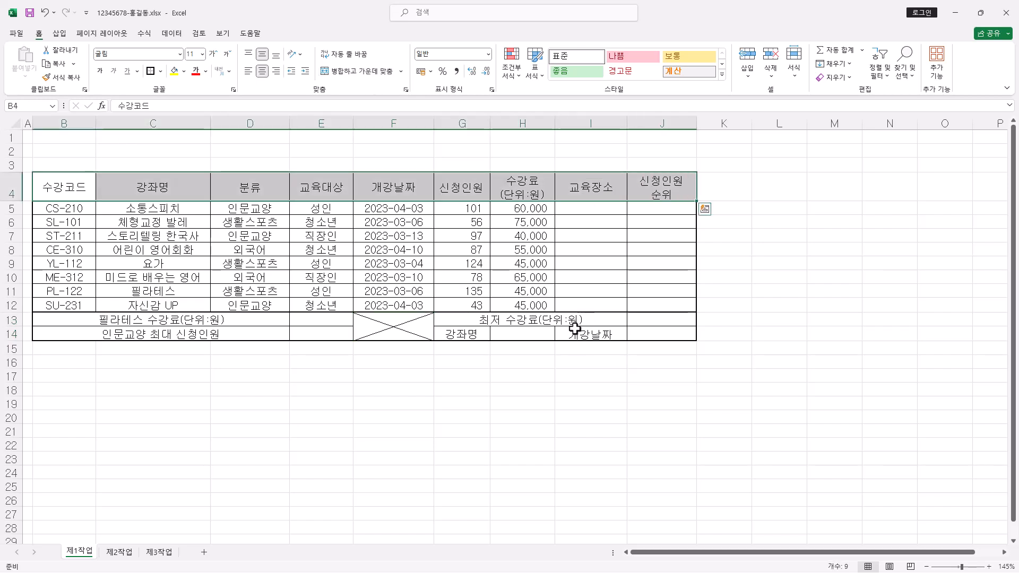
ctrl+click(478, 335)
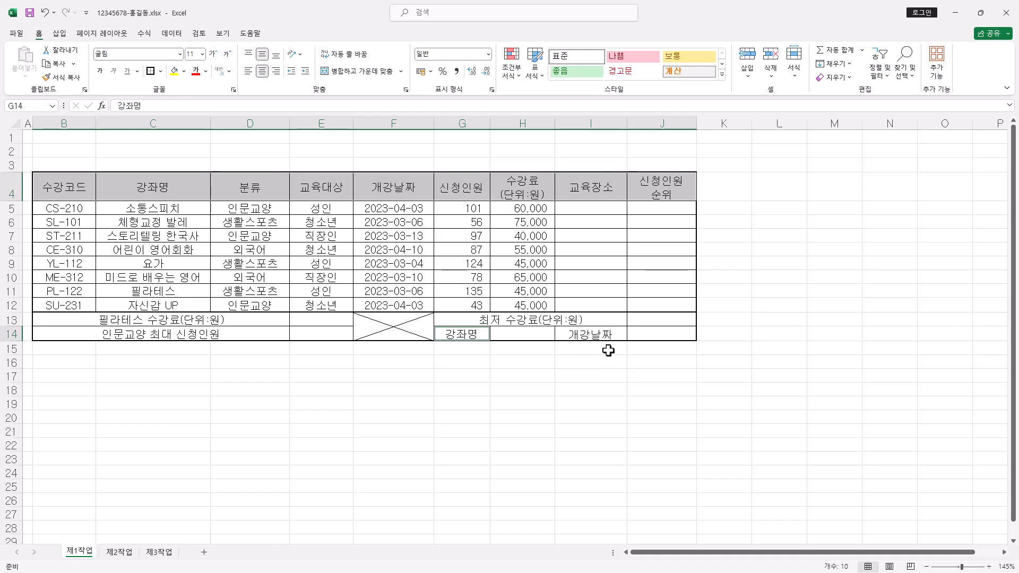
ctrl+click(605, 331)
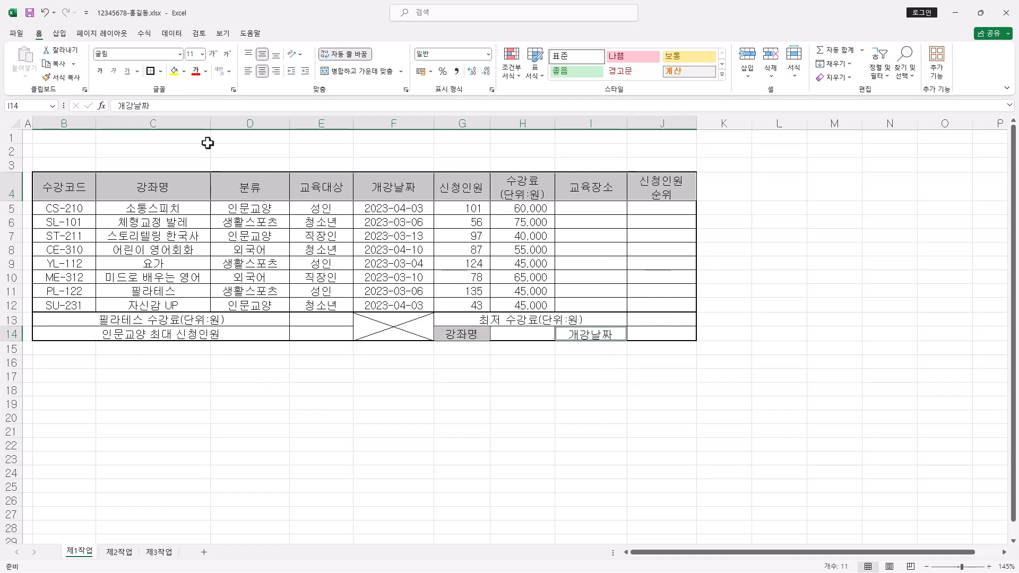
click(185, 72)
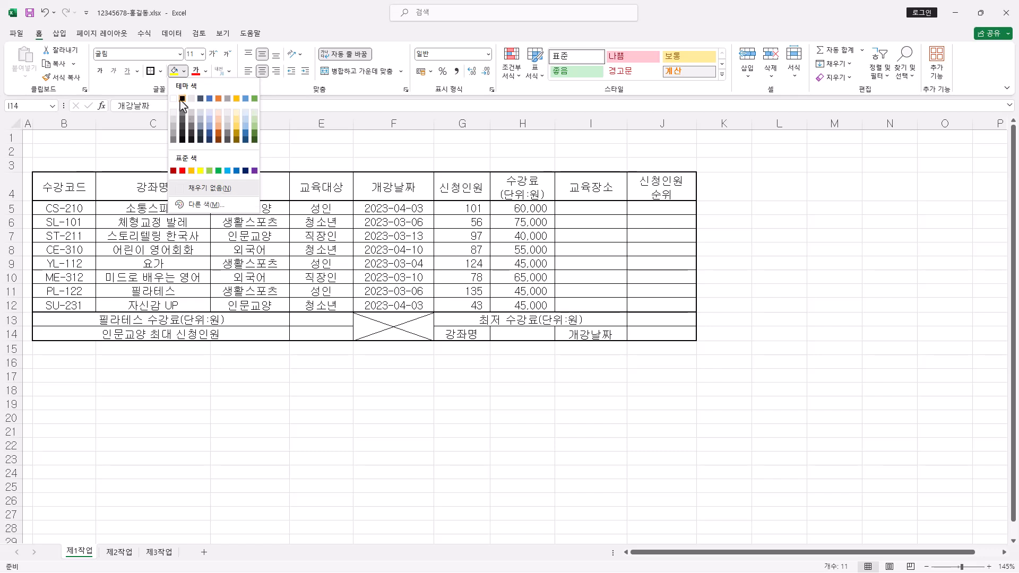
click(192, 170)
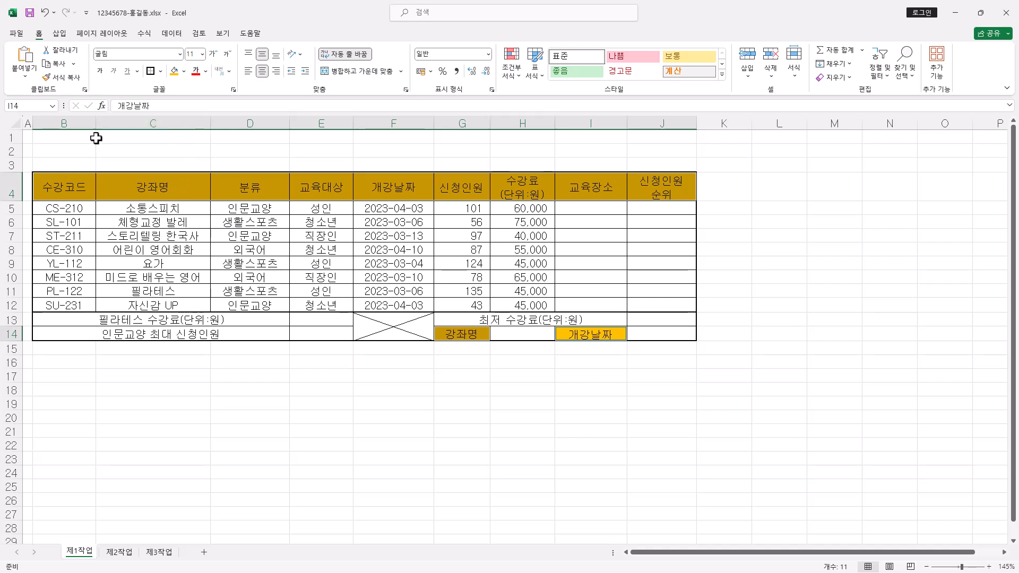
Increase the height of rows 1 to 3 together to about 20 points each.
drag(3, 137, 10, 164)
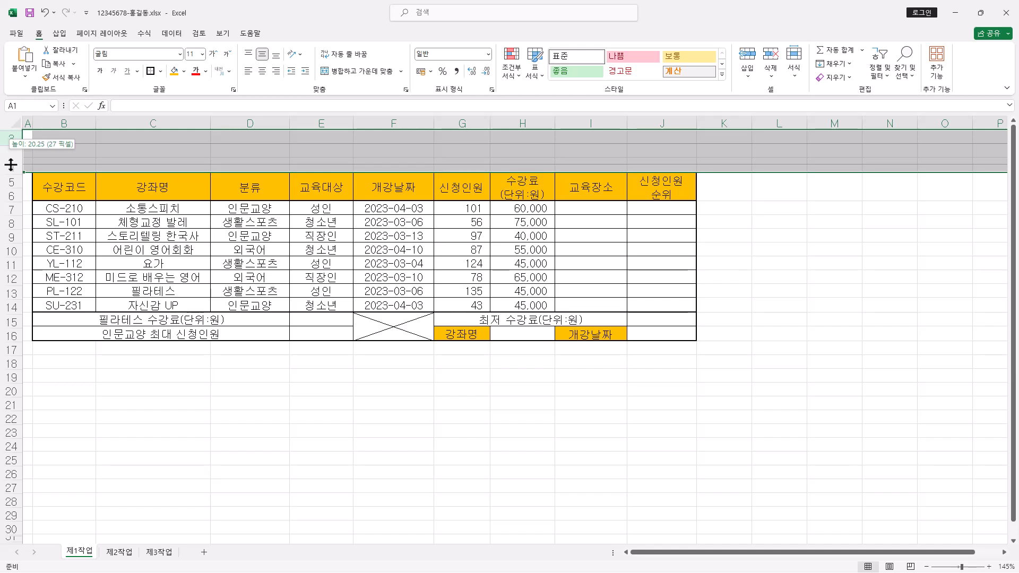
drag(13, 165, 14, 165)
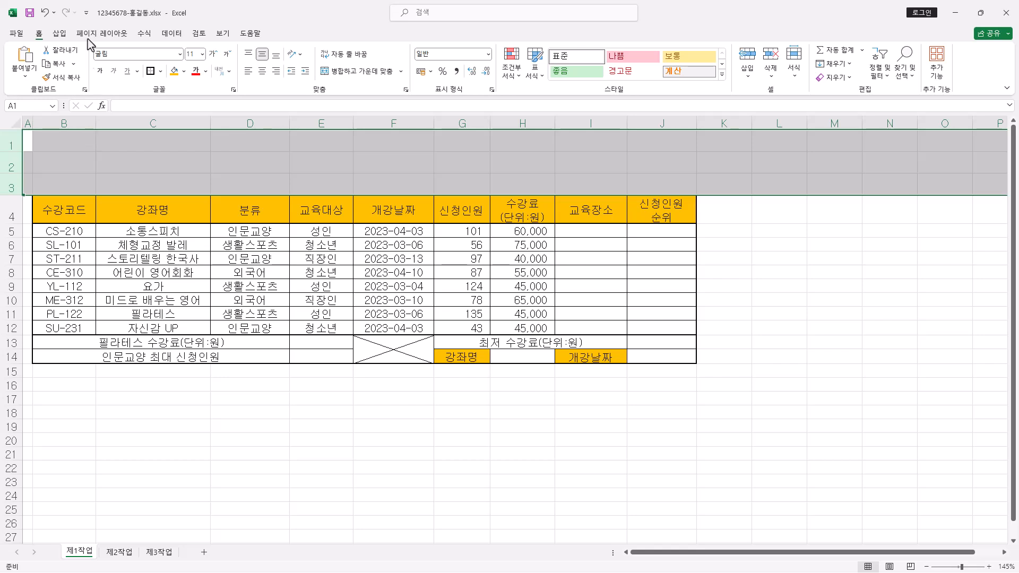
Draw a rectangle with snipped diagonal corners, about 1.83 cm high and 14.84 cm wide, above the table from column B into column G.
click(60, 33)
click(148, 79)
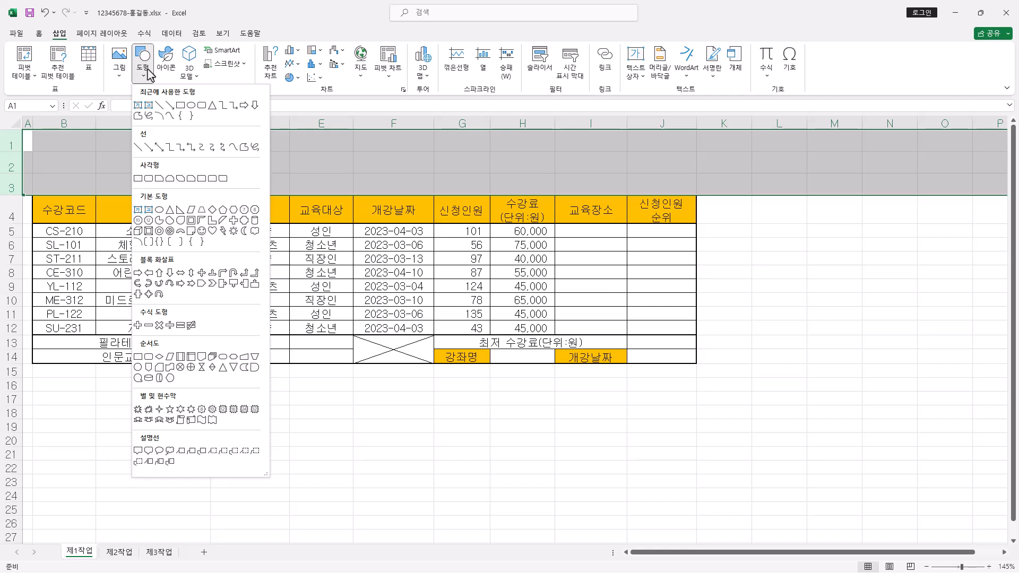
click(182, 180)
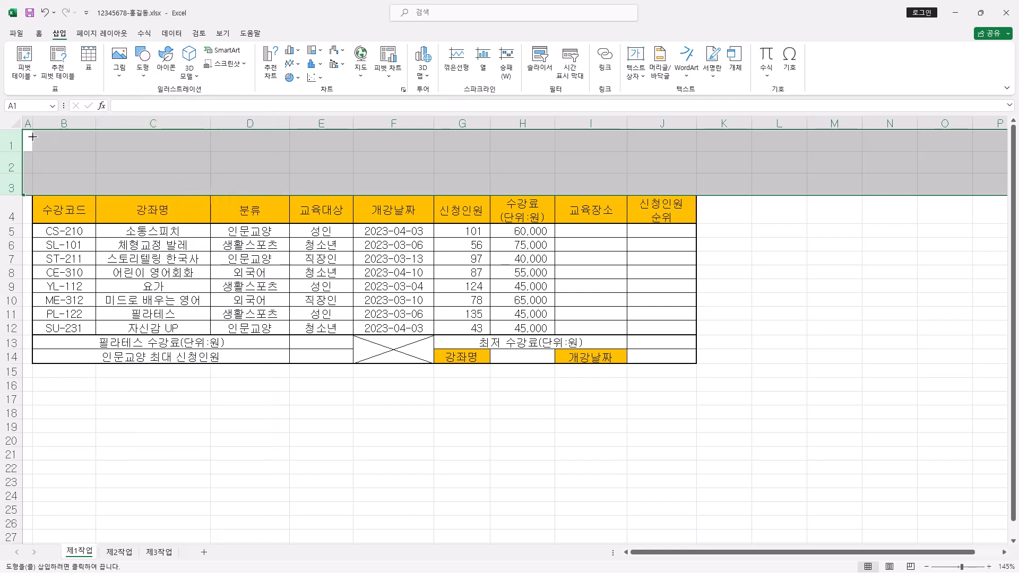
drag(35, 138, 466, 190)
drag(467, 190, 465, 190)
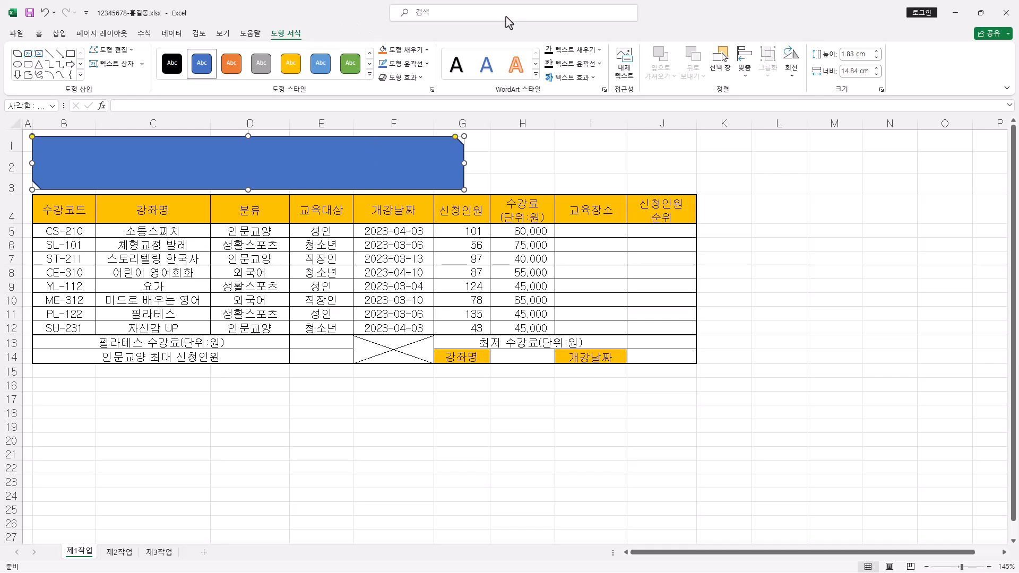
Fill the title shape with standard yellow and apply the outer shadow offset to the right.
click(429, 51)
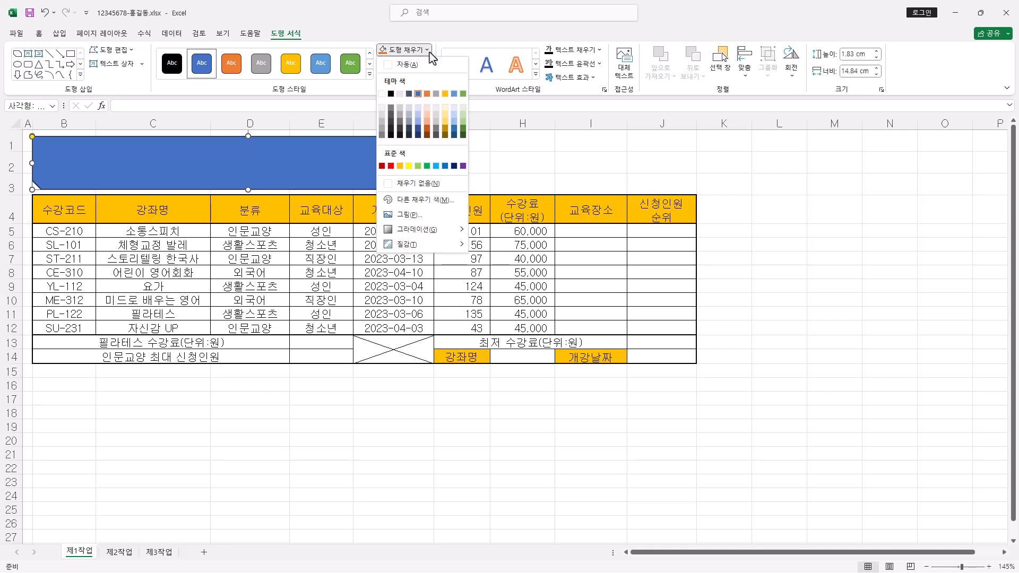
click(409, 166)
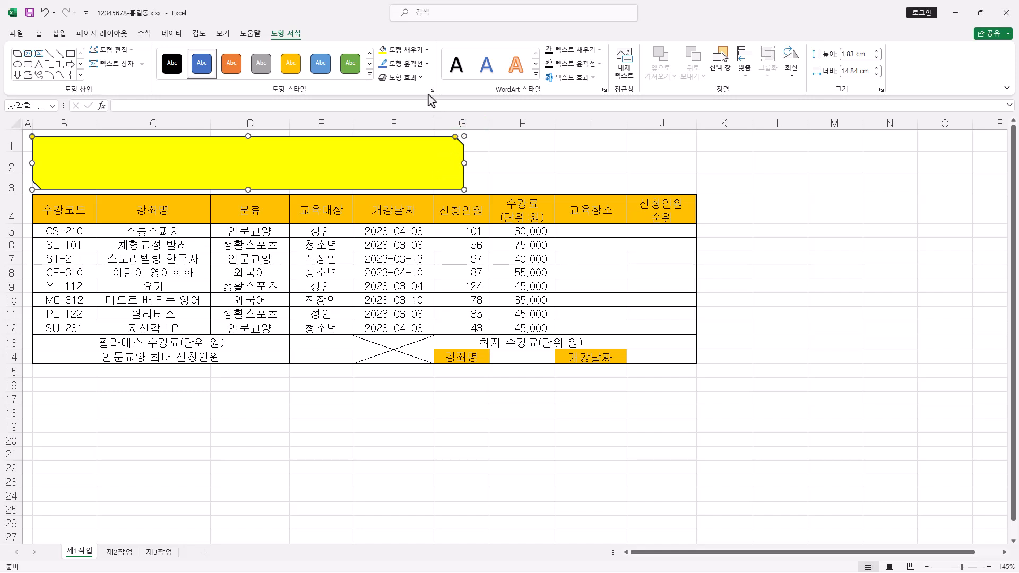
click(420, 78)
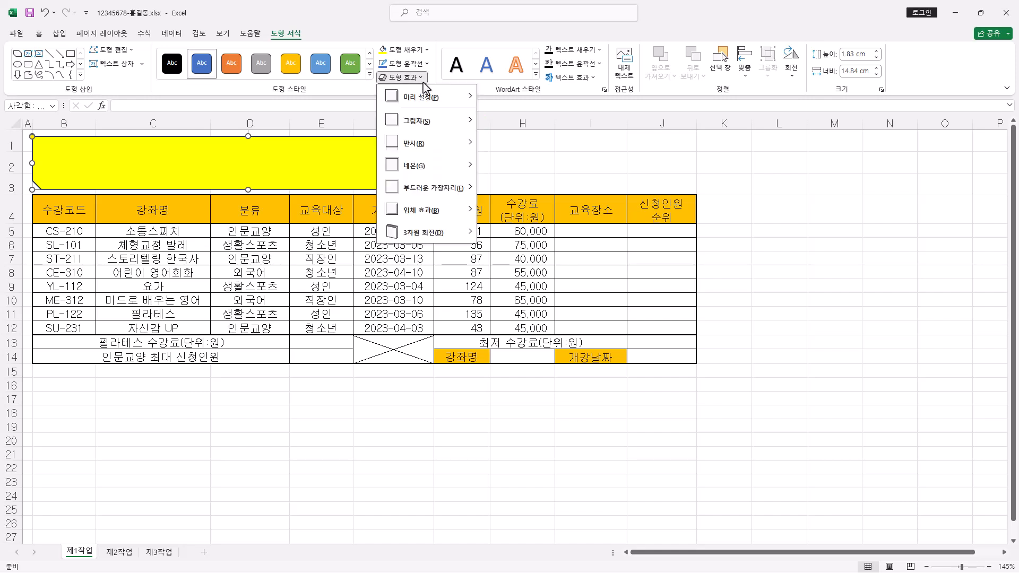
mouse_move(425, 127)
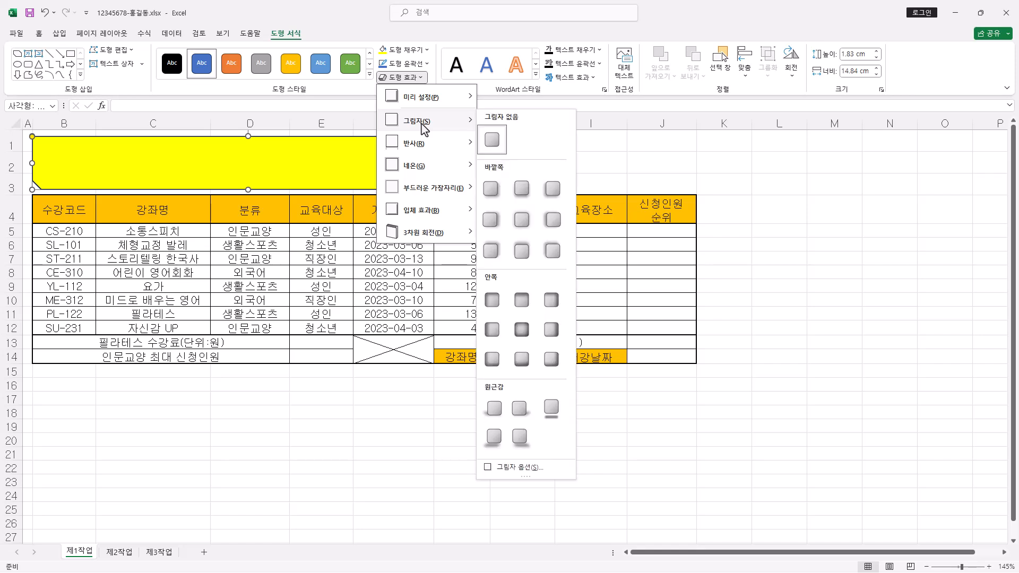
click(498, 219)
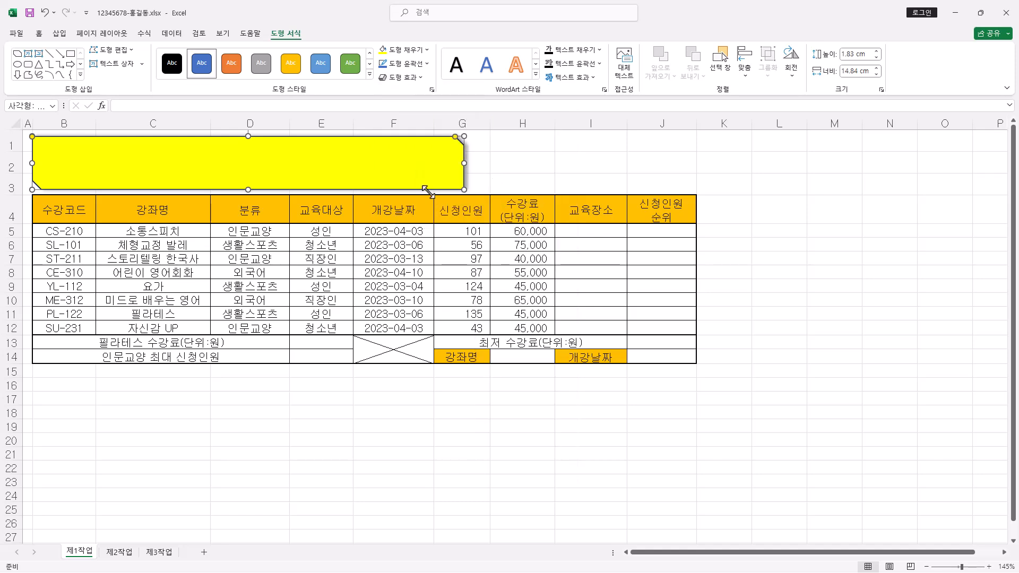
Set the title shape's font to 굴림 with size 24.
click(39, 34)
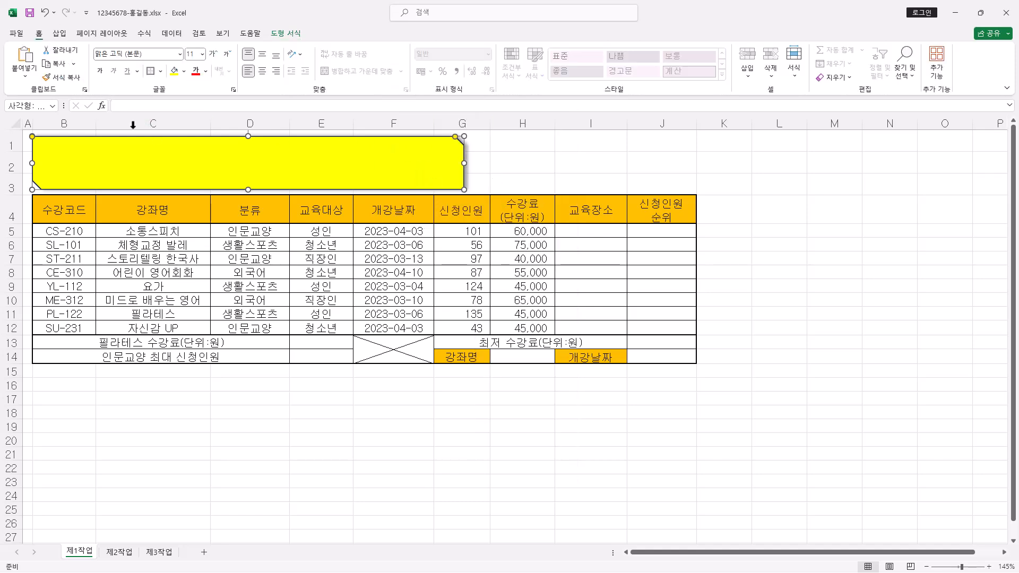
click(166, 55)
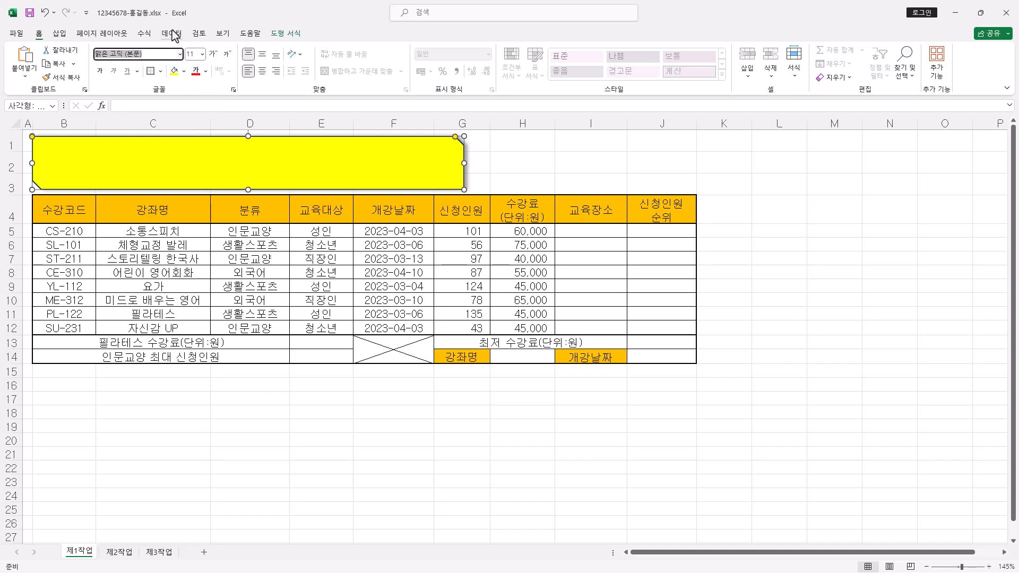
text(ㄱ)
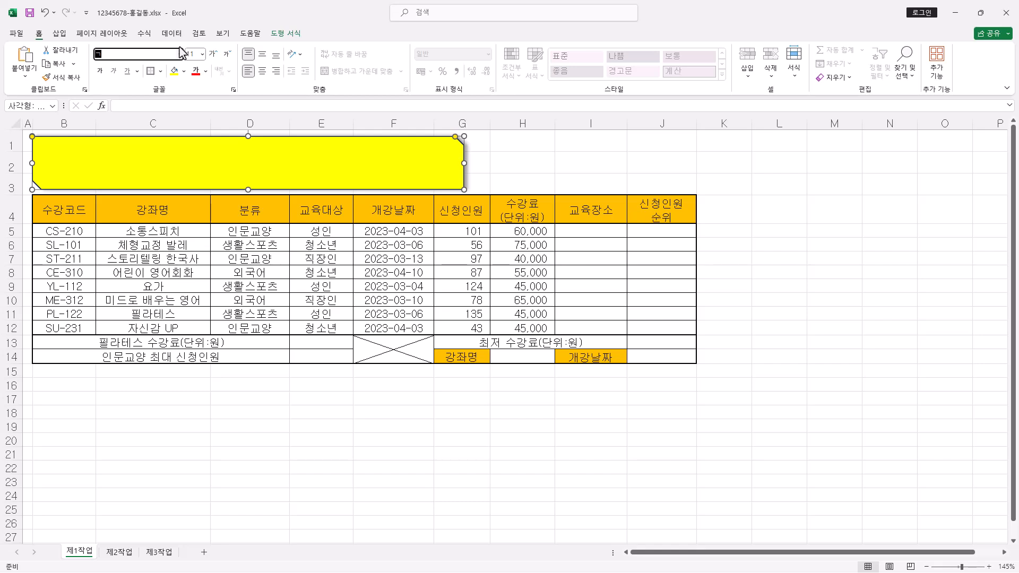
text(림)
key(Return)
click(202, 54)
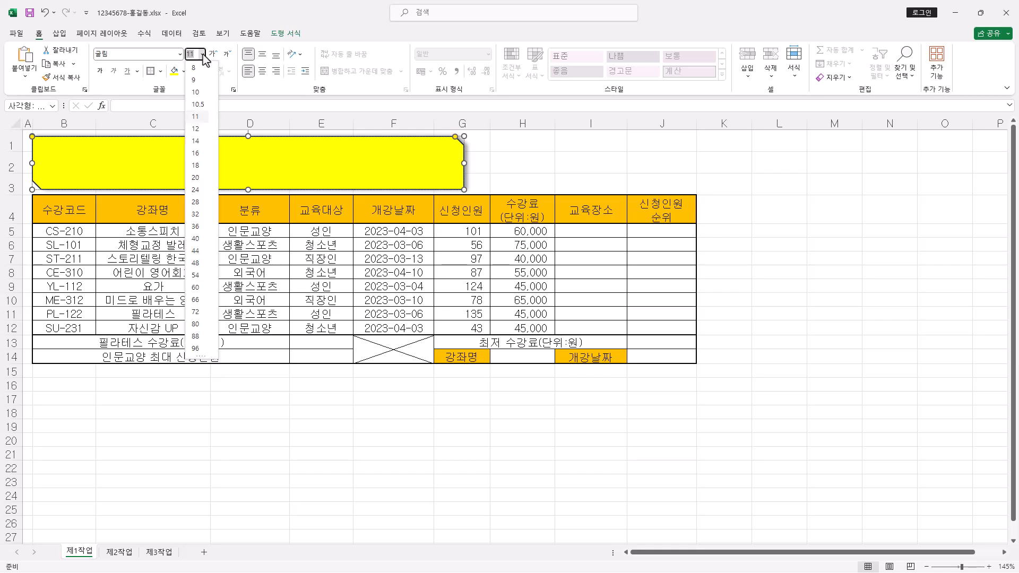
click(197, 190)
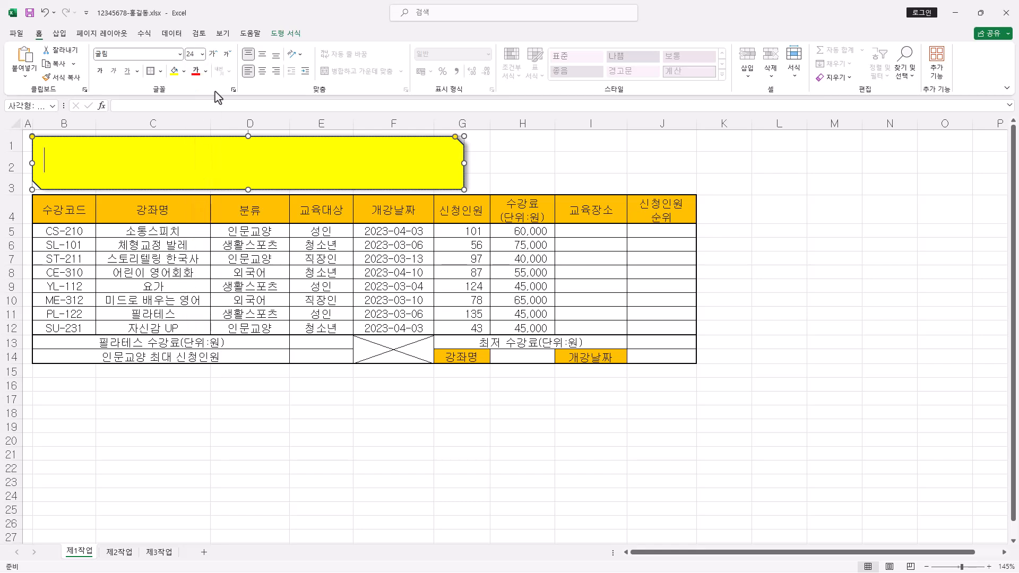
Make the title shape's text black, bold and centered both ways, and enter 평생학습센터 온라인 수강신청 현황.
click(205, 71)
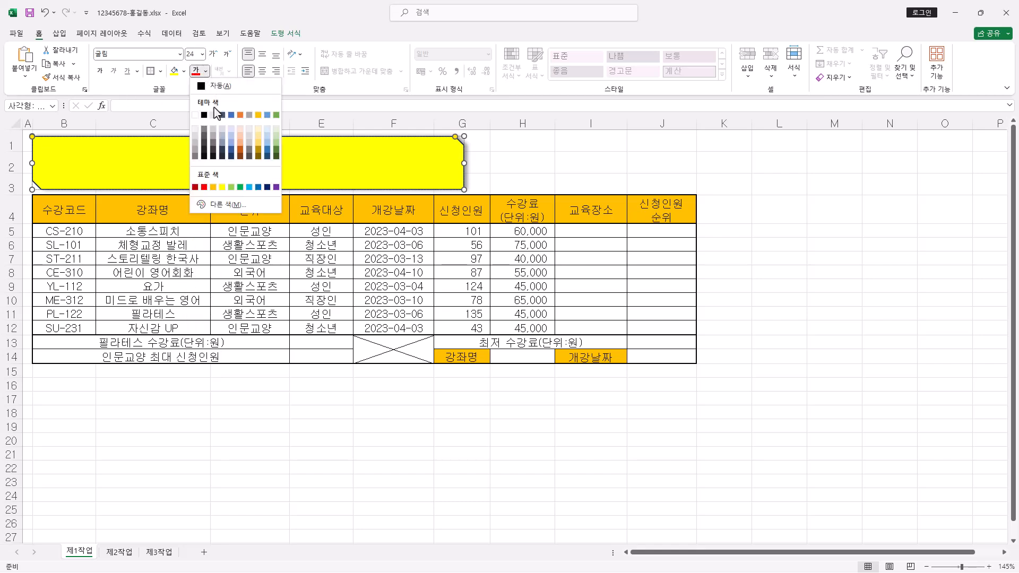
click(203, 116)
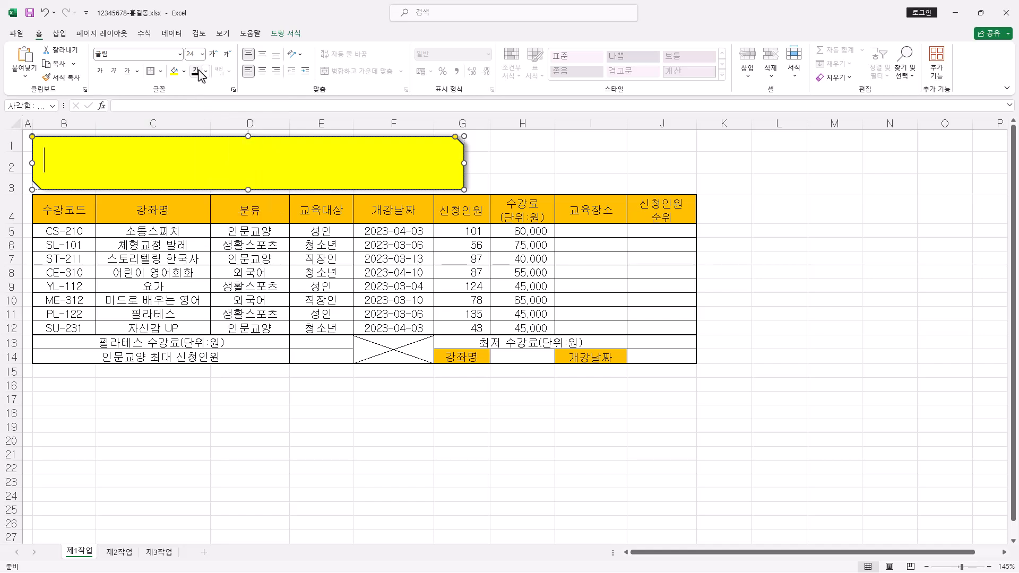
click(100, 73)
click(261, 54)
click(262, 71)
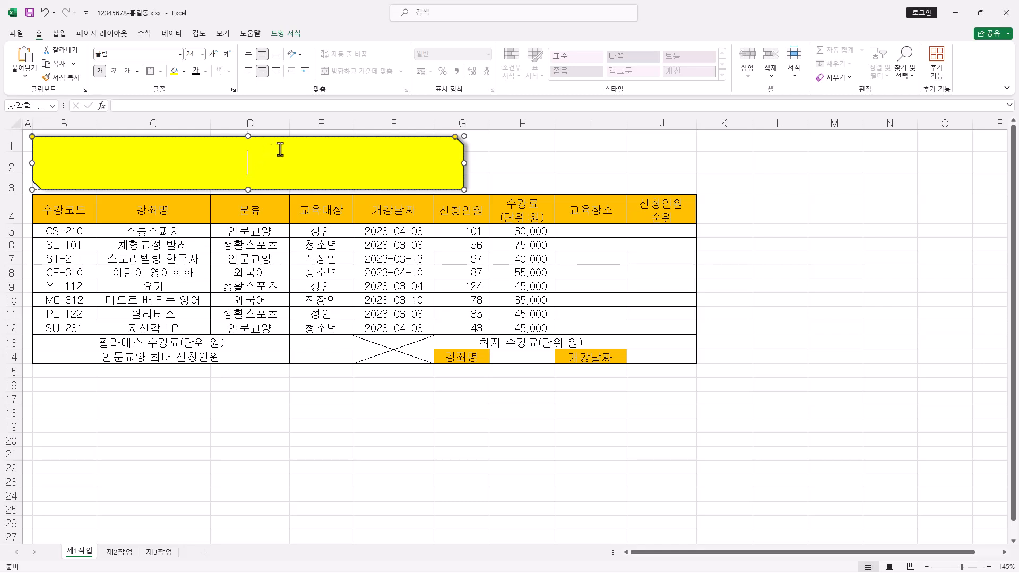
text(평생학습센터 온라인 수강신청 현황)
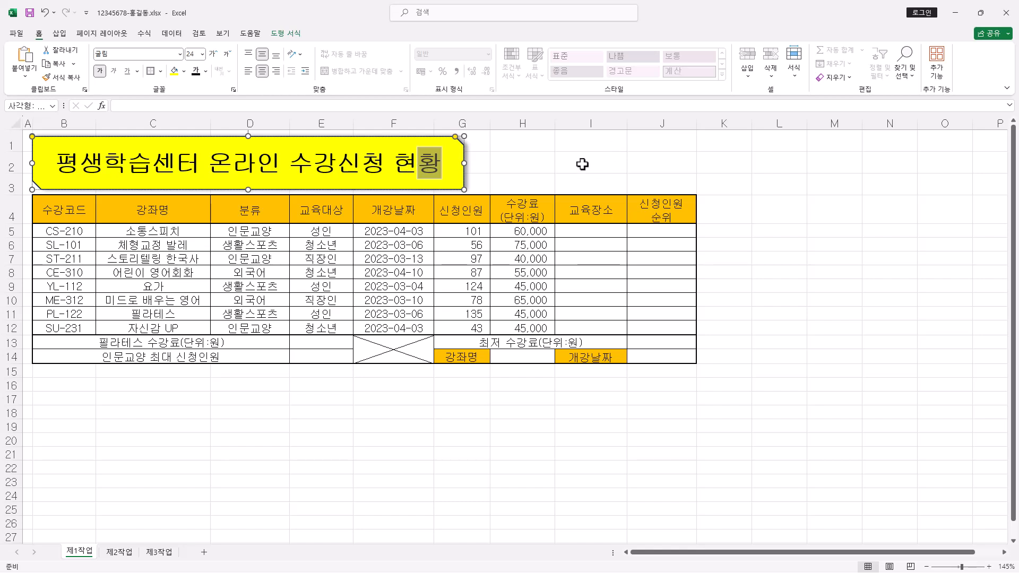
click(788, 395)
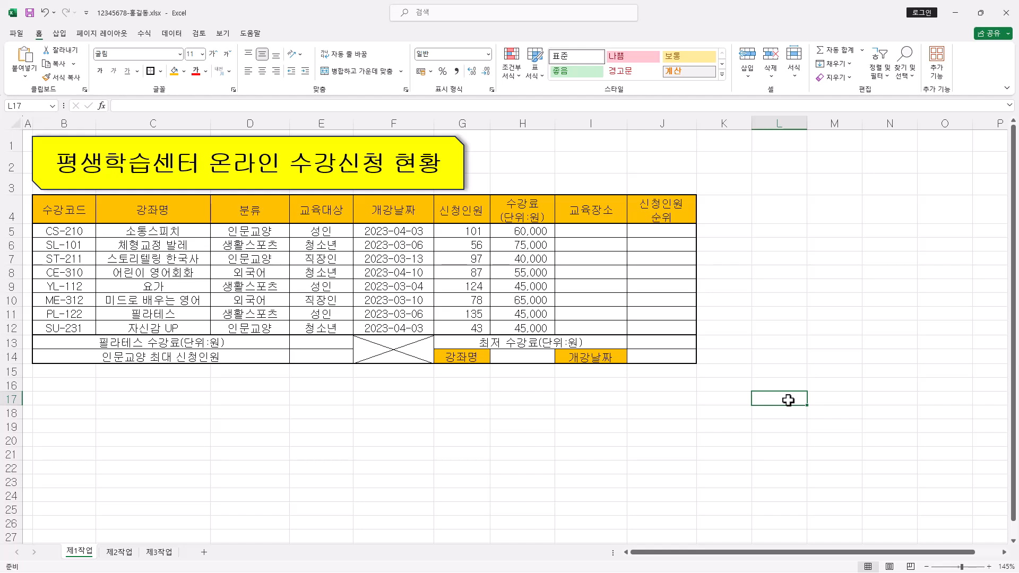
Merge and center L17:L18 with vertical text orientation (세로 쓰기) and enter 확인 in it.
drag(780, 399, 785, 413)
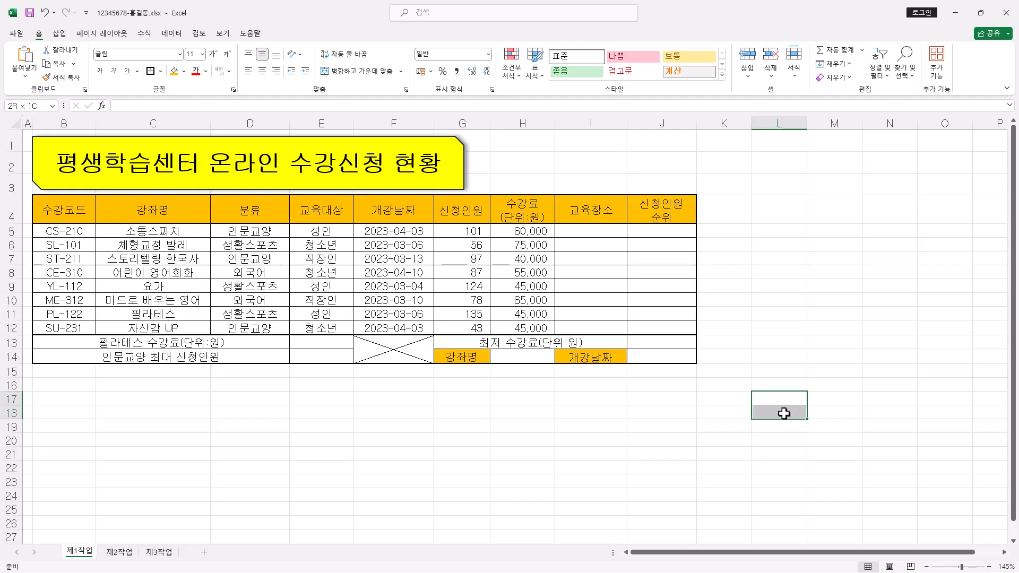
click(375, 79)
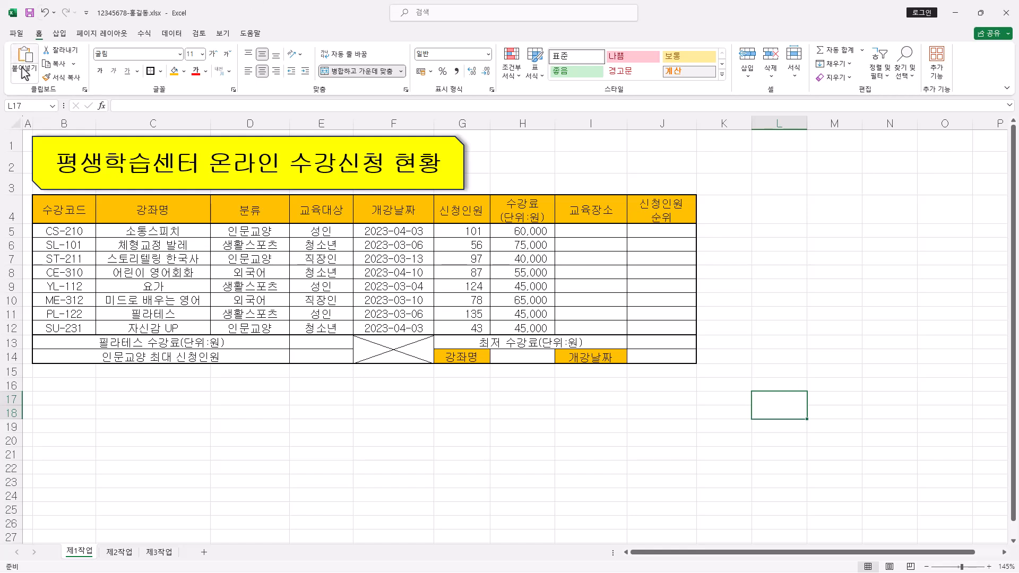
click(292, 60)
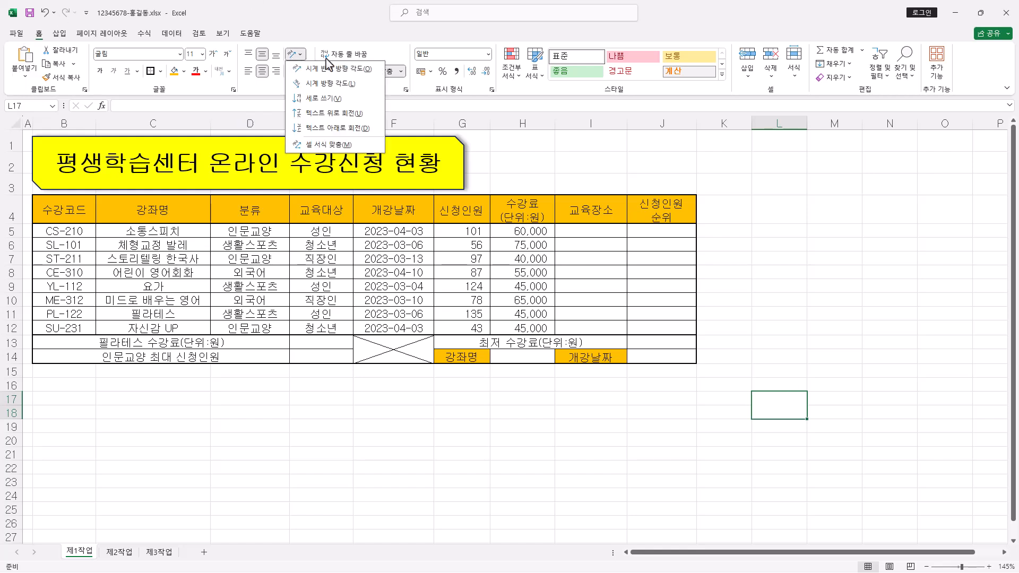
click(338, 100)
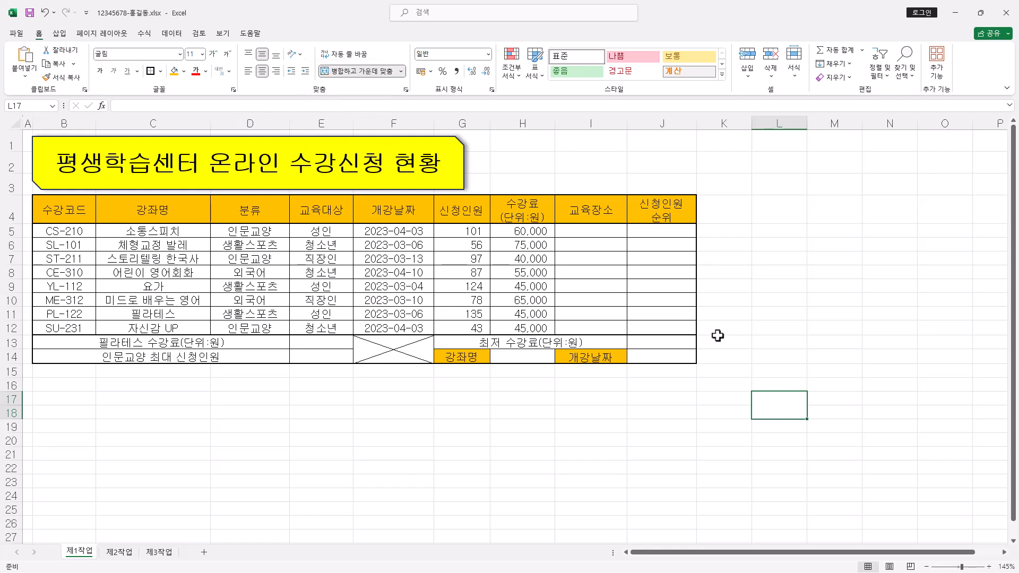
text(확인)
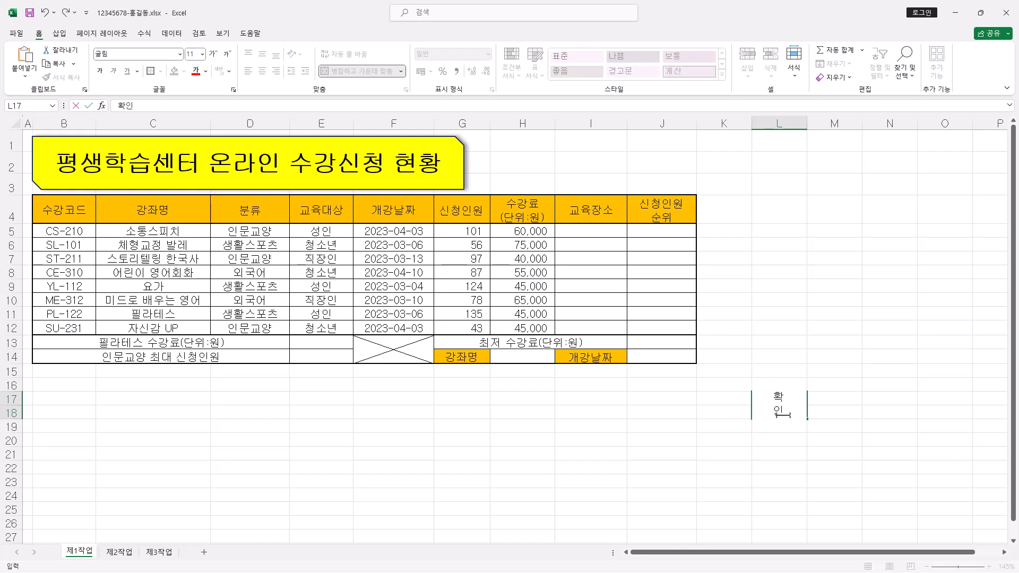
key(ctrl+Return)
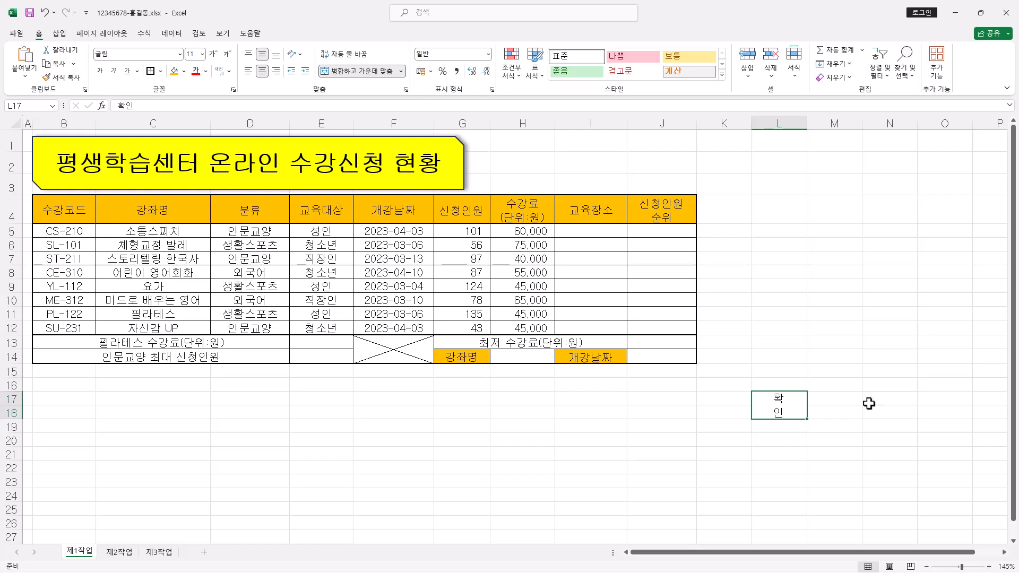
Narrow column L to about half its width and enter 담당, 팀장 and 센터장 in M17:O17.
drag(807, 124, 778, 124)
key(ctrl+z)
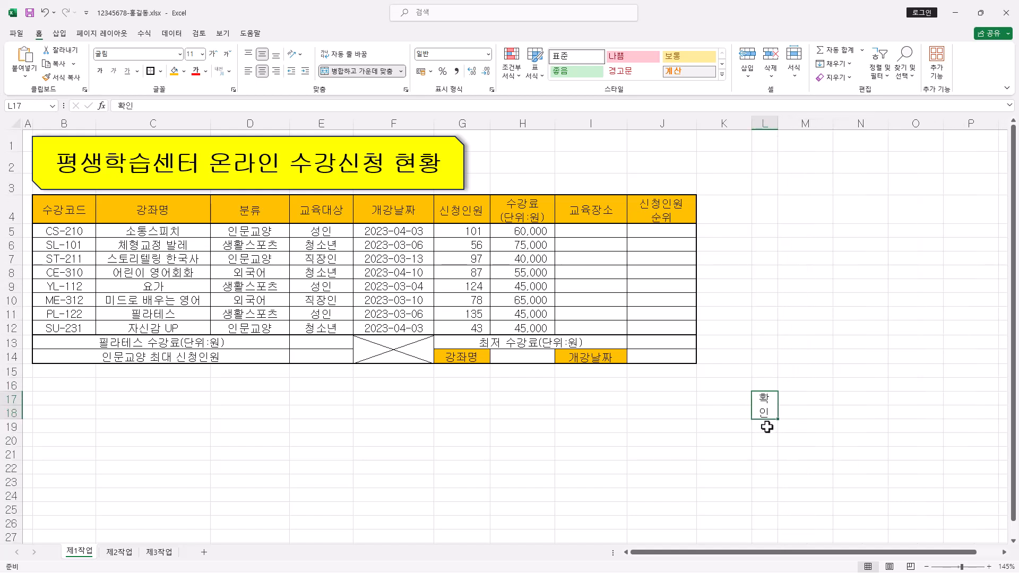
drag(796, 398, 894, 396)
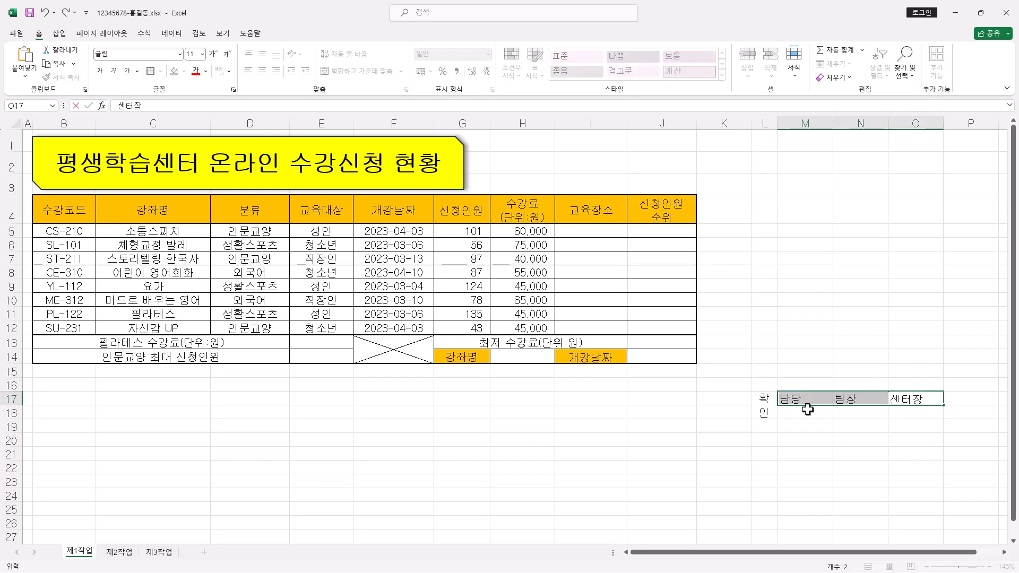
Increase the height of row 18 to a little over twice that of row 17 for the blank cells M18:O18.
drag(800, 415, 895, 409)
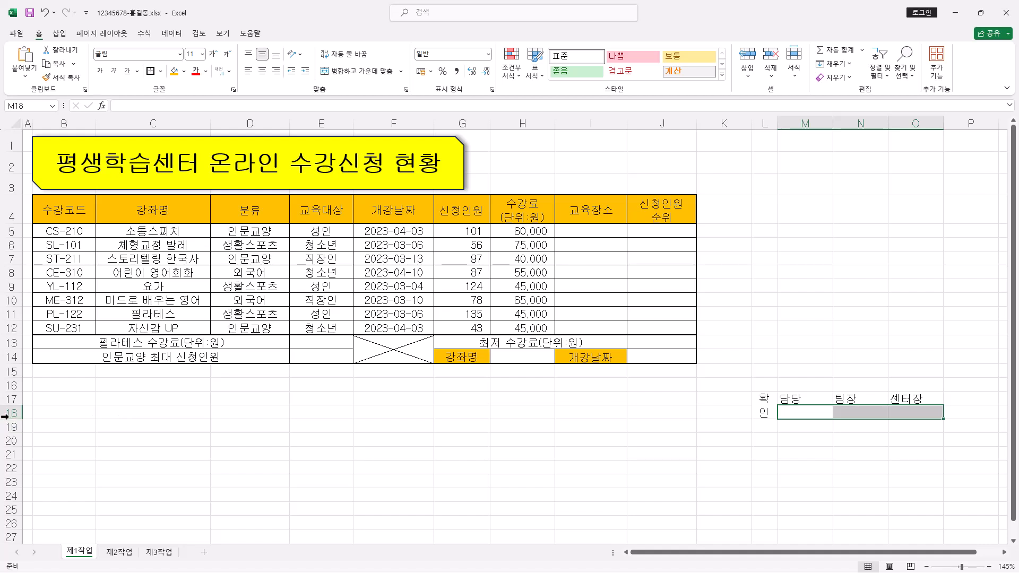
drag(12, 418, 15, 434)
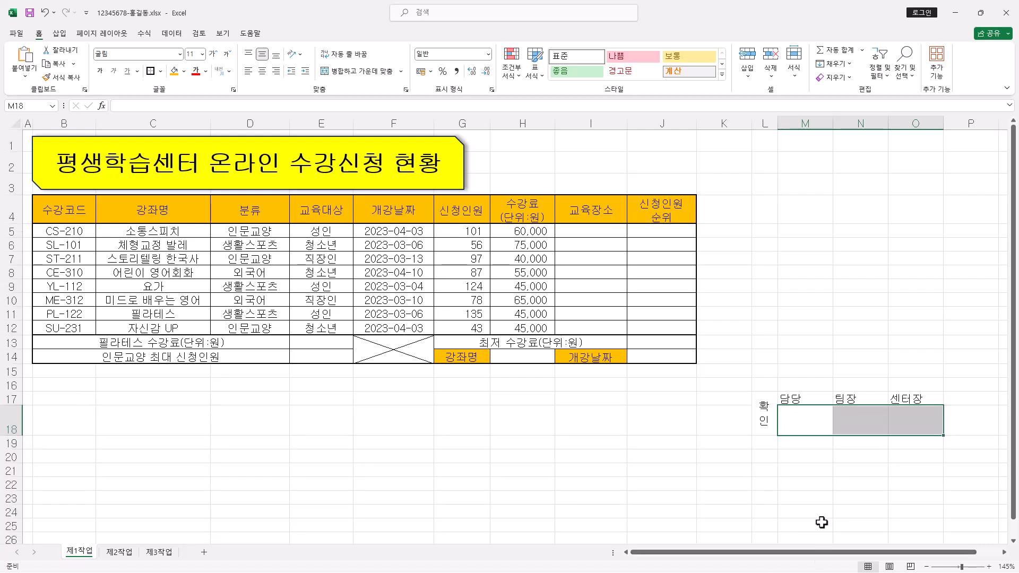
Center the contents of the approval box L17:O18 horizontally and apply all borders to it.
drag(762, 403, 933, 393)
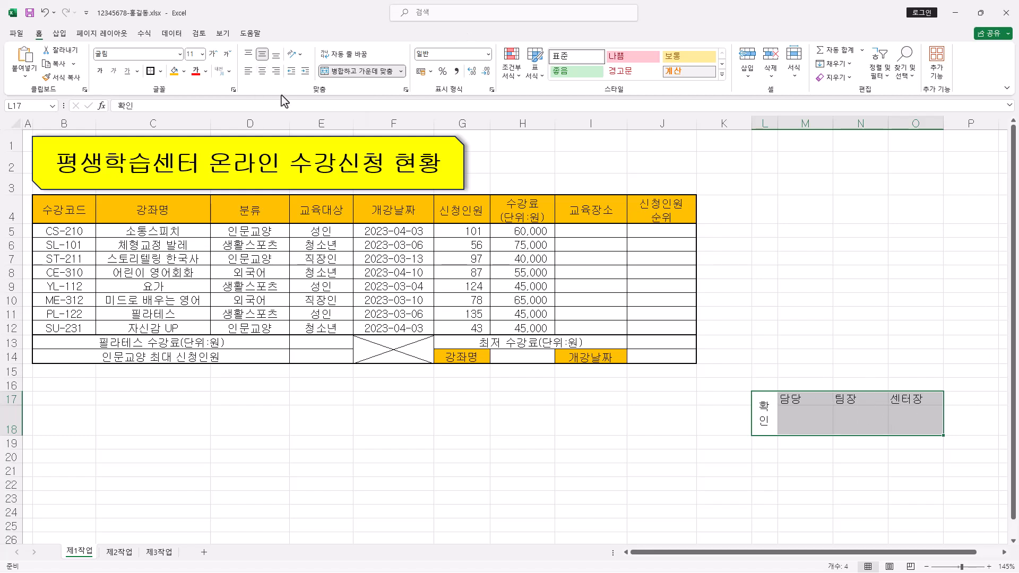
click(261, 74)
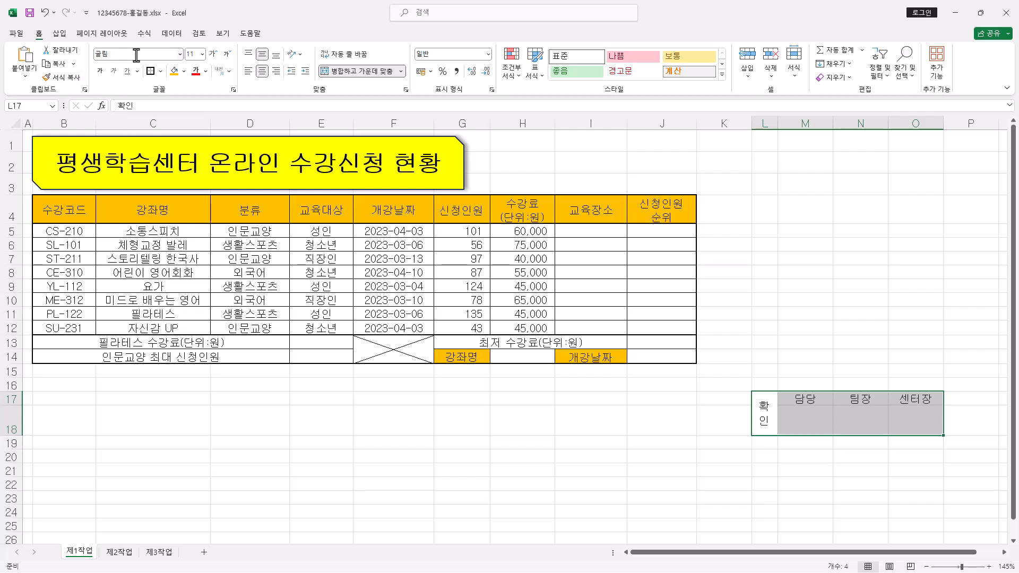
click(161, 71)
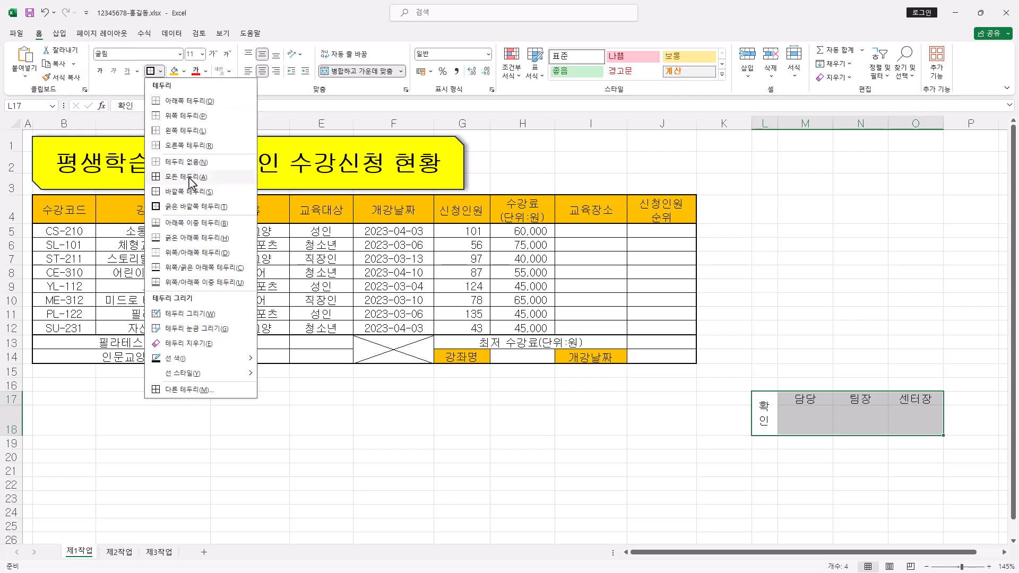
click(190, 183)
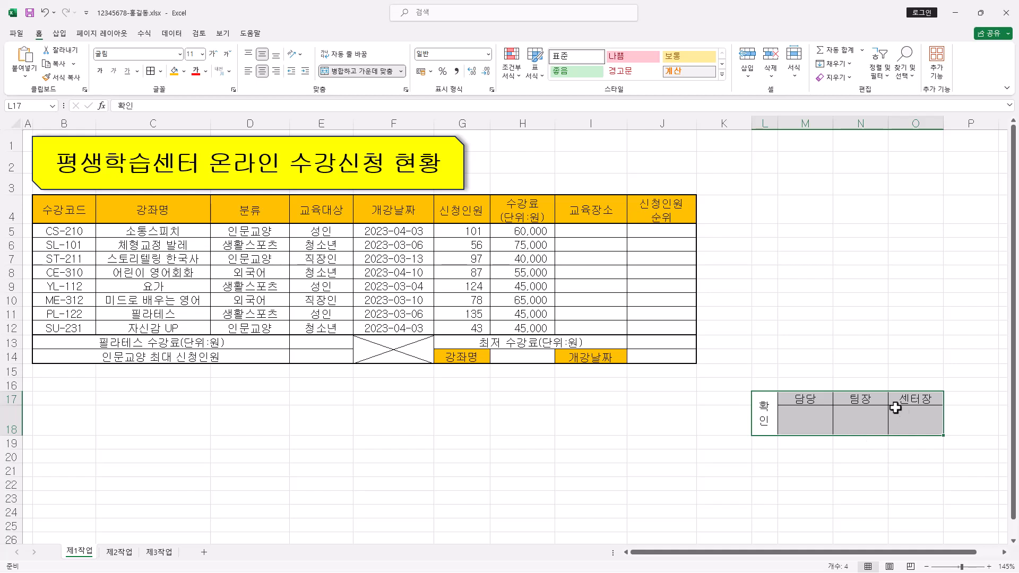
click(184, 72)
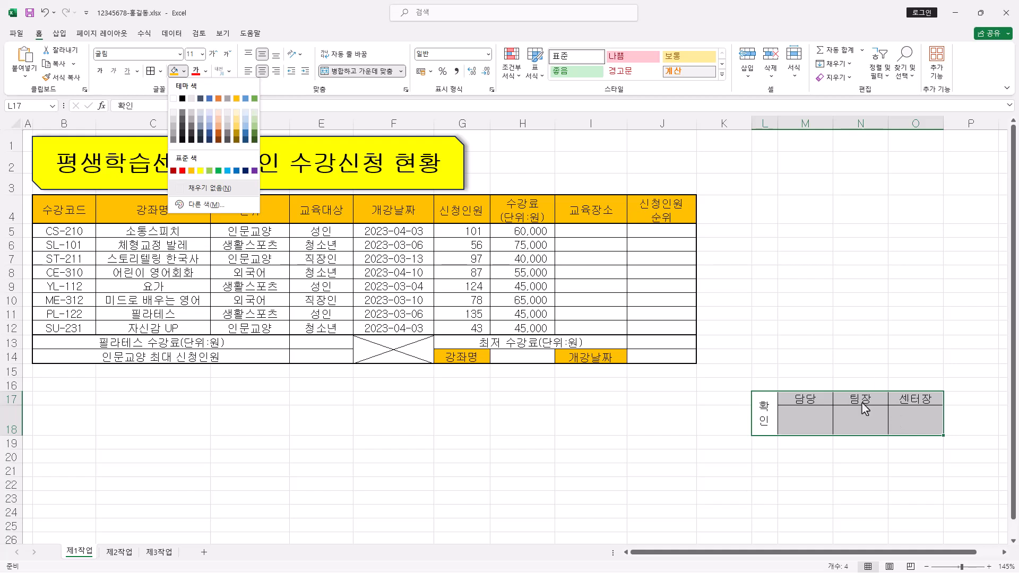
Copy the approval box L17:O18 as a picture, as shown on screen in picture format, and paste it.
click(74, 65)
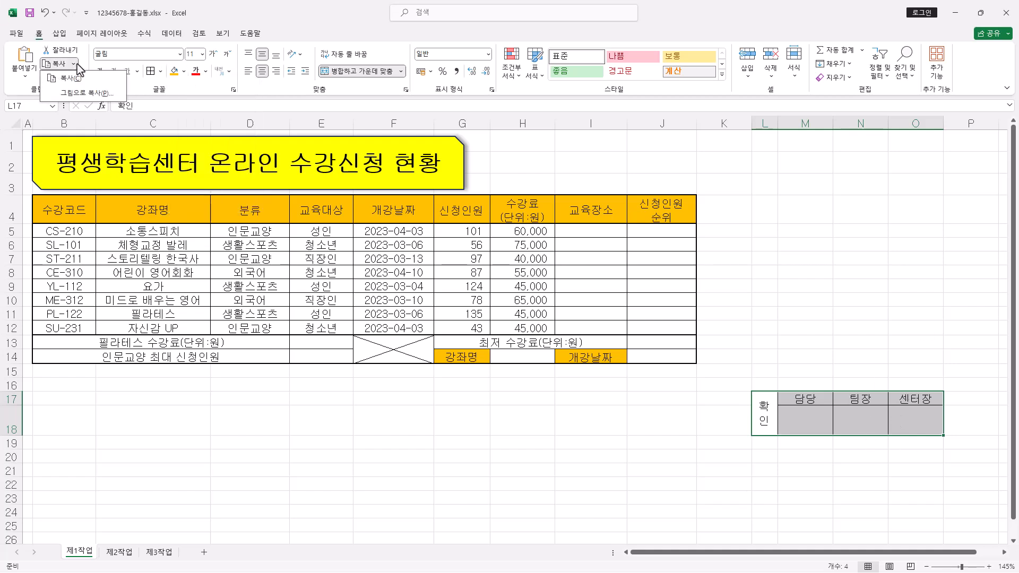
click(87, 94)
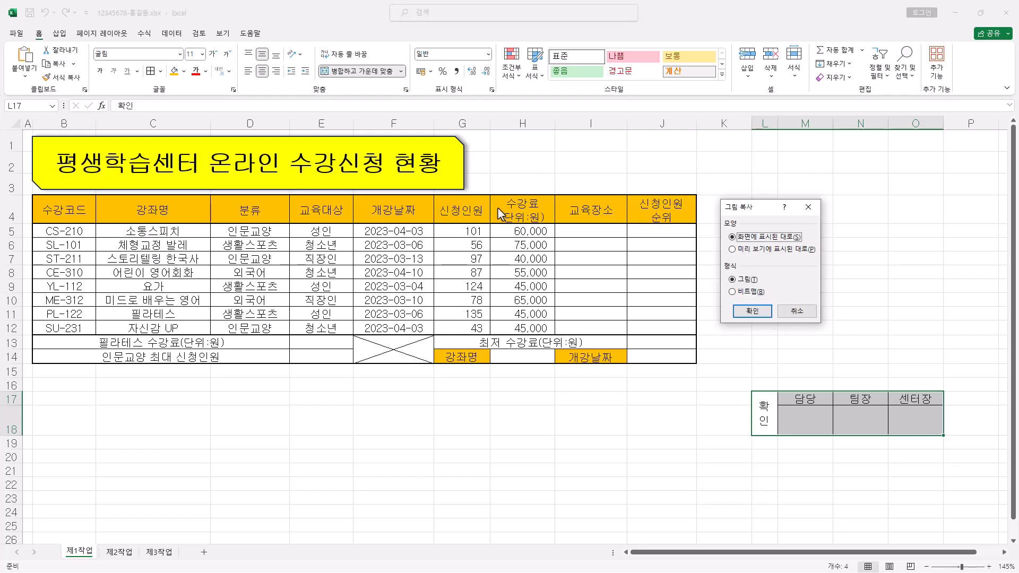
click(756, 312)
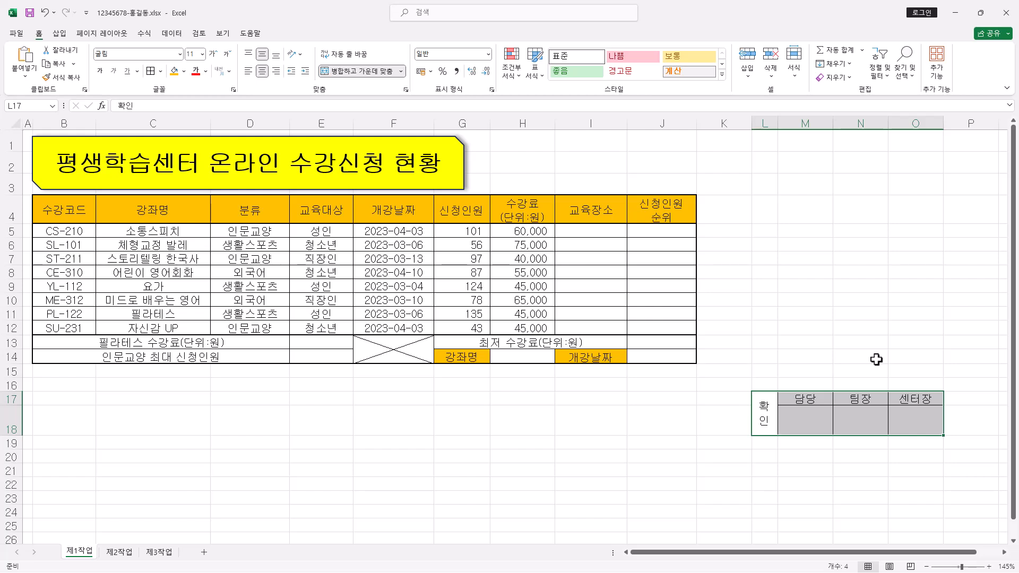
key(ctrl+v)
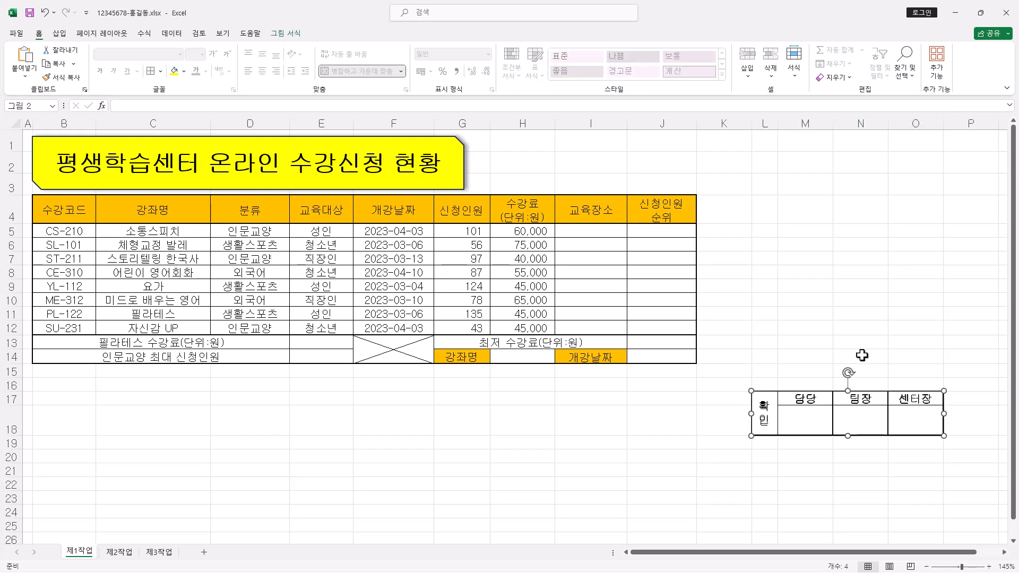
Move the pasted approval box picture beside the title shape over H1:J3 and stretch it to the table's edge.
drag(845, 433, 585, 159)
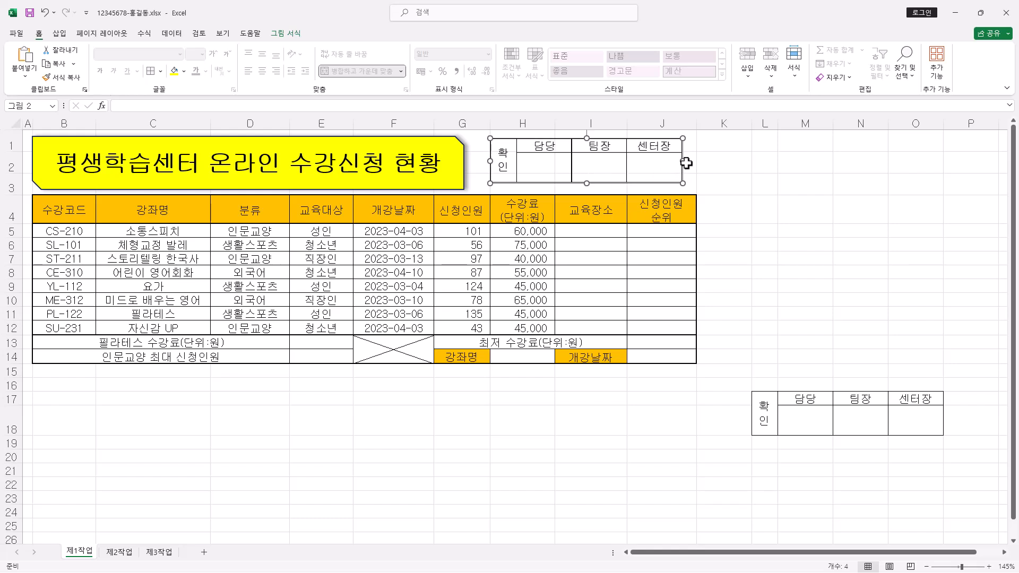
drag(682, 162, 696, 161)
drag(596, 184, 595, 188)
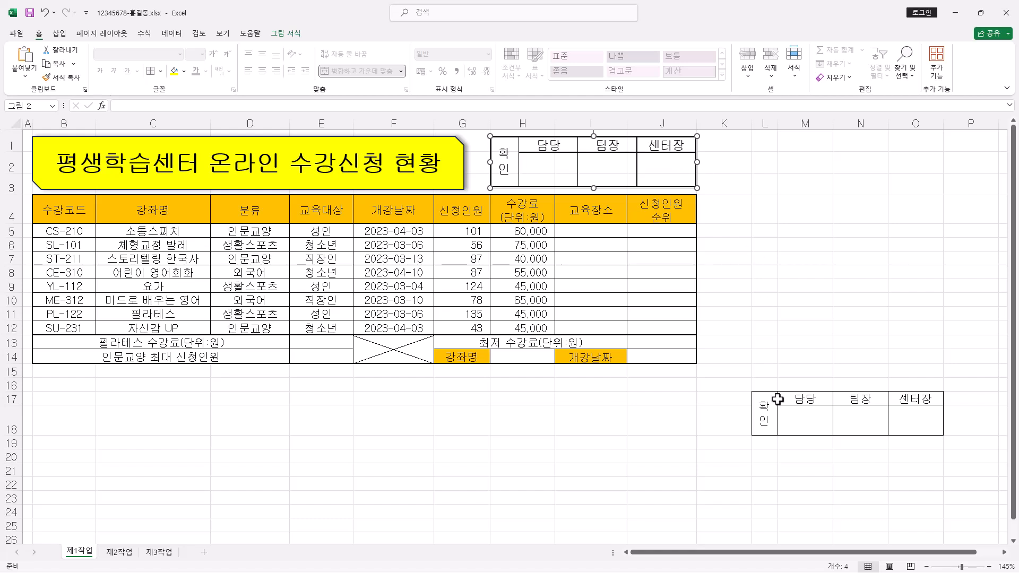
Delete columns L:O and row 18, which hold the original approval box cells.
drag(766, 409, 908, 417)
drag(763, 119, 916, 123)
right_click(916, 123)
click(865, 242)
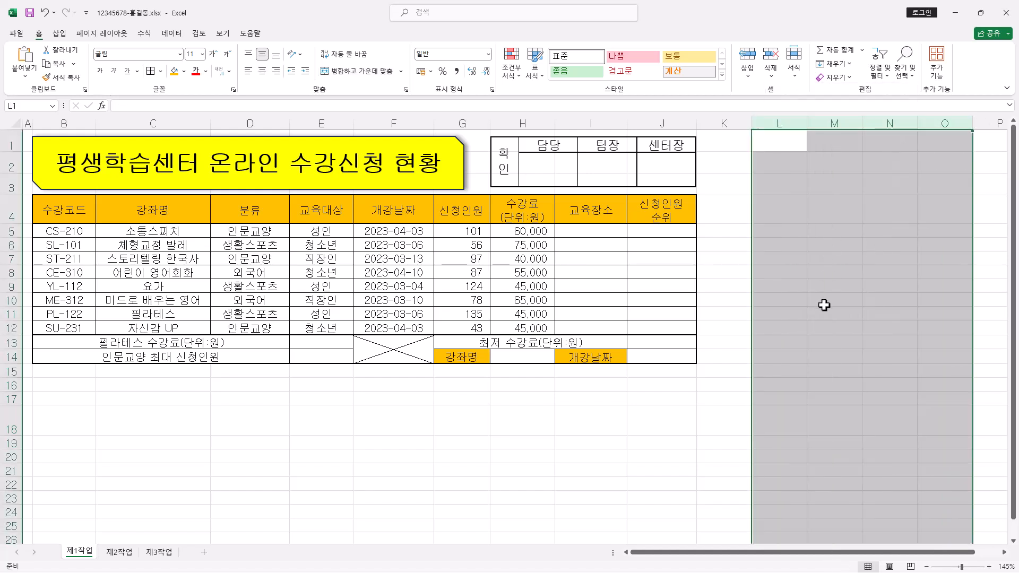
click(769, 429)
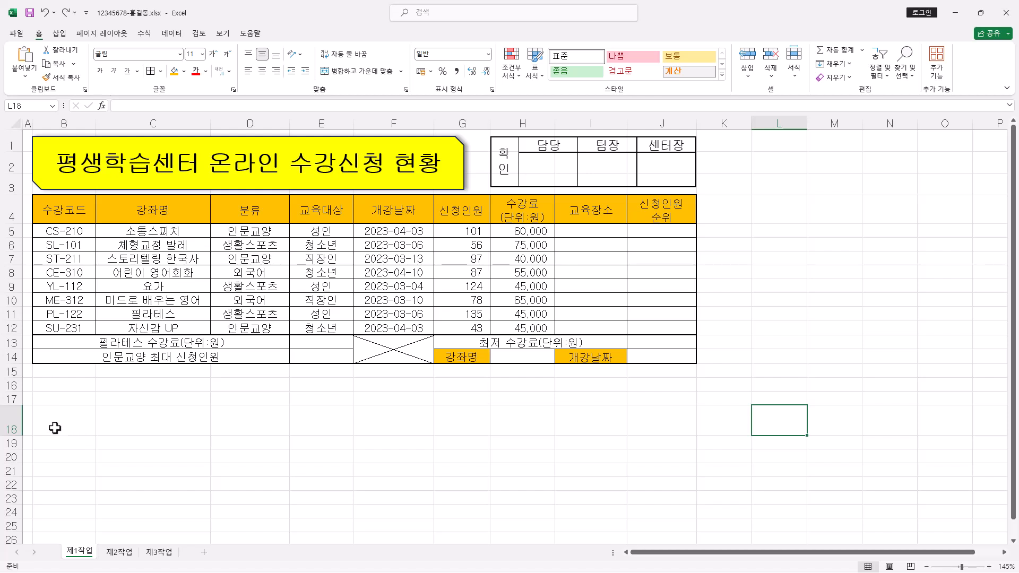
click(4, 416)
right_click(4, 416)
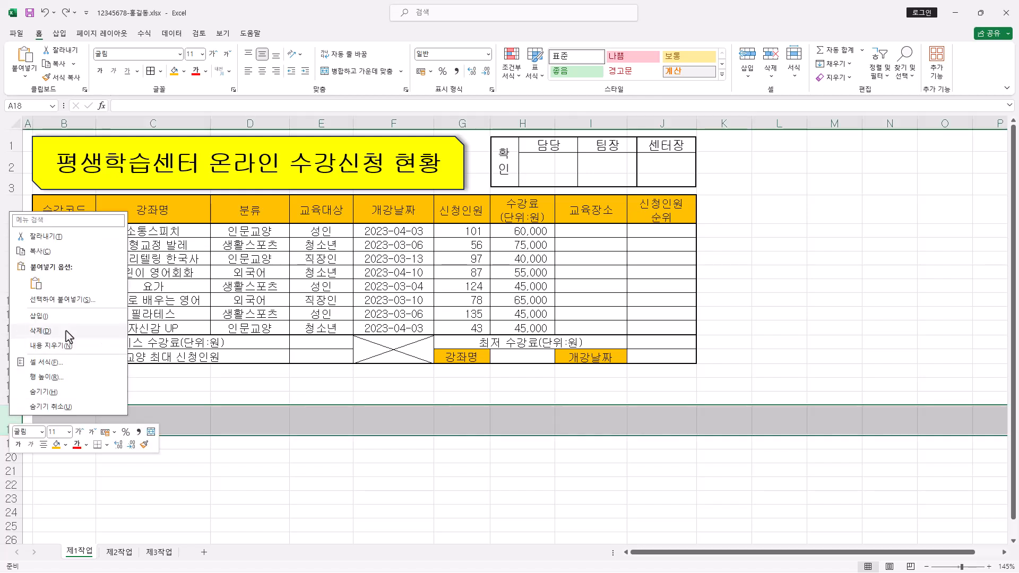
click(66, 335)
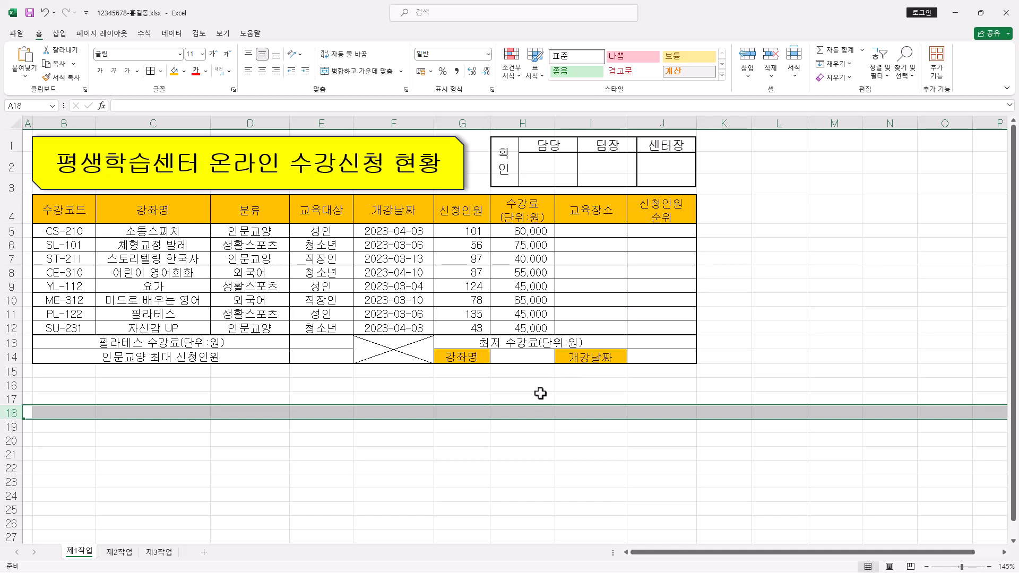
Add list (목록) data validation to H14 with source =$C$5:$C$12 and choose 소통스피치 in the cell.
click(536, 360)
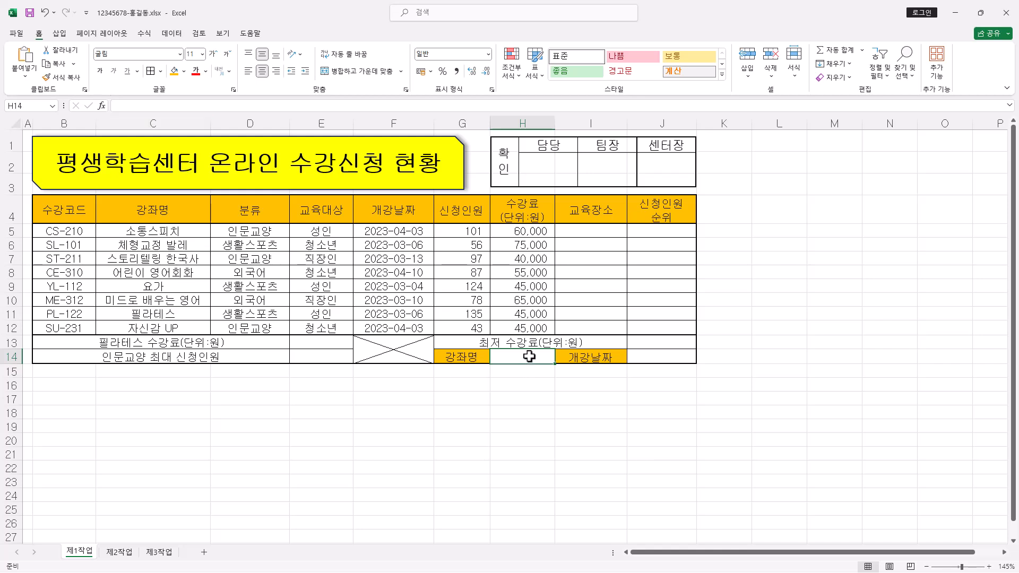
click(174, 38)
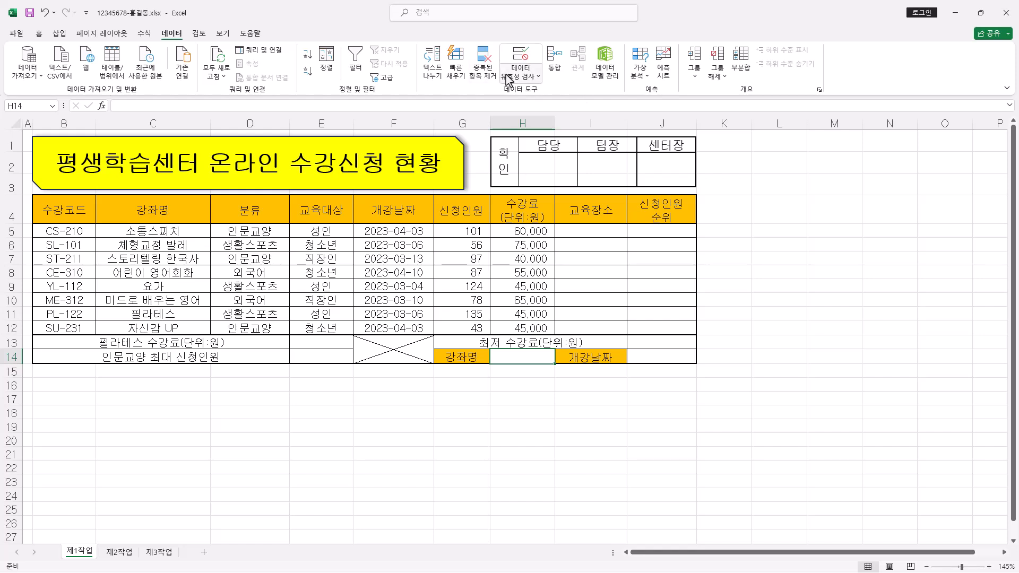
click(528, 57)
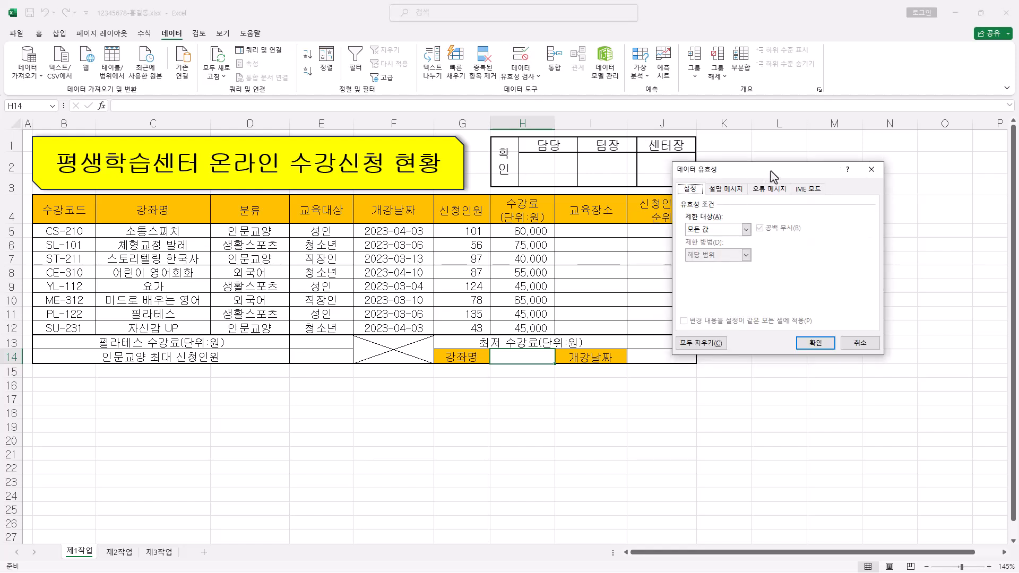
drag(774, 177, 751, 146)
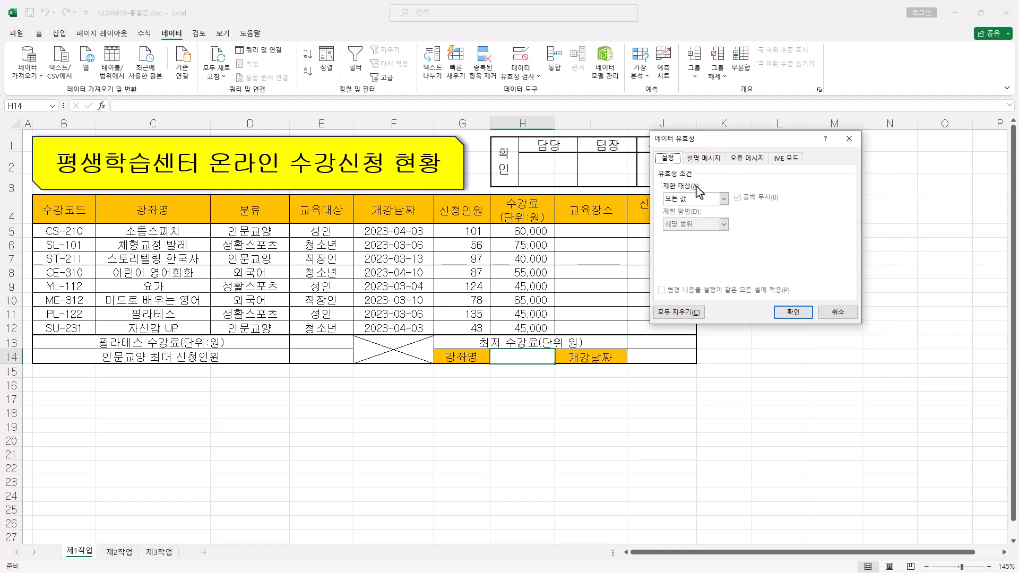
click(700, 199)
click(702, 234)
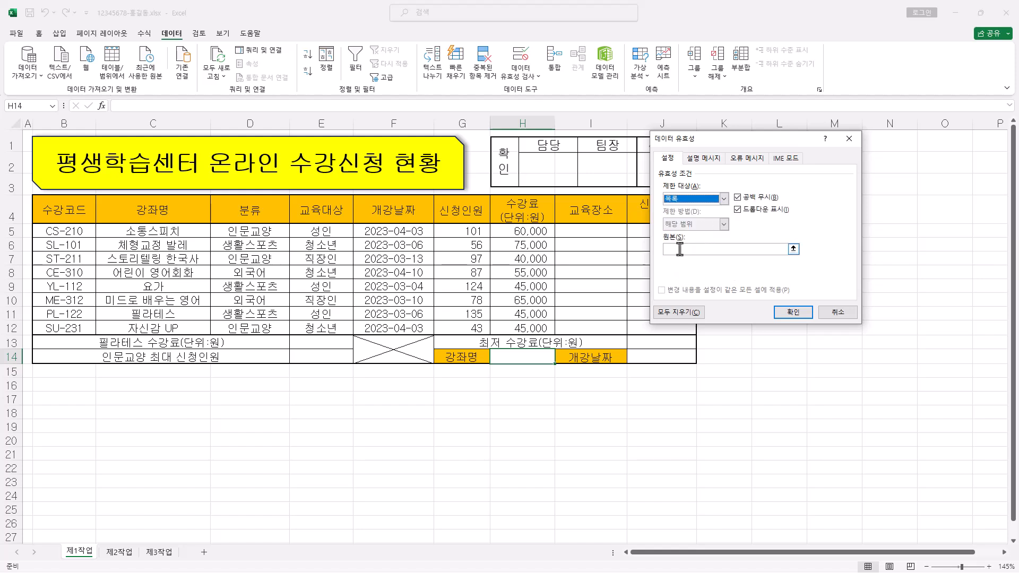
click(680, 249)
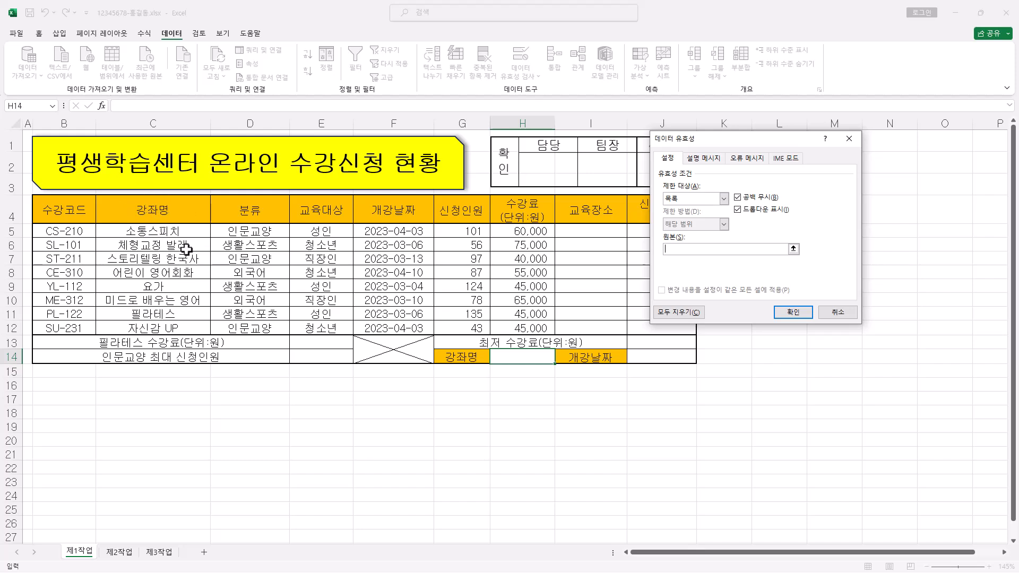
drag(172, 232, 179, 325)
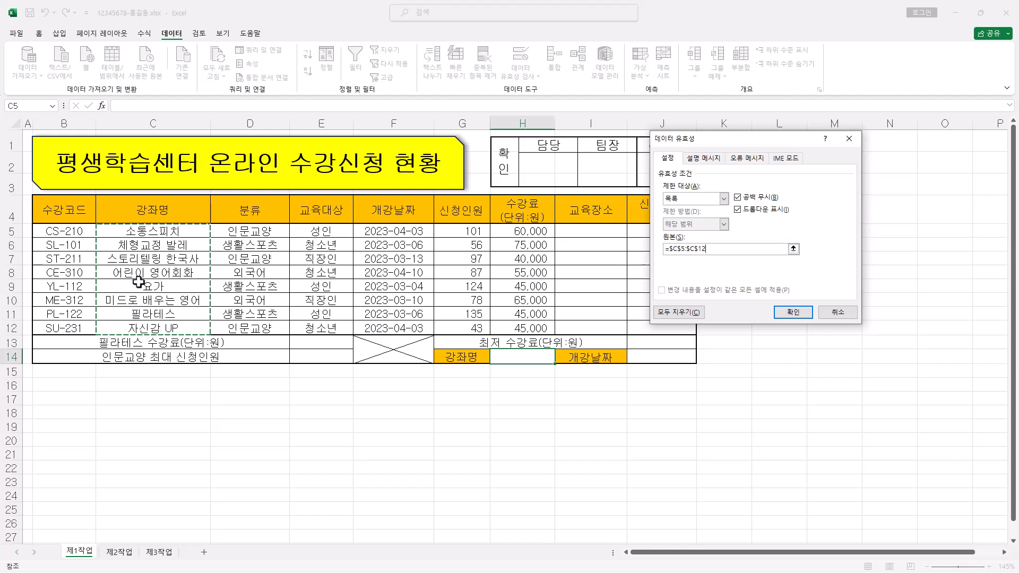
click(793, 313)
click(559, 359)
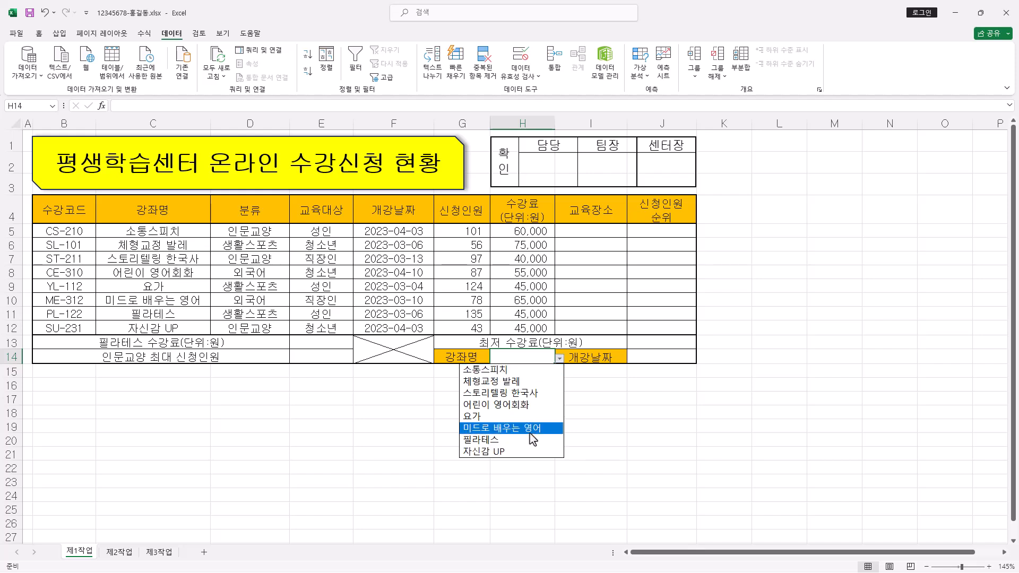
click(536, 371)
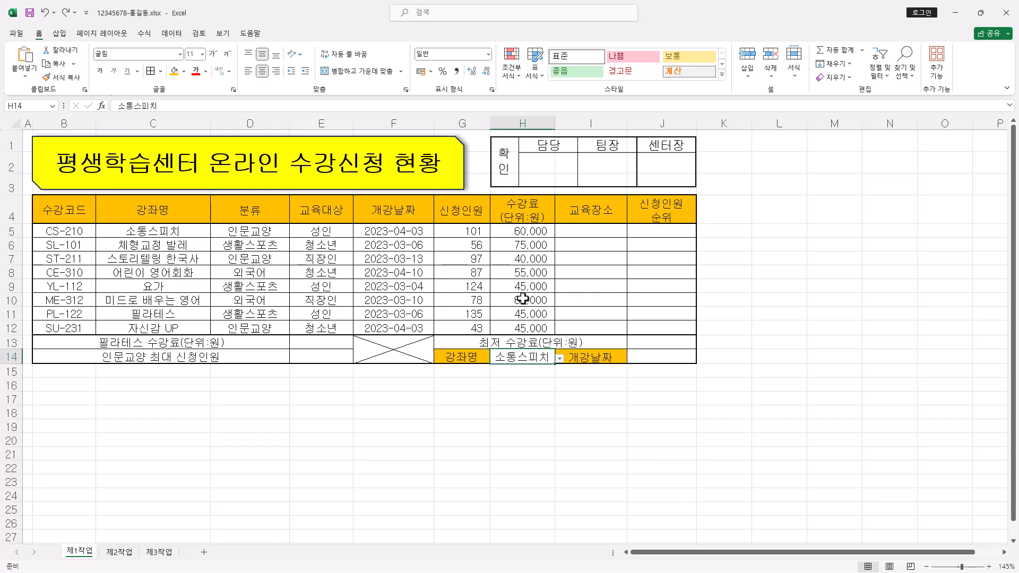
Apply the custom number format #,##0"명" to the 신청인원 values in G5:G12.
drag(474, 234, 478, 329)
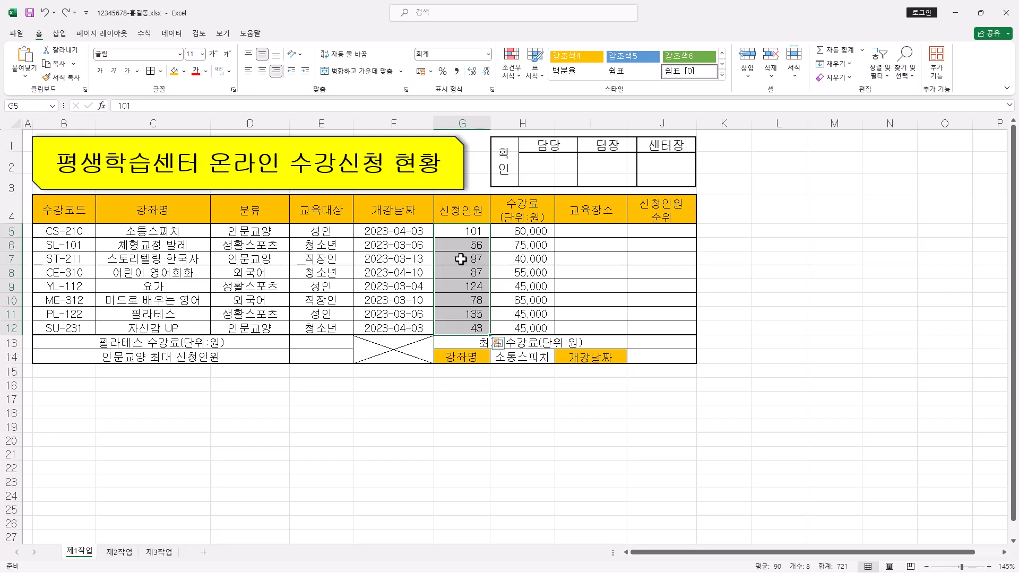
right_click(458, 245)
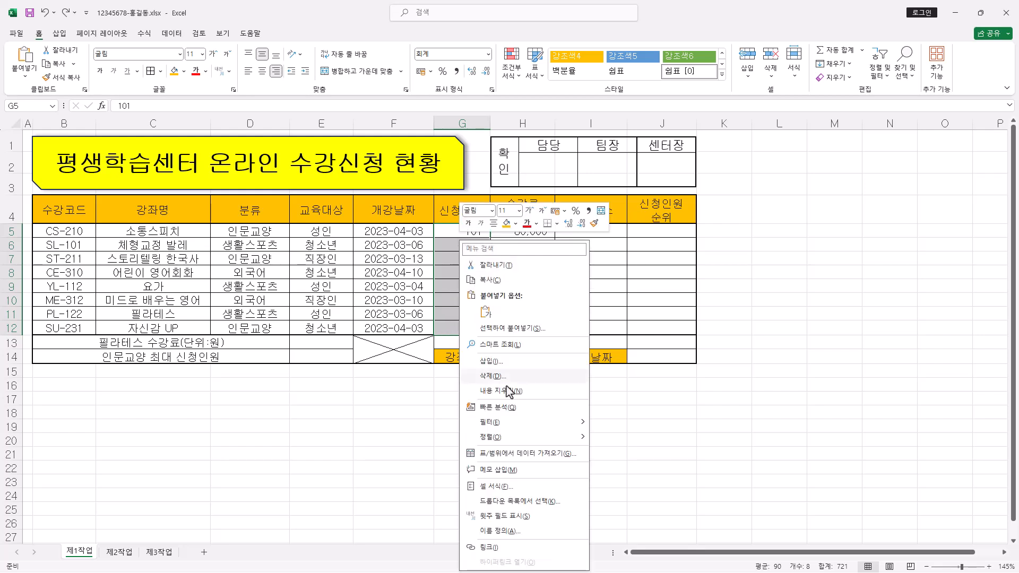
click(507, 491)
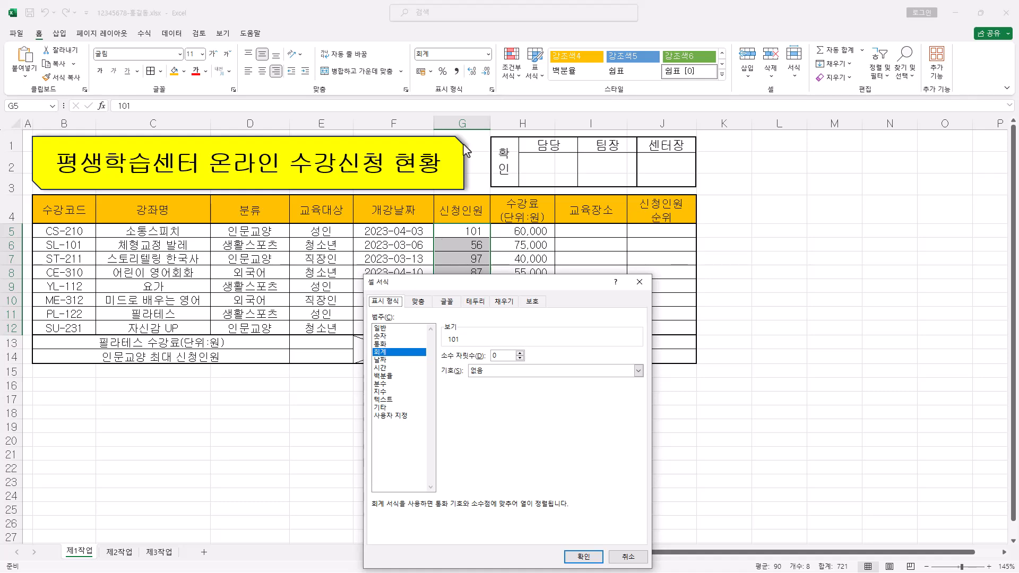
drag(493, 289, 746, 110)
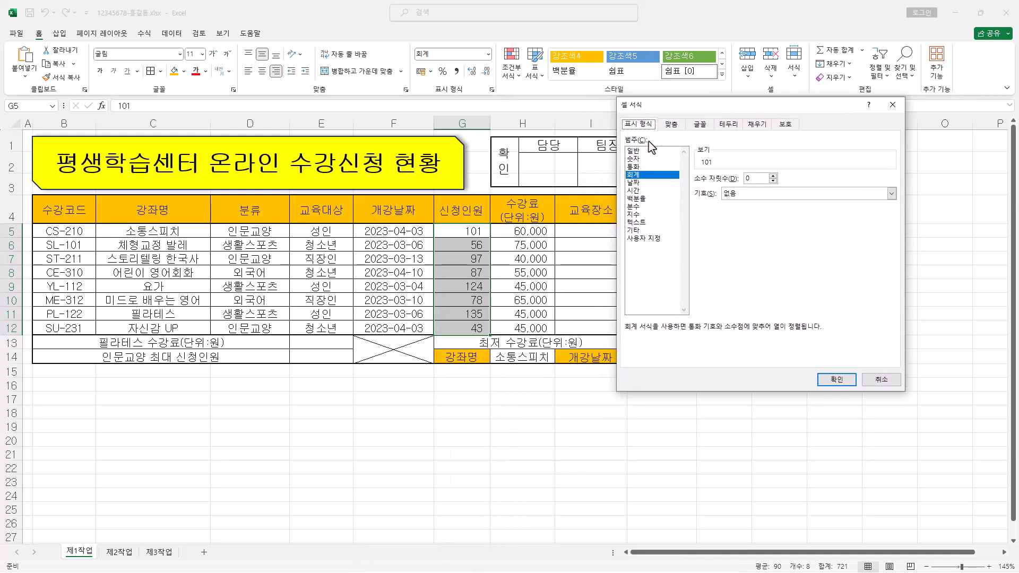
click(645, 240)
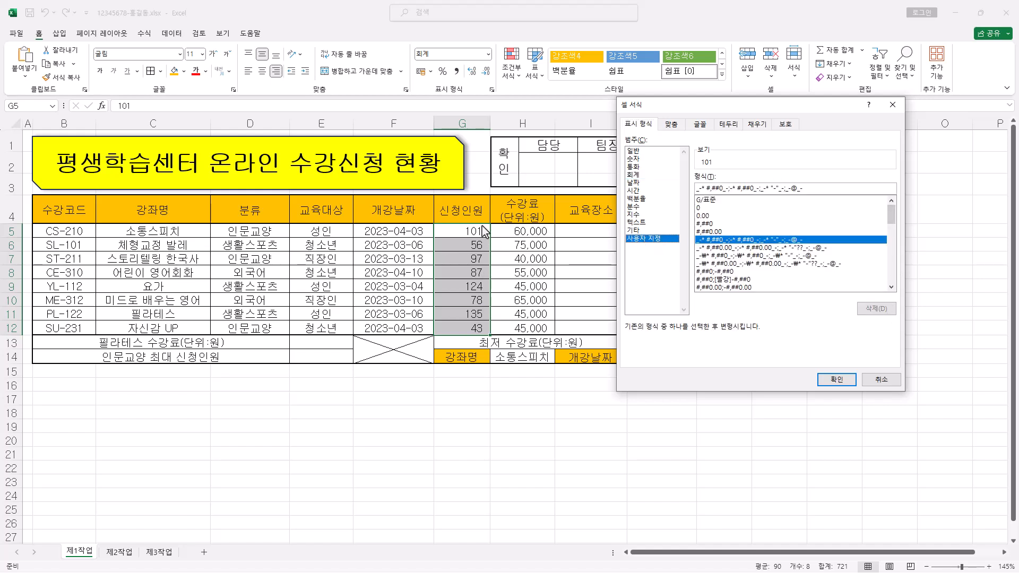
click(712, 224)
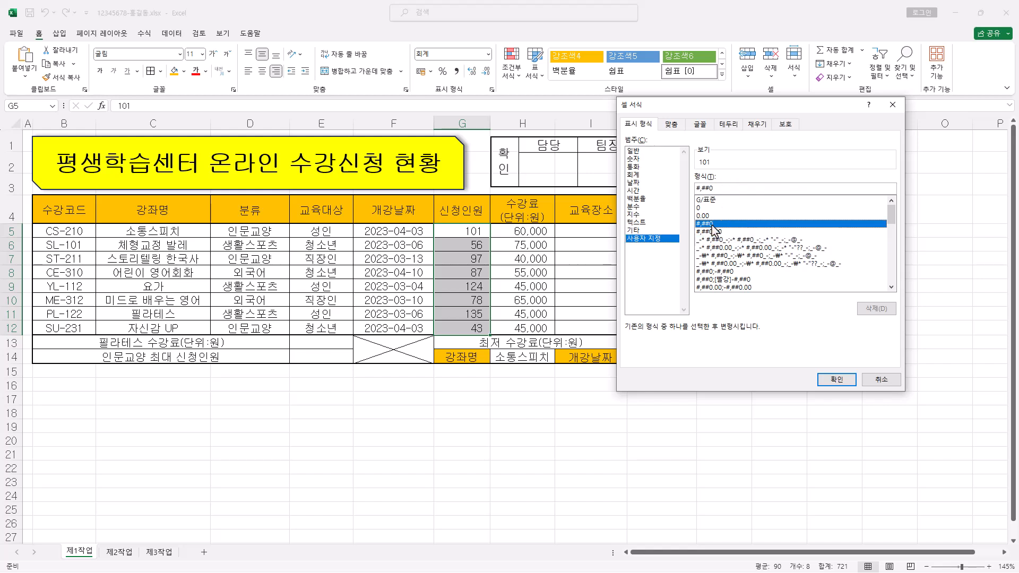
click(729, 189)
text("명")
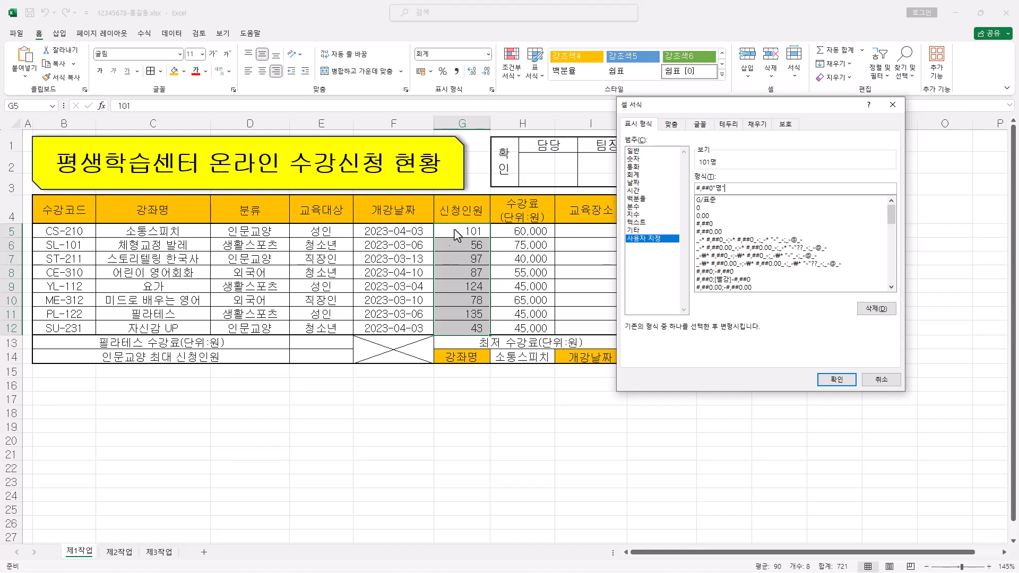
click(837, 380)
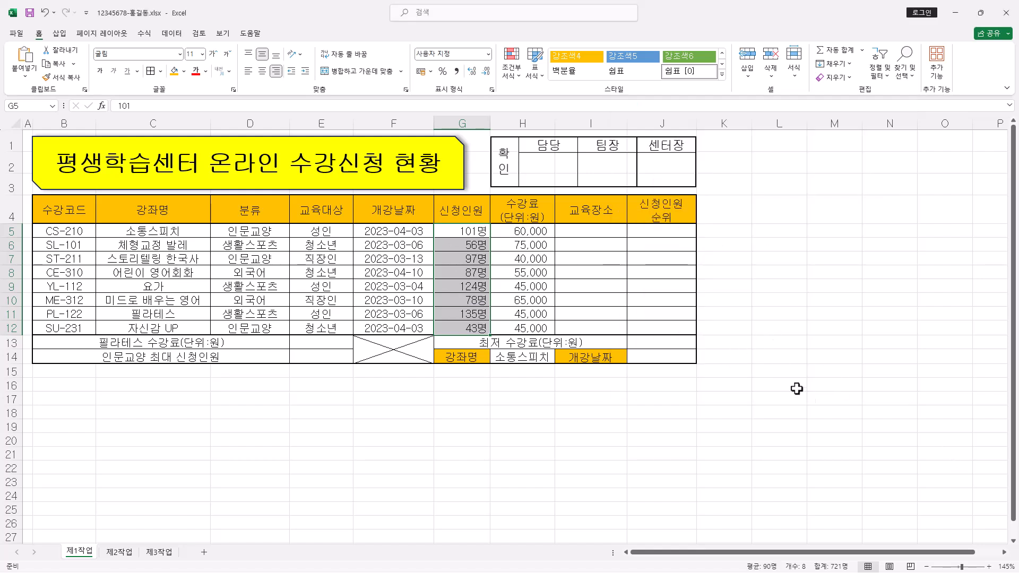
Define the name 수강료 for the course fee cells H5:H12 with workbook scope.
drag(538, 232, 540, 328)
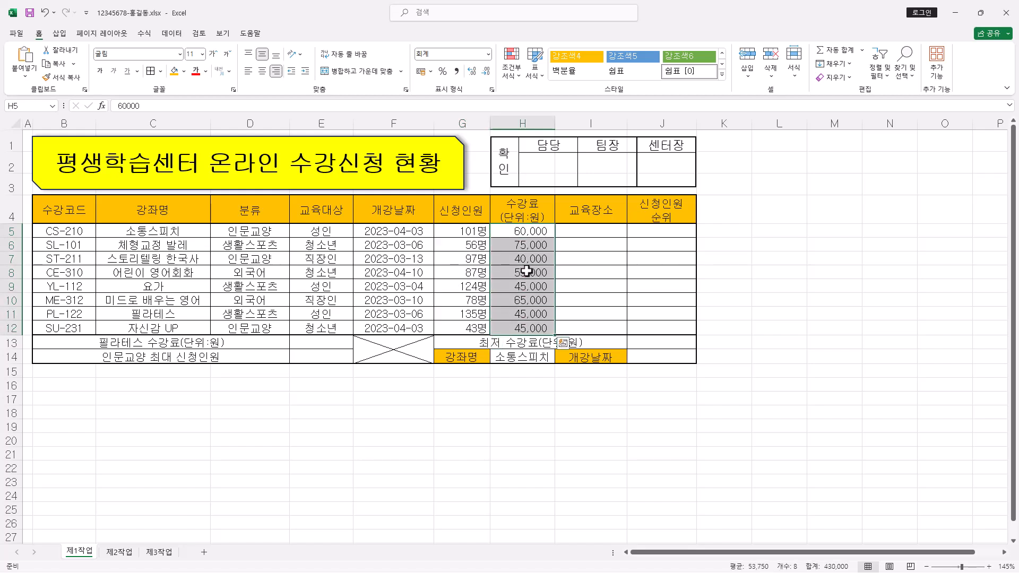
right_click(524, 243)
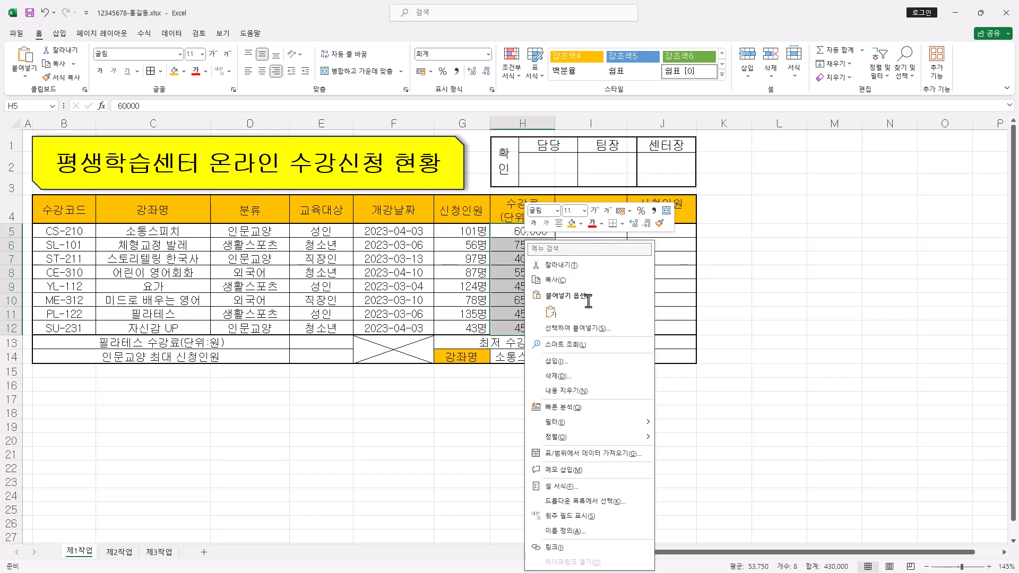
click(564, 532)
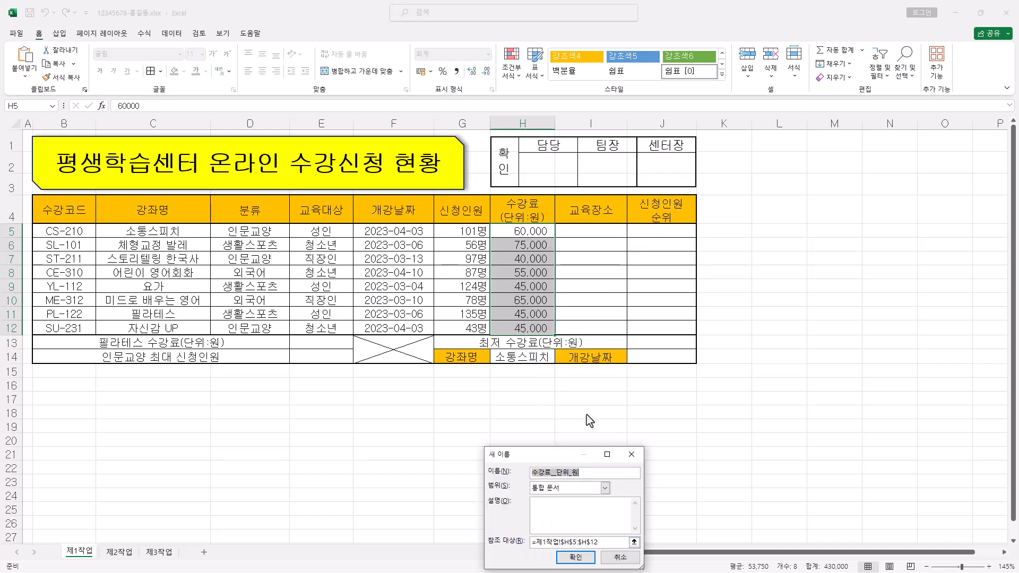
drag(566, 455, 699, 237)
click(694, 243)
key(BackSpace)
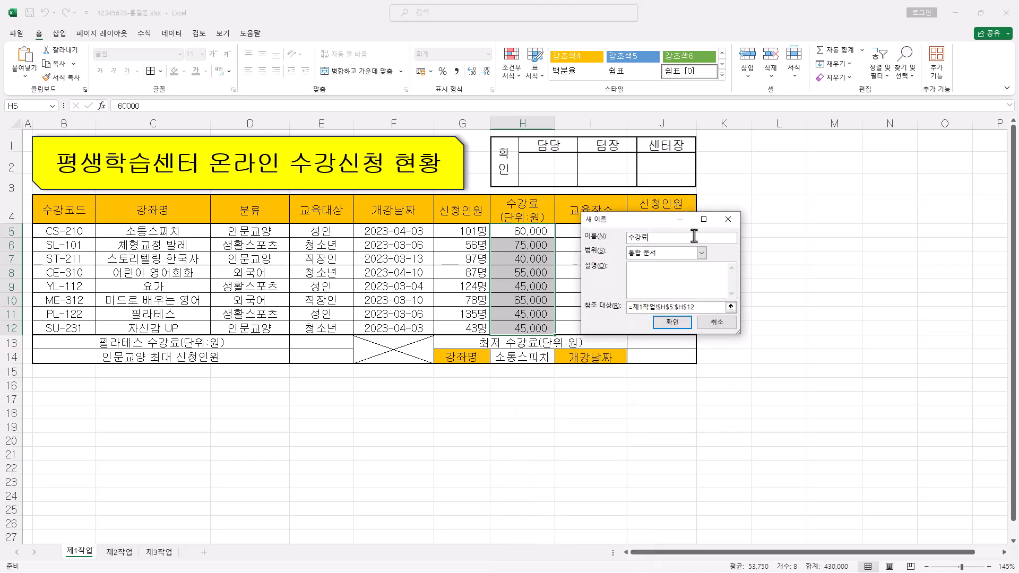
click(673, 324)
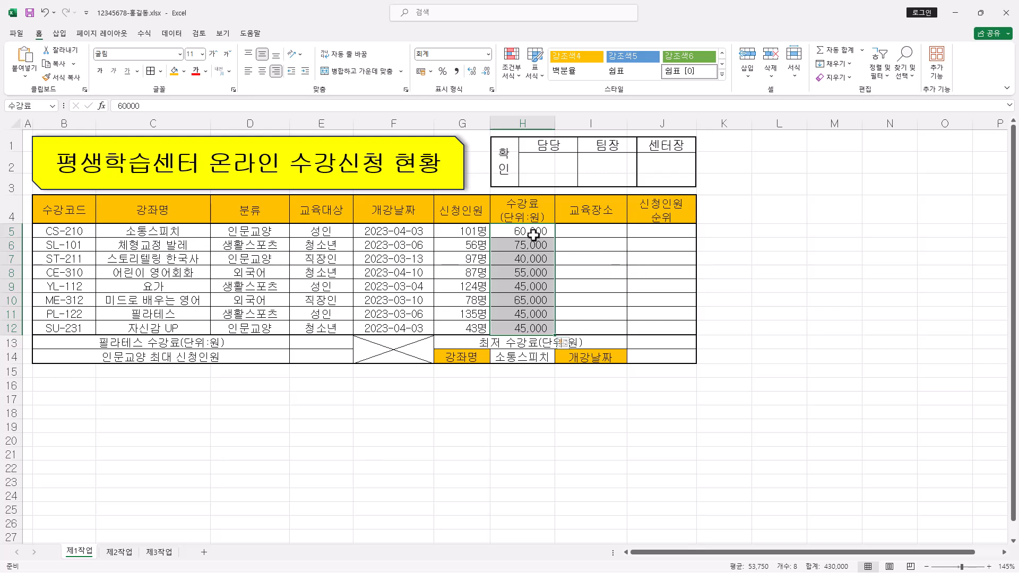
Check the 수강료 name and its reference for H5:H12 in the Name Manager without changing it.
drag(534, 234, 524, 328)
click(144, 33)
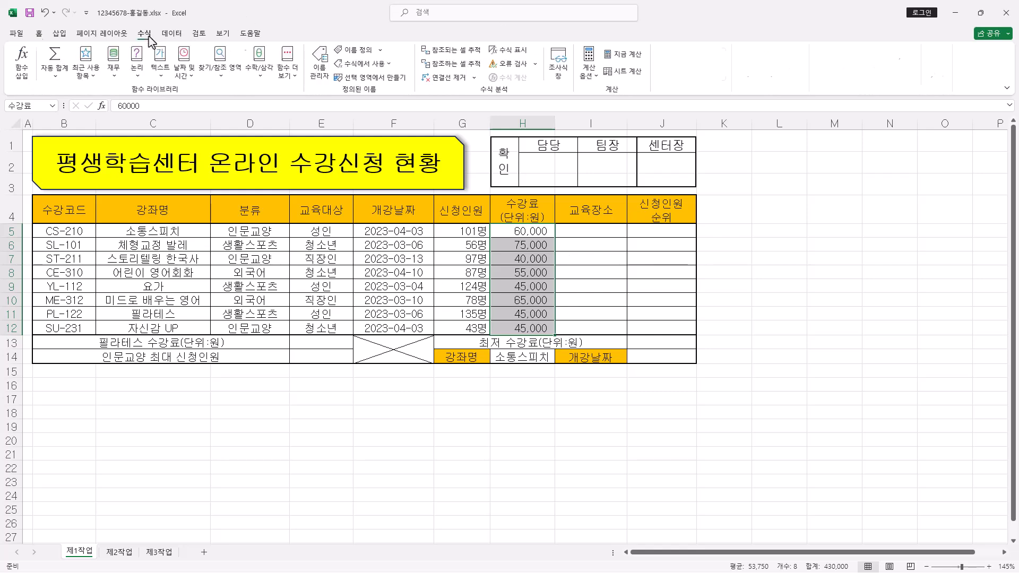
click(319, 69)
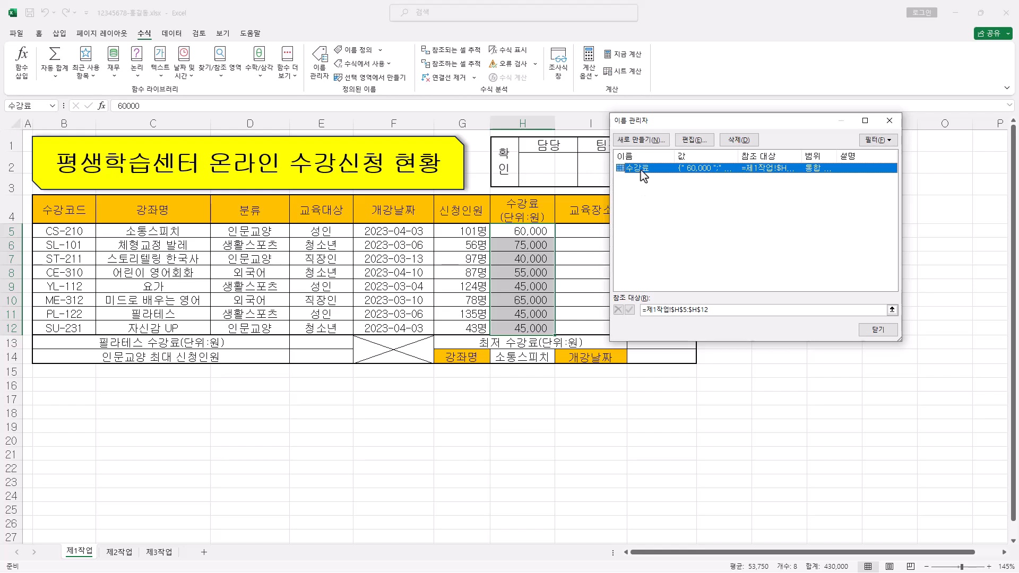
click(695, 140)
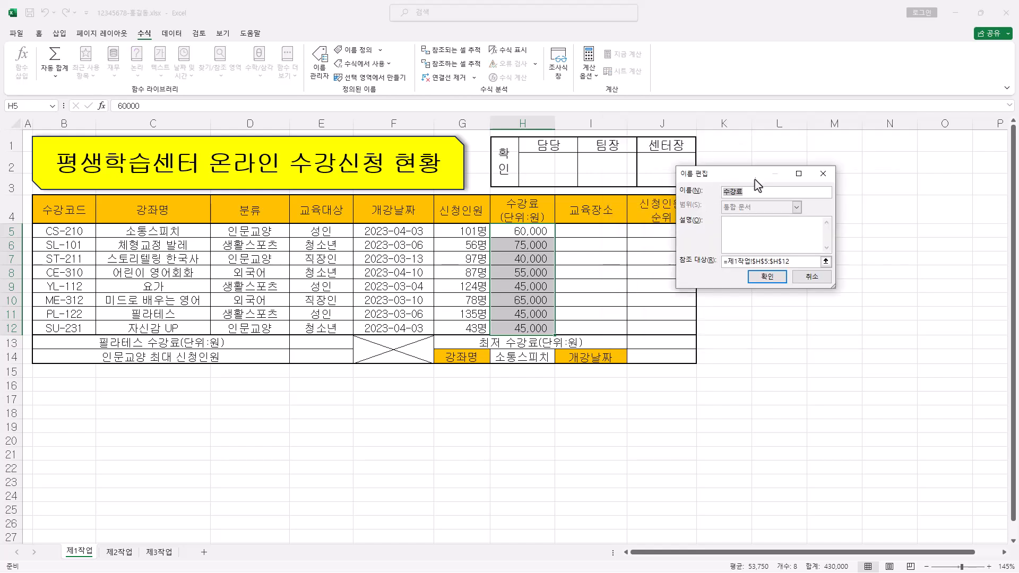
click(778, 284)
click(879, 333)
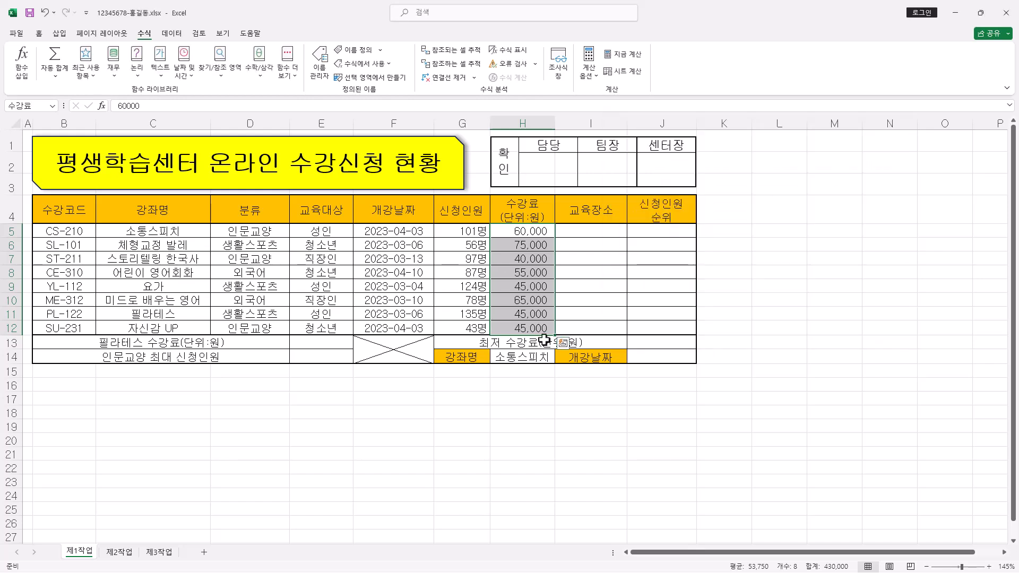
Start a MID formula for the 교육장소 cells I5:I12 and open its function arguments.
click(604, 235)
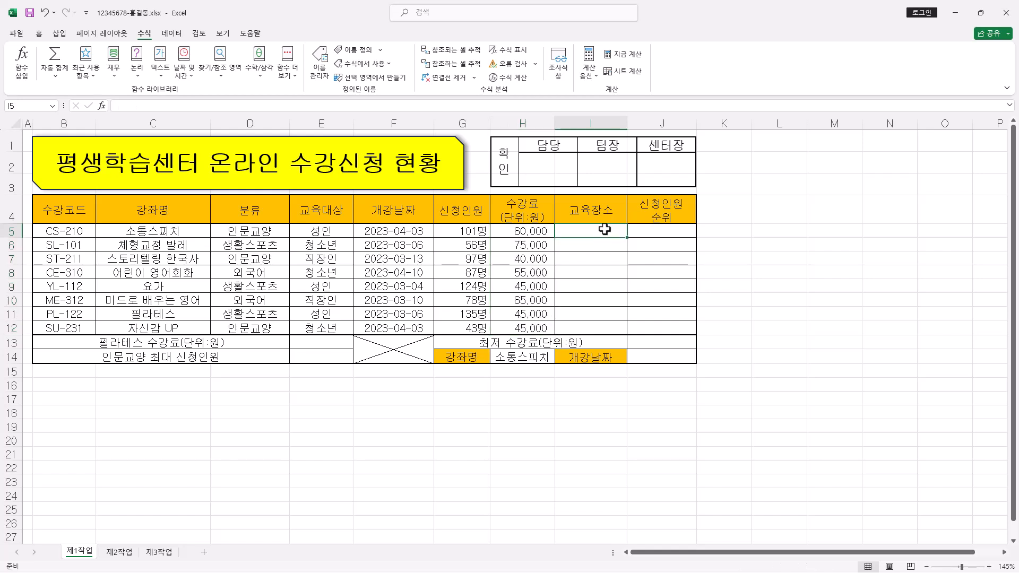
drag(605, 229, 603, 327)
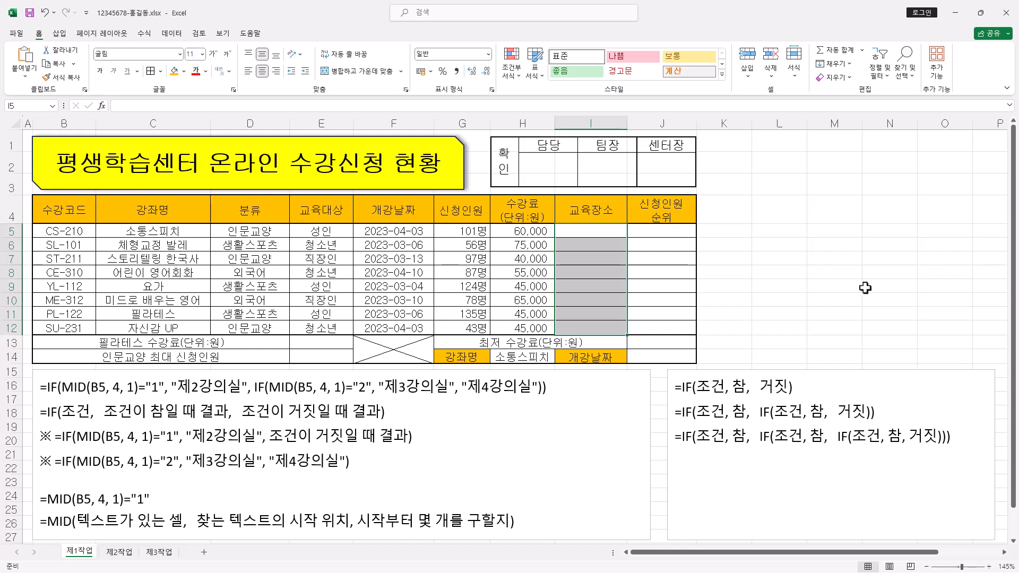
click(224, 106)
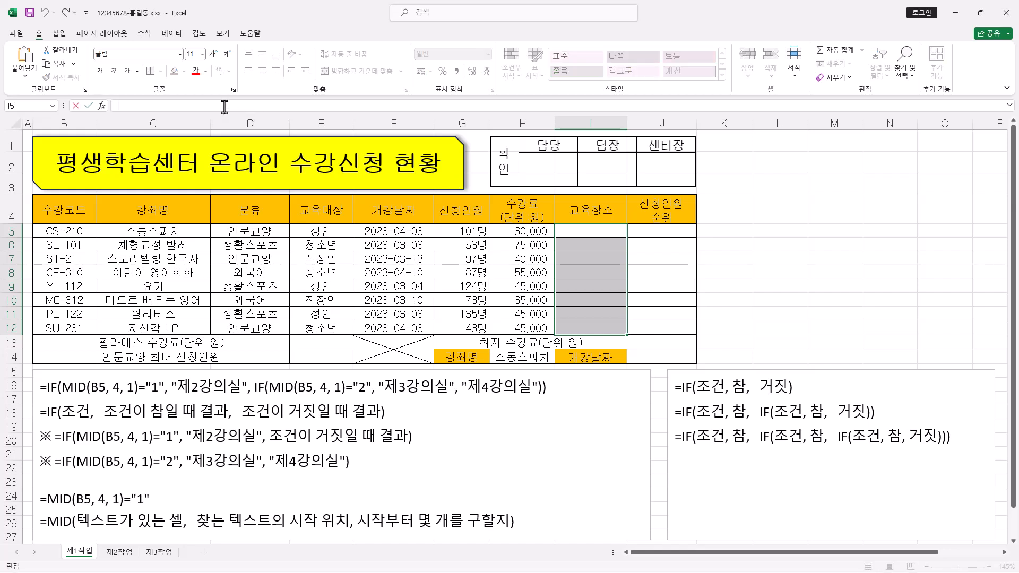
text(=MID)
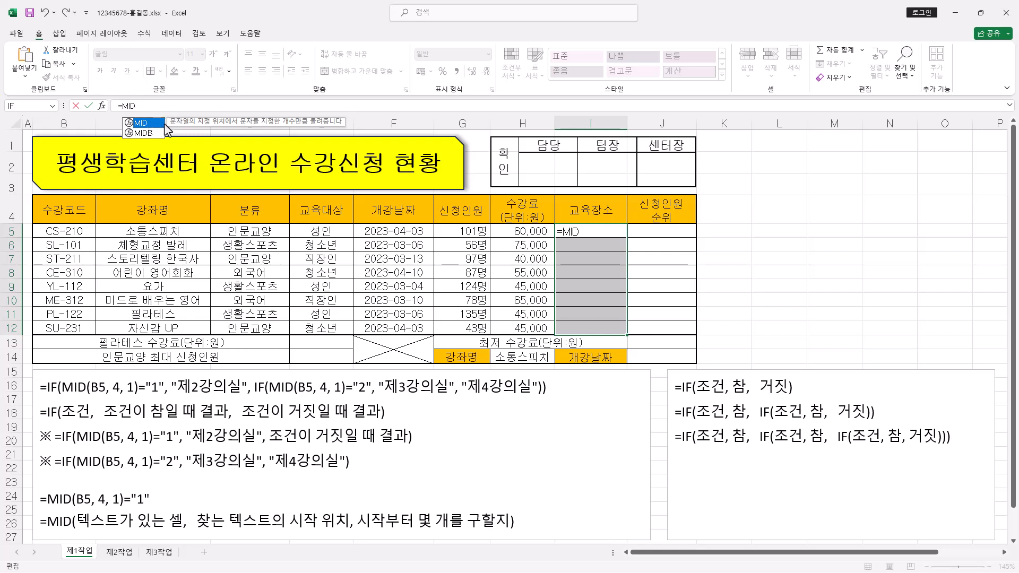
text(()
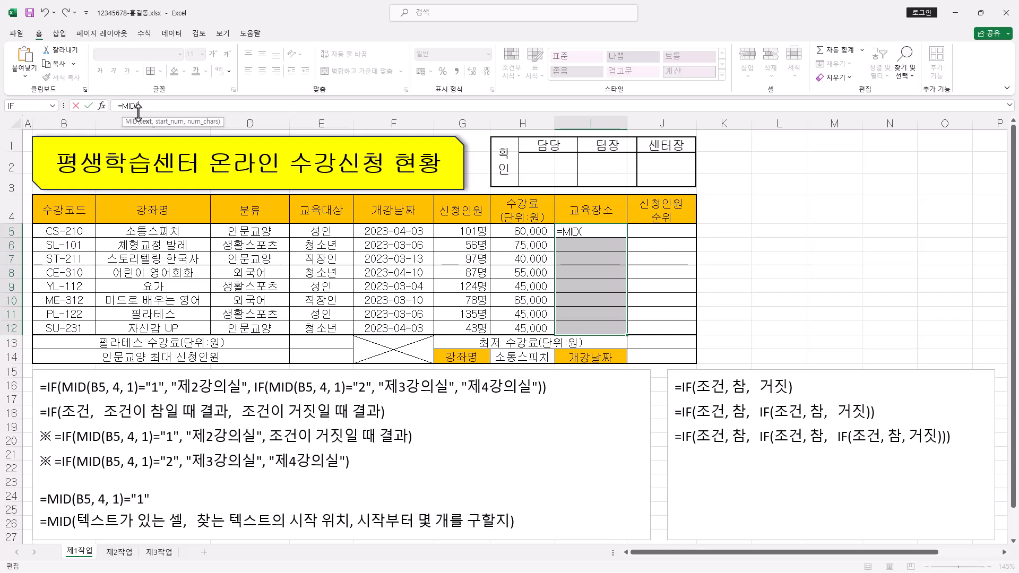
click(103, 106)
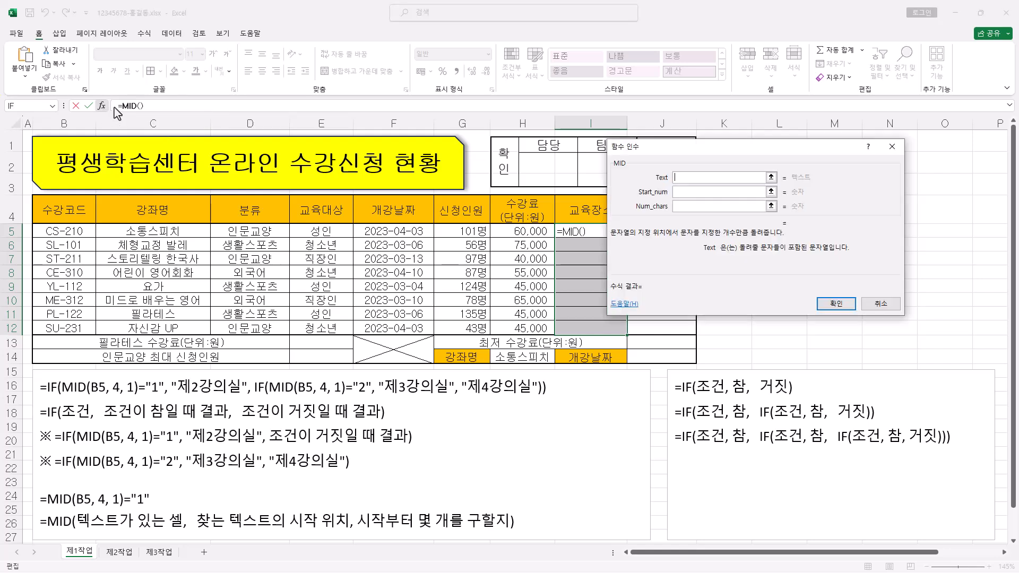
drag(668, 156, 757, 163)
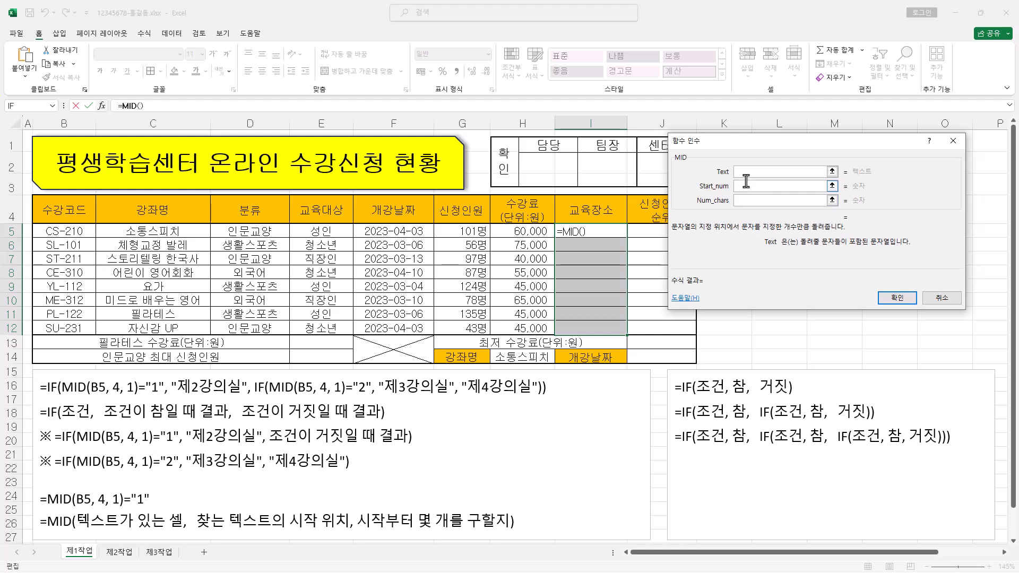
Set the MID arguments to Text B5, Start_num 4 and Num_chars 1, and enter the formula into I5:I12.
click(750, 201)
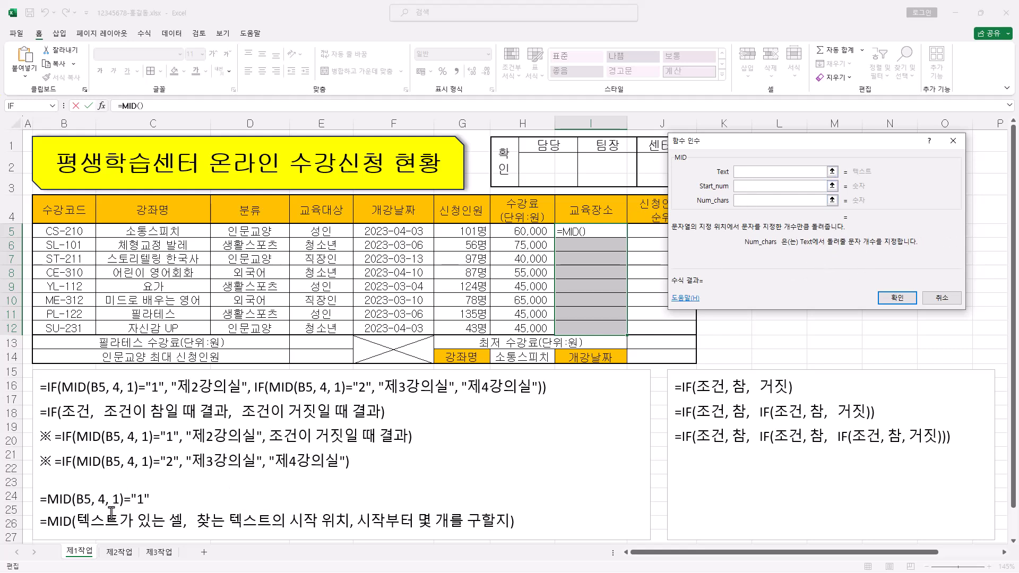
click(759, 170)
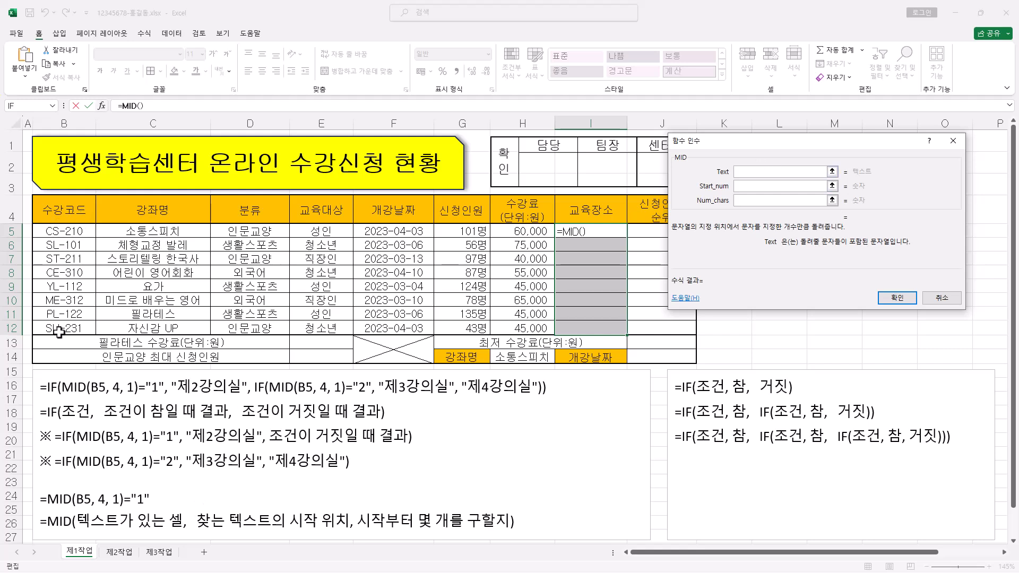
click(68, 231)
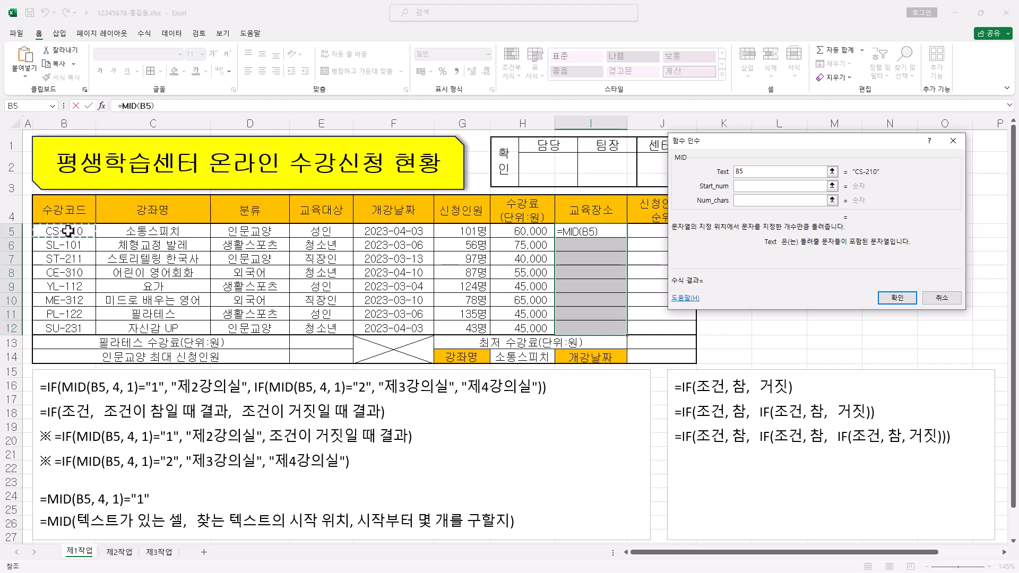
click(742, 187)
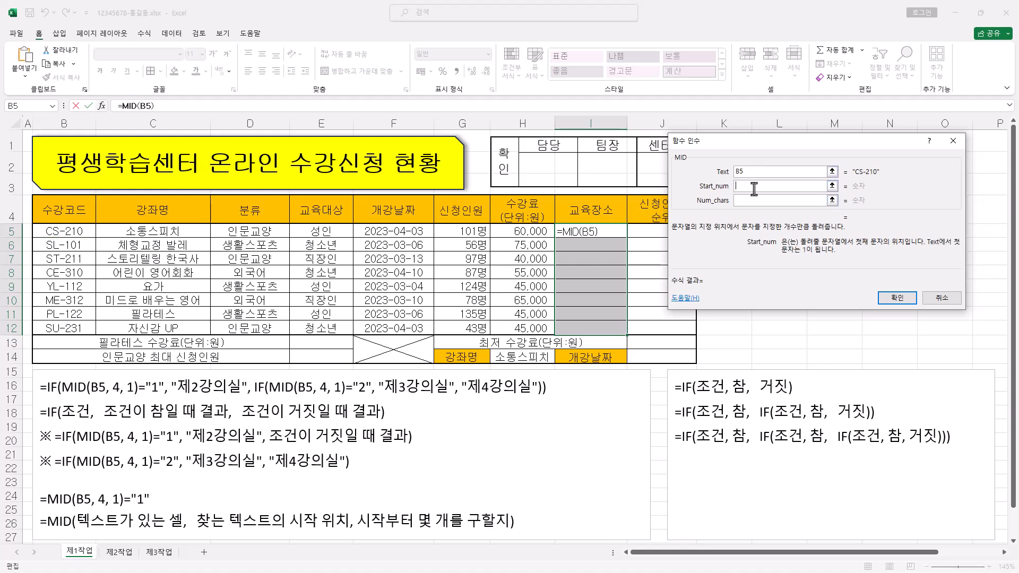
text(4)
click(743, 200)
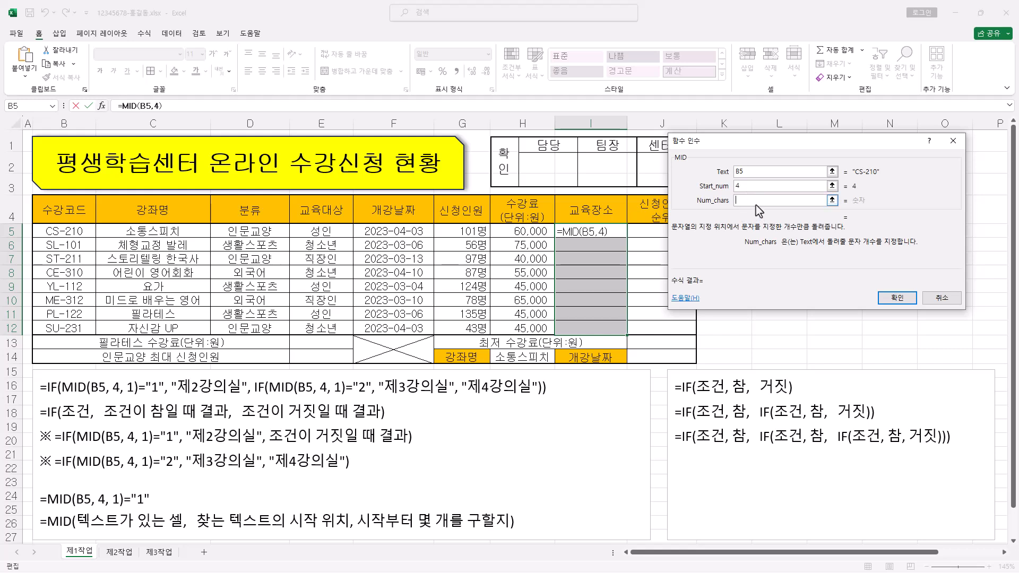
text(1)
click(900, 301)
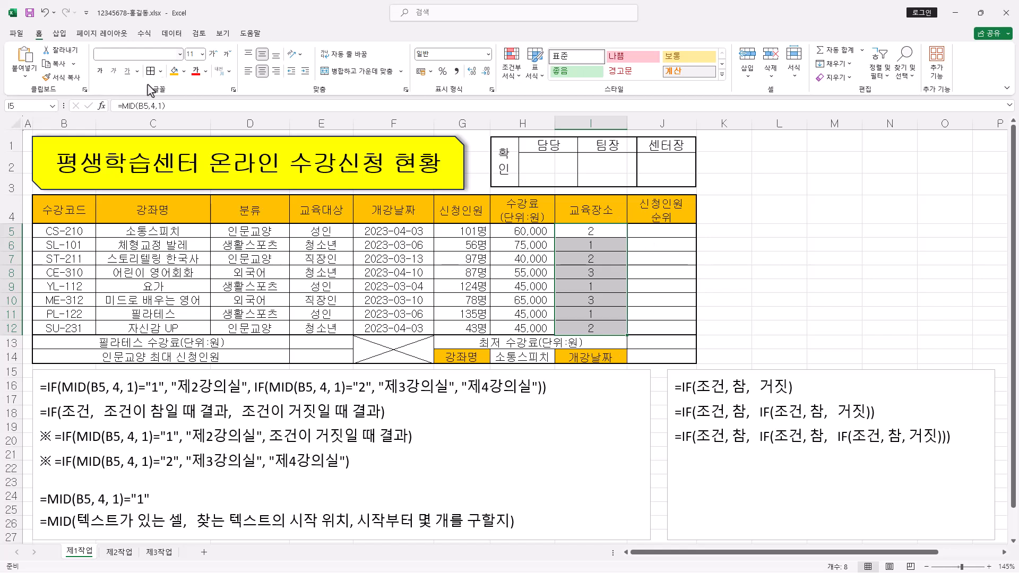
Cut MID(B5,4,1) out of the I5 formula and start an IF function in its place with its arguments open.
drag(122, 106, 150, 108)
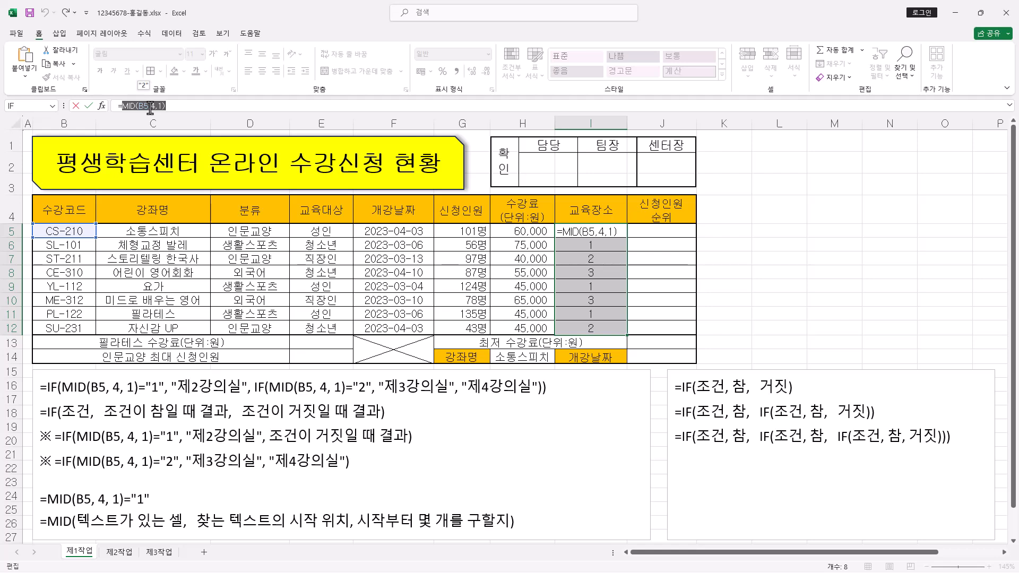
right_click(150, 108)
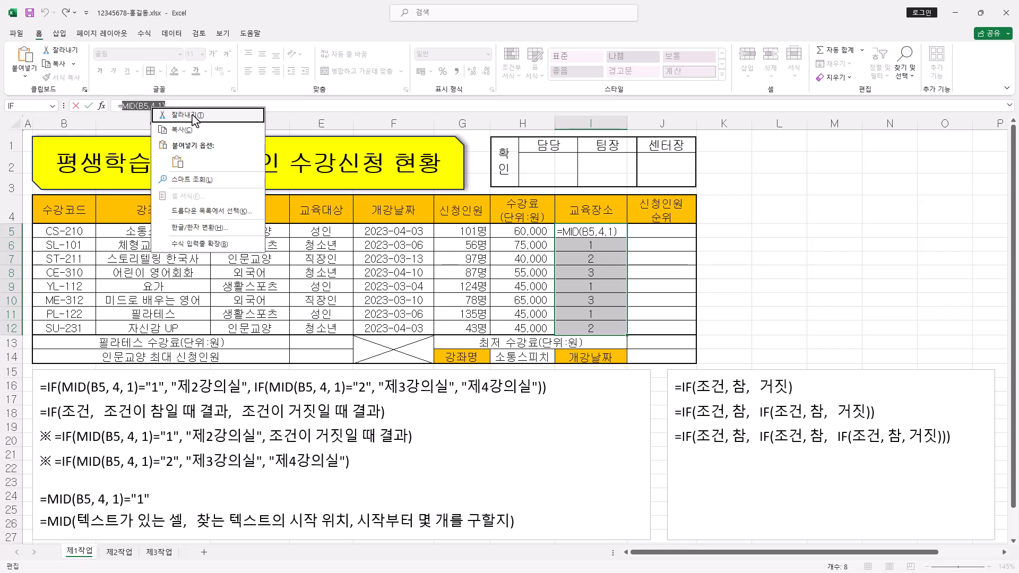
click(185, 115)
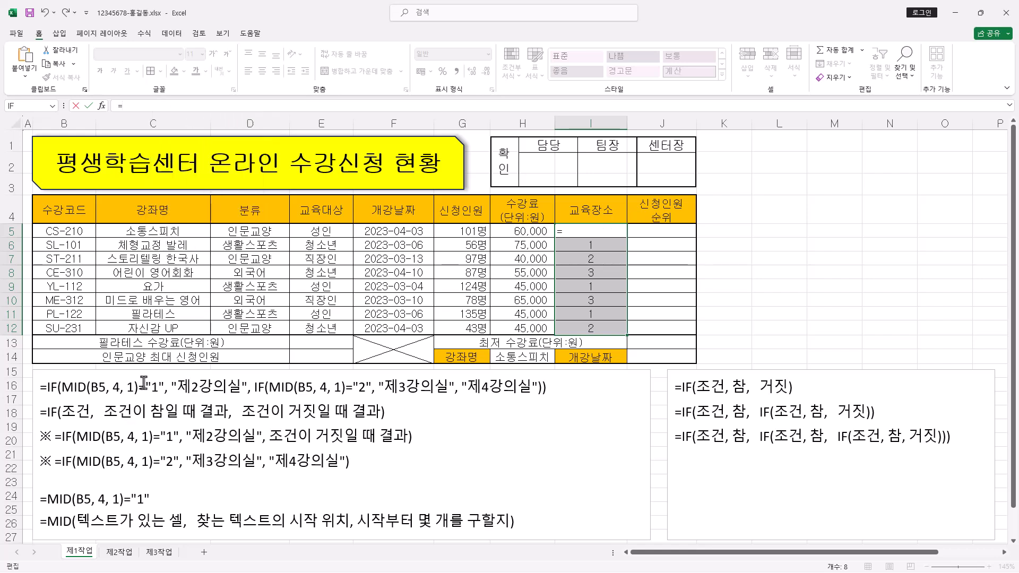
text(if)
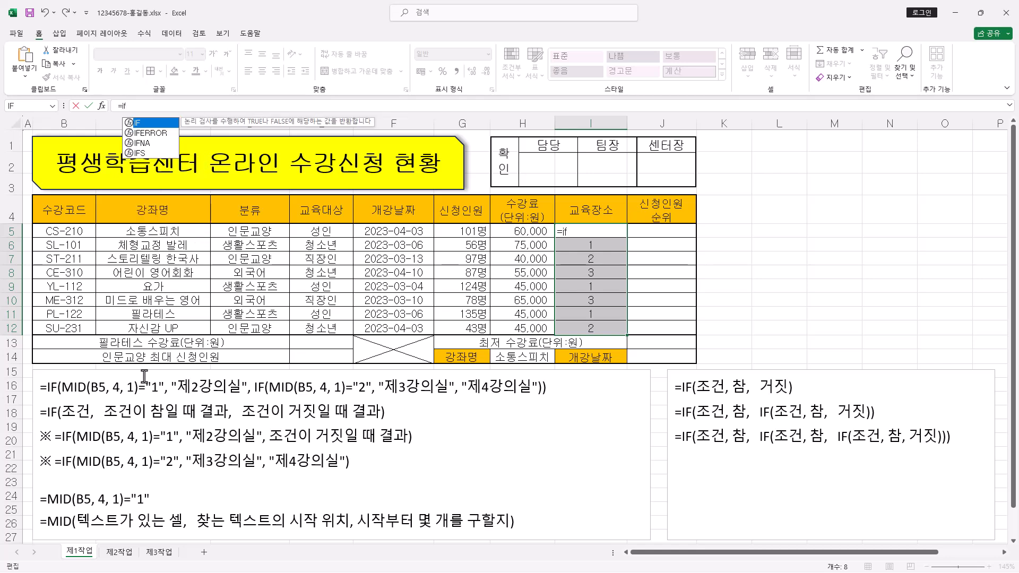
key(Tab)
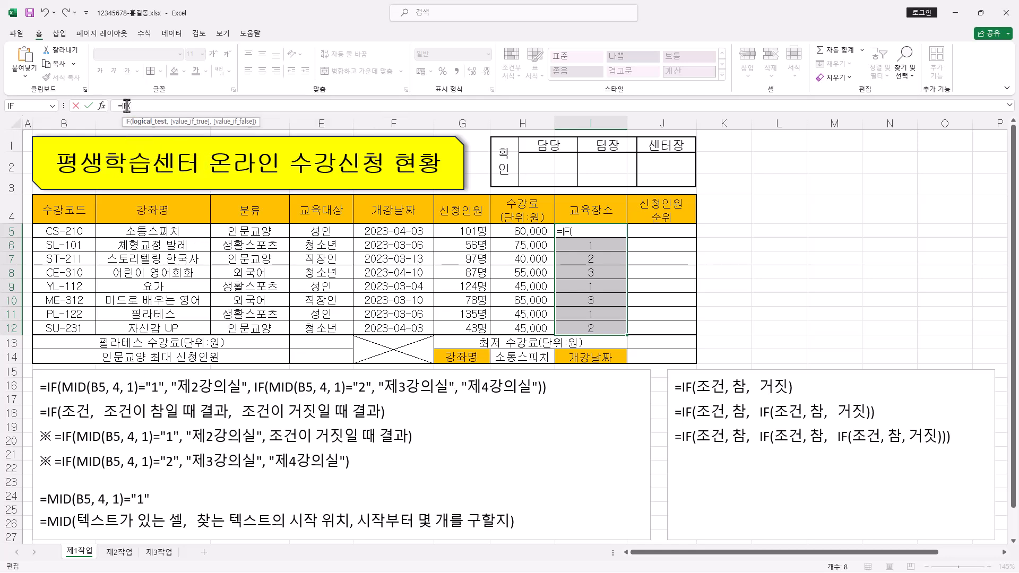
click(102, 105)
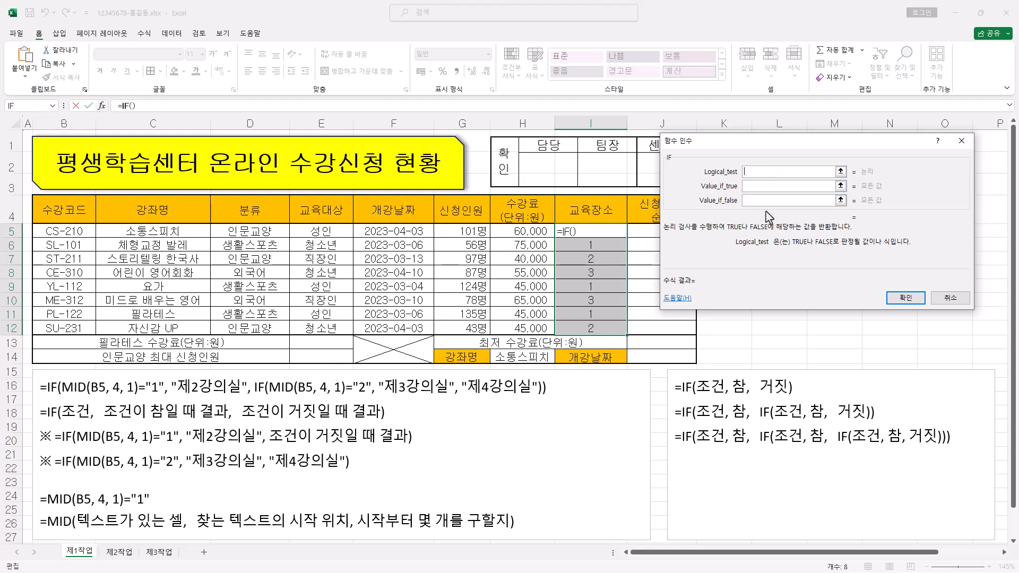
Set the IF function's Logical_test to MID(B5,4,1)="1", reusing the cut MID expression, and its Value_if_true to "제2강의실".
click(758, 186)
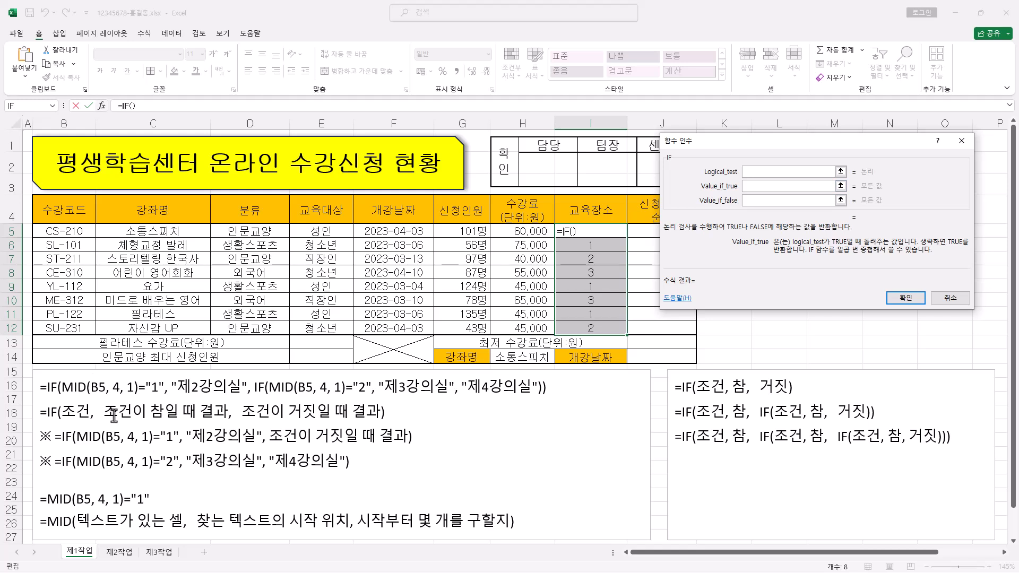
click(778, 201)
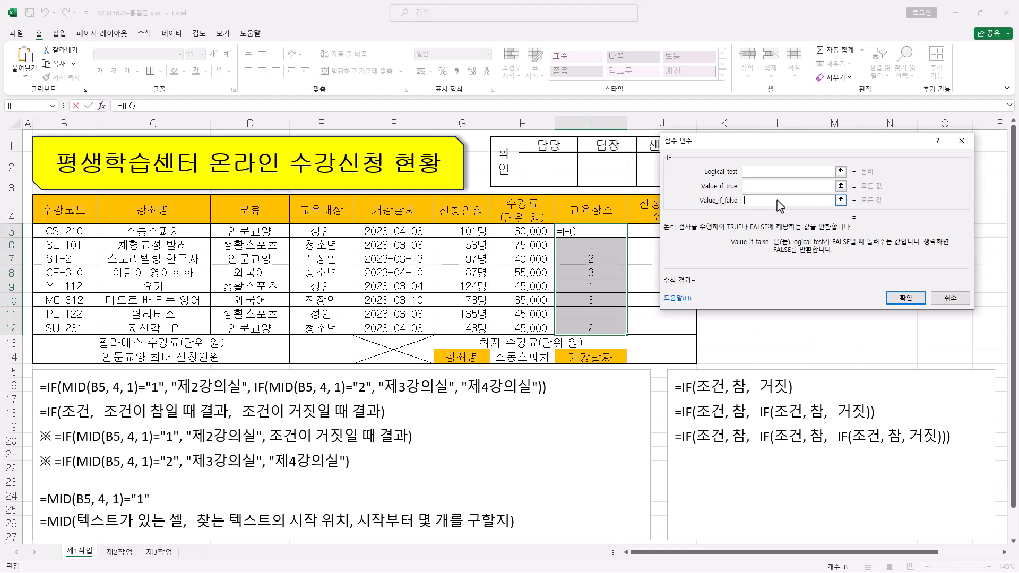
click(767, 172)
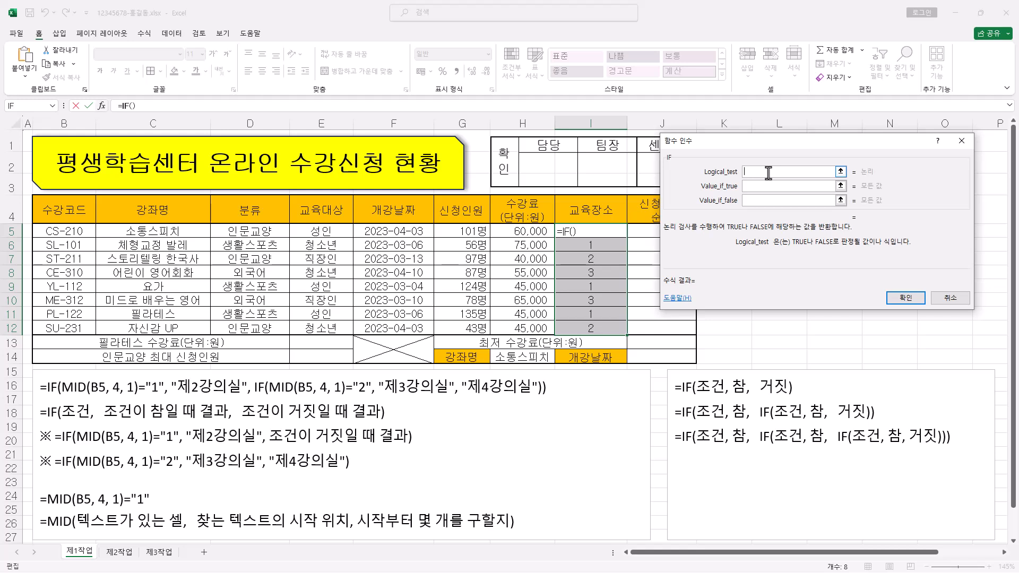
right_click(768, 172)
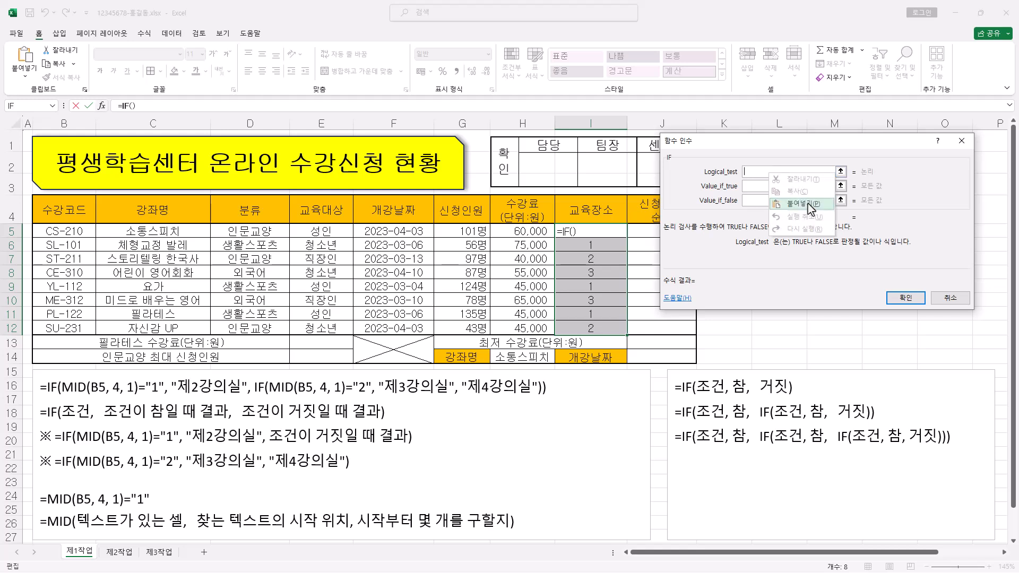
click(808, 204)
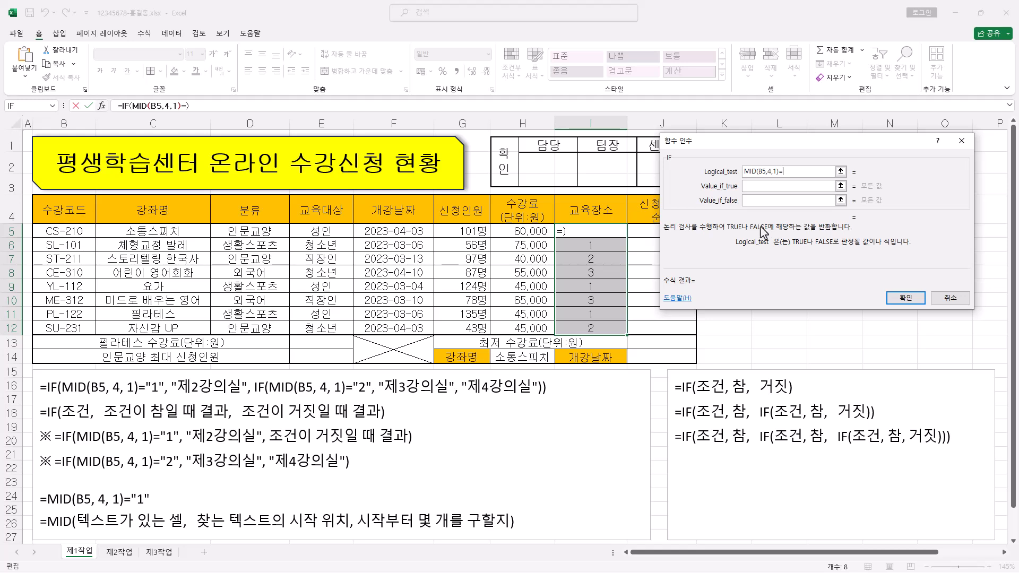
text(1")
drag(779, 171, 695, 173)
double_click(791, 172)
click(770, 173)
click(774, 187)
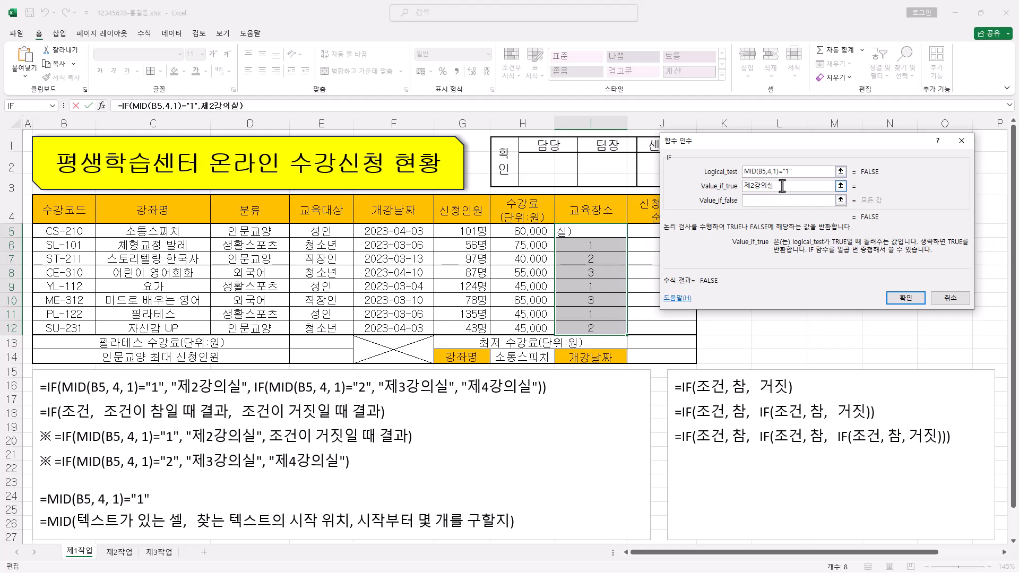
click(781, 201)
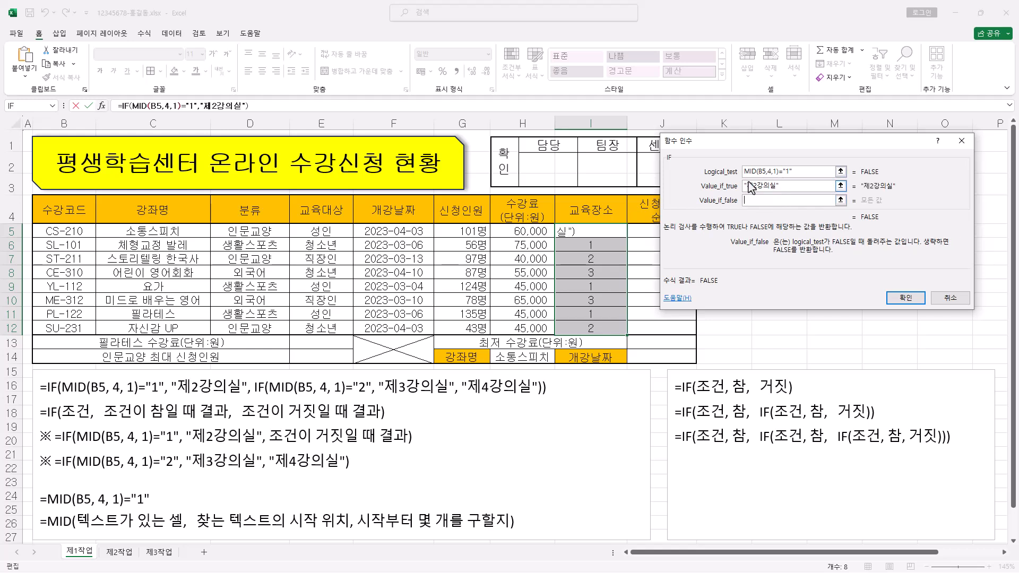
Copy the expression IF(MID(B5,4,1)="1","제2강의실") from the I5 formula and paste it into the outer IF's Value_if_false.
click(748, 186)
click(779, 185)
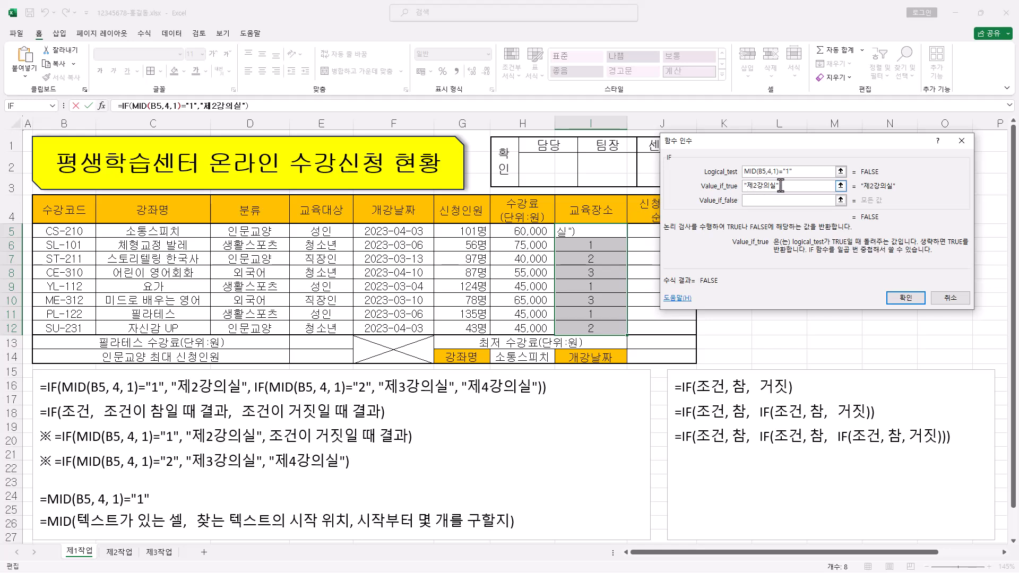
click(776, 201)
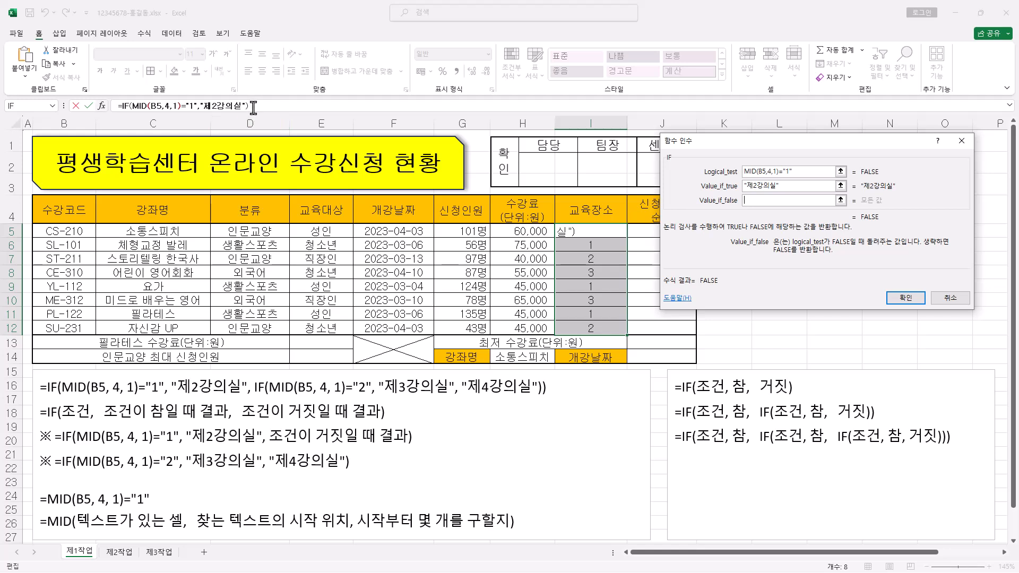
drag(257, 107, 118, 100)
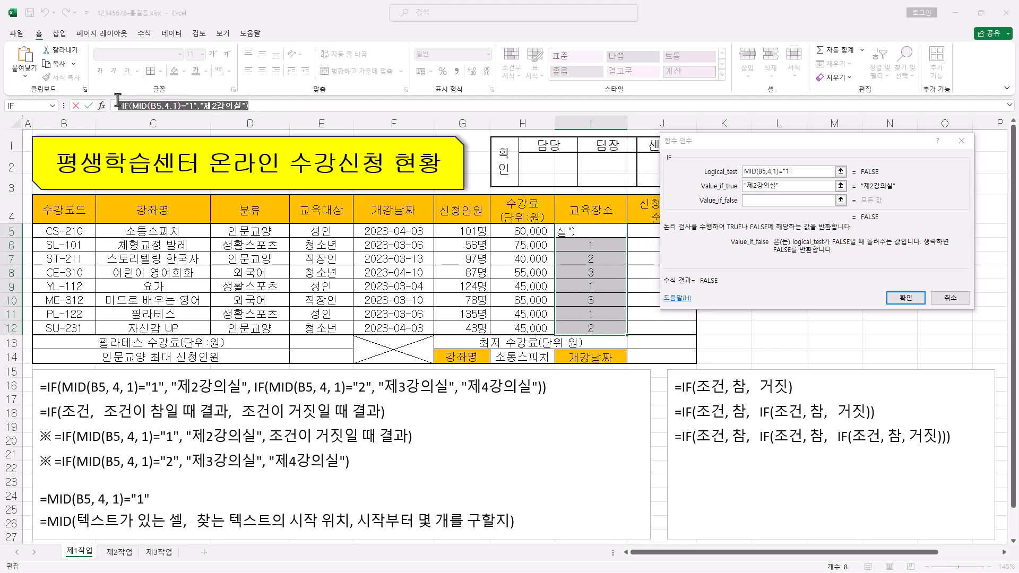
right_click(201, 108)
click(235, 132)
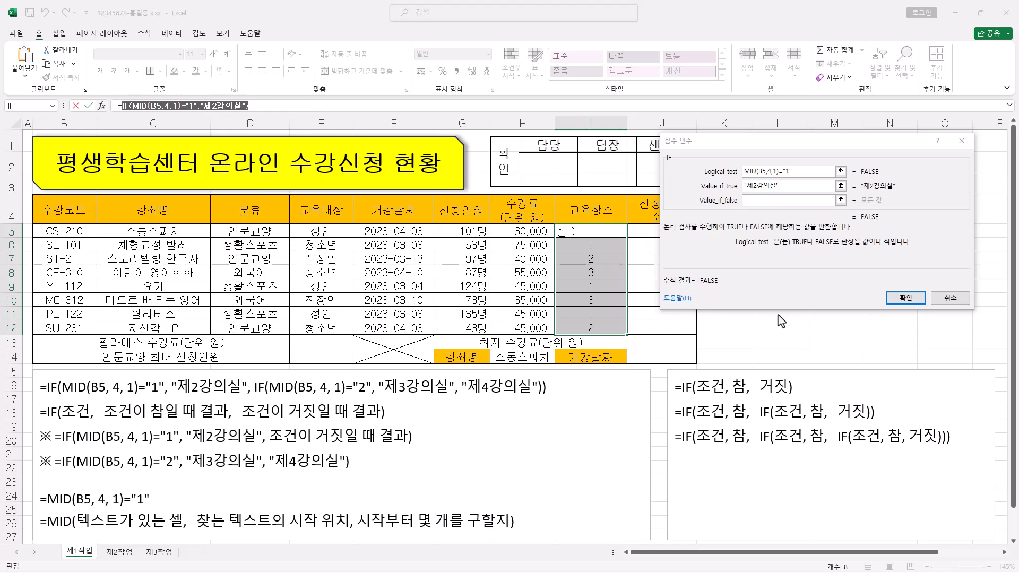
click(765, 200)
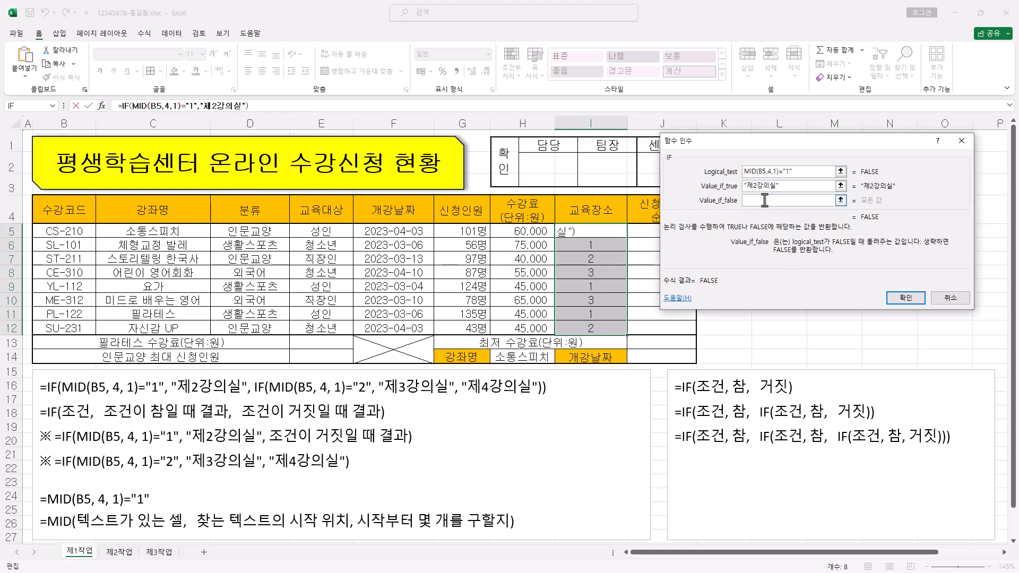
key(ctrl+v)
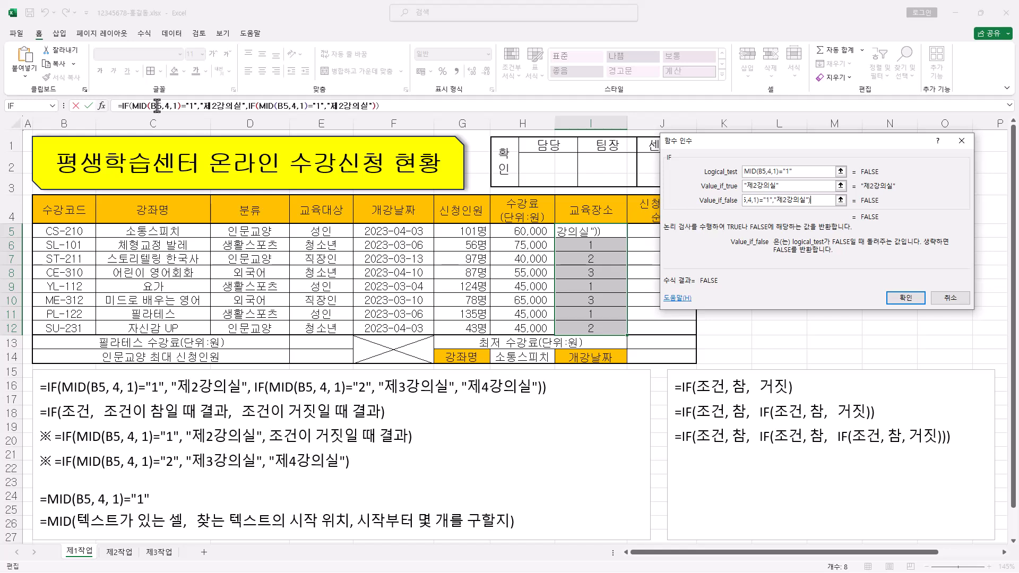
Open the nested IF's arguments and set its Logical_test to MID(B5,4,1)="2" and its Value_if_true to "제3강의실".
click(157, 106)
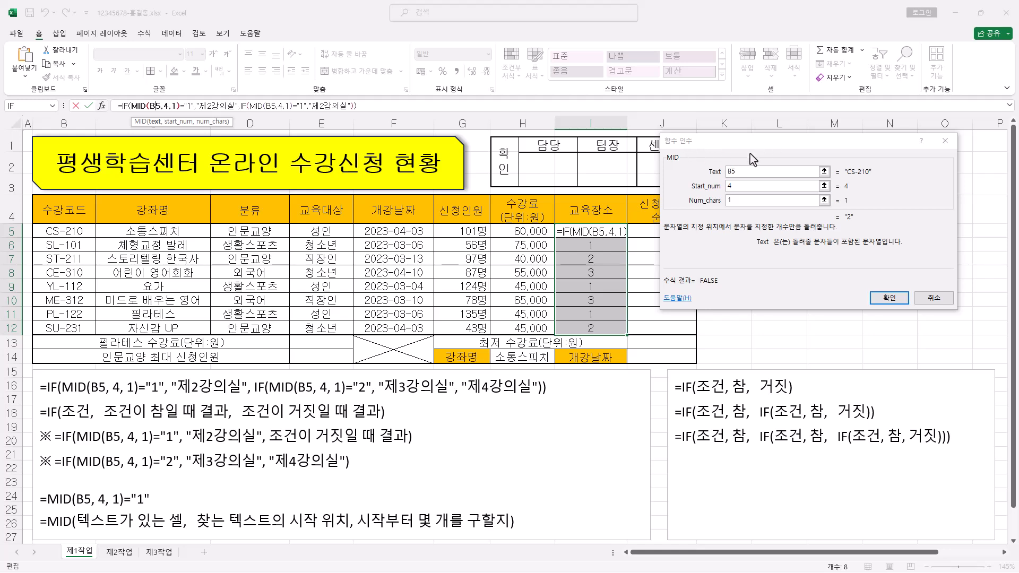
click(214, 107)
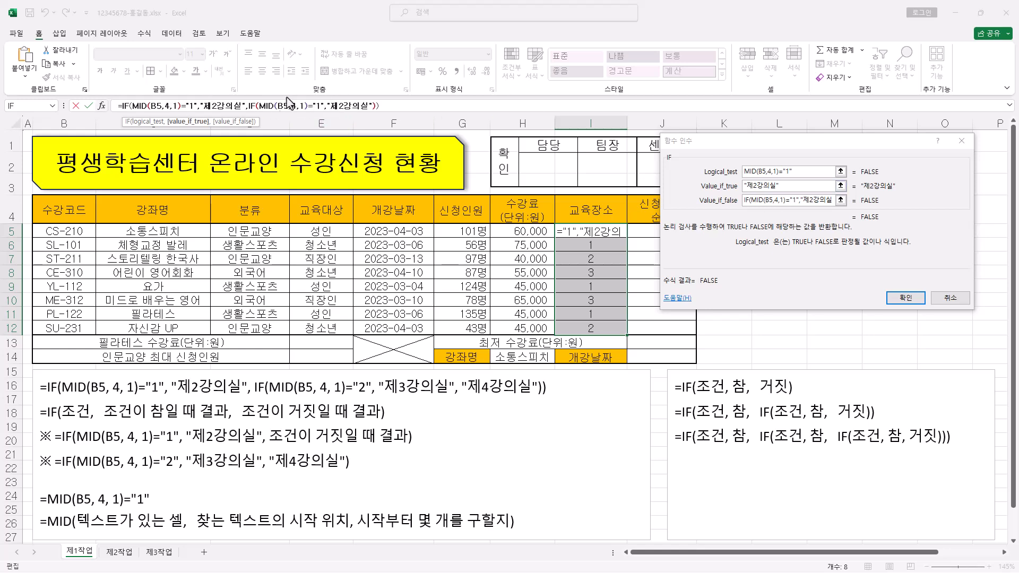
click(335, 106)
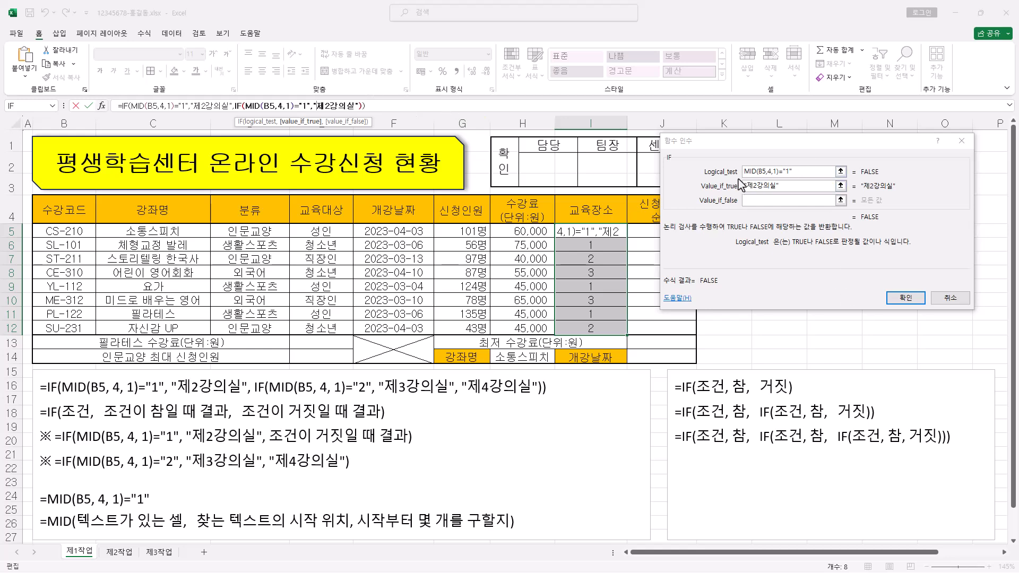
click(785, 172)
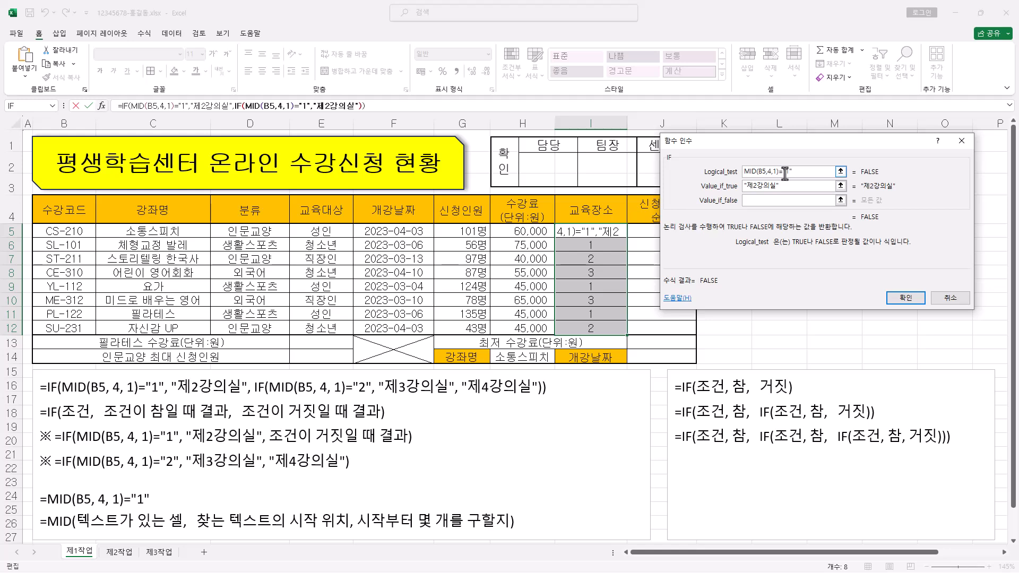
text(2)
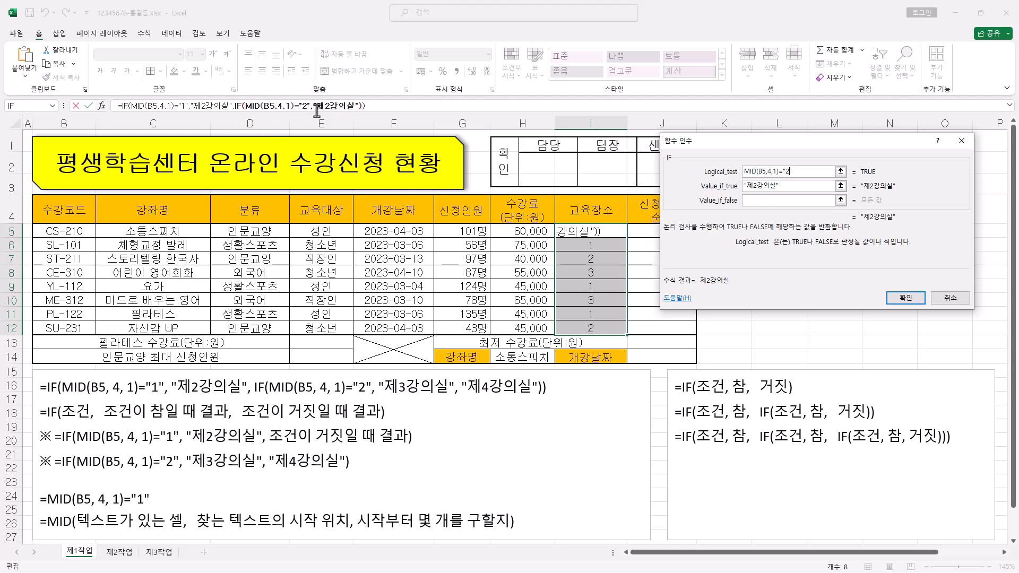
text(")
click(758, 187)
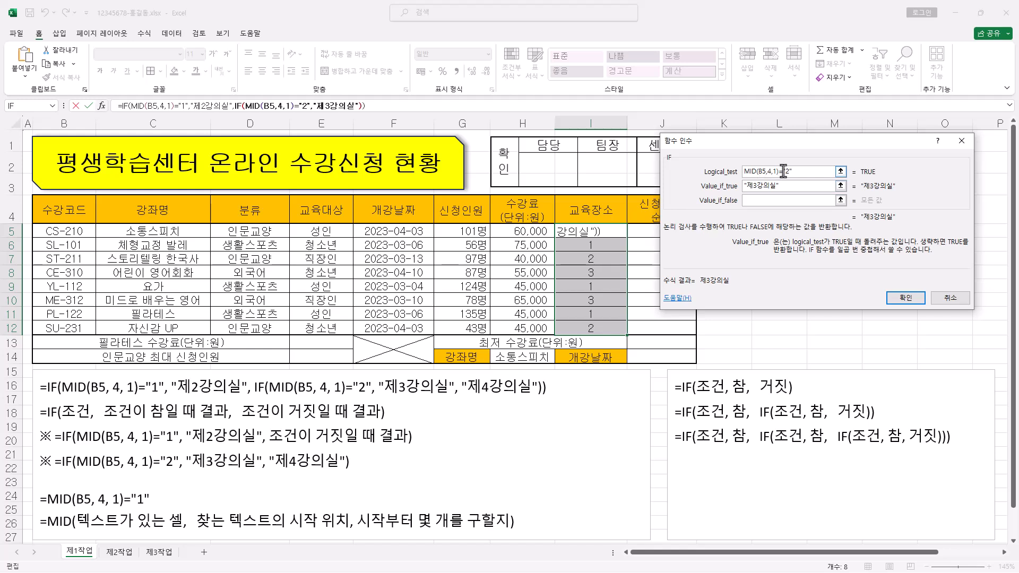
Set the nested IF's Value_if_false to "제4강의실" and enter the complete formula into I5:I12.
drag(746, 186, 777, 186)
click(757, 202)
key(ctrl+v)
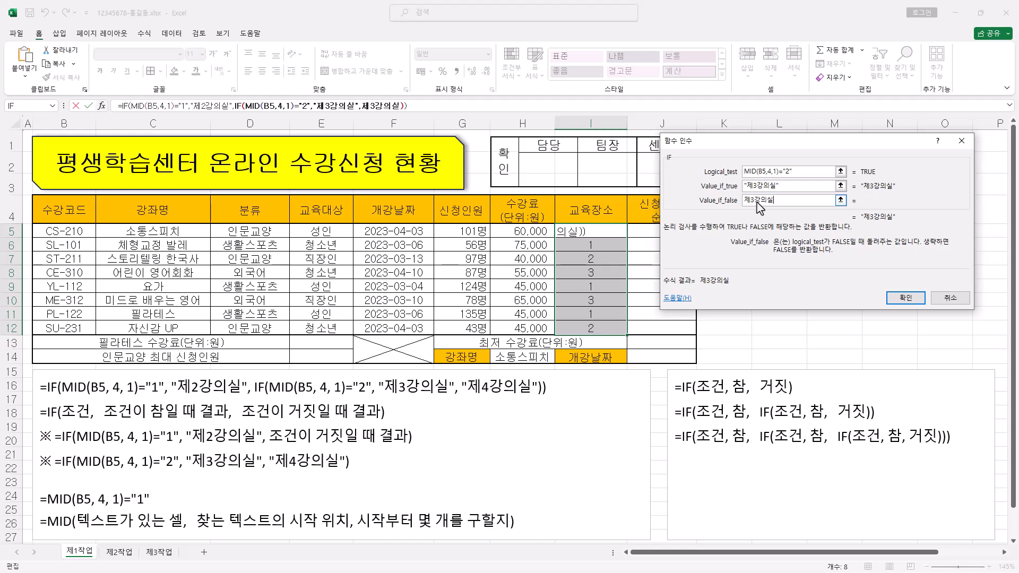
click(752, 204)
key(BackSpace)
text(4)
click(786, 189)
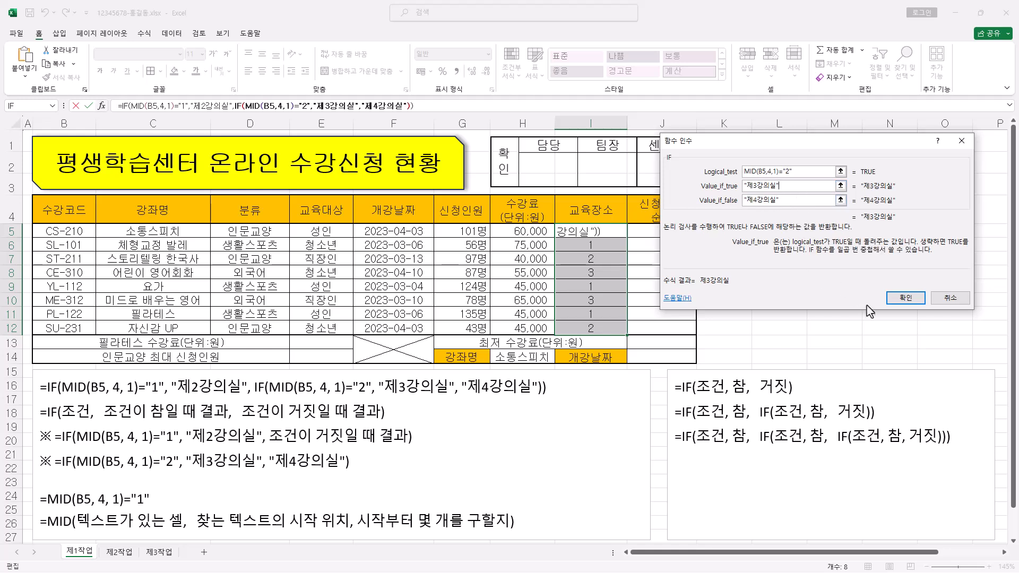
ctrl+click(903, 299)
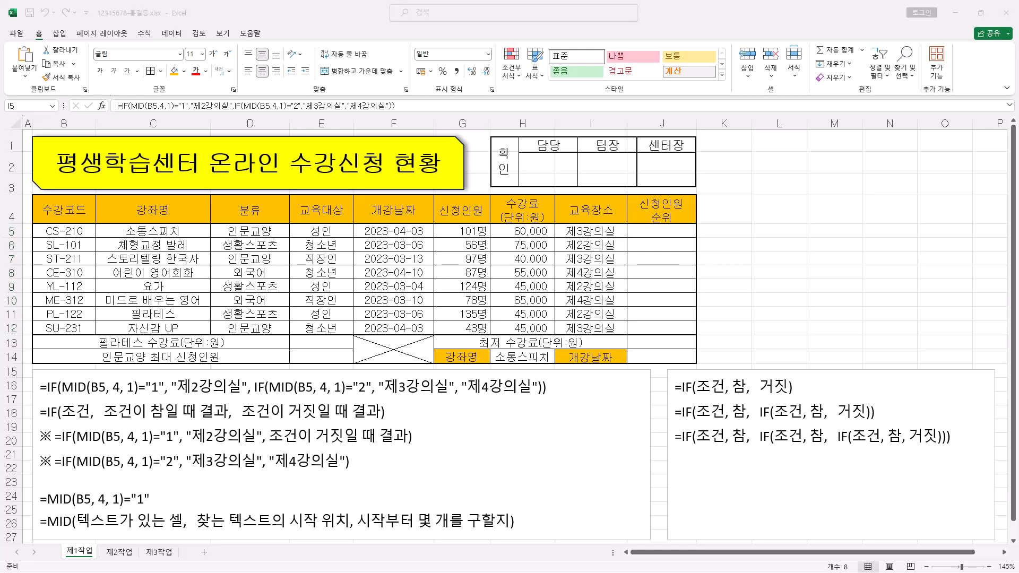
Switch to the Notepad notes to review the alignment and cell format rules for formula cells, including percentages and dates, and return to Excel.
key(alt+Tab)
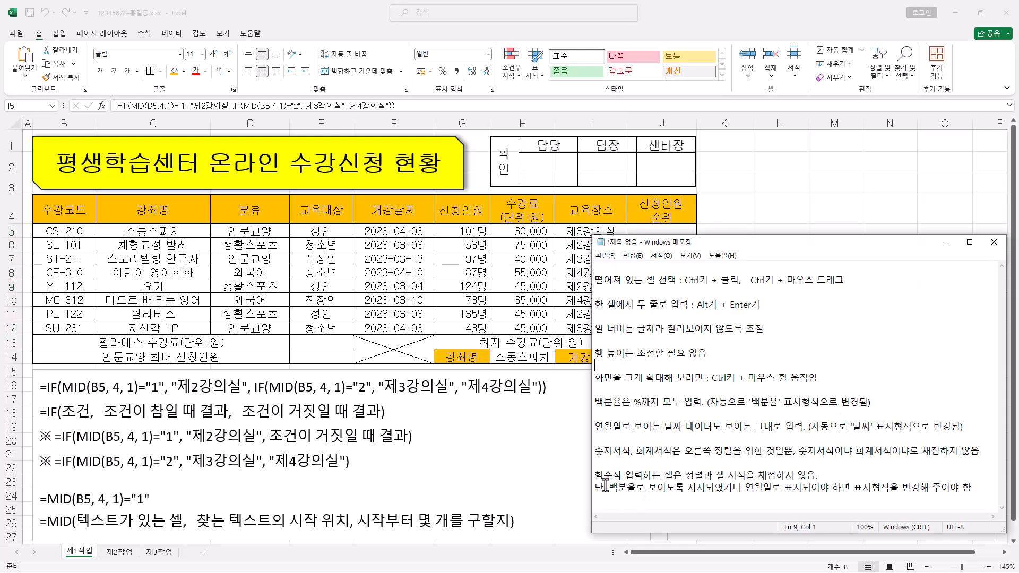
drag(820, 475, 668, 471)
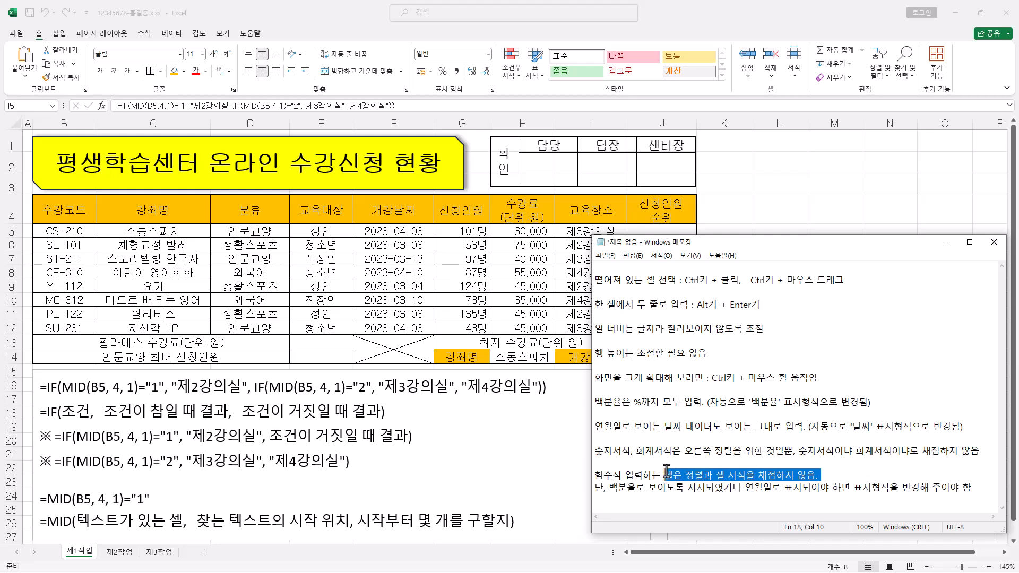
click(673, 30)
key(alt+Tab)
click(705, 475)
drag(608, 487, 633, 494)
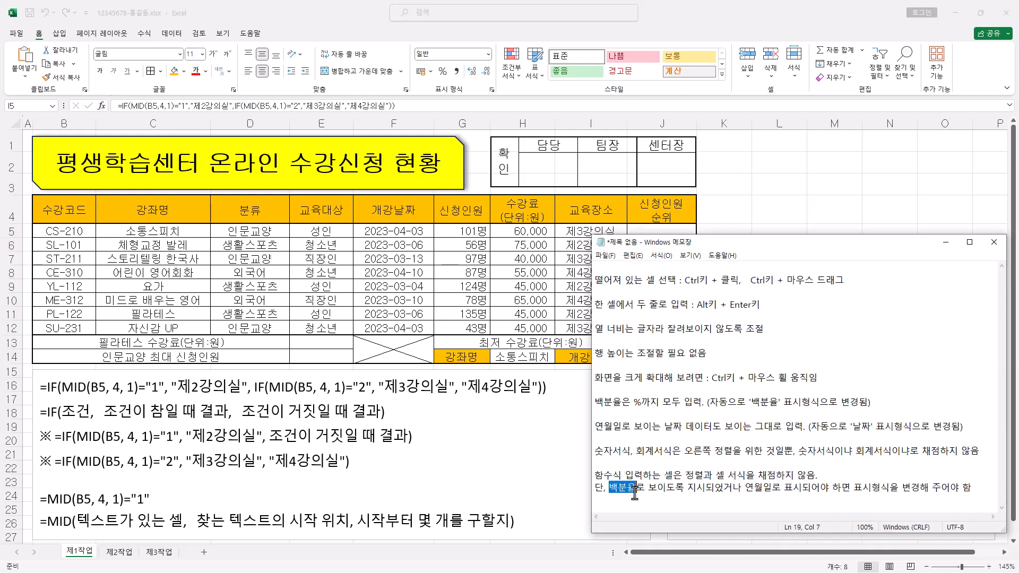
drag(745, 488, 773, 491)
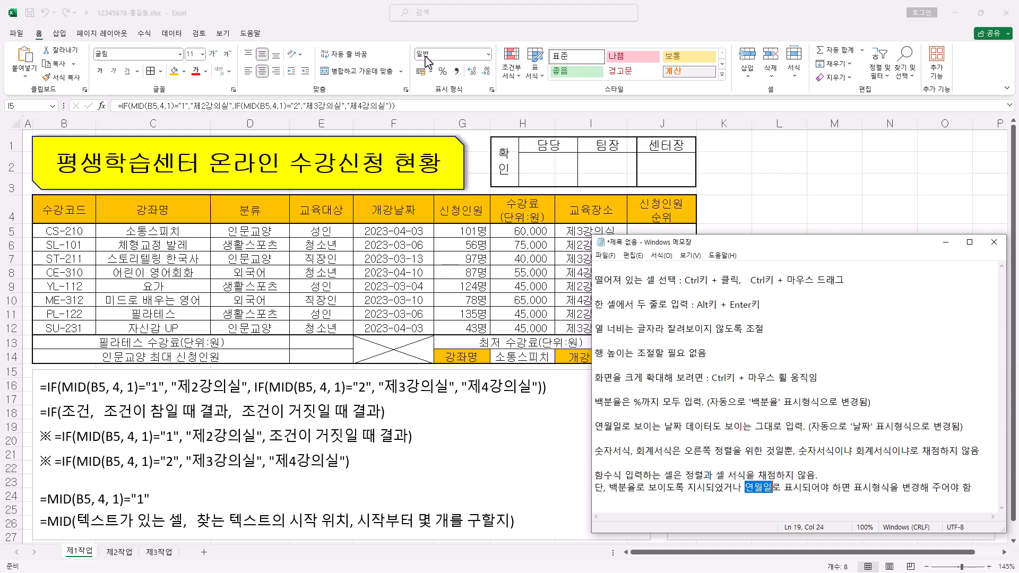
click(632, 39)
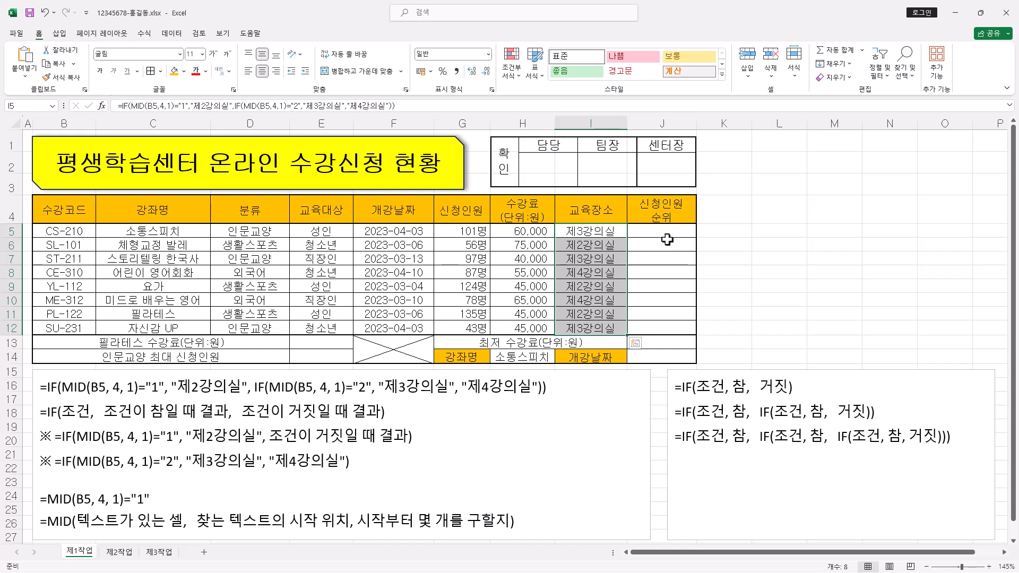
Start a RANK.EQ formula for the 신청인원 순위 cells J5:J12 and open its function arguments.
drag(669, 233, 673, 323)
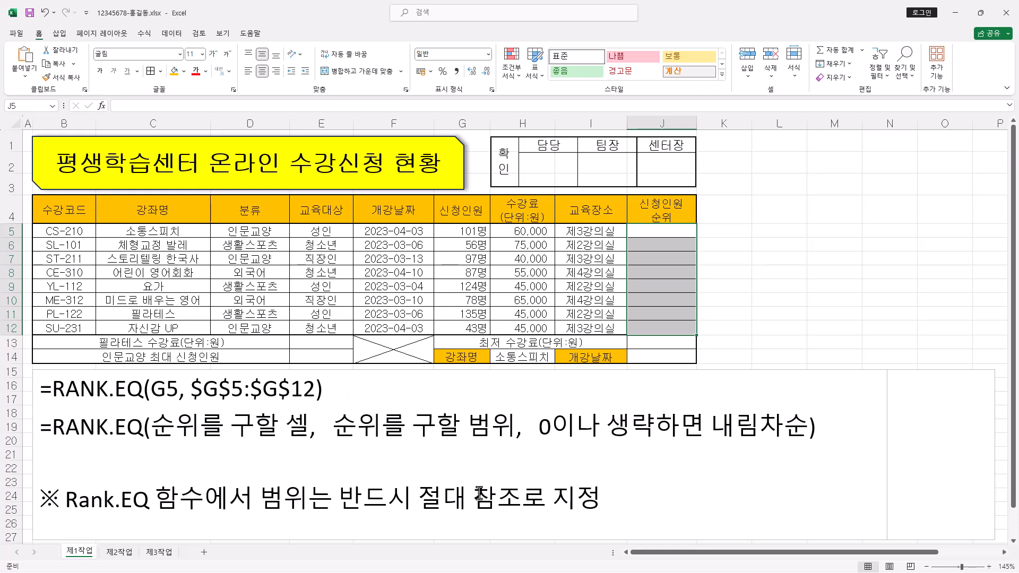
key(F2)
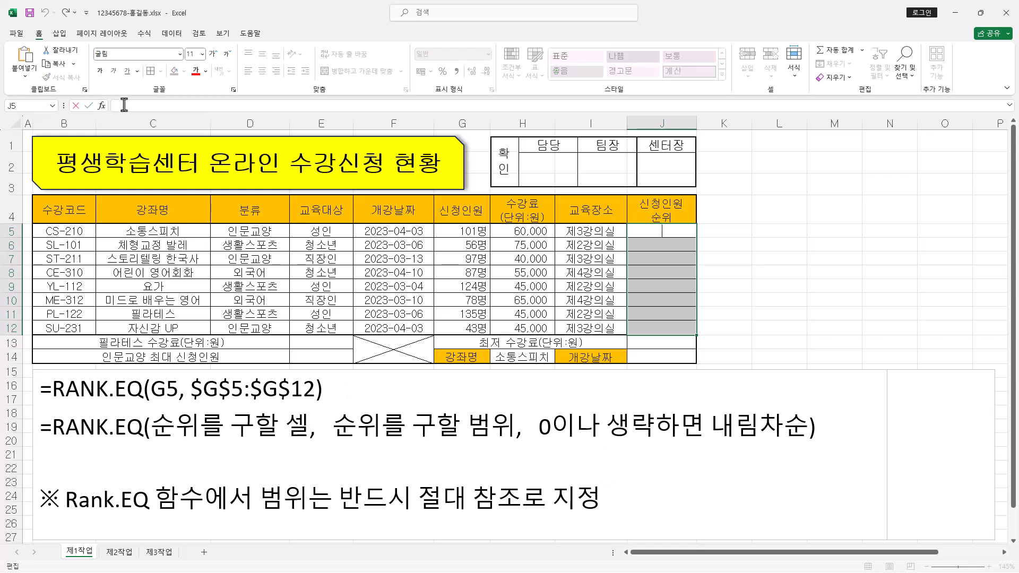
text(=RANK.EQ)
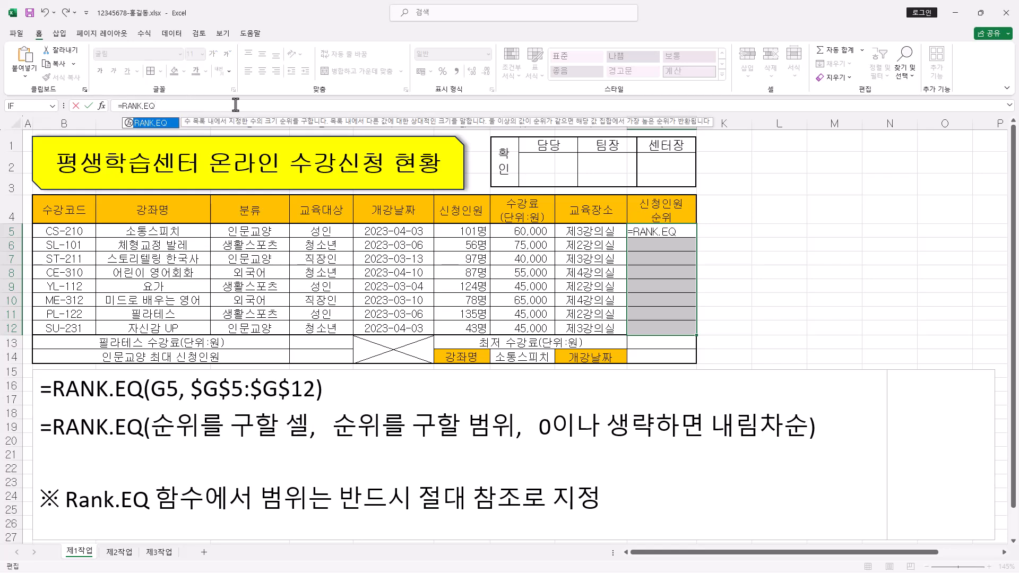
key(BackSpace)
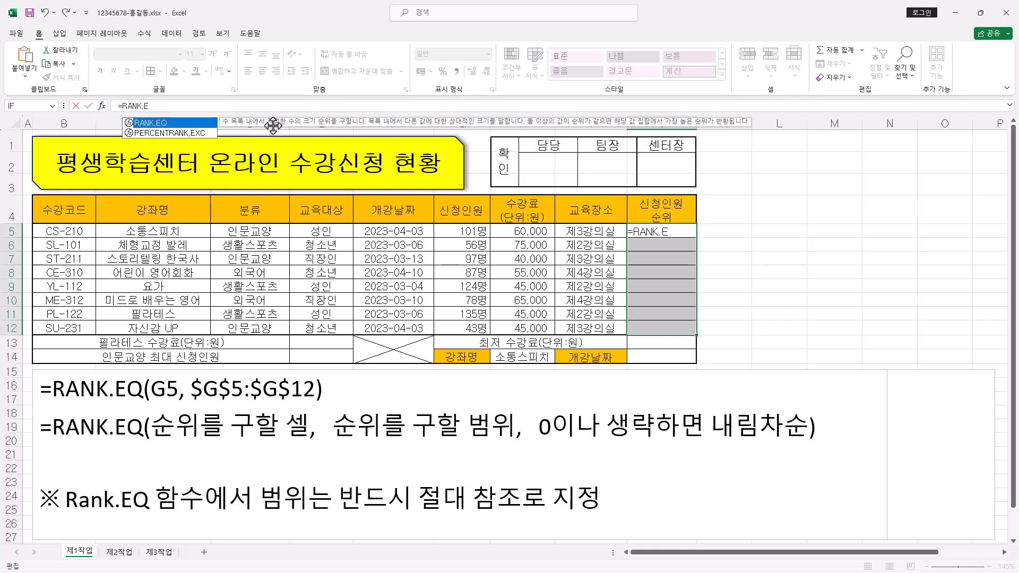
key(Tab)
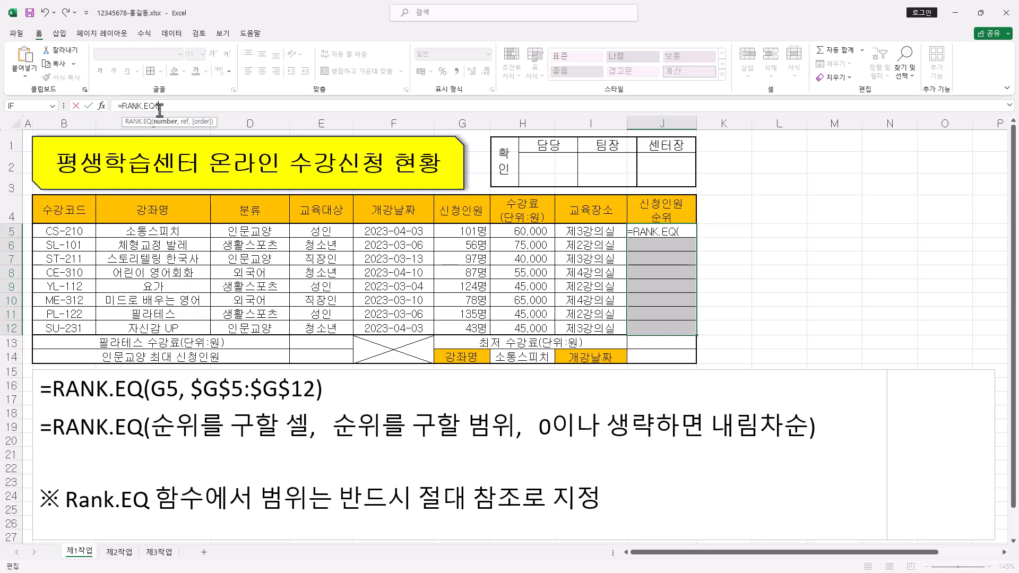
click(101, 105)
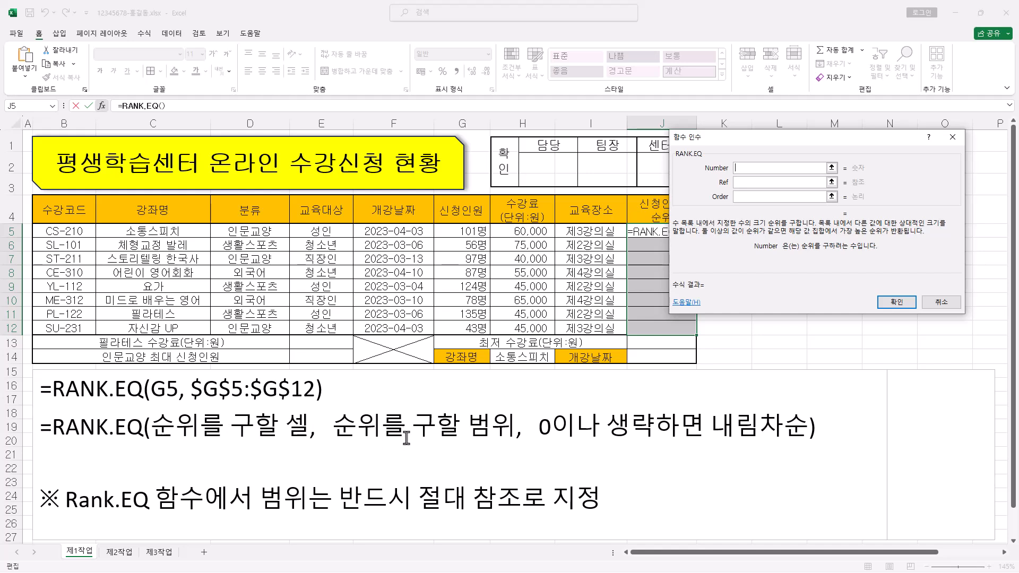
Set the RANK.EQ arguments to Number G5 and Ref $G$5:$G$12 as an absolute reference, leaving Order empty.
click(750, 196)
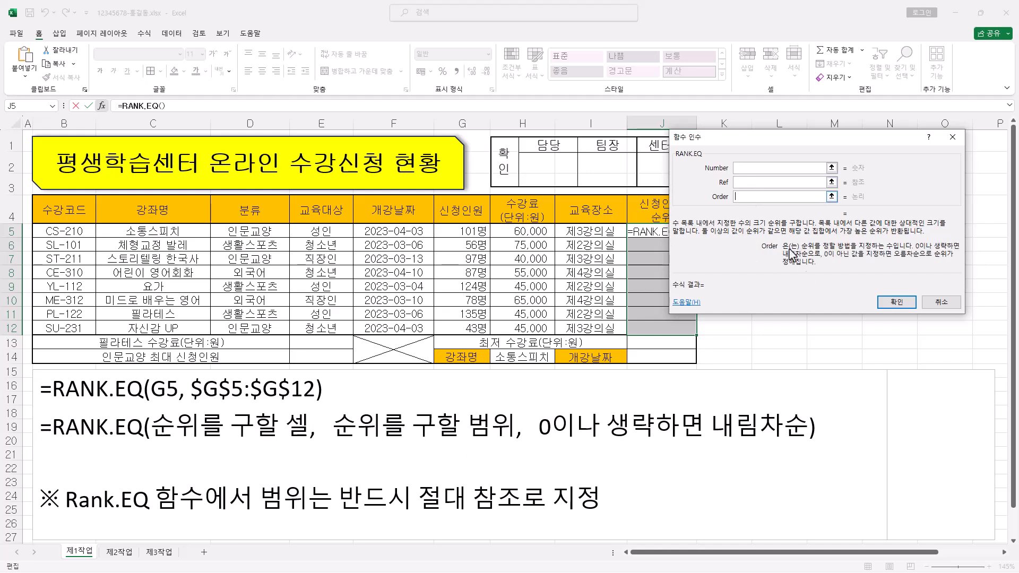
click(767, 171)
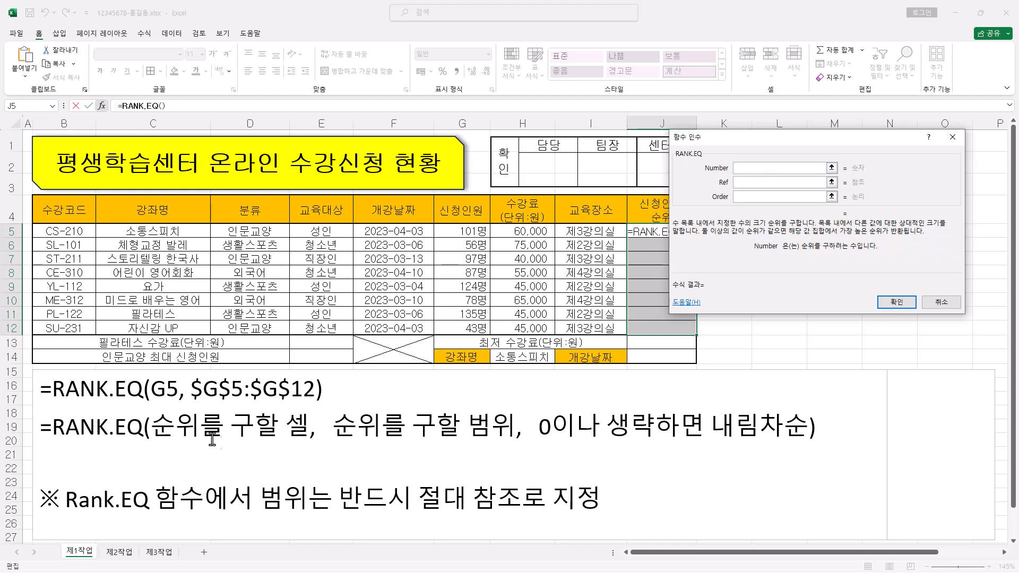
drag(774, 140, 804, 138)
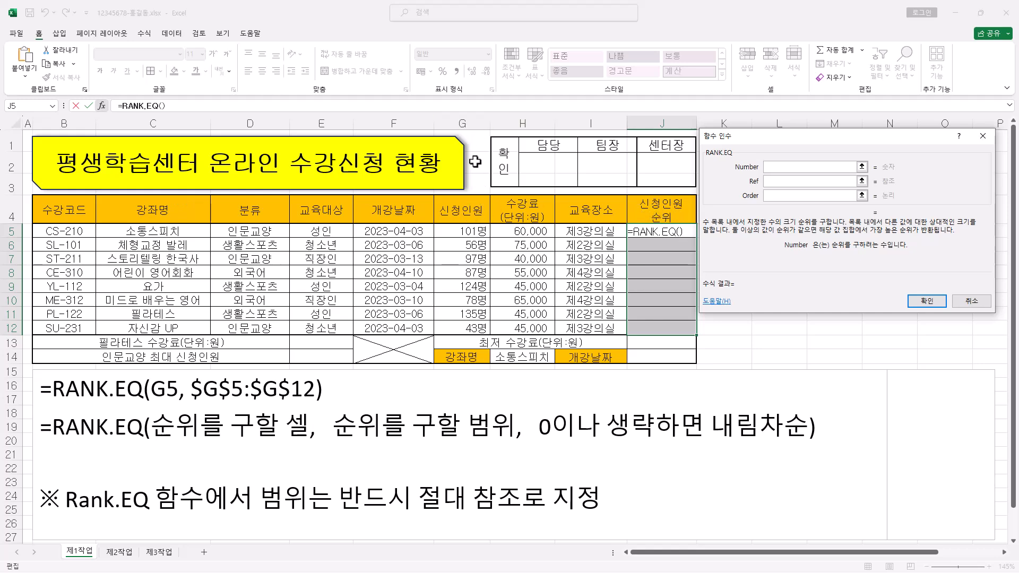
click(470, 231)
click(770, 181)
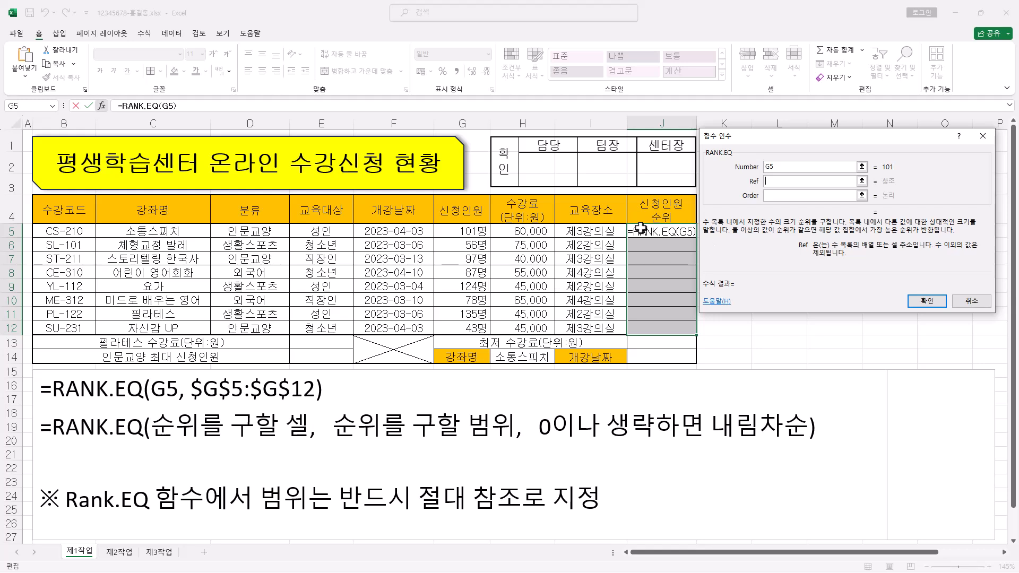
drag(450, 234, 455, 325)
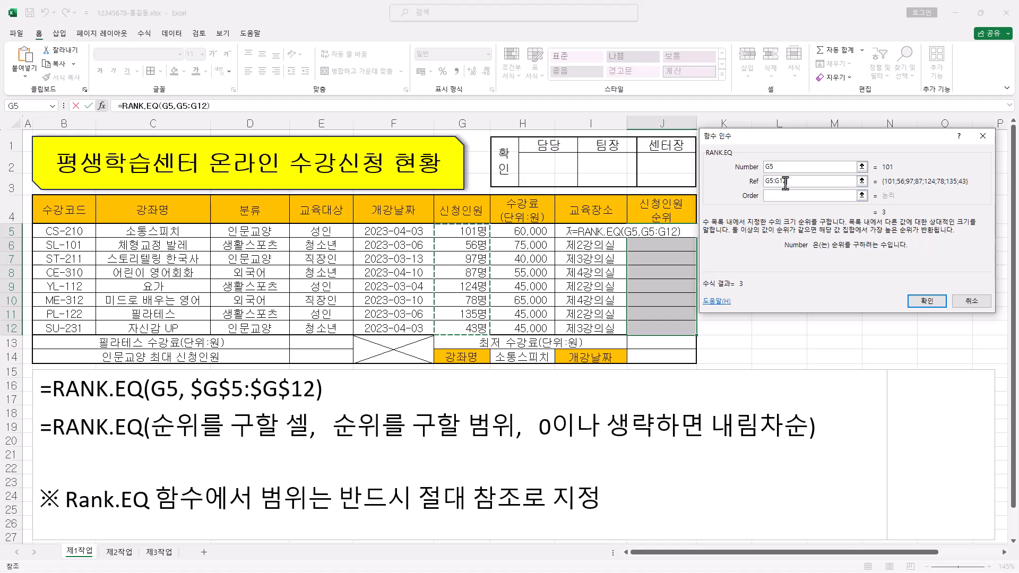
key(F4)
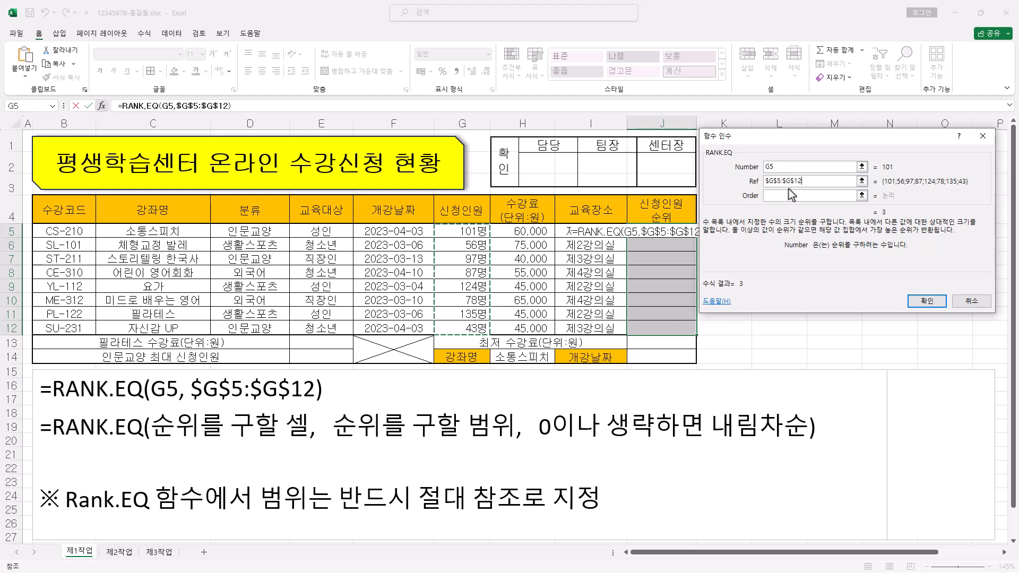
click(785, 194)
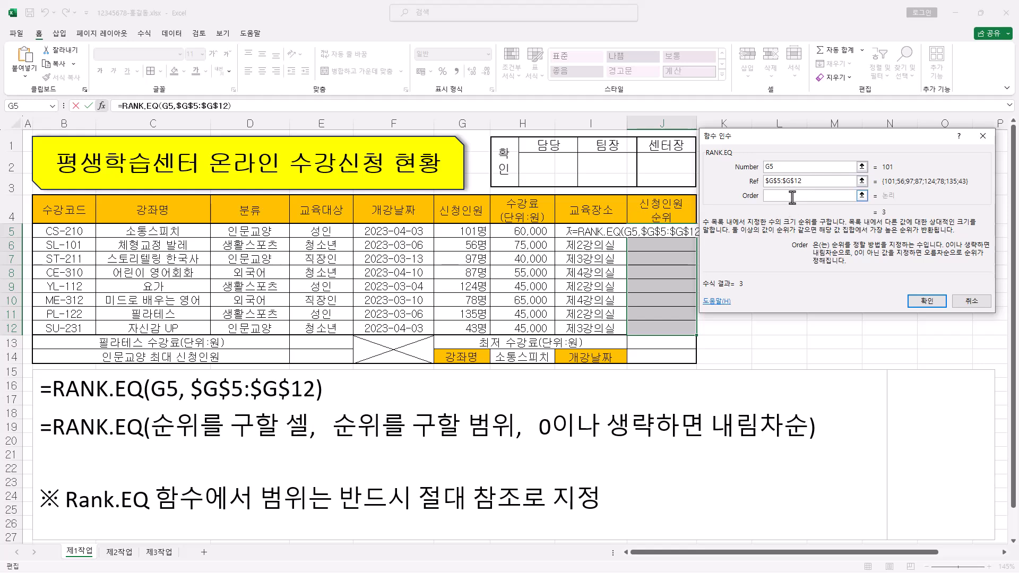
Enter the RANK.EQ formula into all of J5:J12 and right-align the cells.
ctrl+click(927, 301)
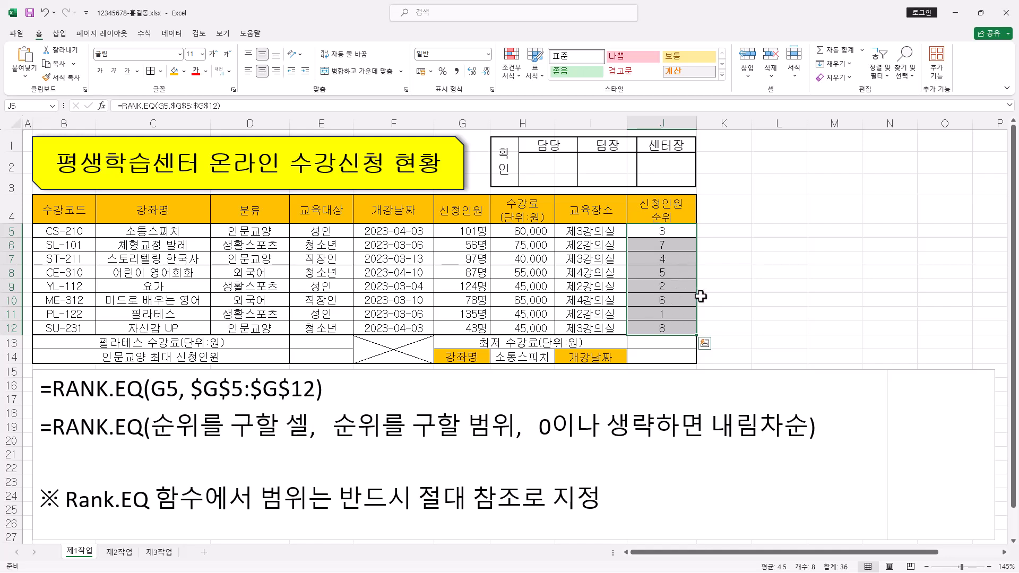
click(276, 71)
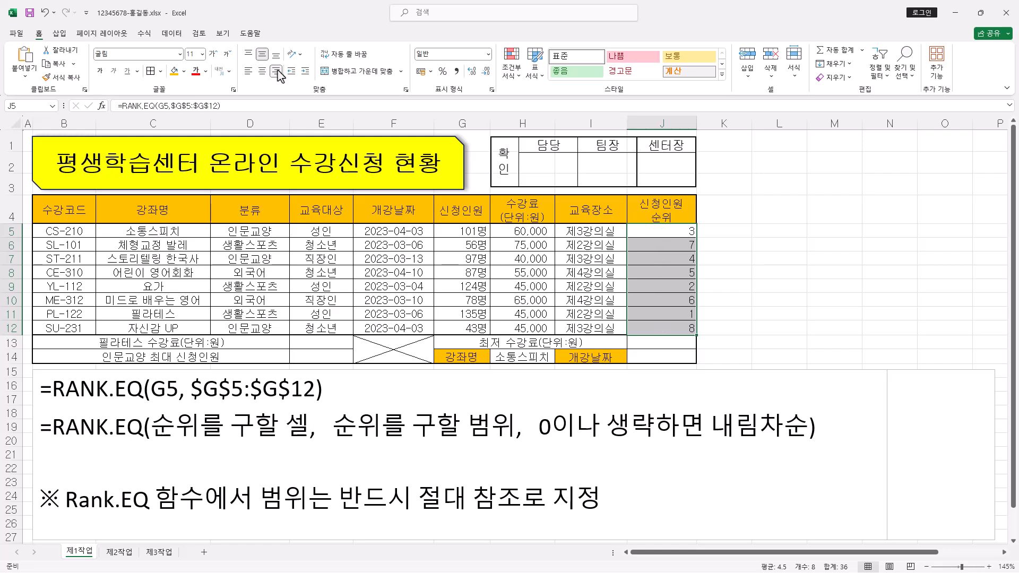
Apply the comma number style to the 신청인원 순위 cells J5:J12.
click(457, 72)
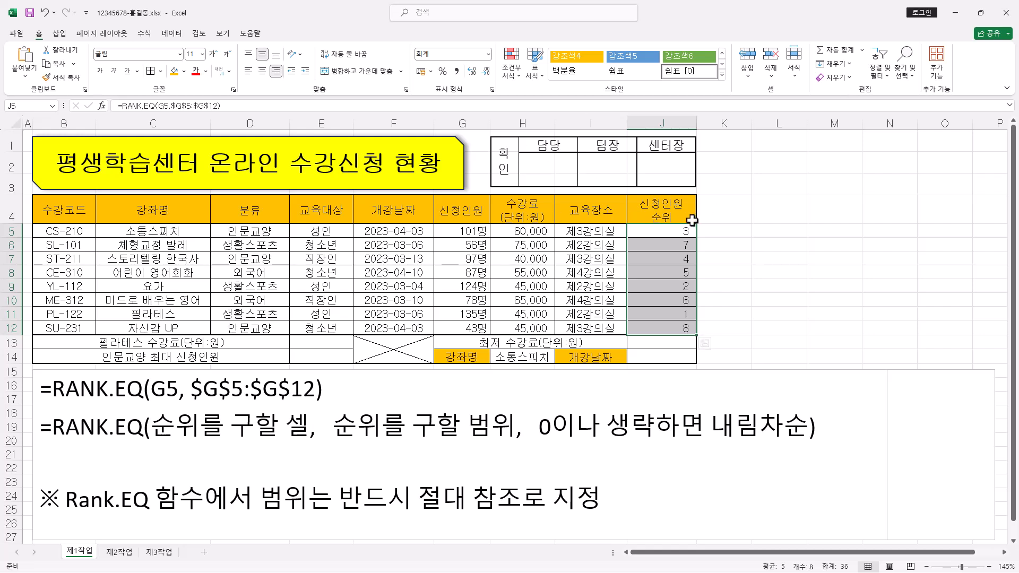
Start a MATCH formula in the 필라테스 수강료(단위:원) result cell E13 and open its function arguments.
click(332, 342)
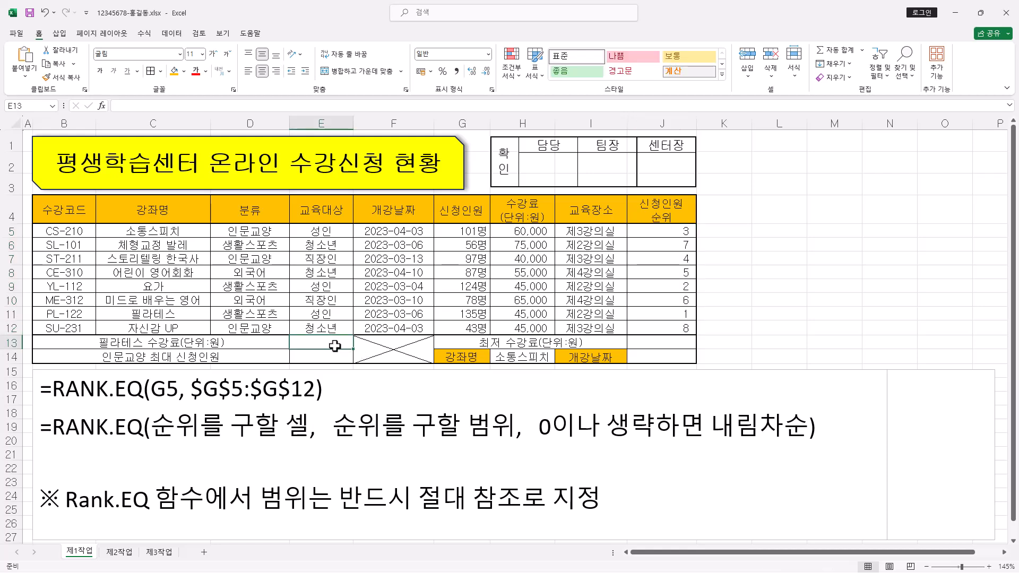
click(329, 346)
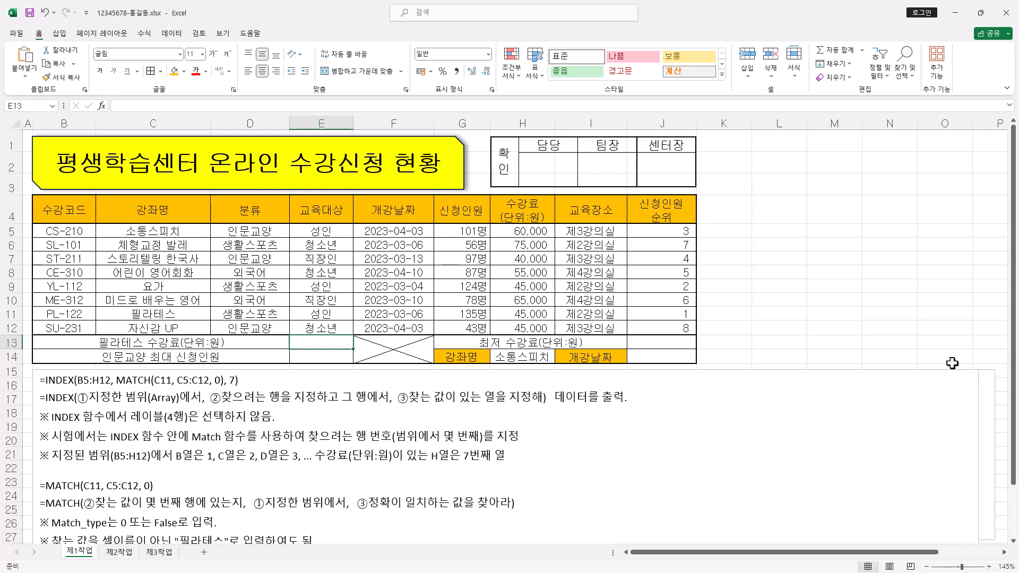
drag(1015, 353, 1015, 369)
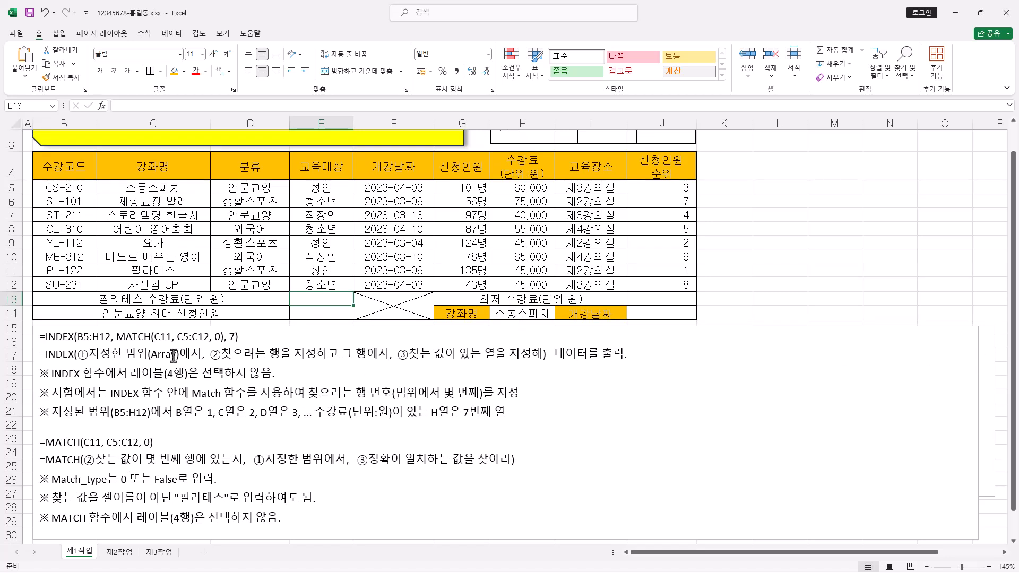
click(162, 106)
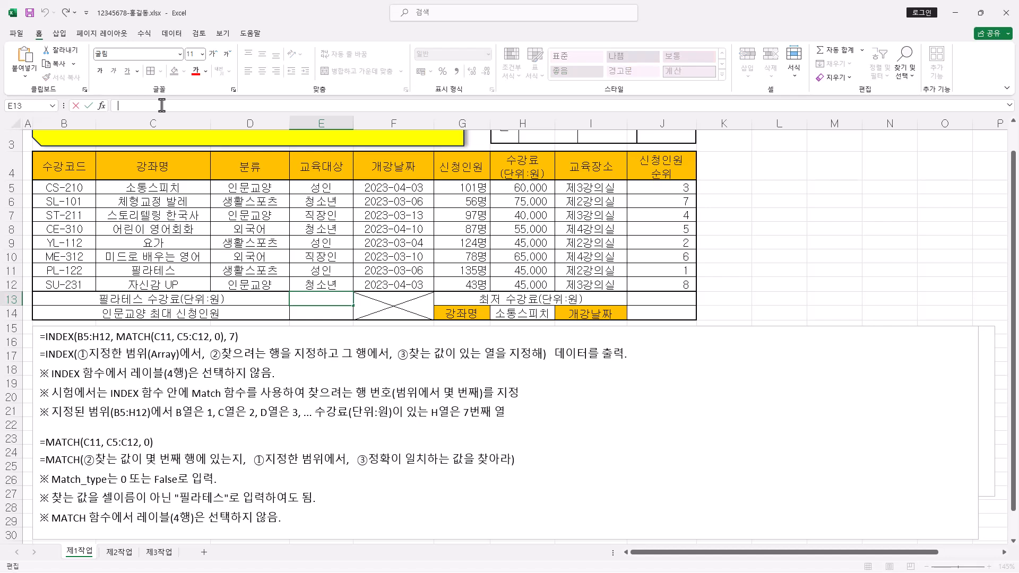
text(=MATCH()
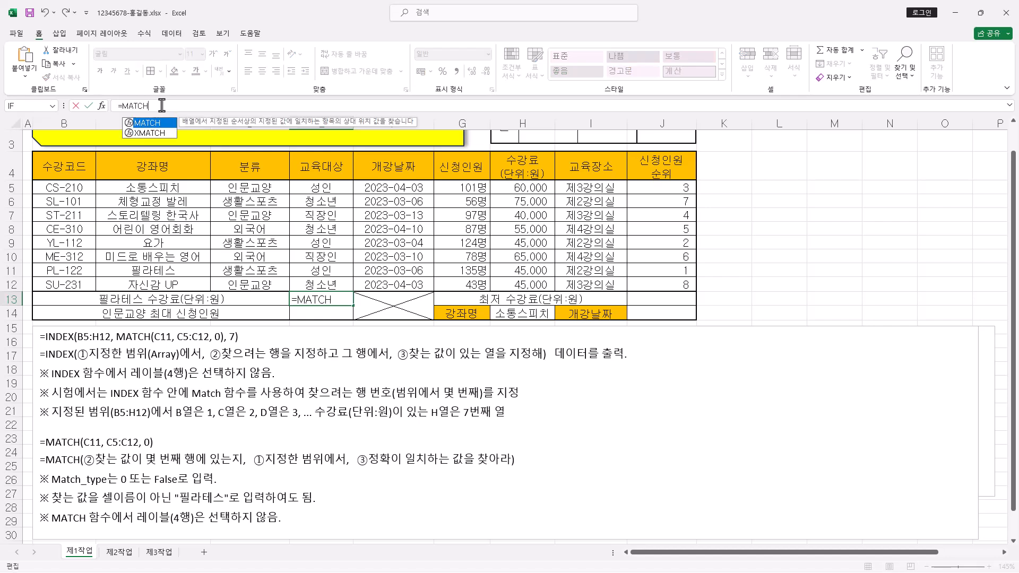
click(103, 107)
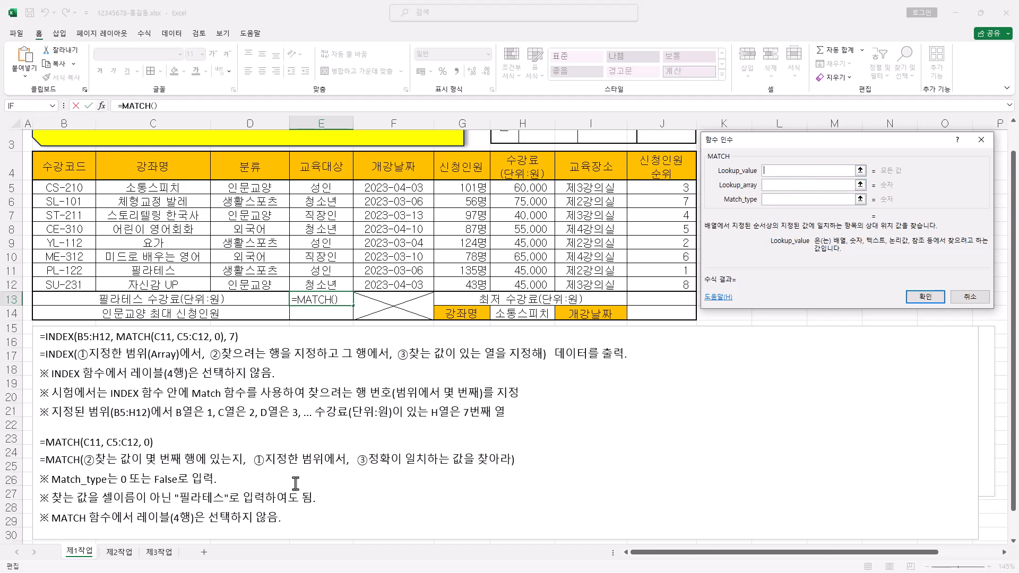
Complete the MATCH function in E13 with lookup value C11, lookup array C5:C12 and match type 0.
click(783, 183)
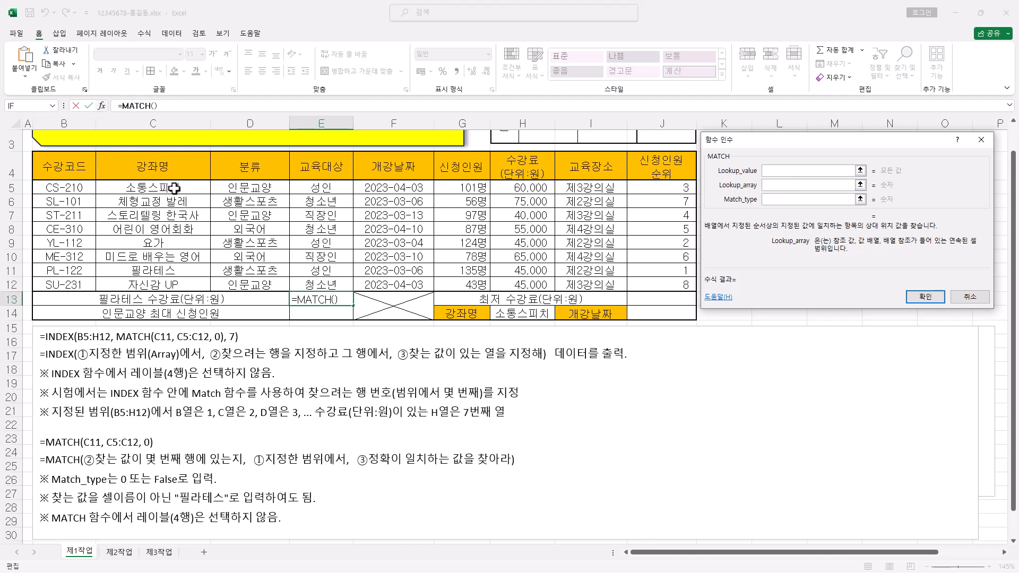
drag(191, 188, 190, 282)
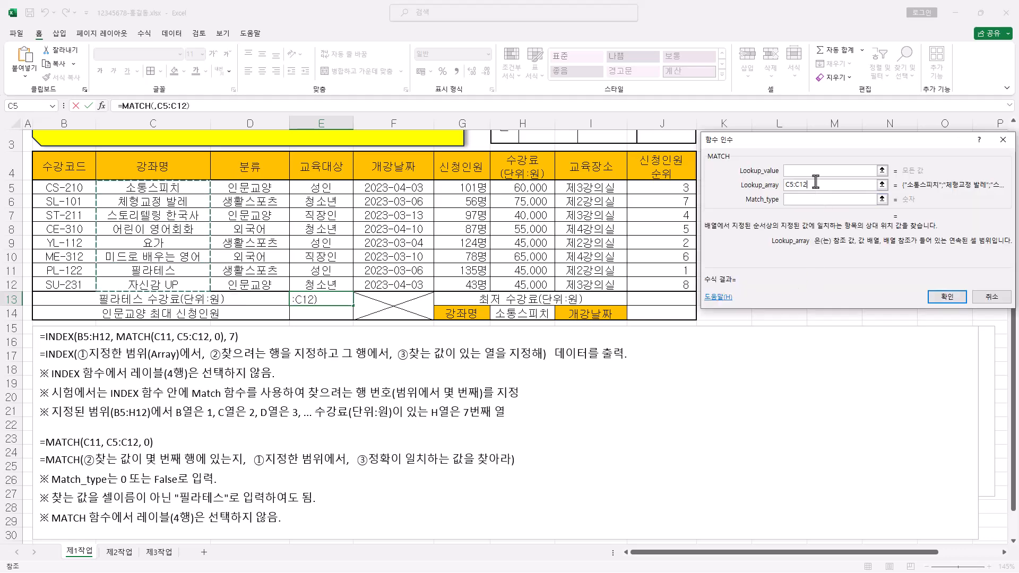
click(797, 171)
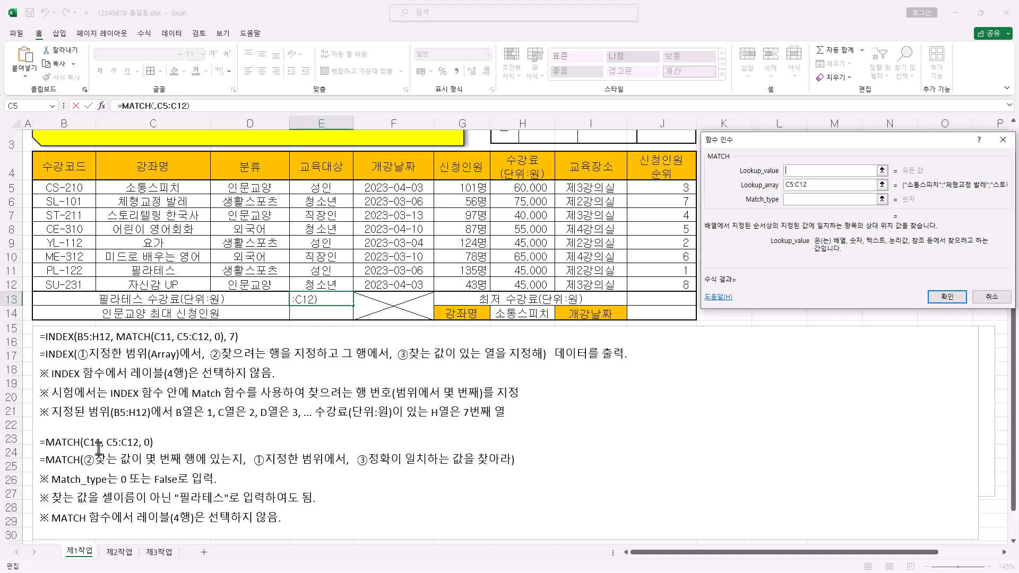
click(187, 272)
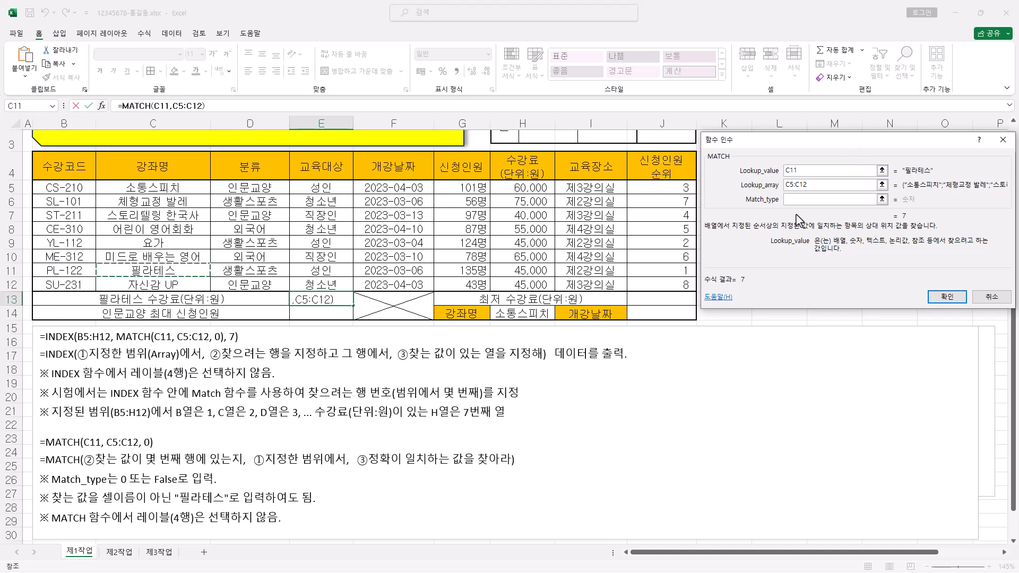
click(812, 170)
click(796, 199)
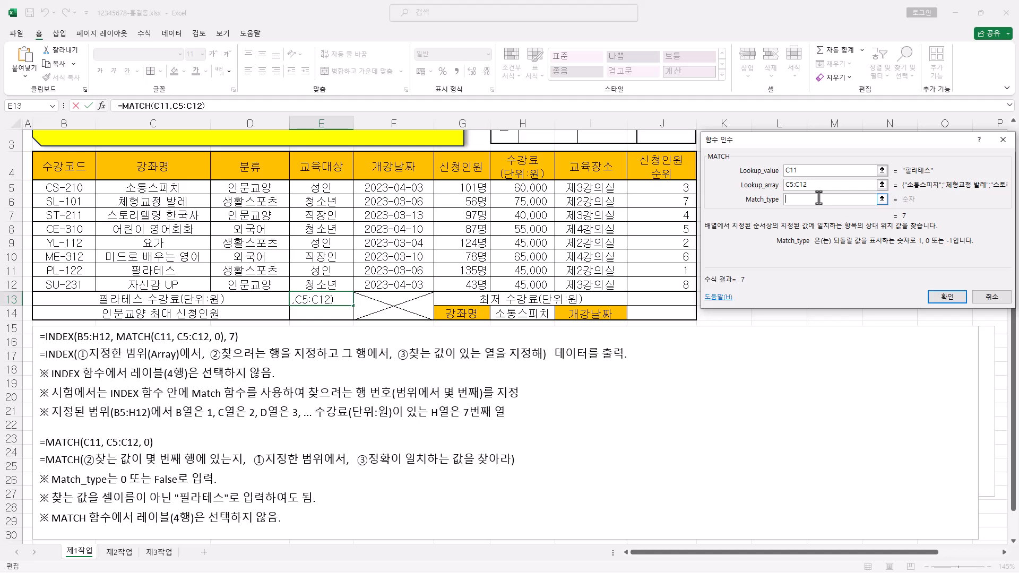
text(0)
click(948, 297)
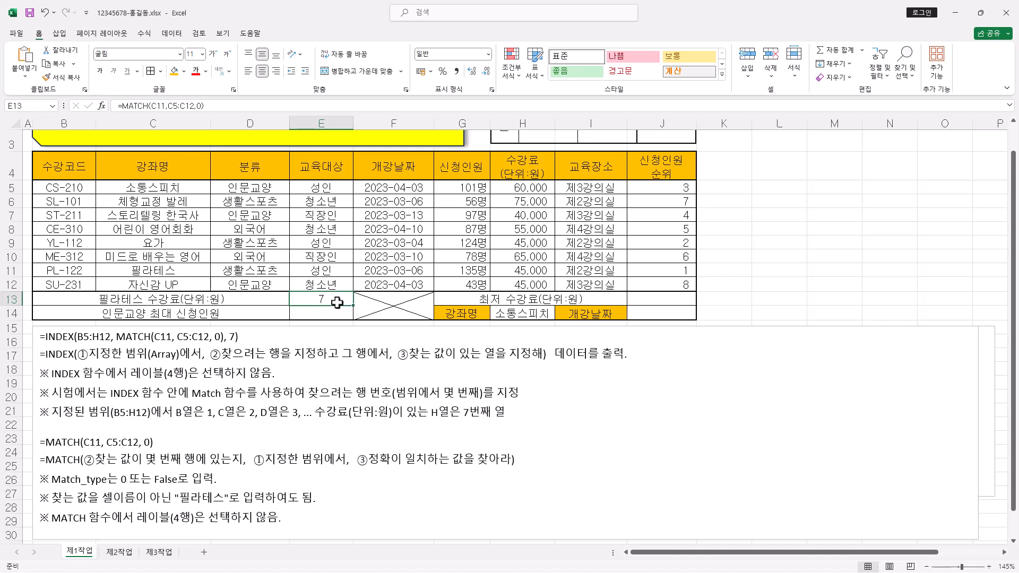
Review the MATCH arguments of E13 and cut the MATCH expression from its formula, keeping the equals sign.
key(shift+F3)
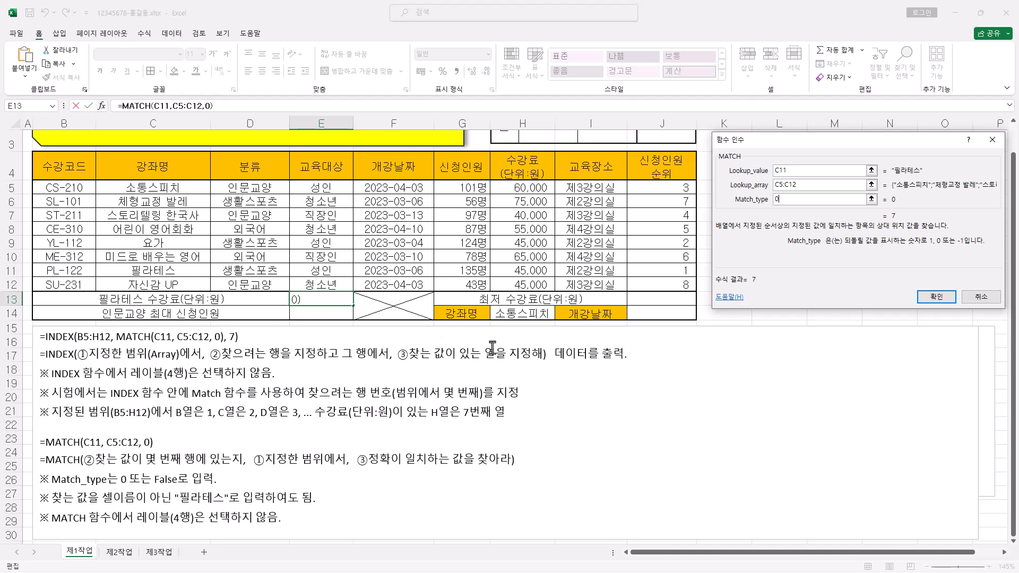
click(936, 297)
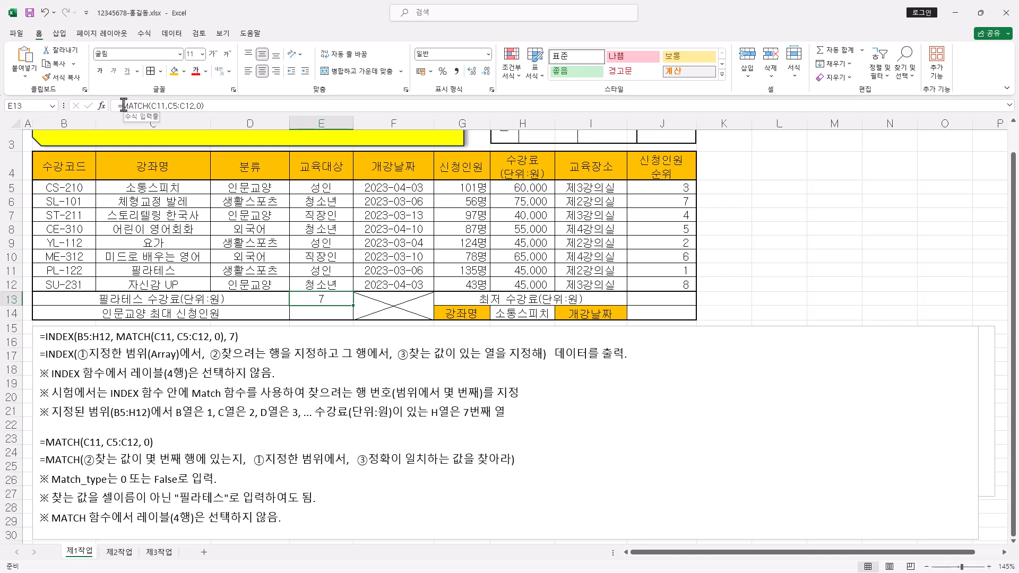
drag(123, 105, 204, 106)
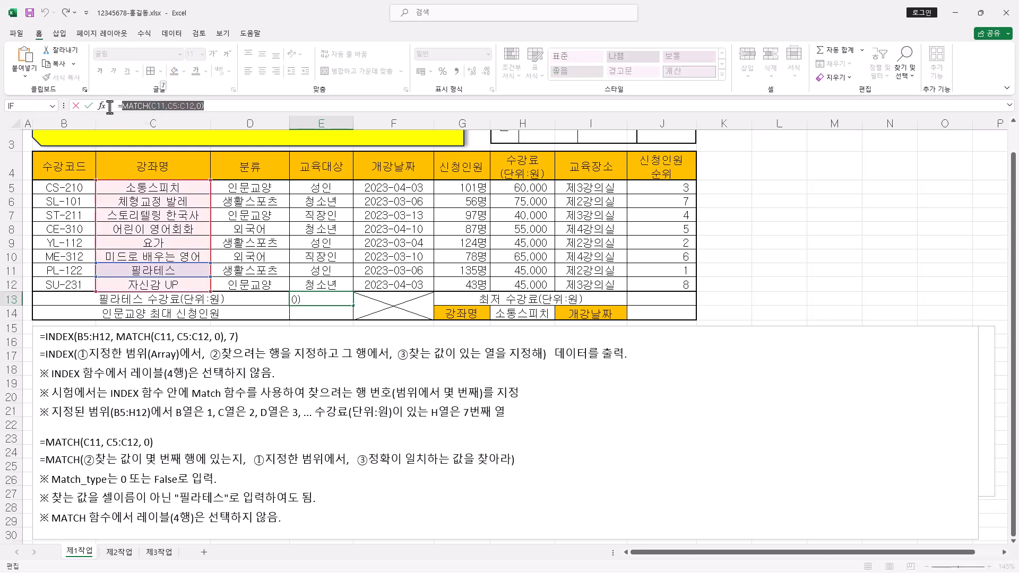
right_click(154, 106)
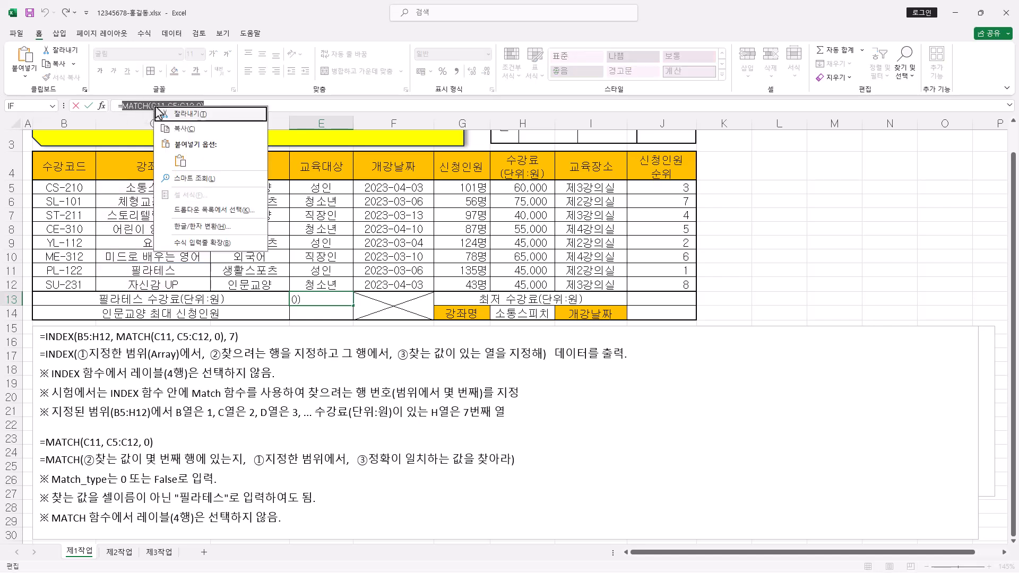
click(216, 118)
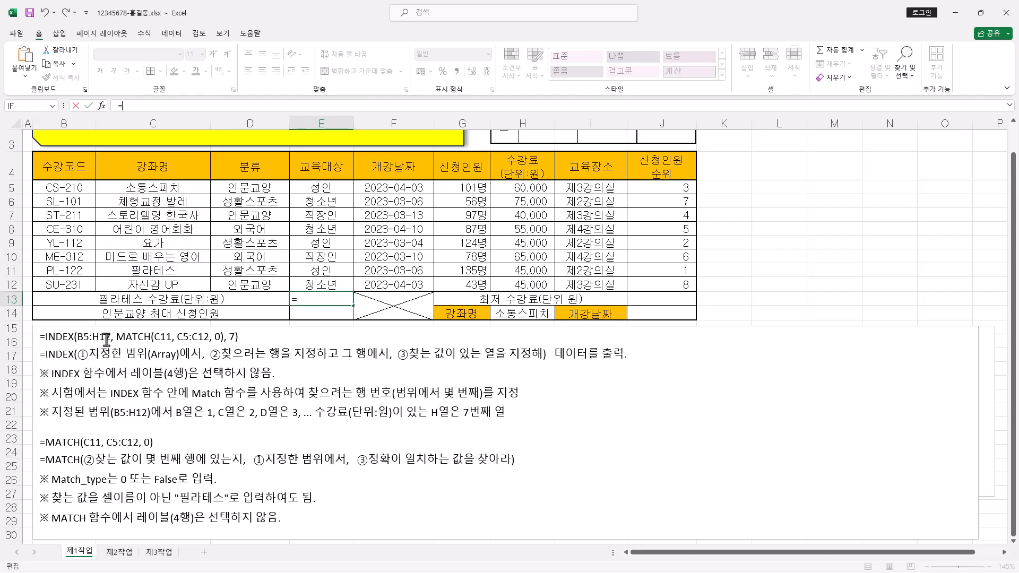
text(ind)
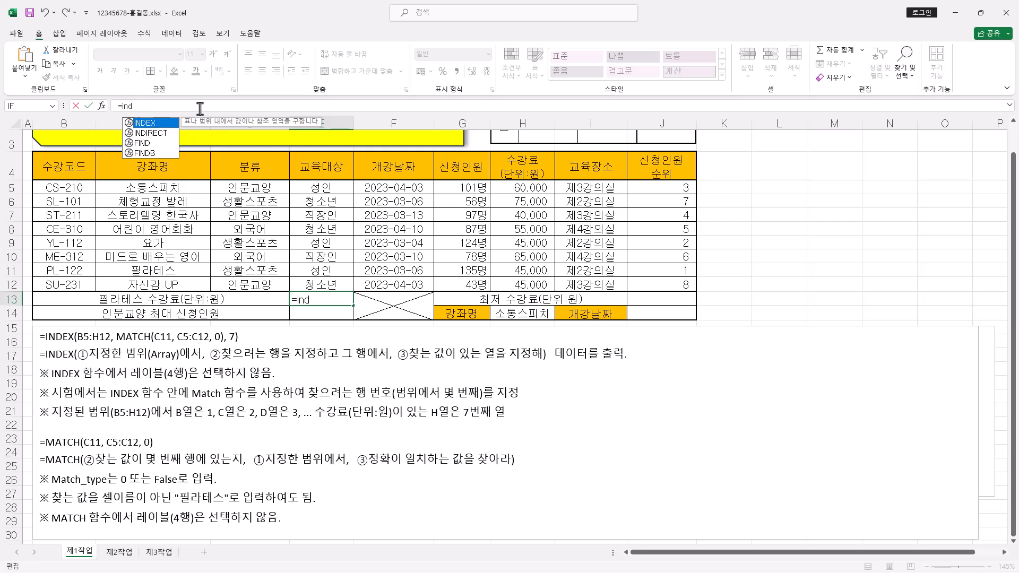
key(Tab)
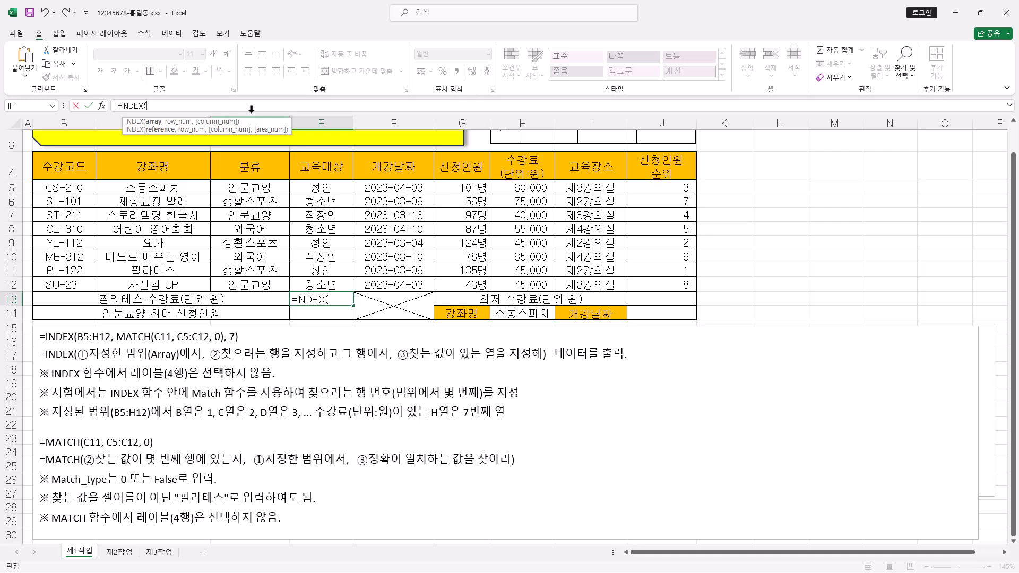
click(102, 106)
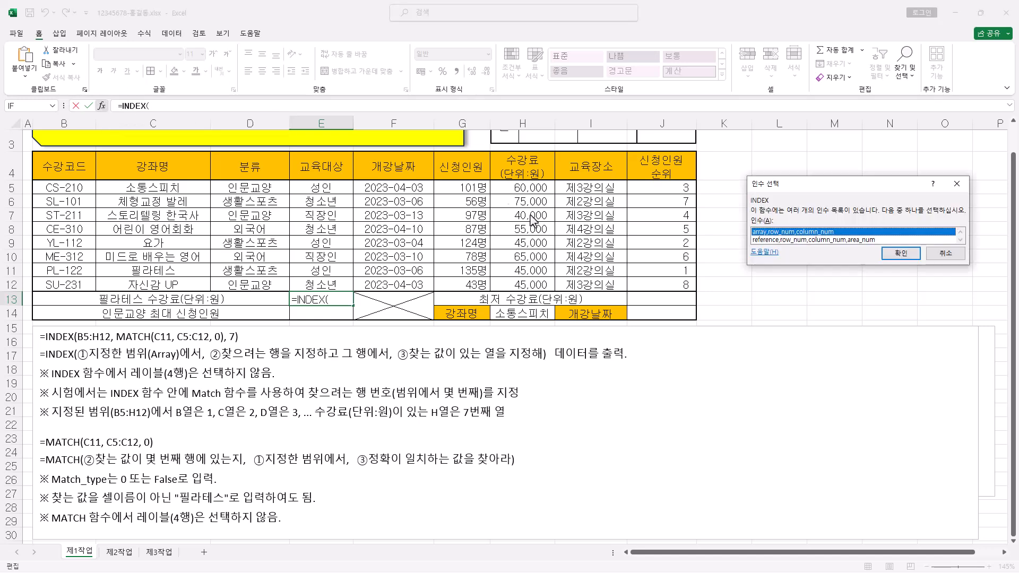
click(906, 253)
drag(884, 149, 813, 152)
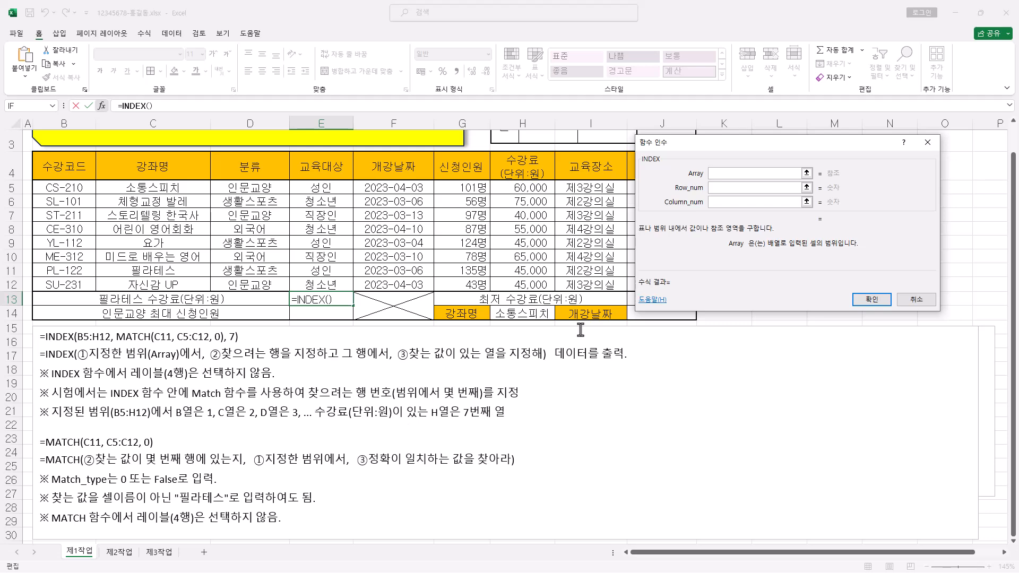
click(916, 299)
Enlarge the INDEX explanation lines in the notes text box to 14 pt.
drag(535, 411, 2, 309)
key(ctrl+shift+period)
key(ctrl+shift+period)
click(688, 418)
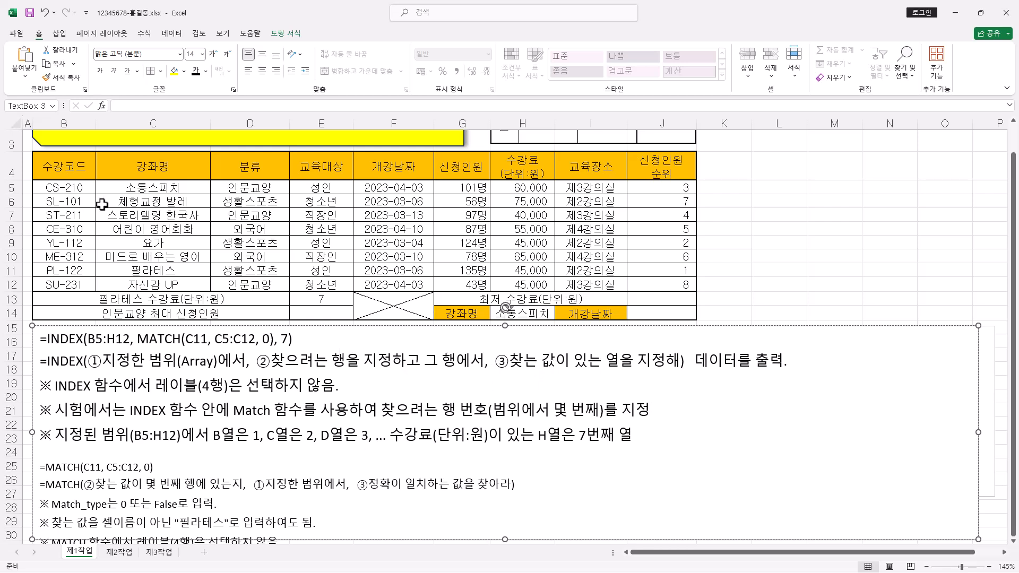
Start an INDEX function in E13 with C5:H12 as its array.
click(132, 105)
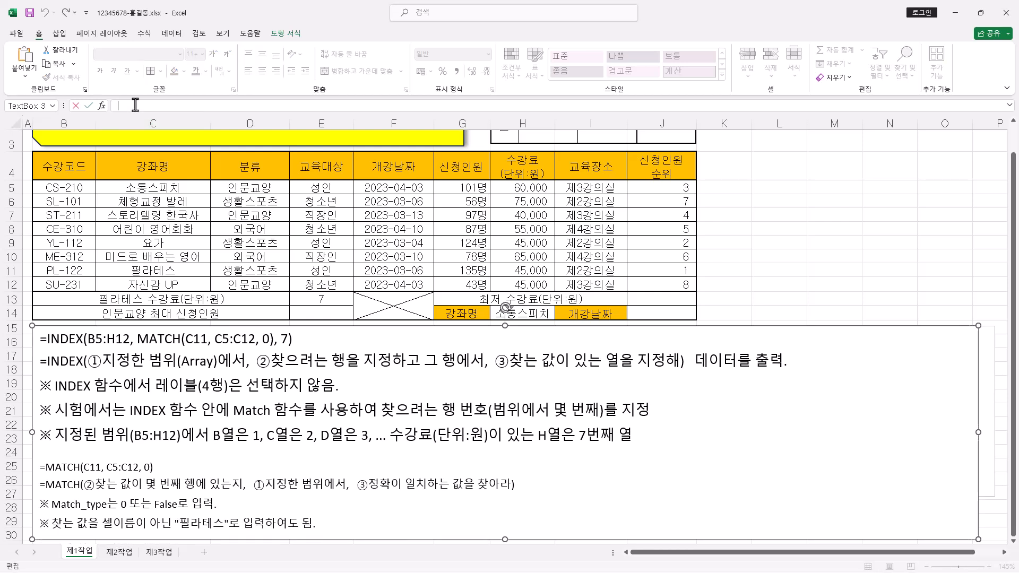
text(=INDEX()
click(101, 106)
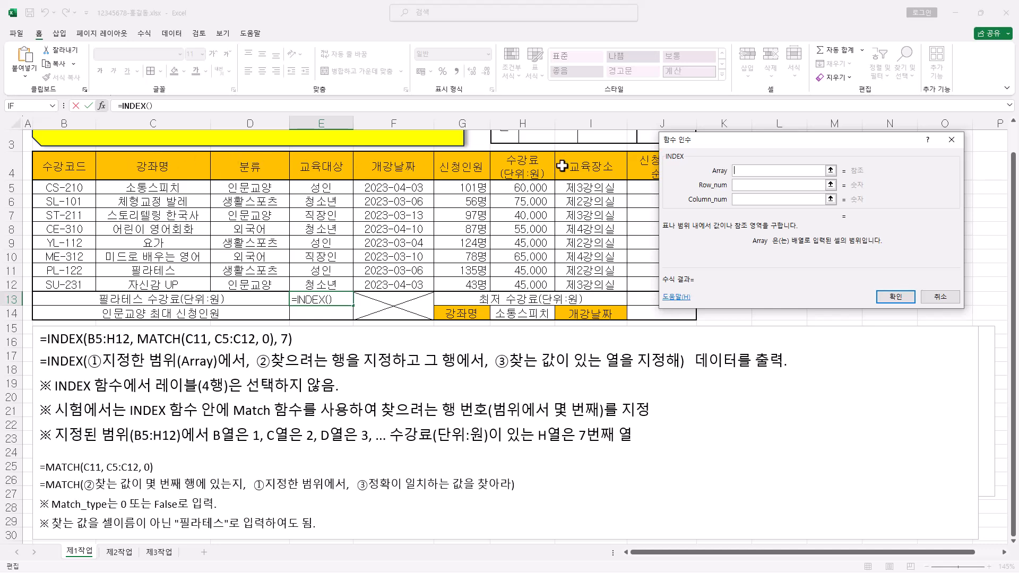
drag(174, 189, 518, 285)
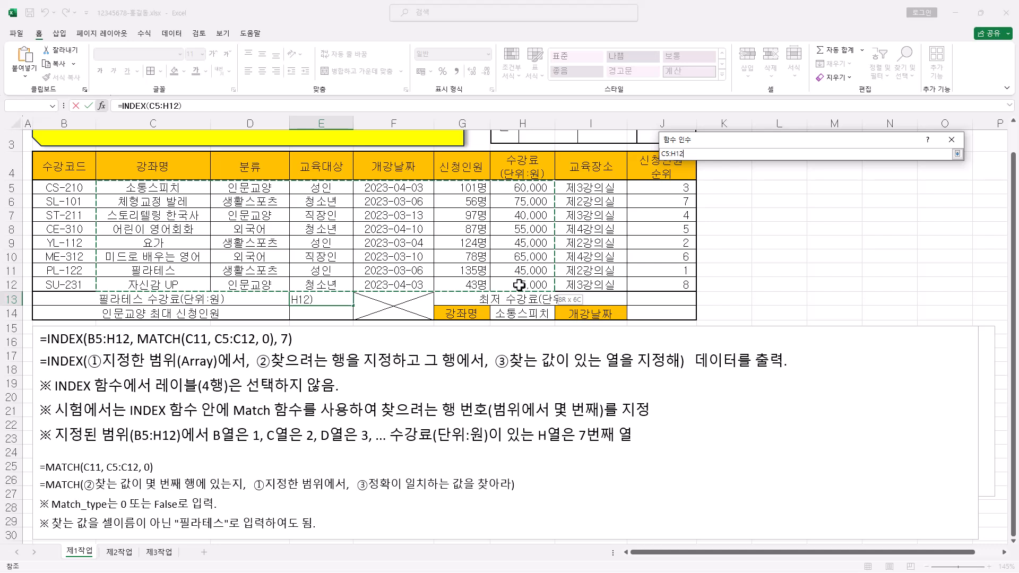
drag(519, 285, 518, 285)
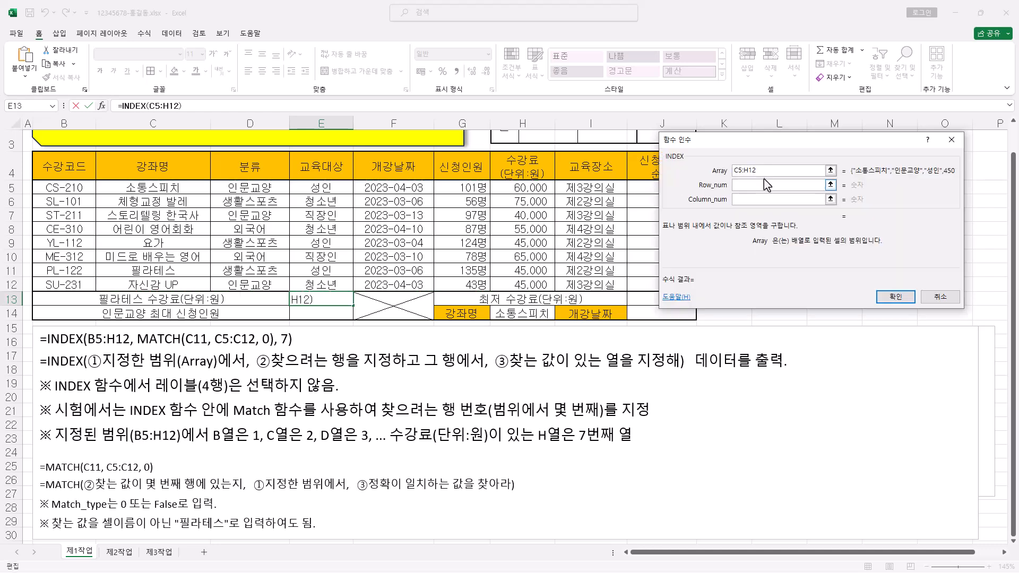
Paste MATCH(C11, C5:C12, 0) as the INDEX row number, set the column number to 6 and apply the formula.
click(734, 186)
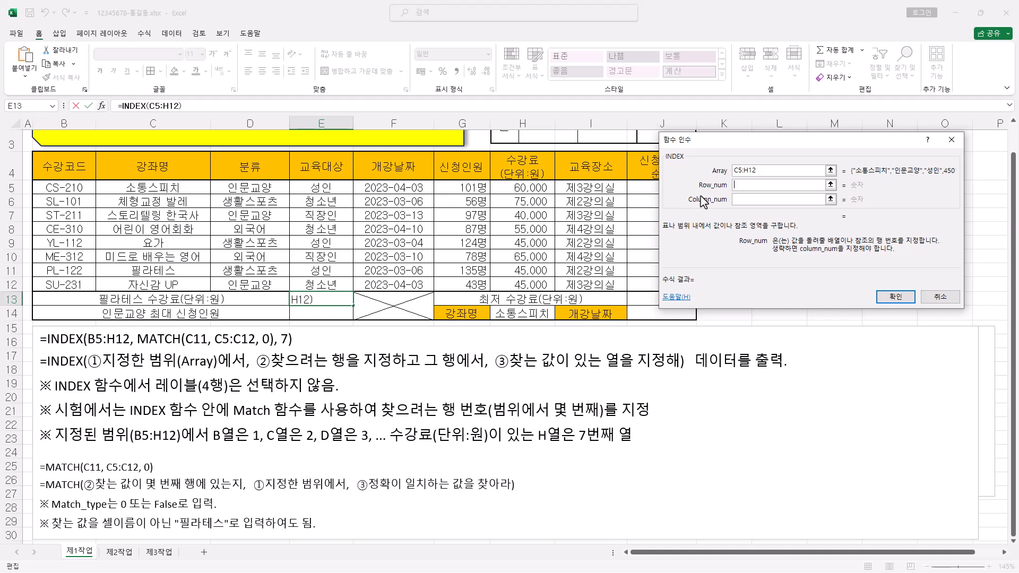
right_click(744, 182)
click(792, 214)
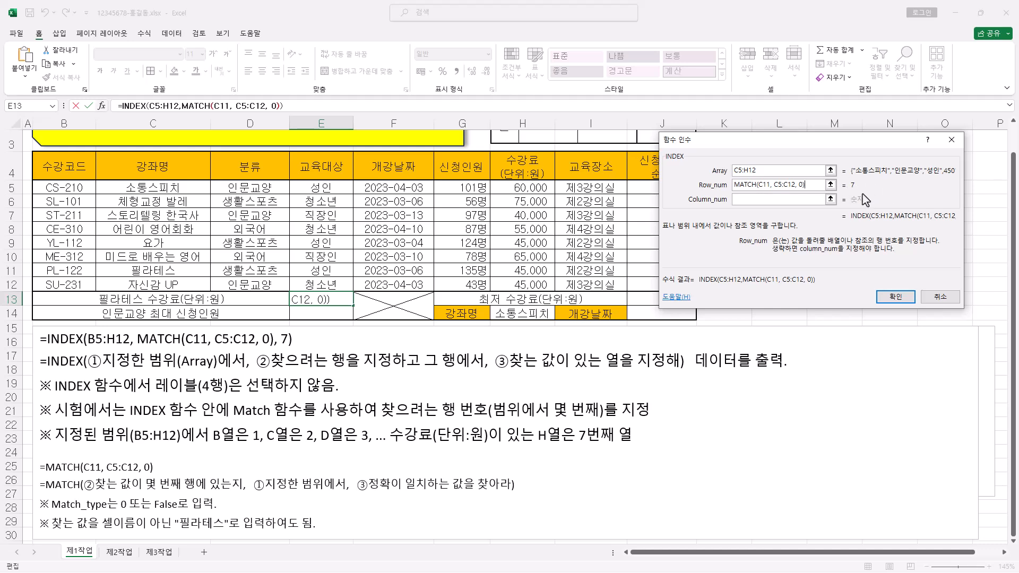
click(752, 201)
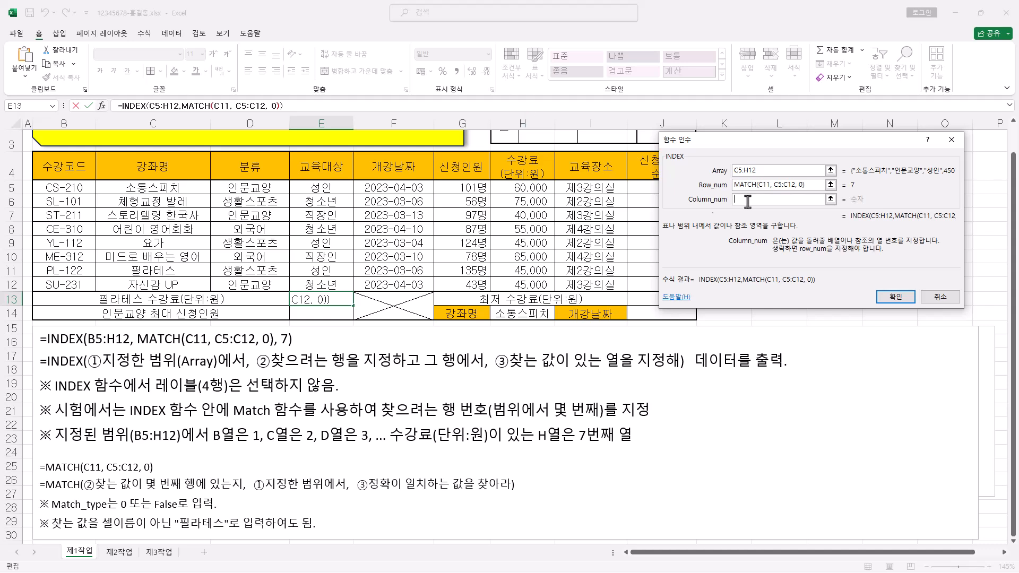
text(6)
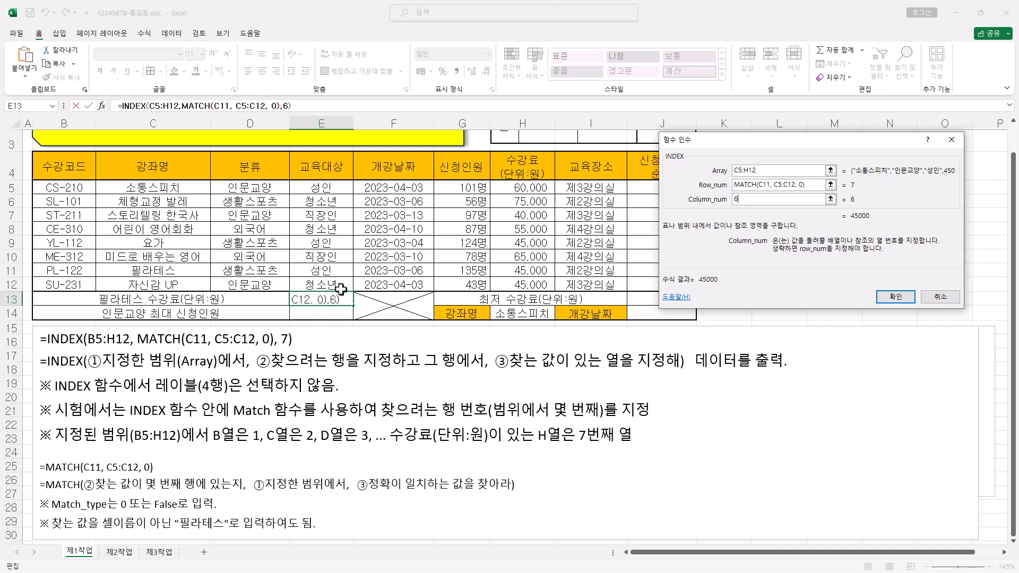
click(896, 297)
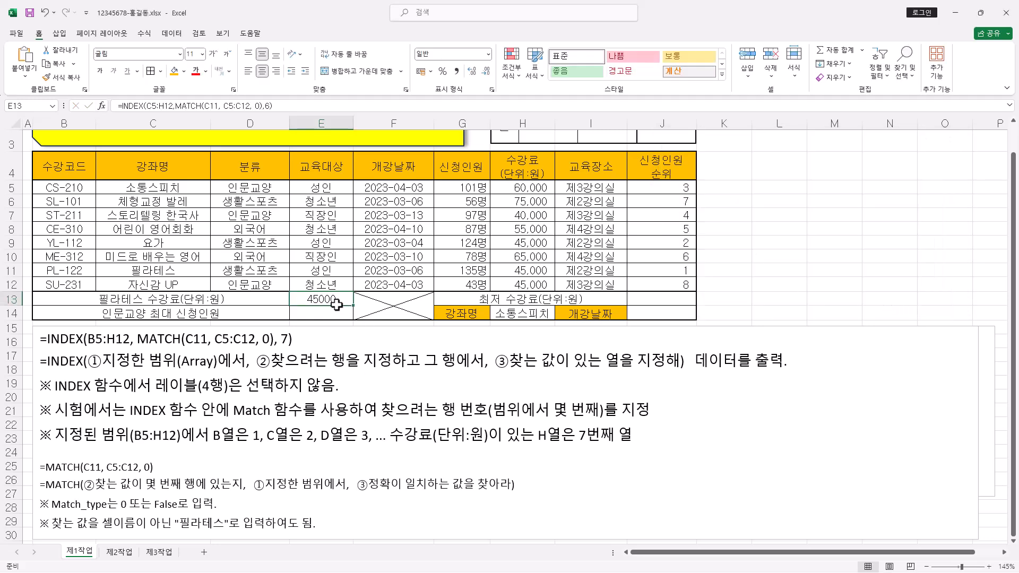
Change the INDEX function in E13 to use array B5:H12 and column number 7.
click(186, 110)
click(186, 110)
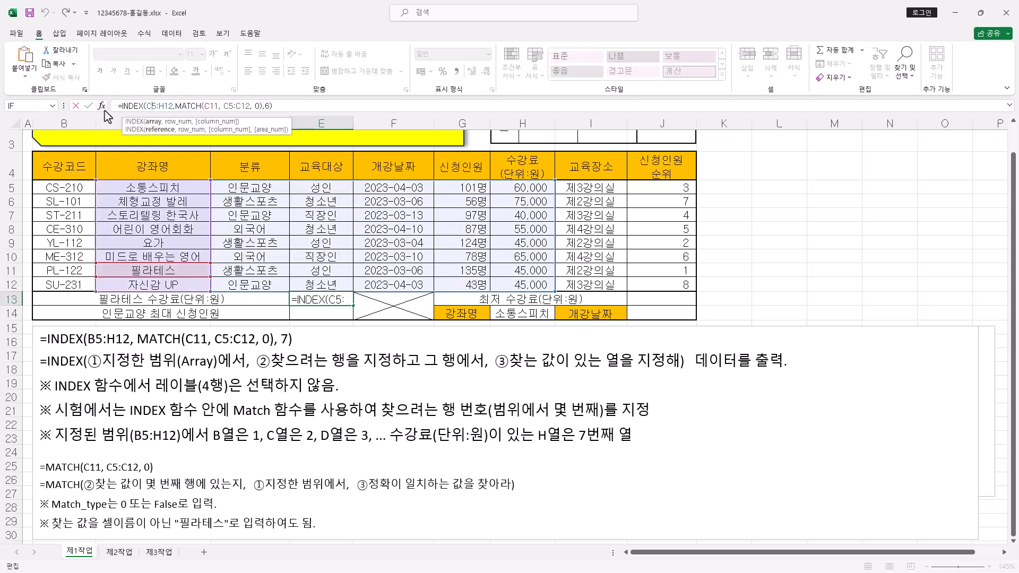
click(101, 105)
click(839, 253)
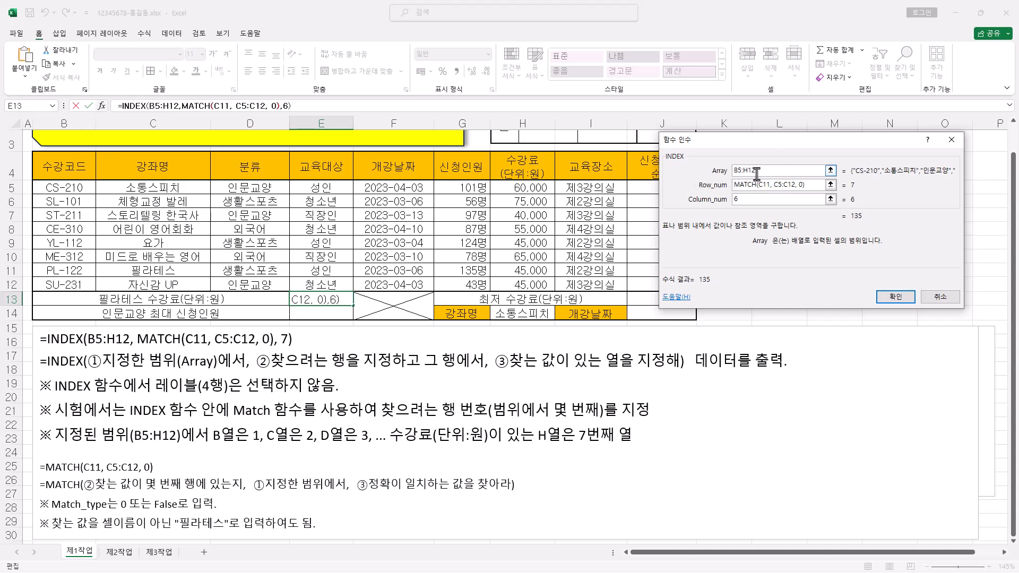
click(751, 199)
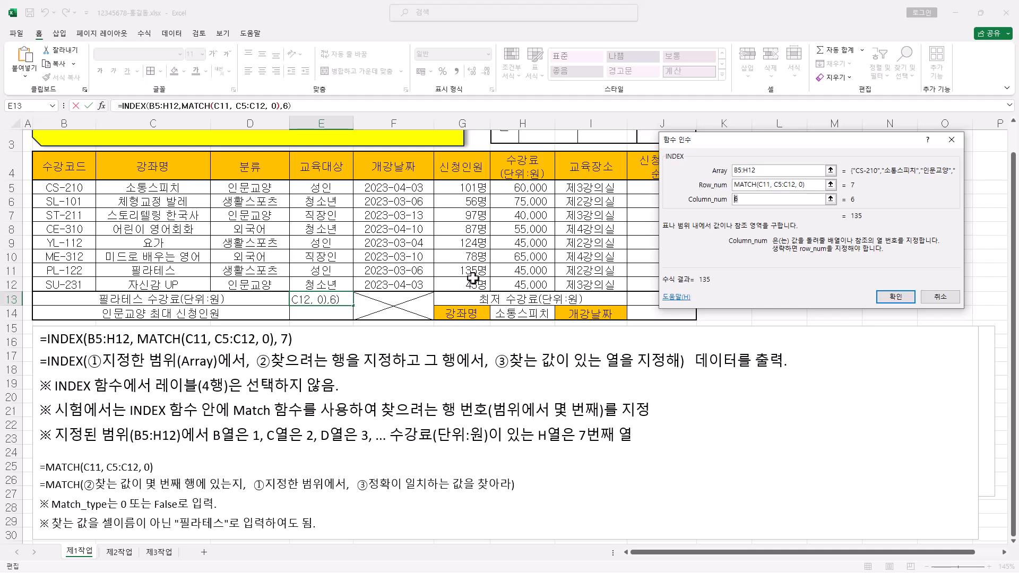
key(BackSpace)
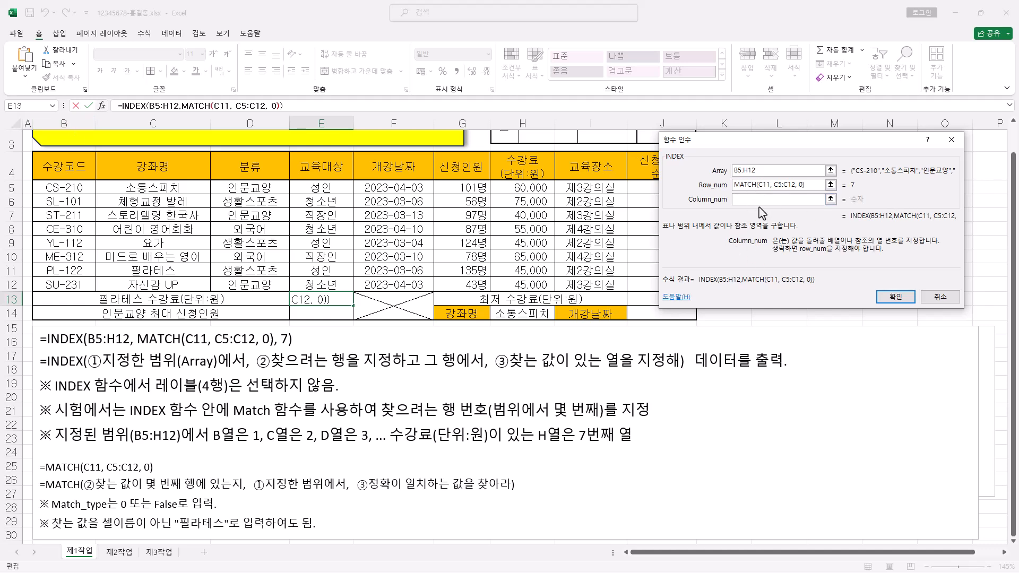
text(7)
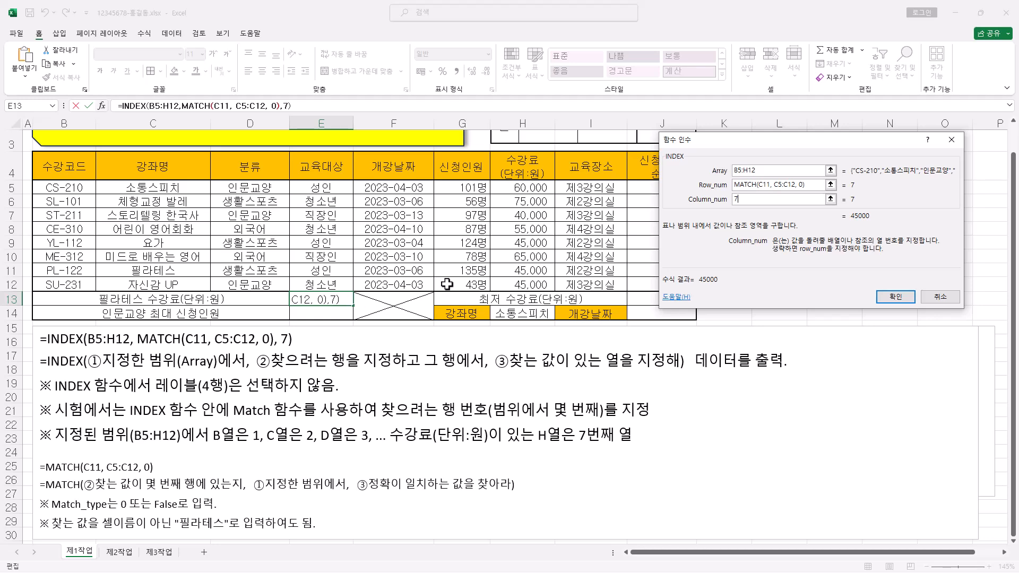
click(897, 298)
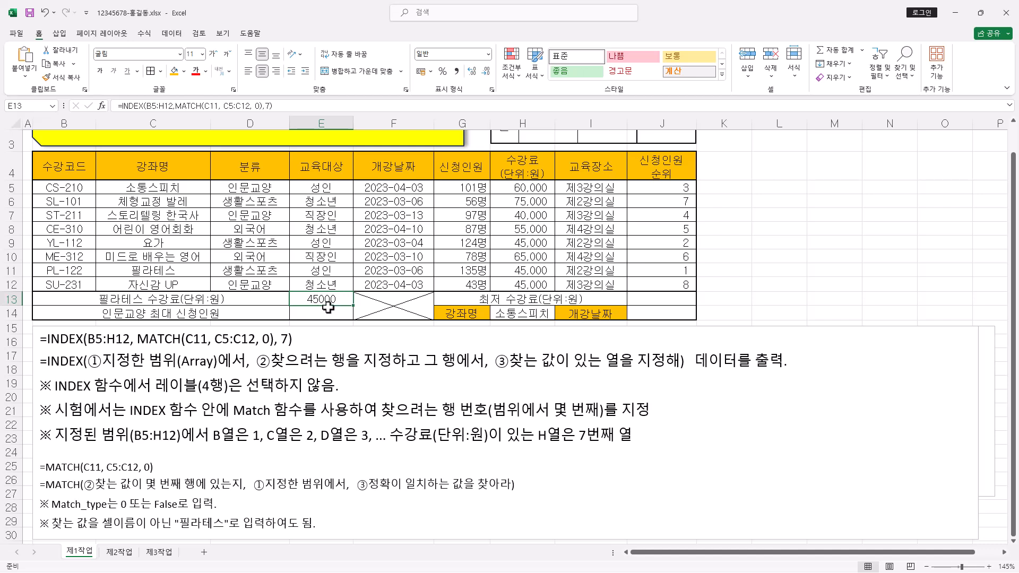
Right-align cell E13 and apply the comma style to it.
click(276, 71)
click(262, 71)
click(276, 72)
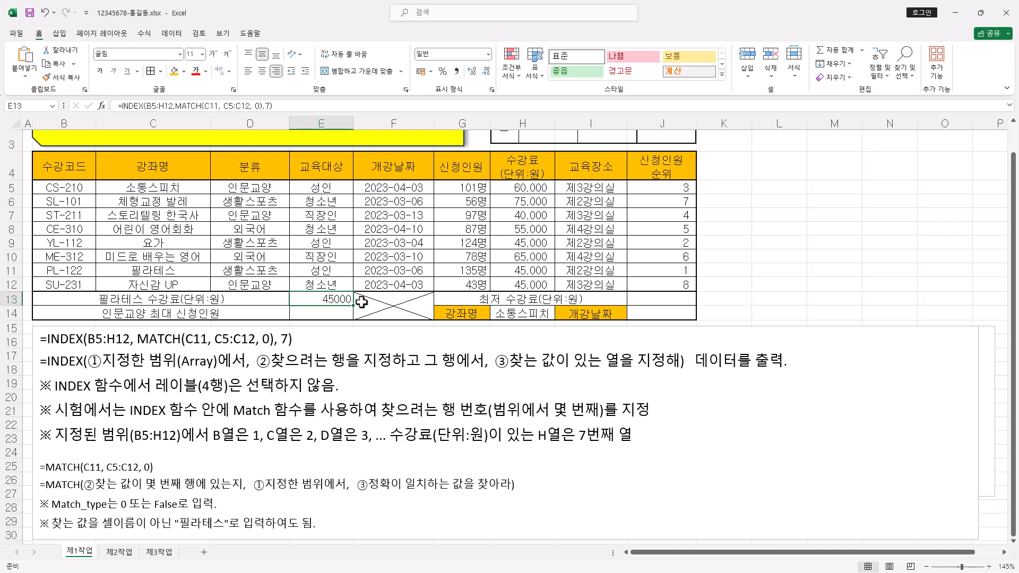
click(456, 72)
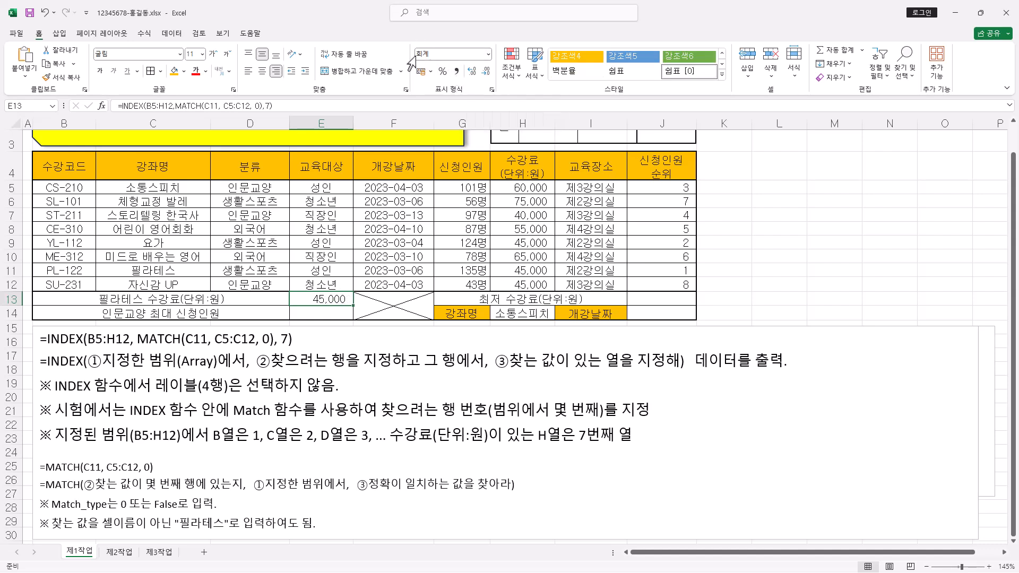
Start a DMAX function in E14 with B4:H12 as its database.
click(331, 315)
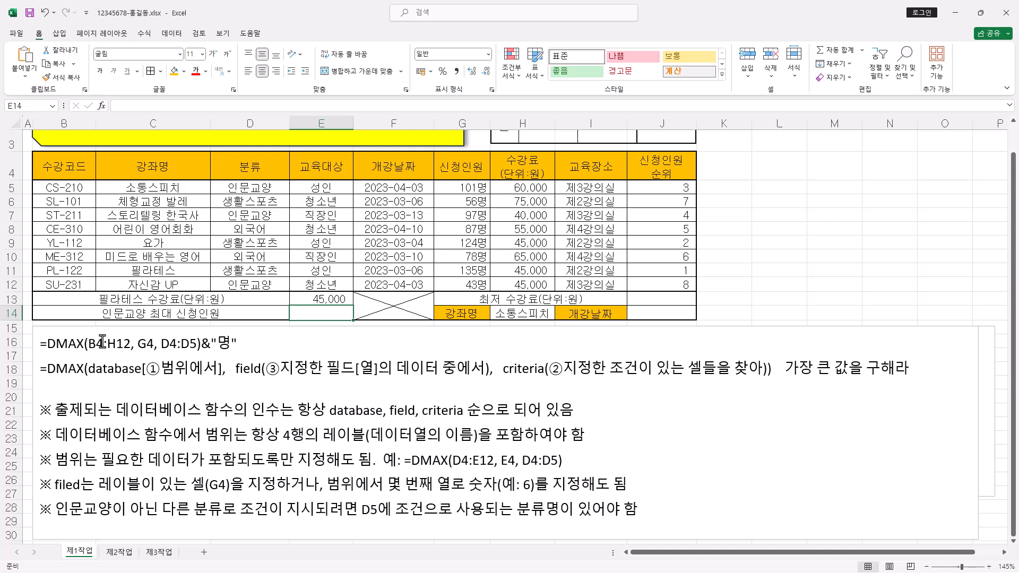
click(156, 105)
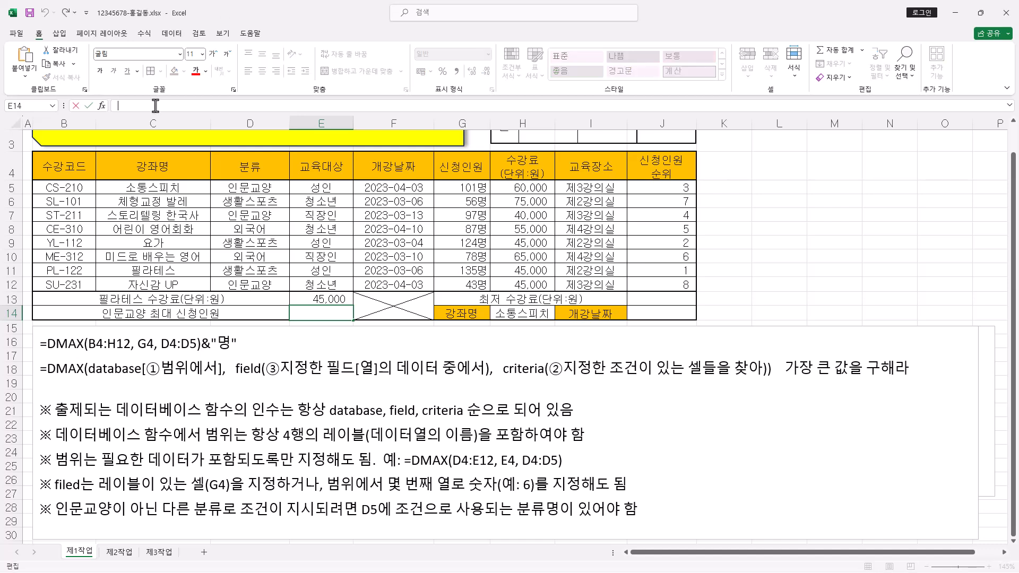
text(=DMAX()
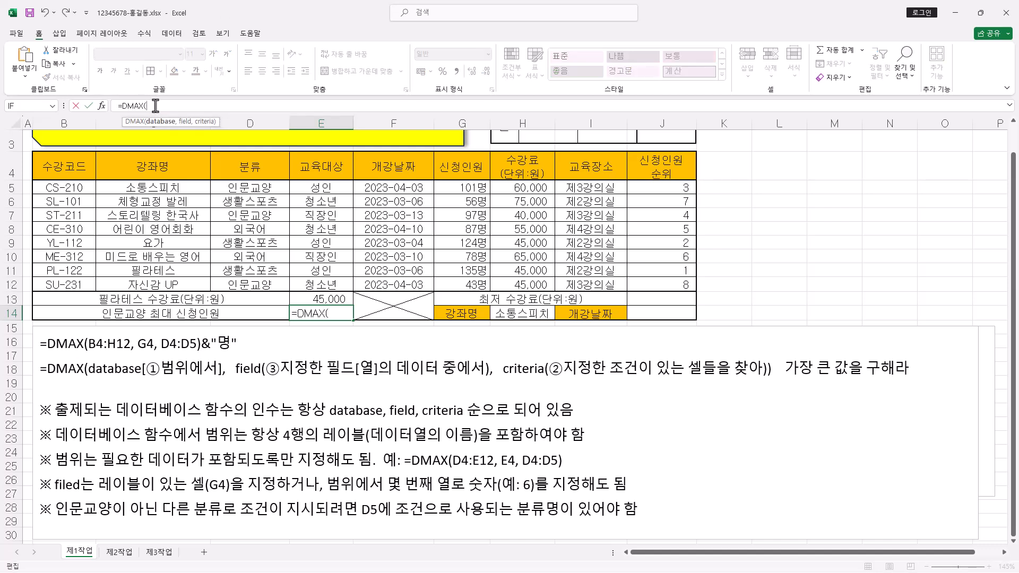
click(101, 105)
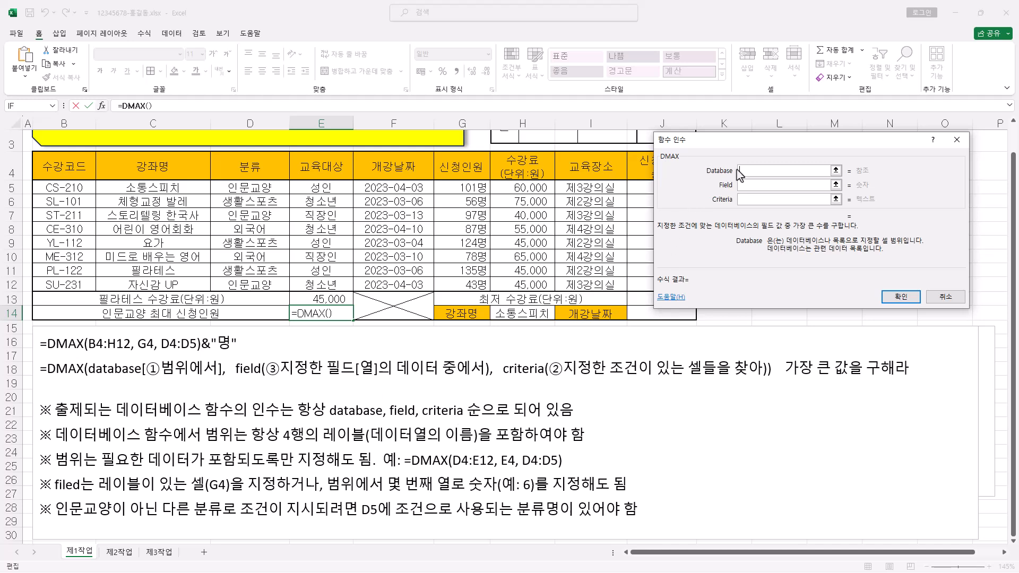
click(740, 187)
click(68, 170)
drag(67, 170, 521, 287)
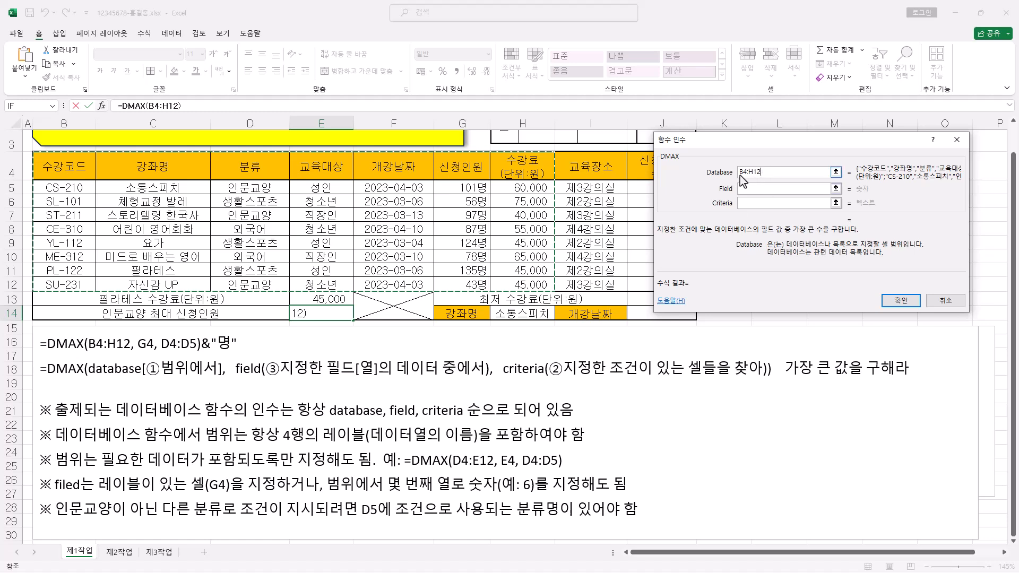
Set the DMAX field to 6 and the criteria to D4:D5, and apply the formula.
click(748, 189)
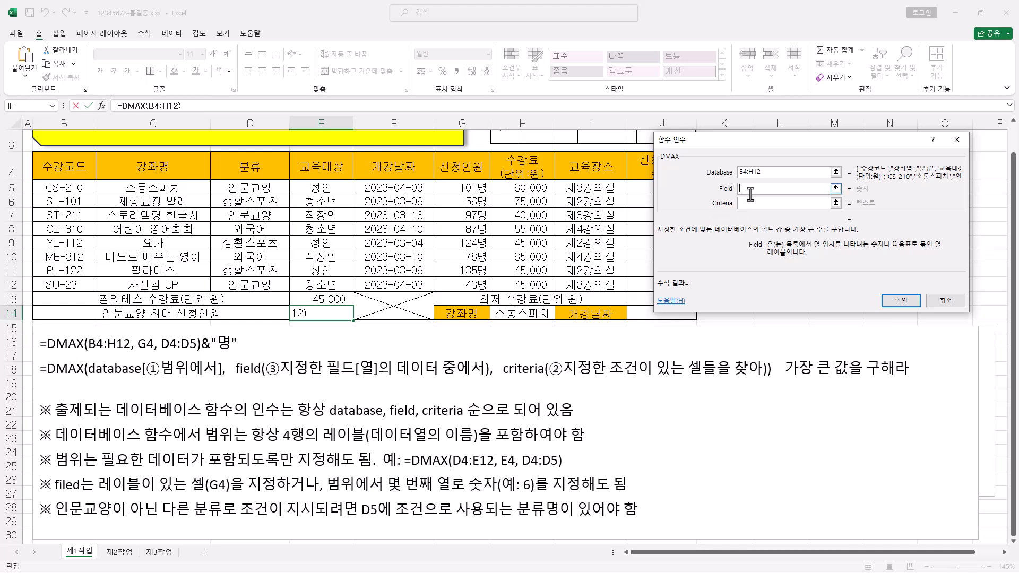
text(6)
click(753, 203)
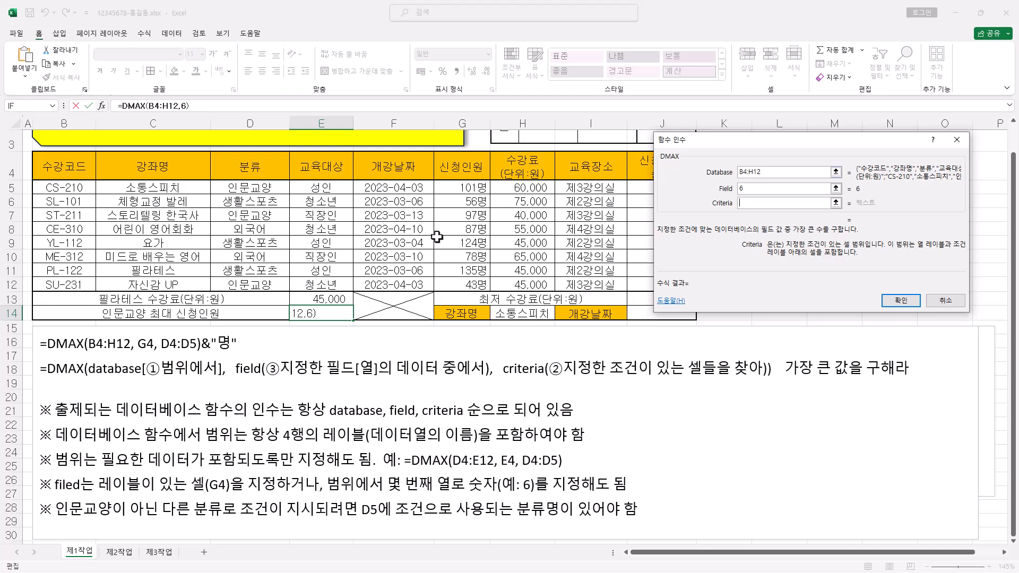
drag(259, 167, 263, 188)
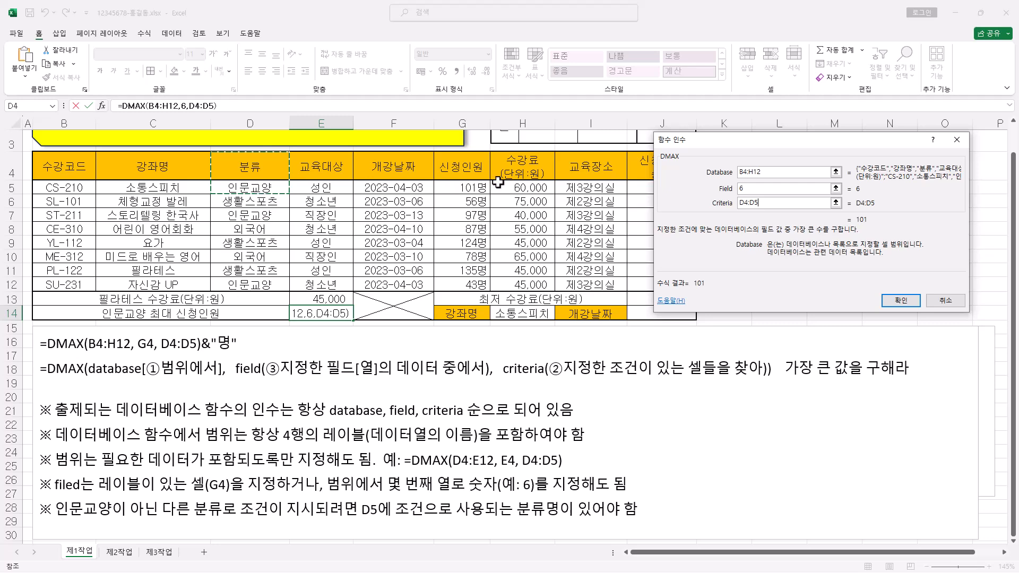
click(905, 301)
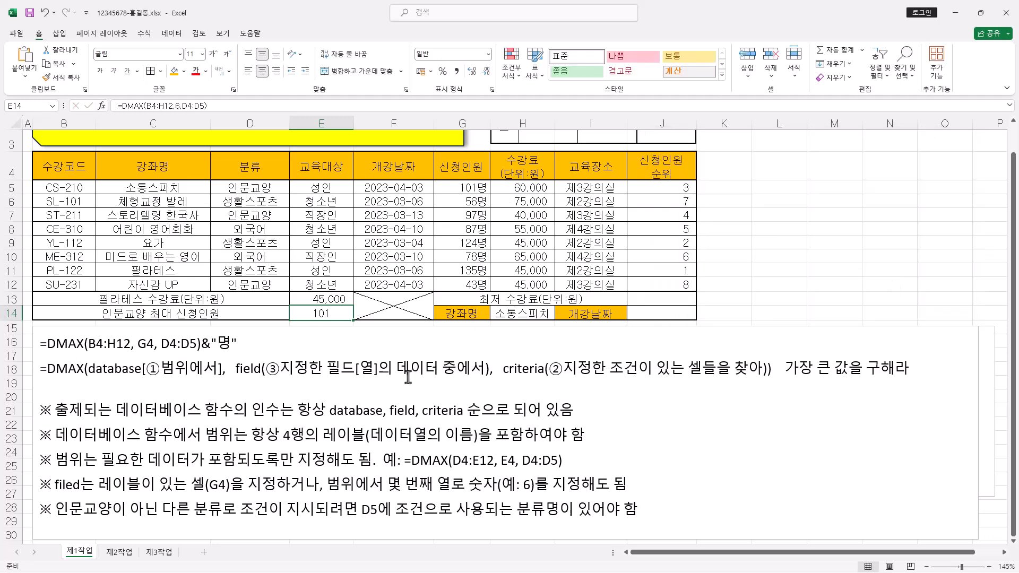
Append &"명" to the DMAX formula in E14.
click(481, 189)
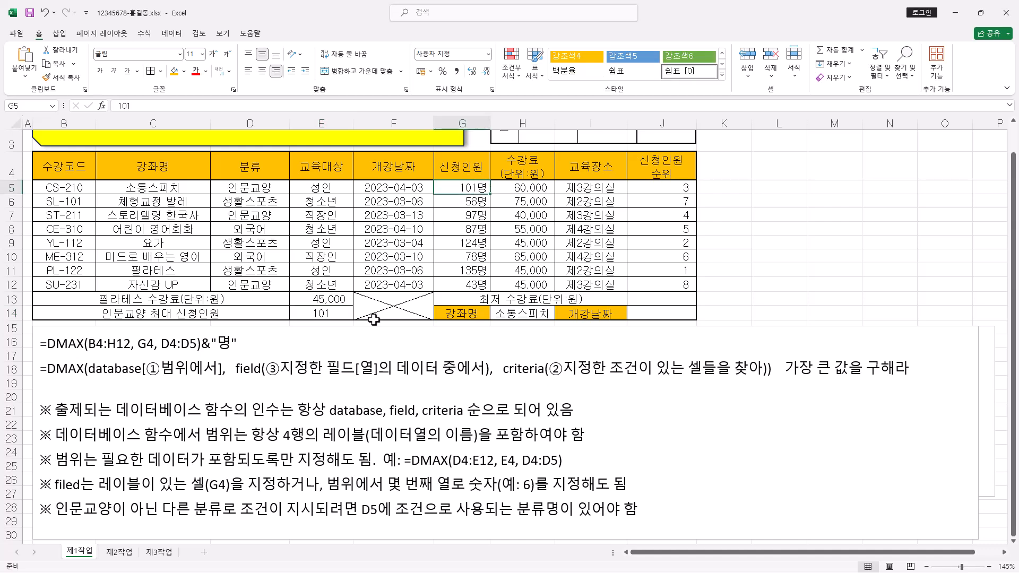
click(333, 314)
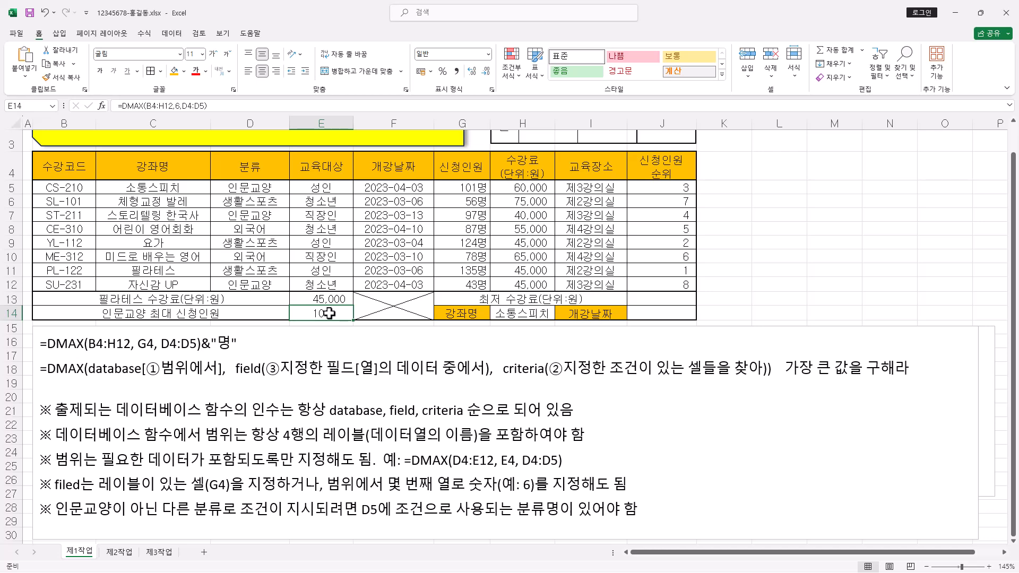
click(220, 104)
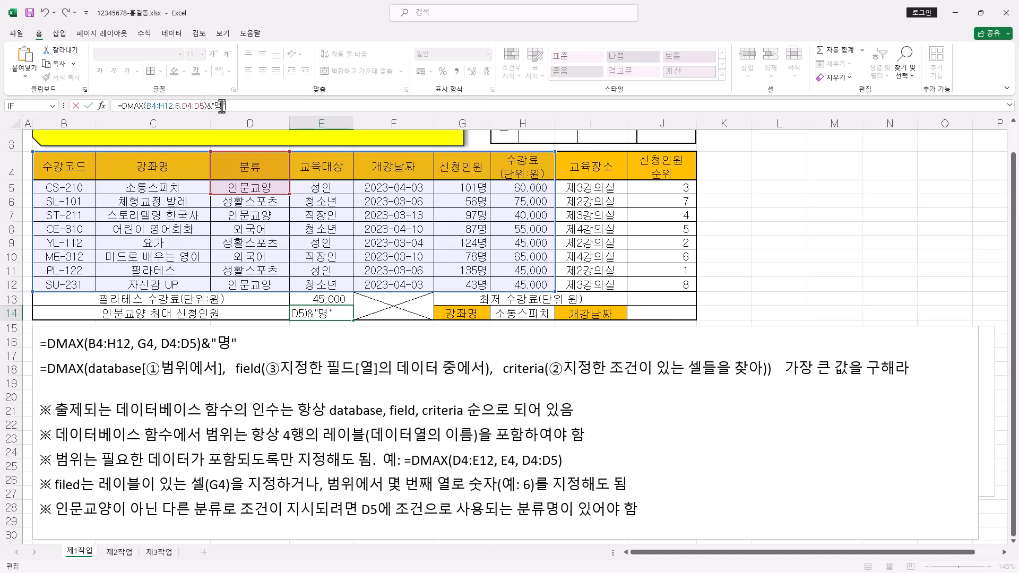
key(Return)
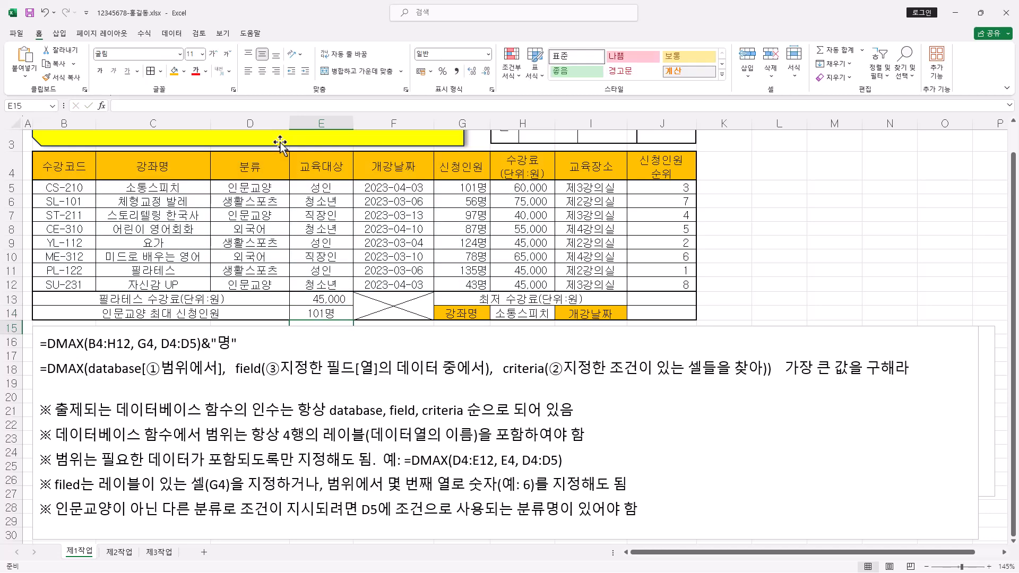
click(339, 315)
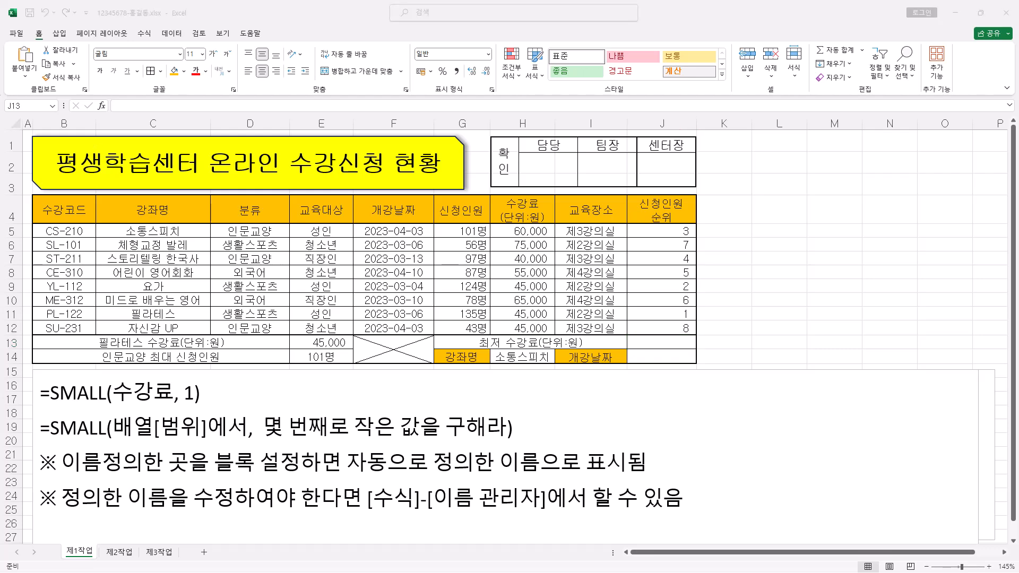
Start a SMALL function in J13 with the named range 수강료 (H5:H12) as its array.
click(292, 27)
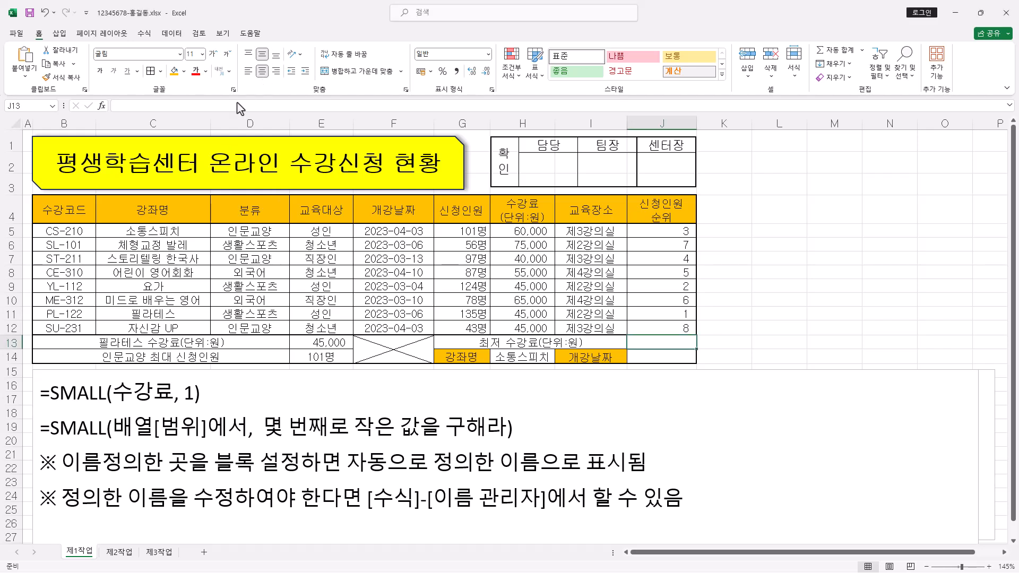
click(163, 107)
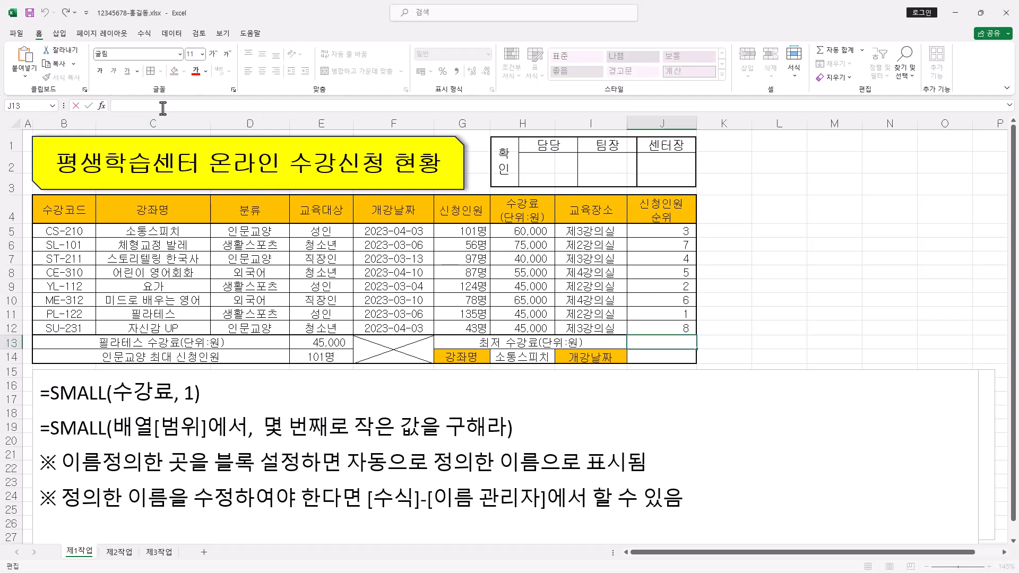
text(=SMALL()
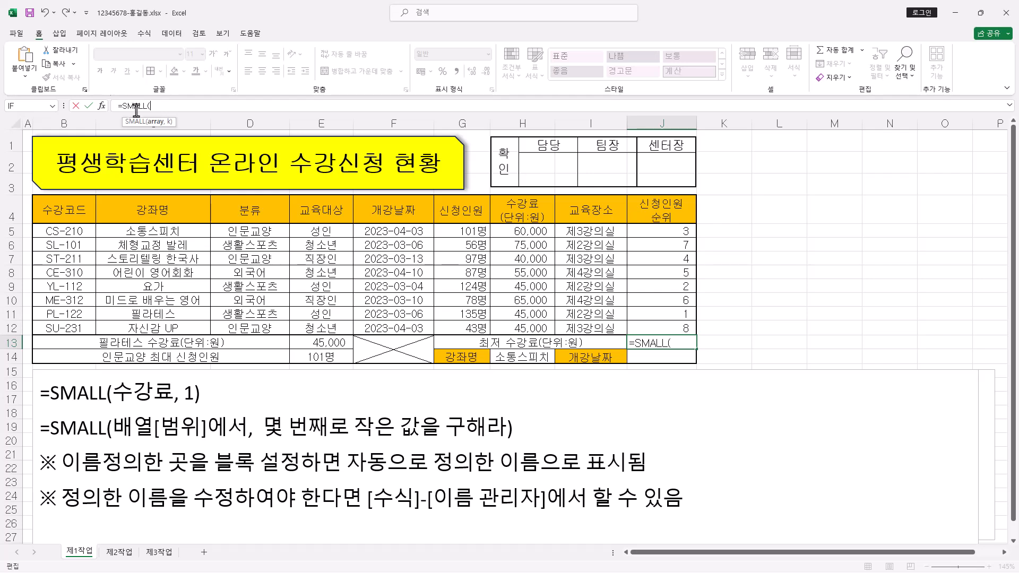
click(99, 105)
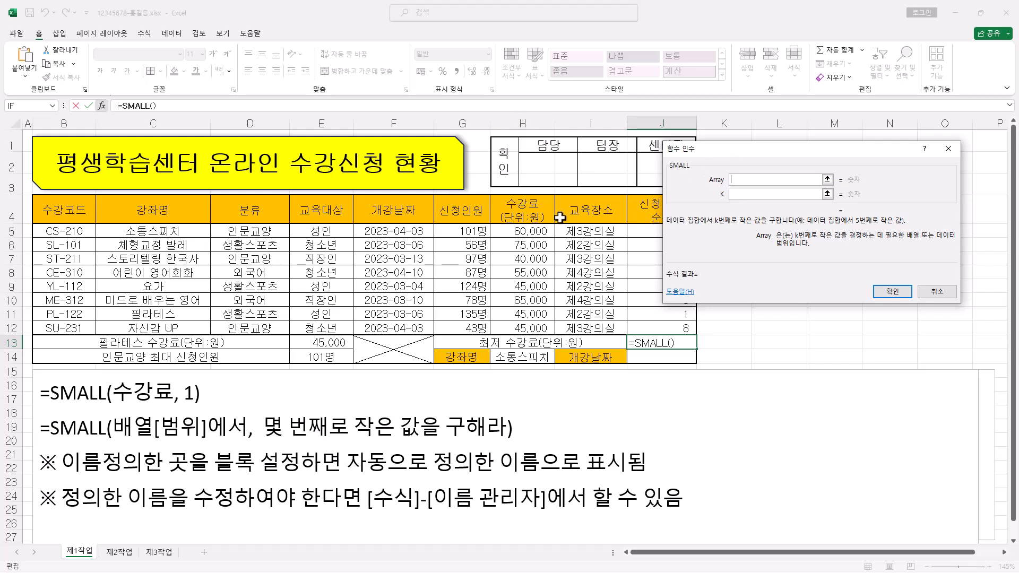
drag(531, 232, 525, 329)
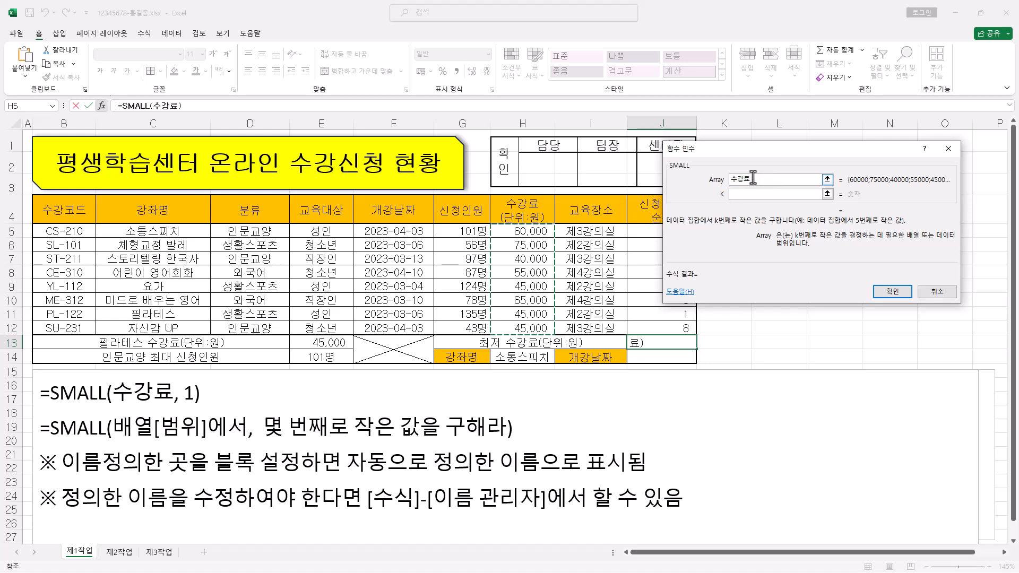
Set K of the SMALL function to 1, apply the formula, and give J13 the comma style.
click(741, 195)
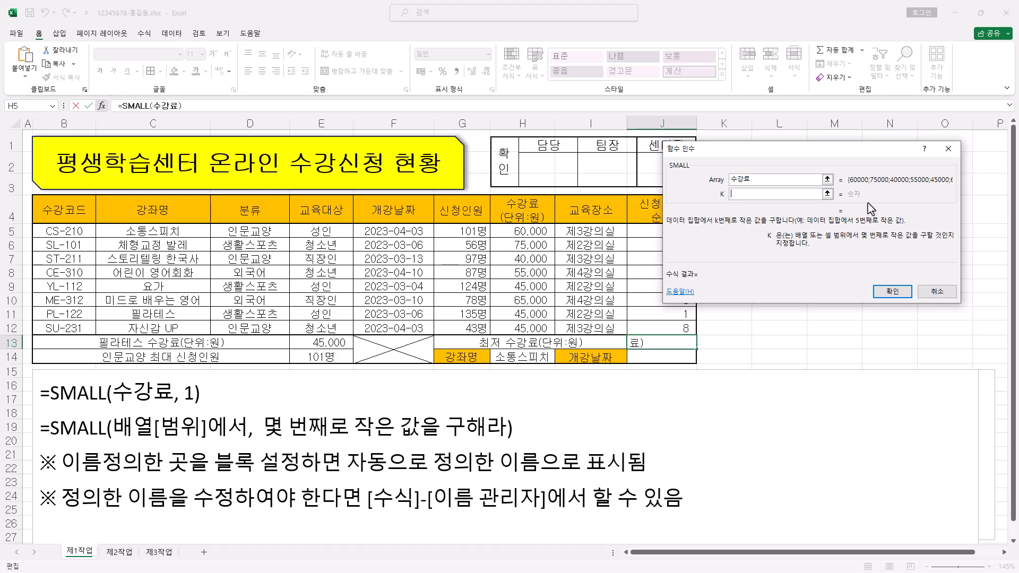
text(1)
click(893, 292)
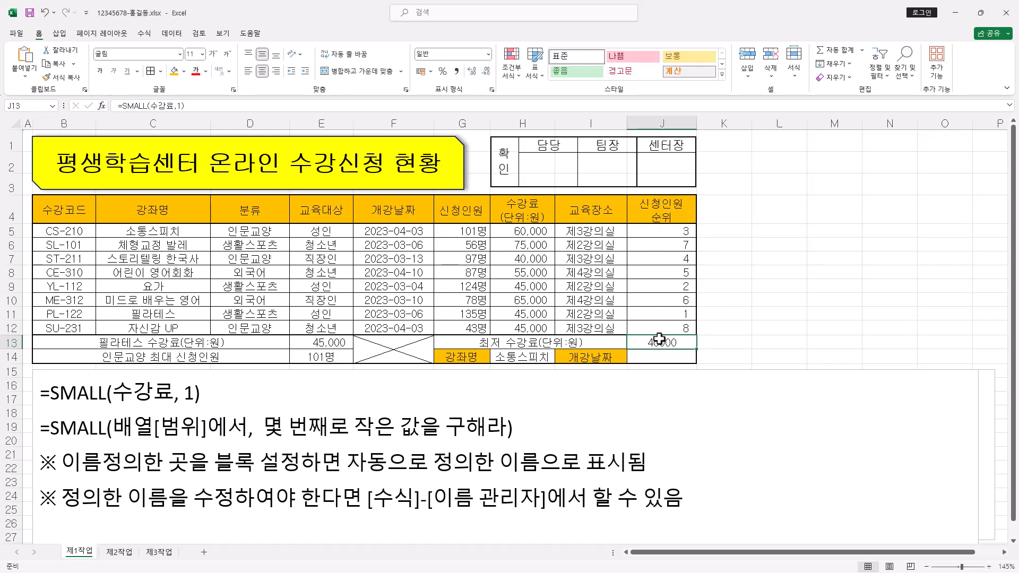
click(455, 74)
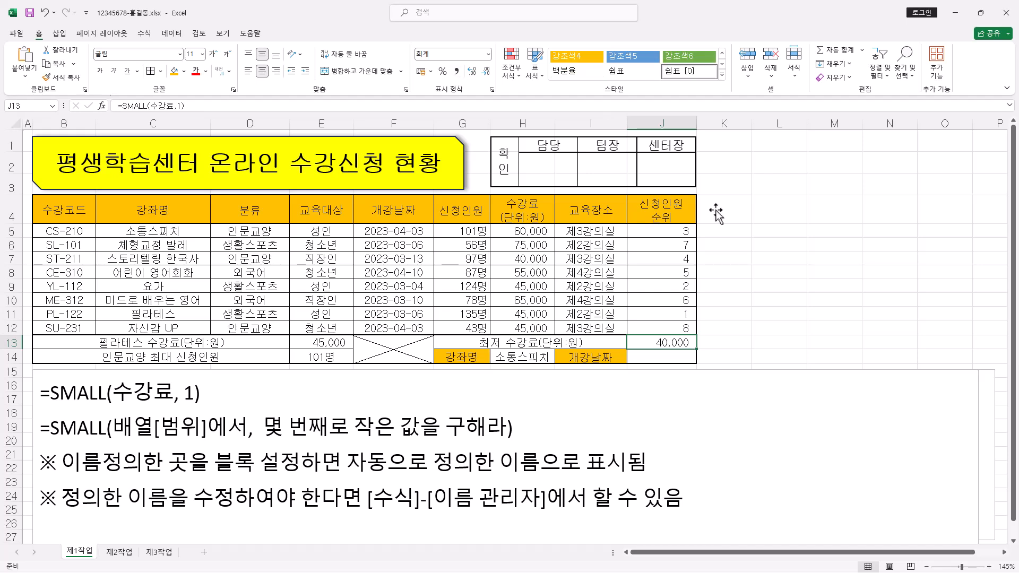
Start a VLOOKUP function in J14 with H14 as the lookup value and C5:H12 as the table array.
click(675, 357)
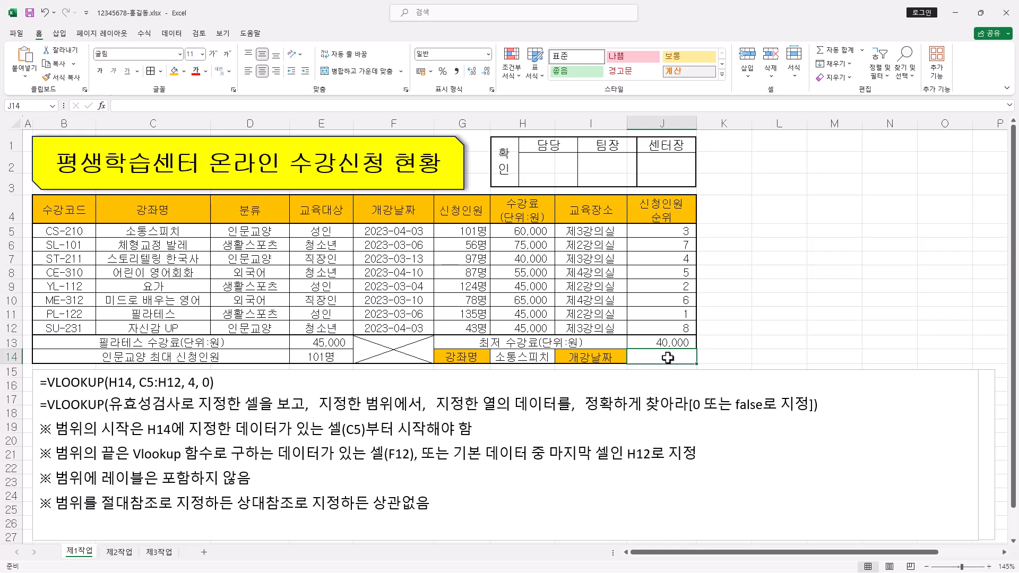
click(158, 105)
text(=VLOOKUP()
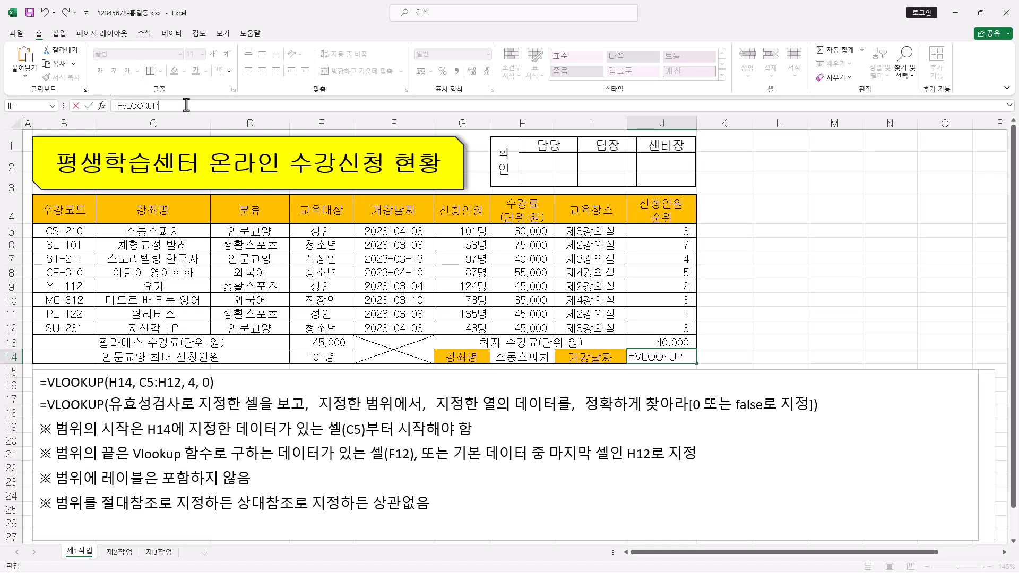
click(101, 106)
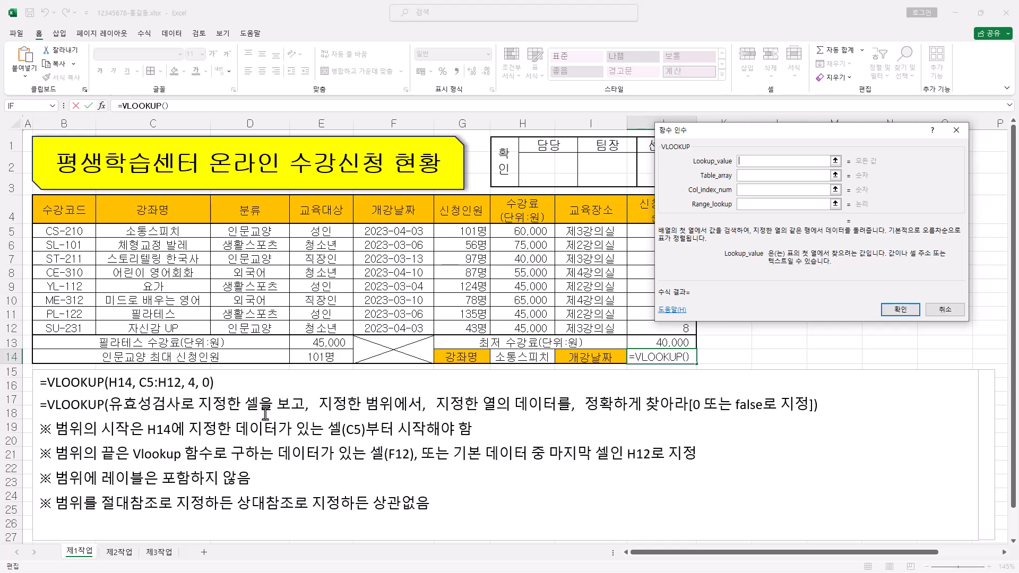
click(534, 358)
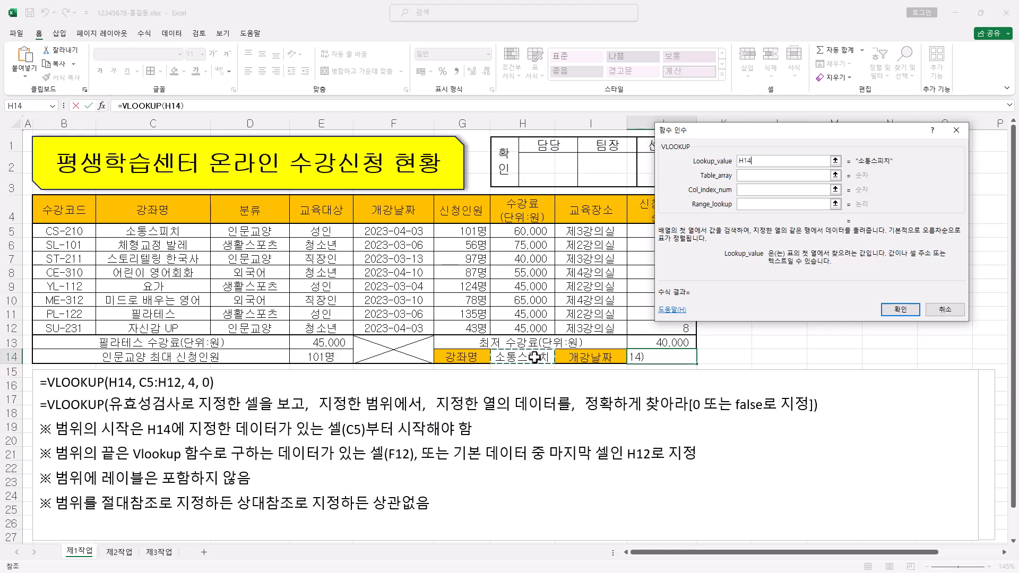
click(744, 176)
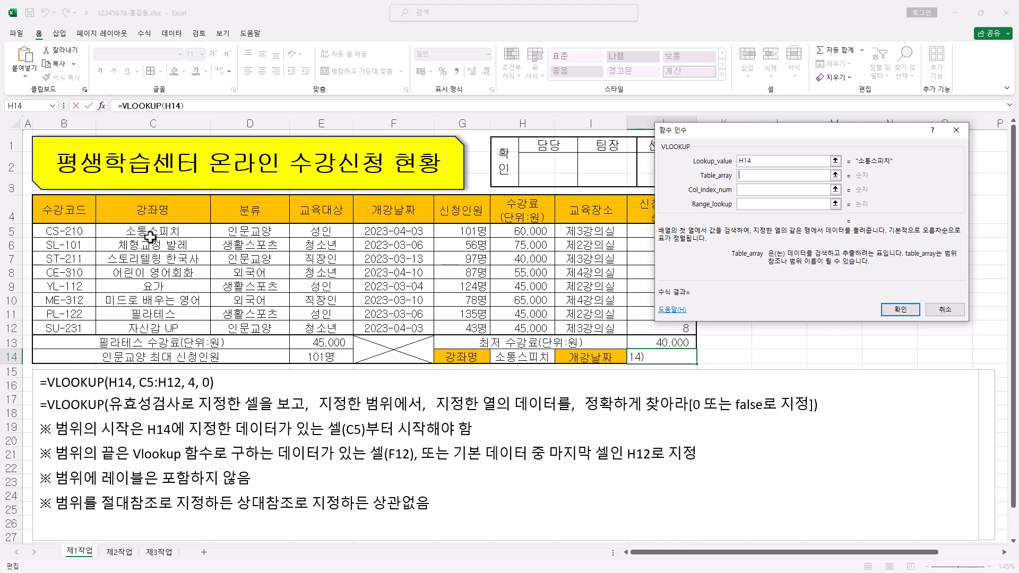
drag(154, 232, 383, 326)
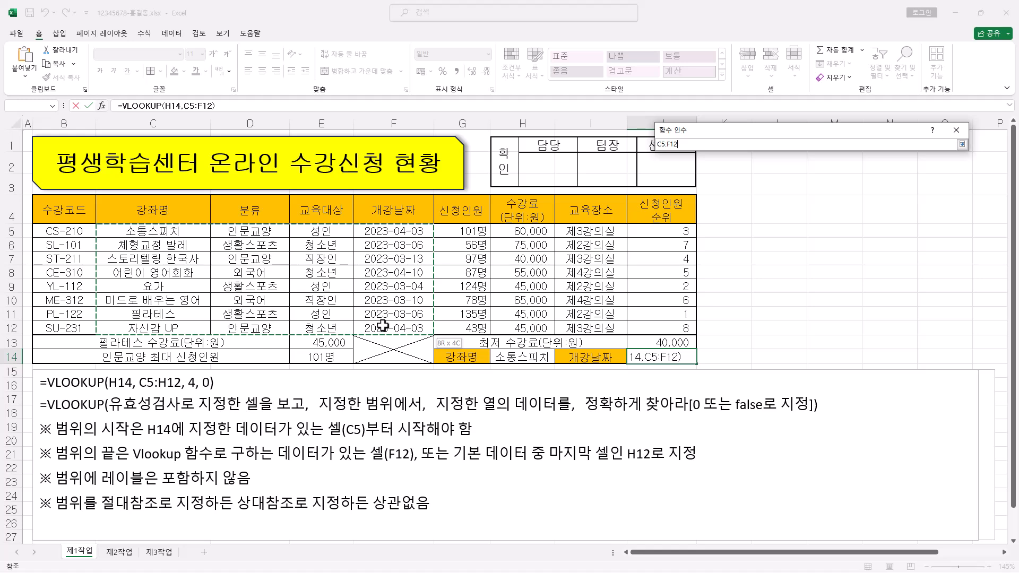
drag(383, 326, 510, 330)
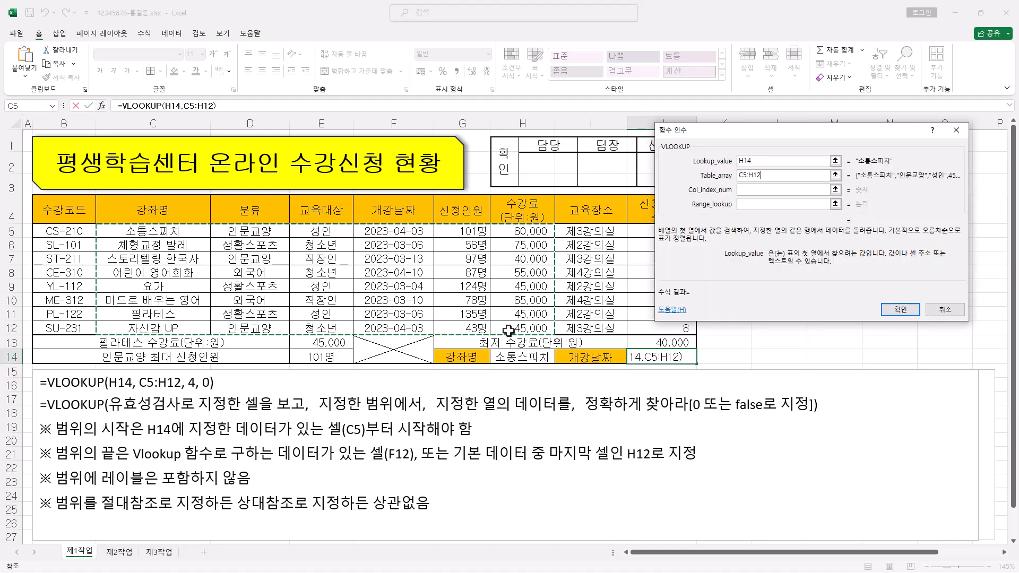
Complete the VLOOKUP with column index 4 and range lookup 0, and format J14 as a short date (간단한 날짜).
click(762, 190)
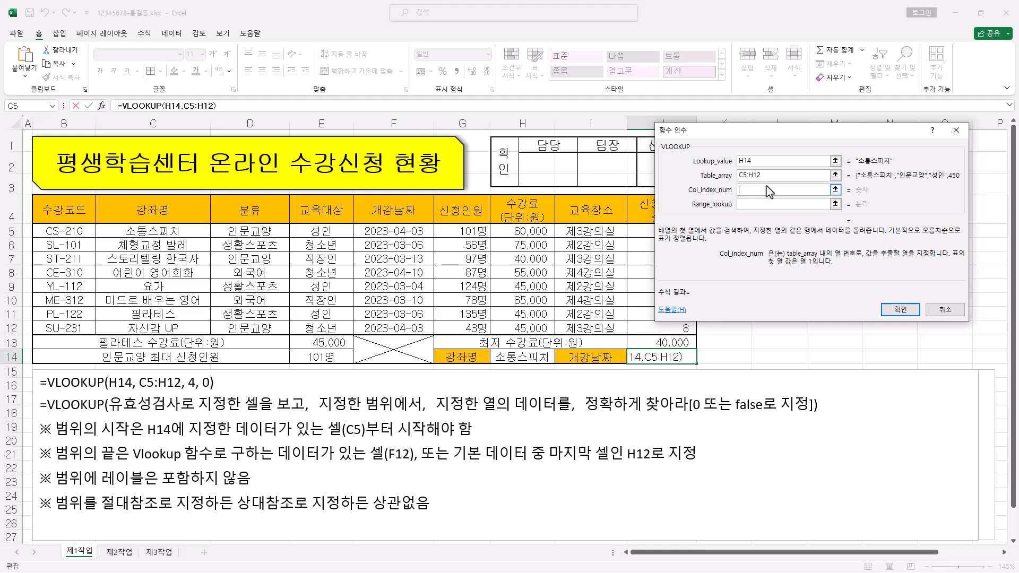
text(4)
click(758, 205)
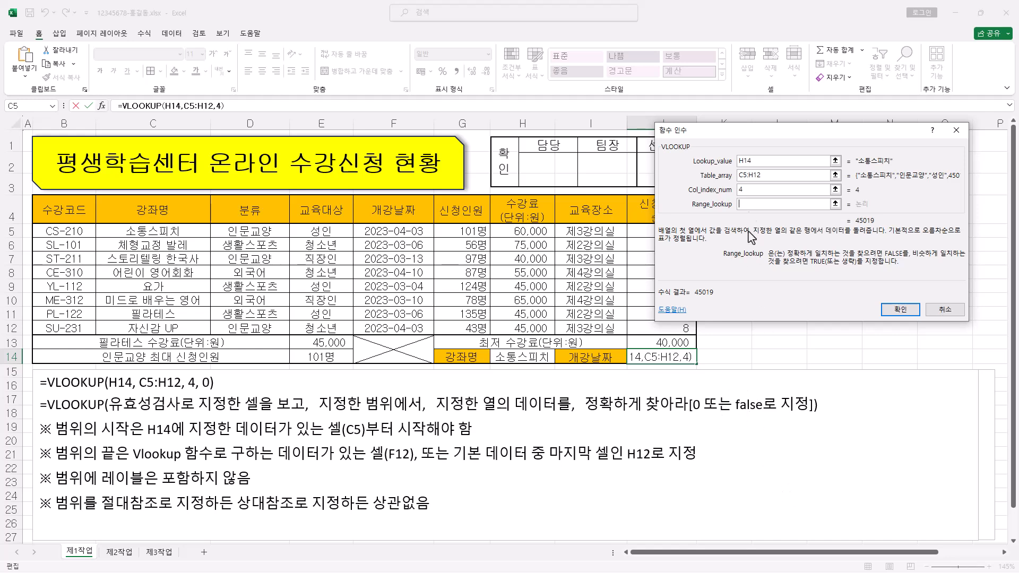
text(0)
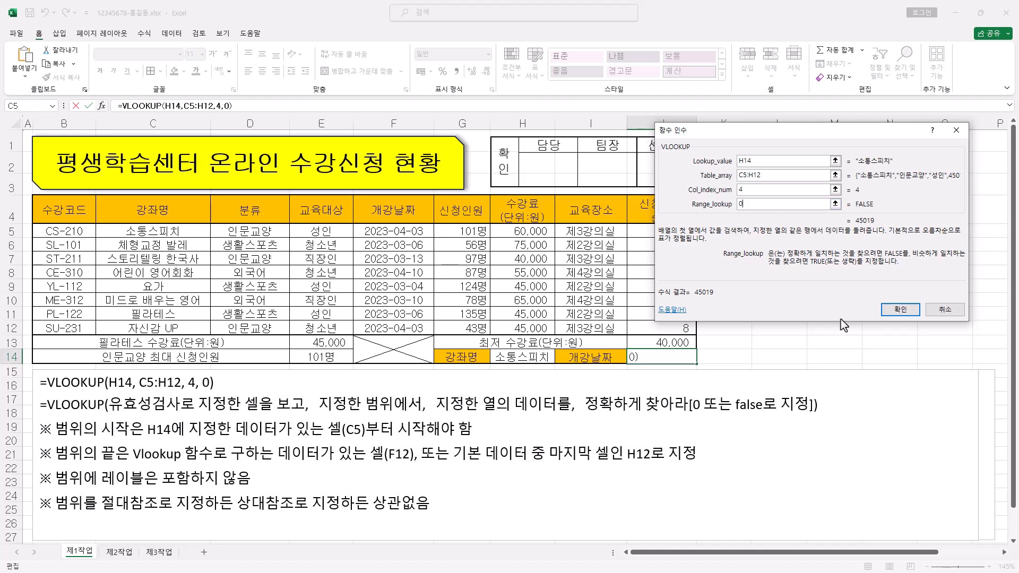
click(901, 310)
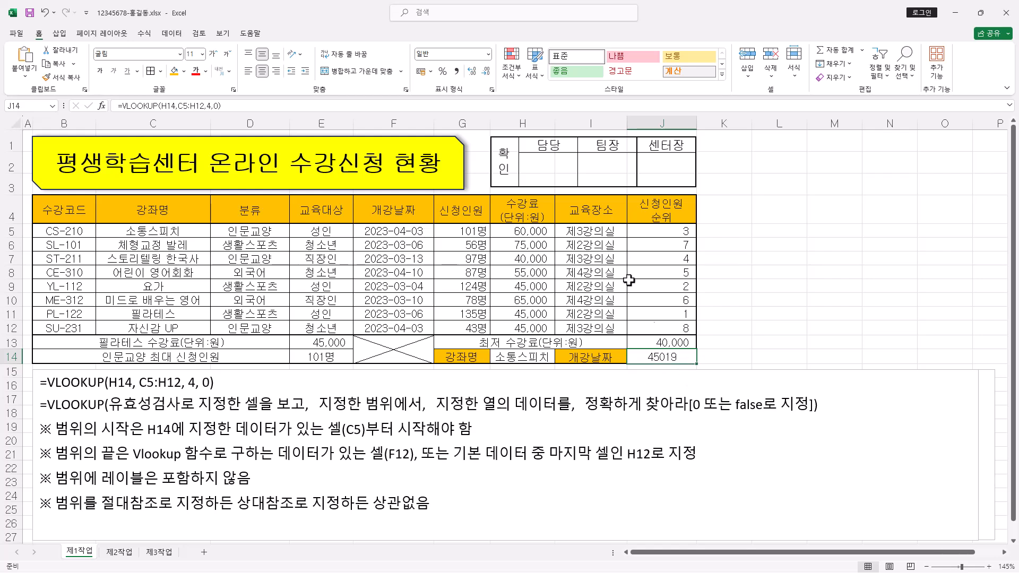
click(488, 55)
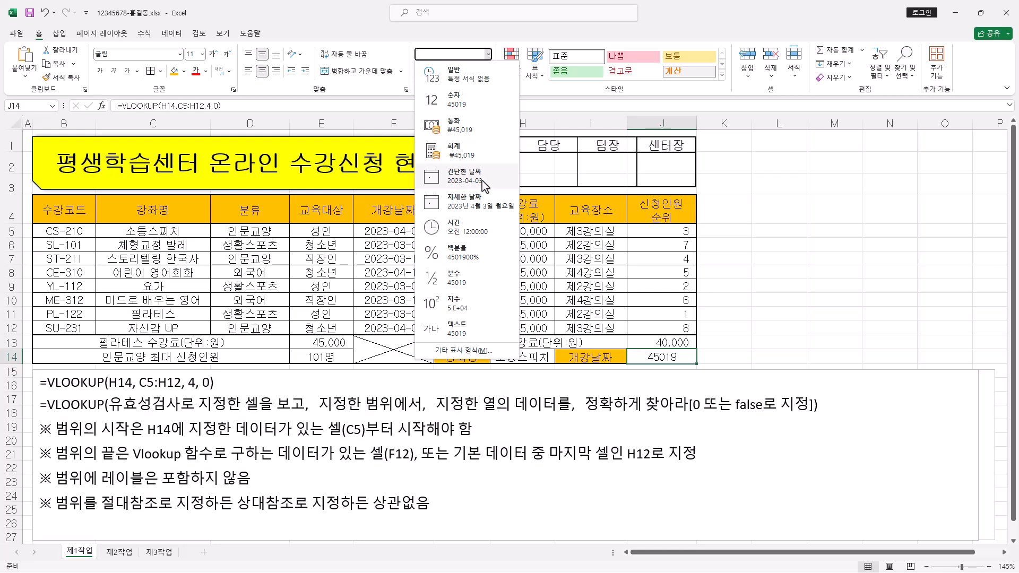
click(480, 184)
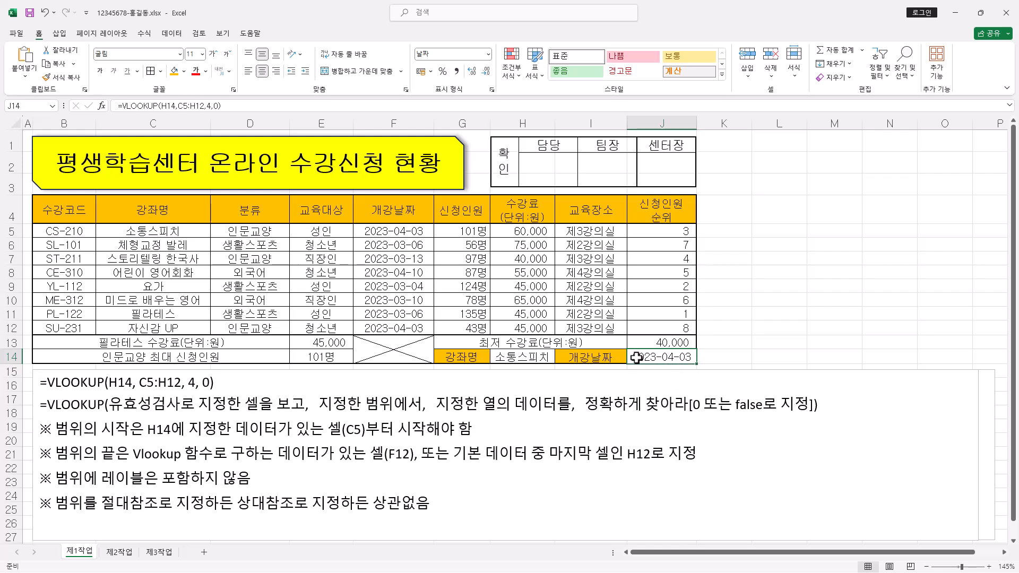
Auto-fit the width of column J and widen the approval-box picture to line up with the table's right edge.
double_click(697, 123)
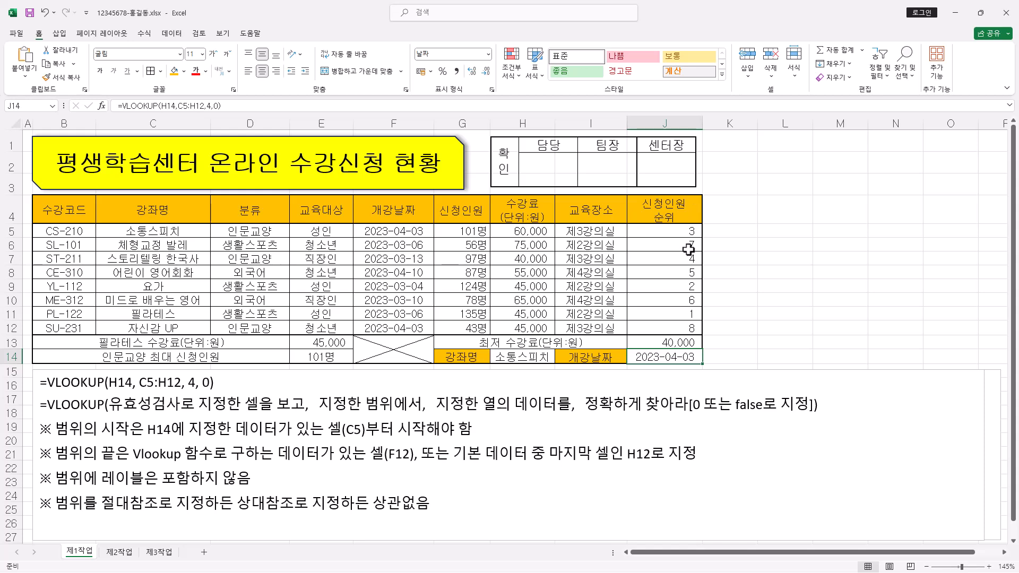
click(694, 175)
drag(697, 159, 701, 160)
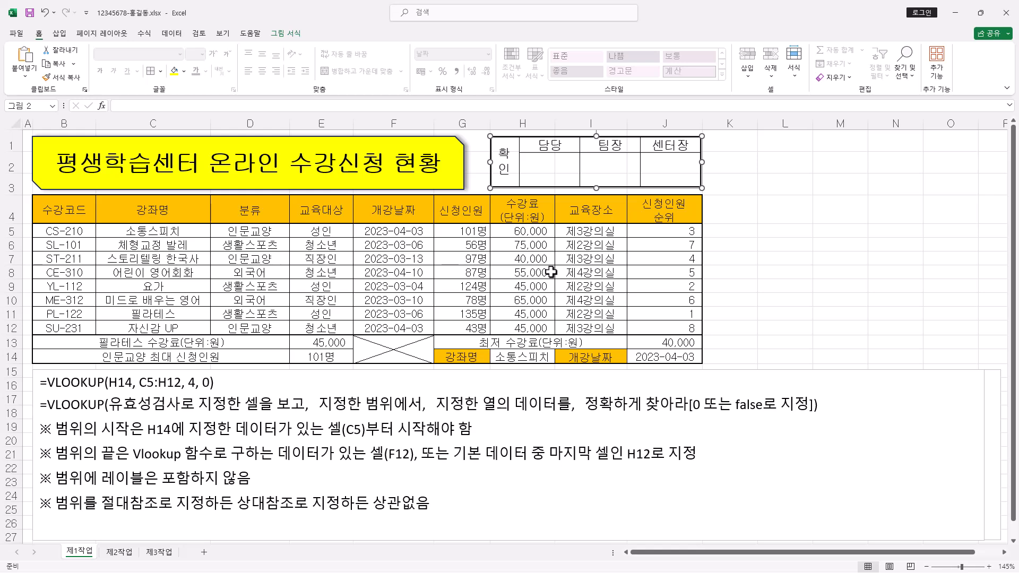
Start a formula-based conditional formatting rule for B5:J12 with the condition =$G5>=100.
drag(62, 236, 648, 332)
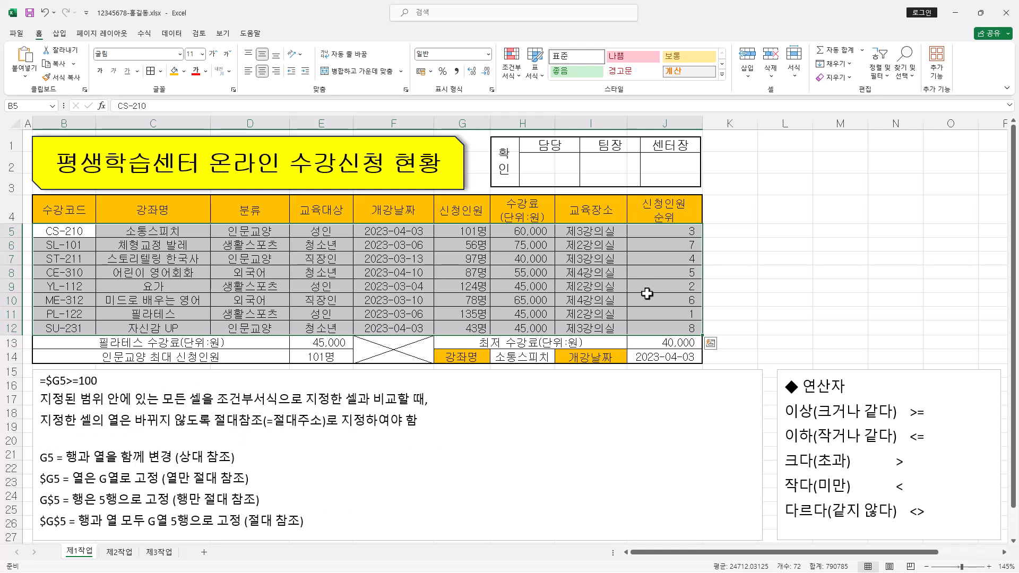
click(512, 74)
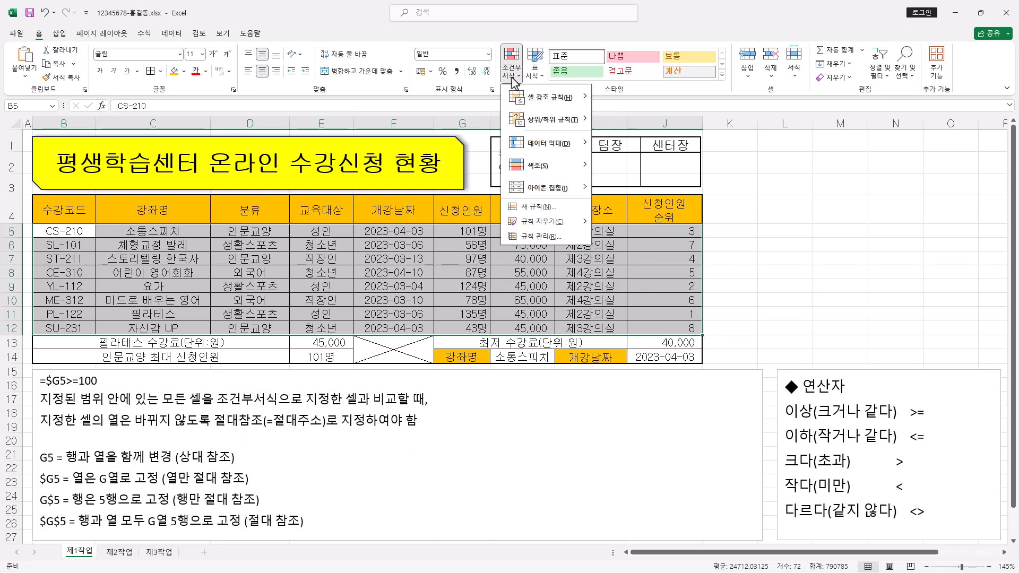
click(555, 216)
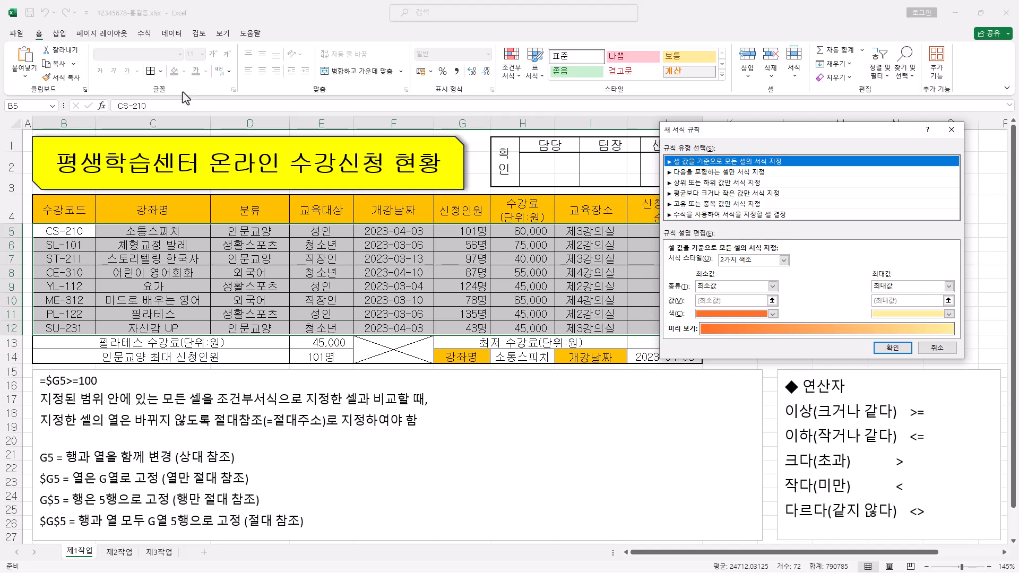
click(721, 215)
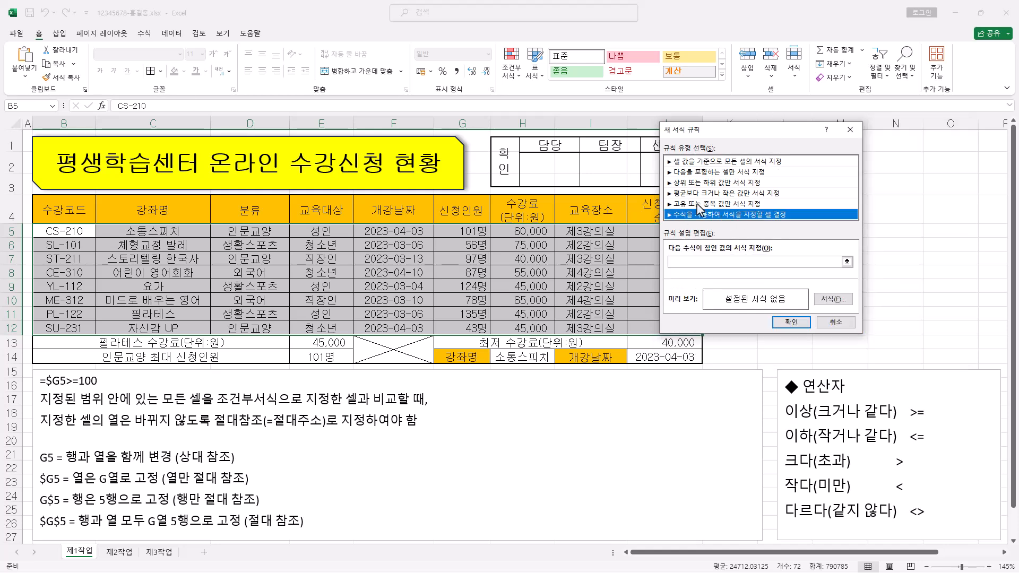
click(672, 264)
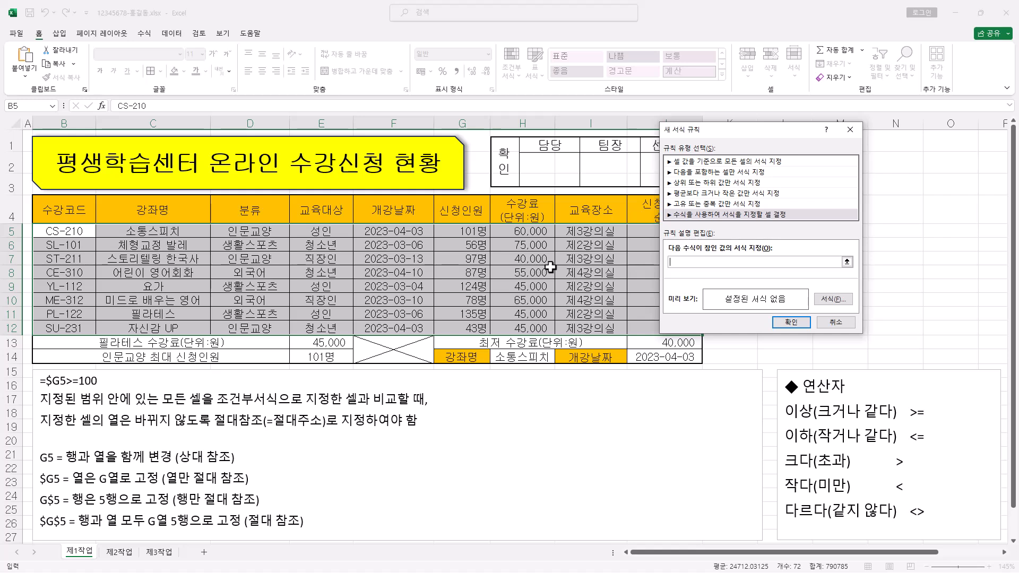
click(469, 232)
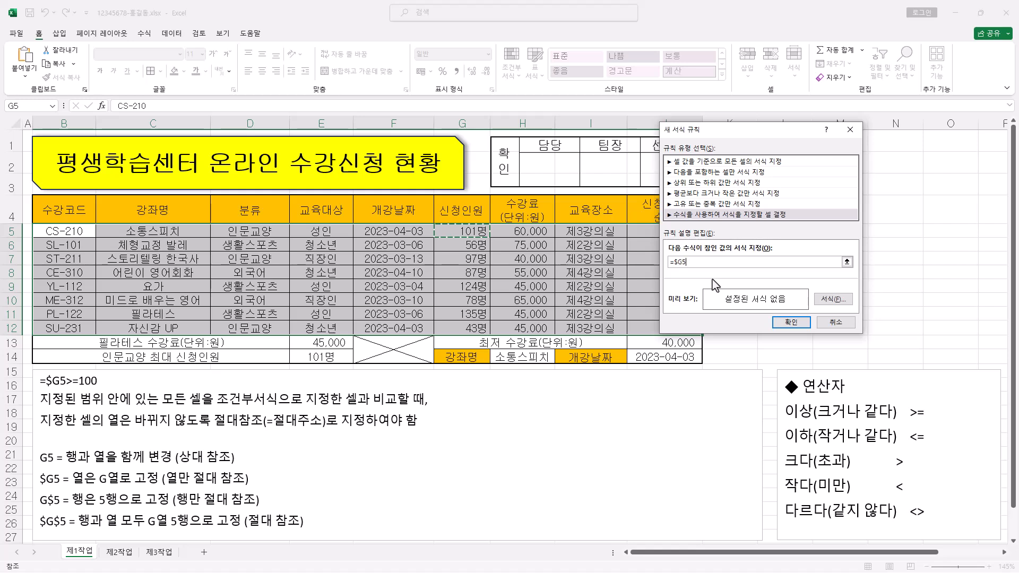
click(676, 262)
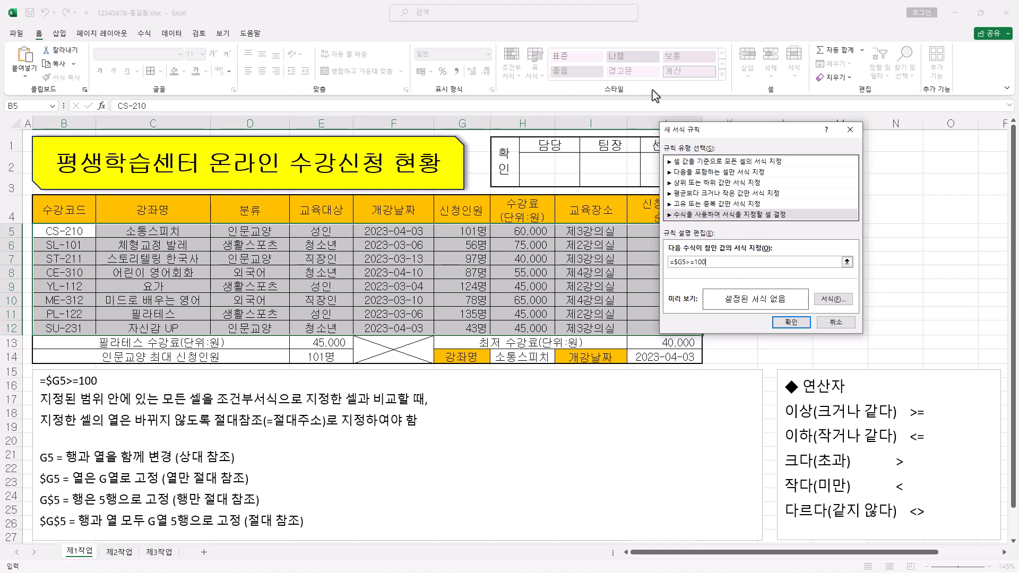
Set the rule's font to standard blue and bold (굵게), and apply the rule to the table.
click(845, 301)
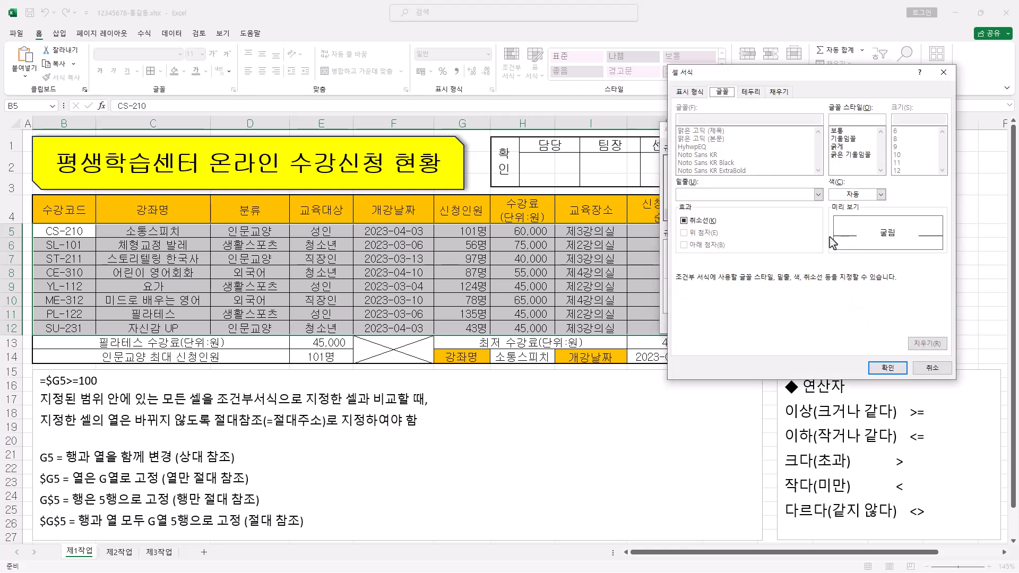
click(882, 195)
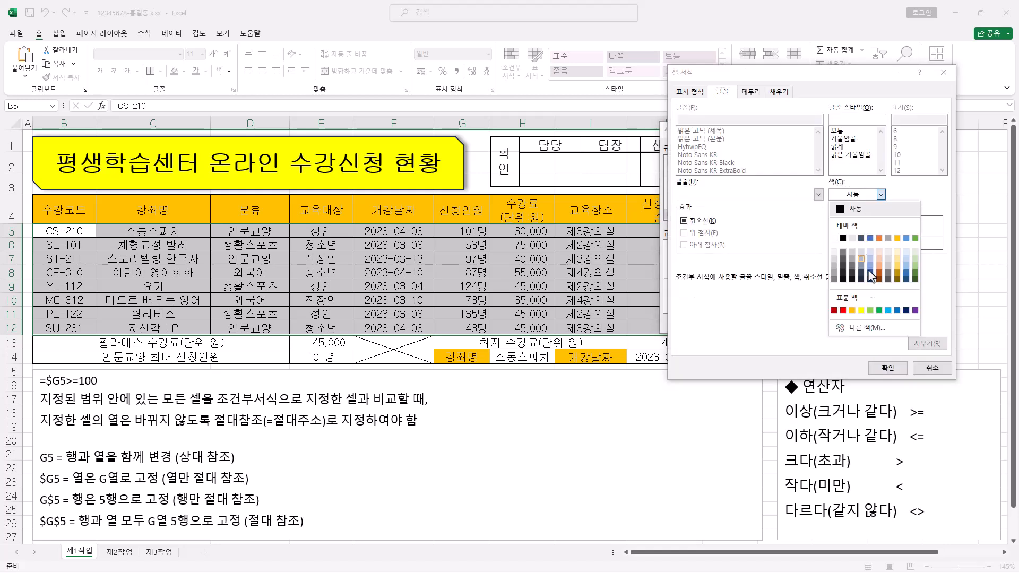
click(896, 312)
click(839, 148)
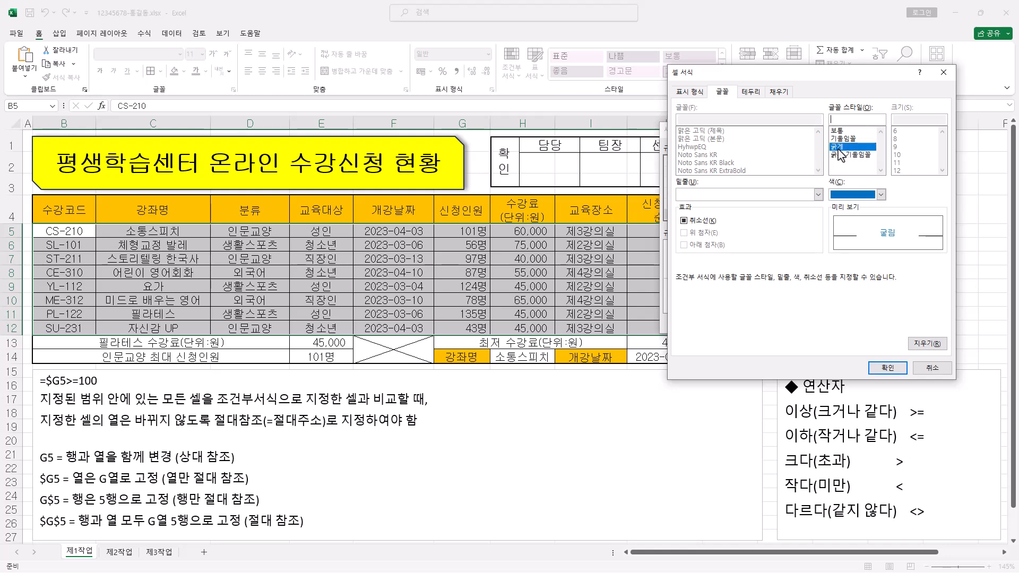
click(897, 374)
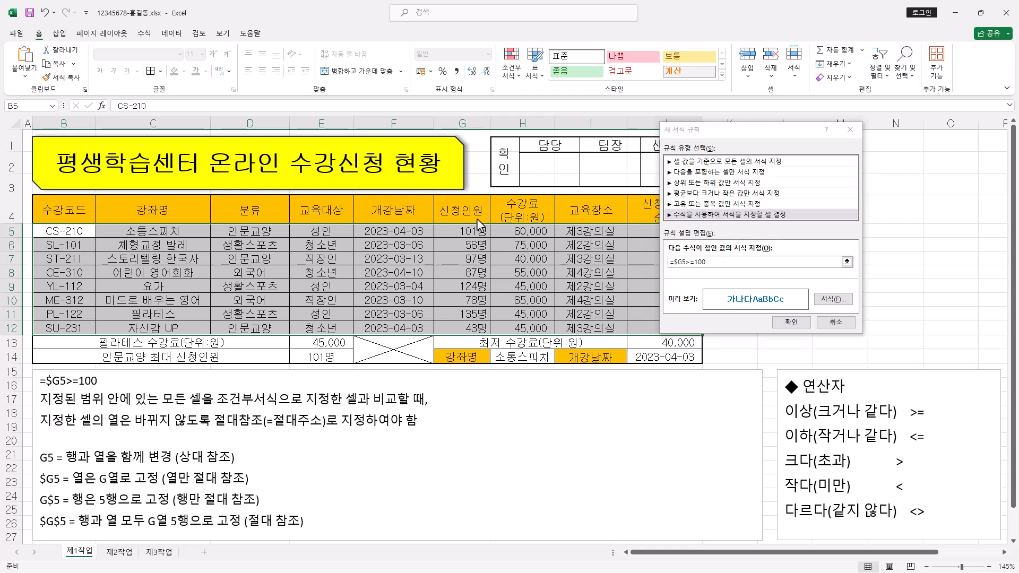
click(791, 324)
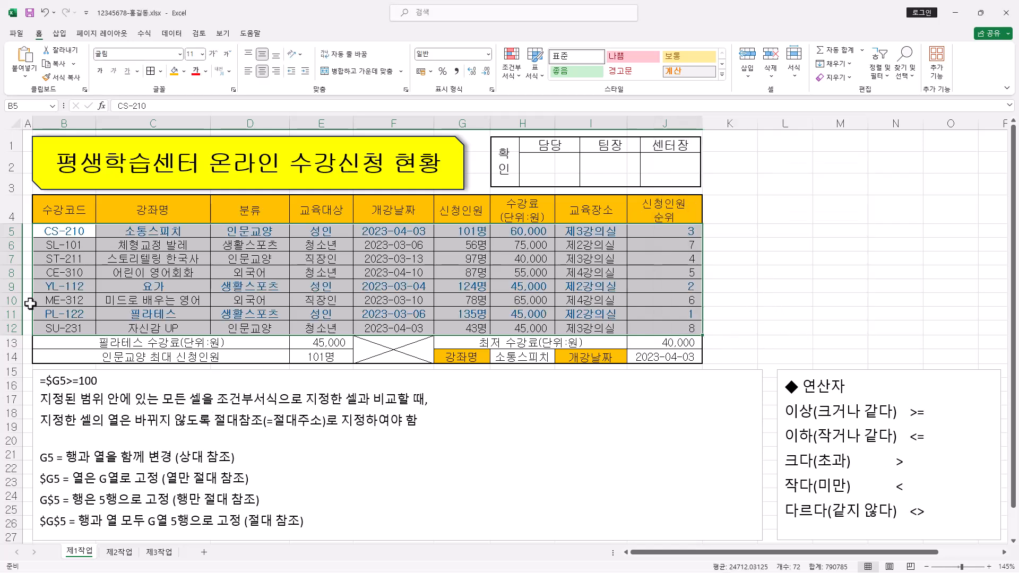
click(517, 314)
click(459, 313)
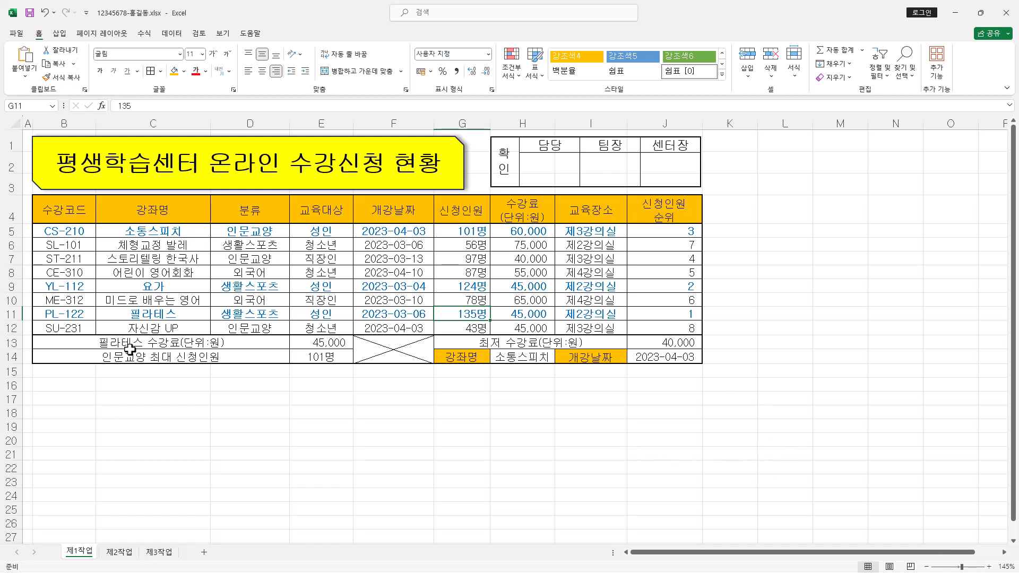
Copy B4:H12 from 제1작업 and paste it at B2 of the 제2작업 sheet, keeping the source column widths.
drag(67, 212, 538, 321)
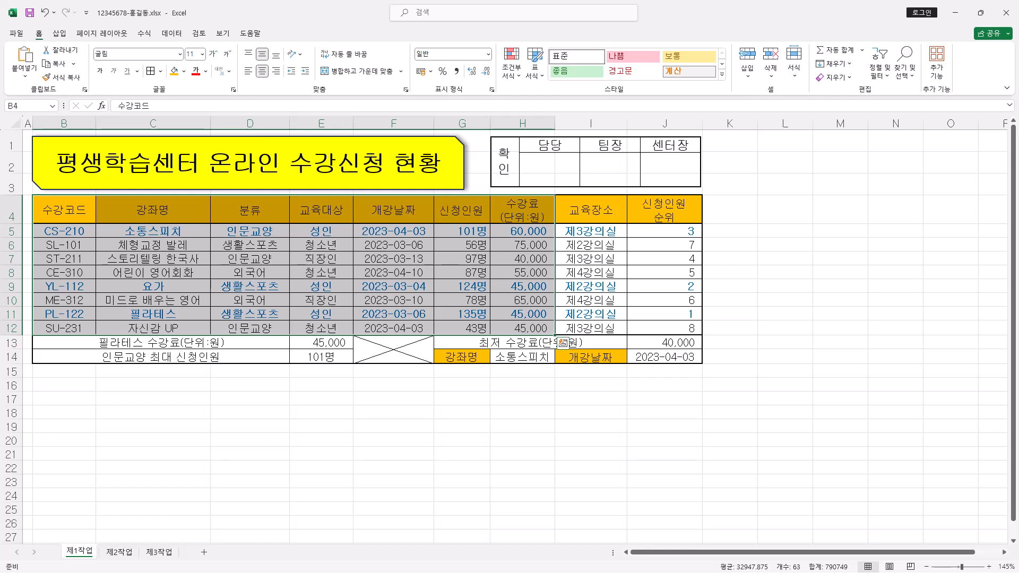
key(ctrl+c)
key(ctrl+c)
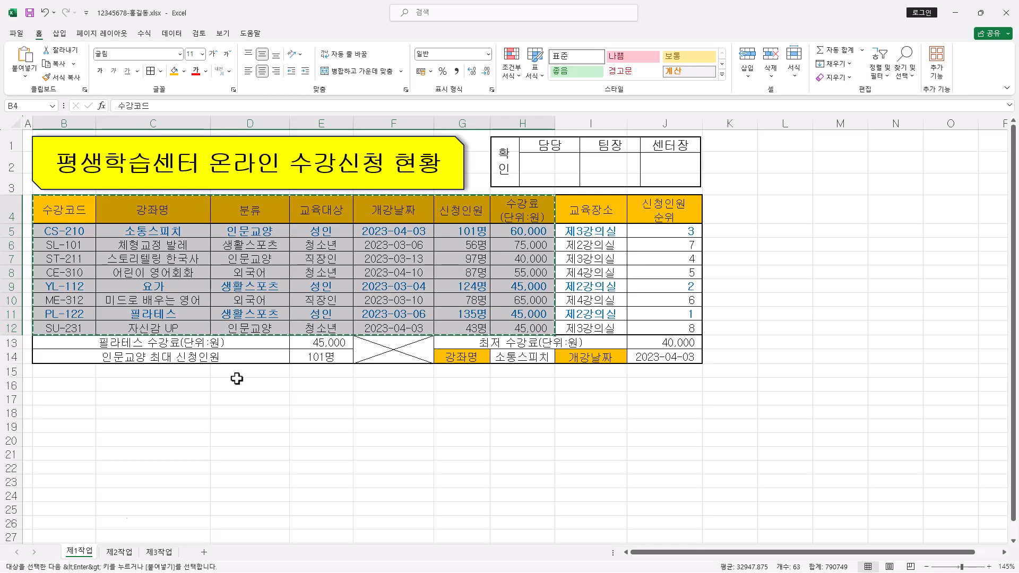
click(117, 552)
click(51, 140)
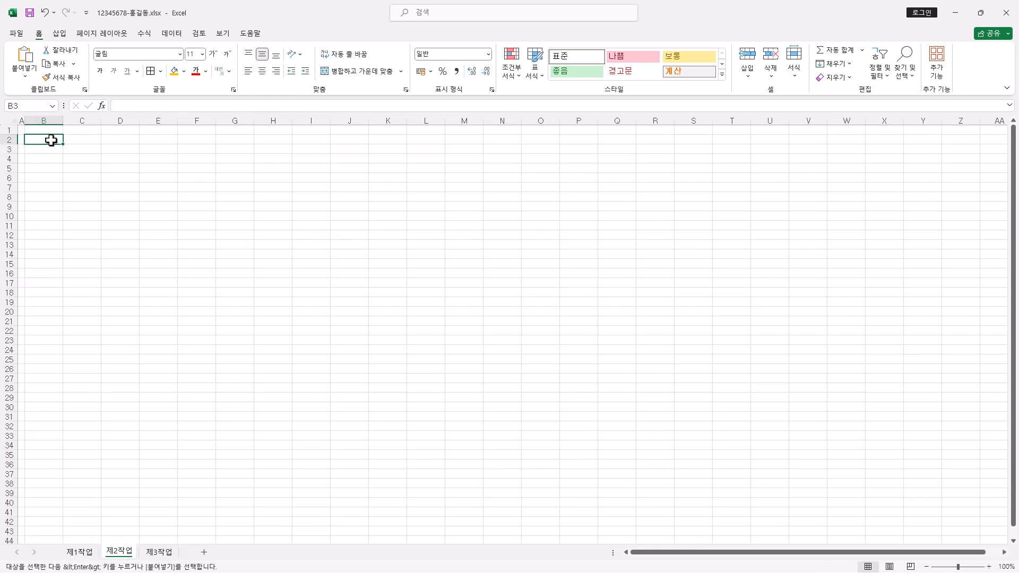
click(24, 74)
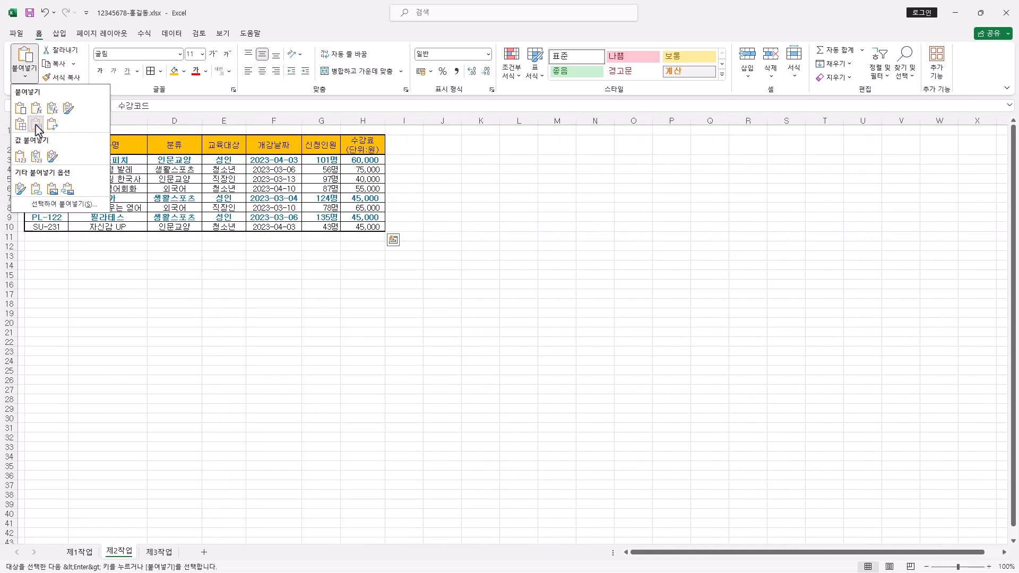
click(37, 126)
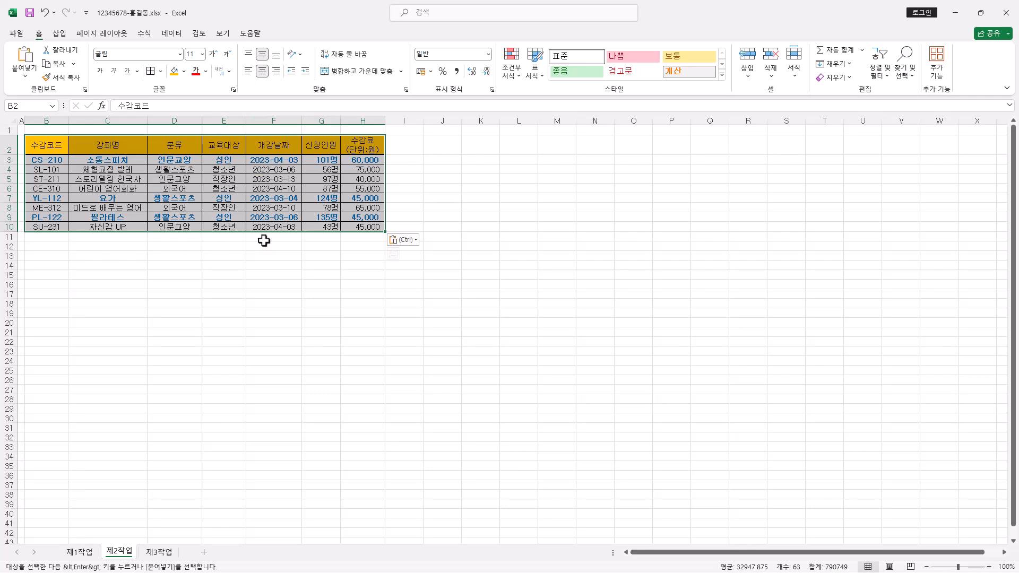
scroll(264, 240, up, 2)
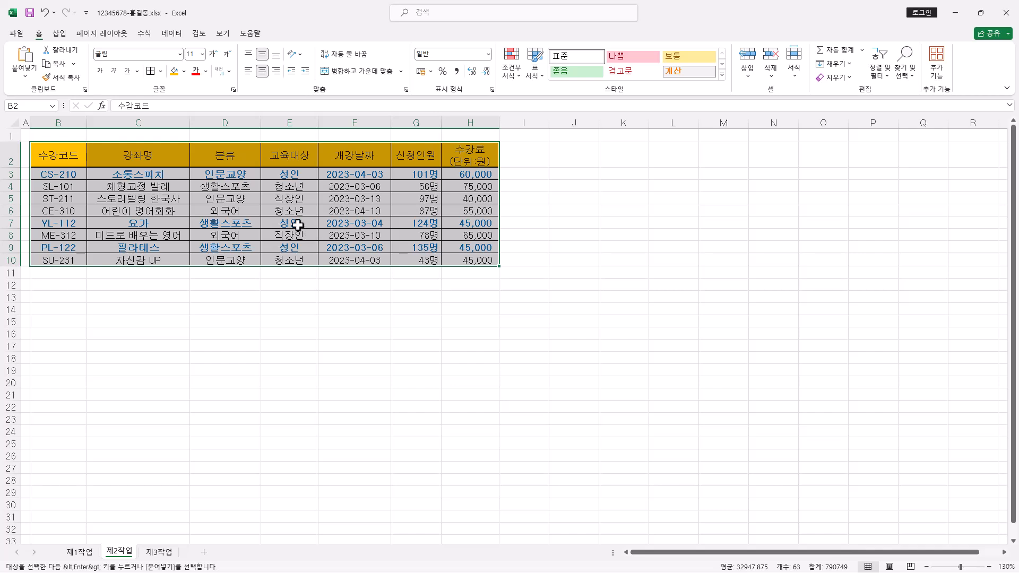
Merge and center B11:G11 and enter the label 인문교양 신청인원 평균.
click(71, 272)
drag(70, 273, 413, 277)
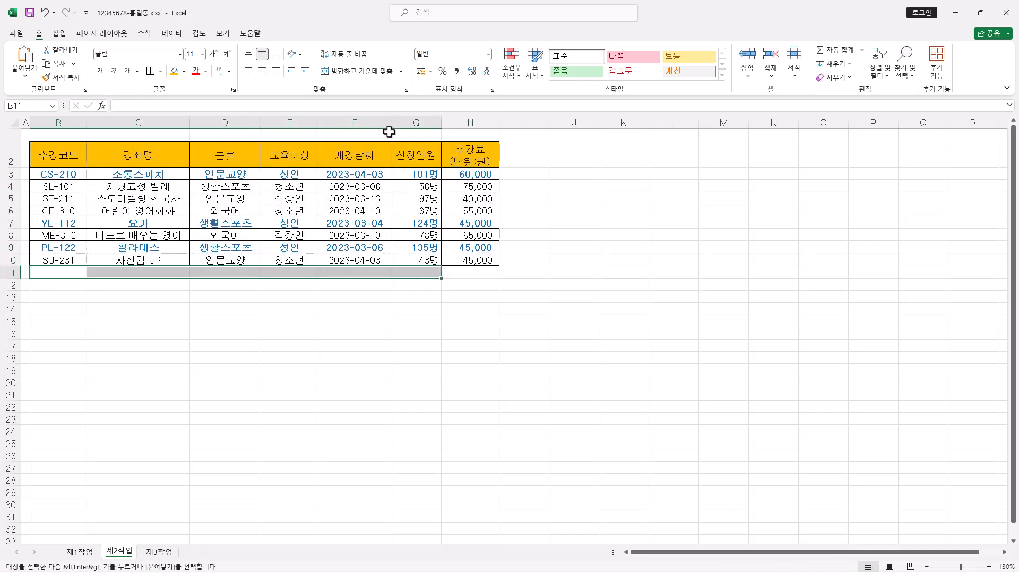
click(372, 80)
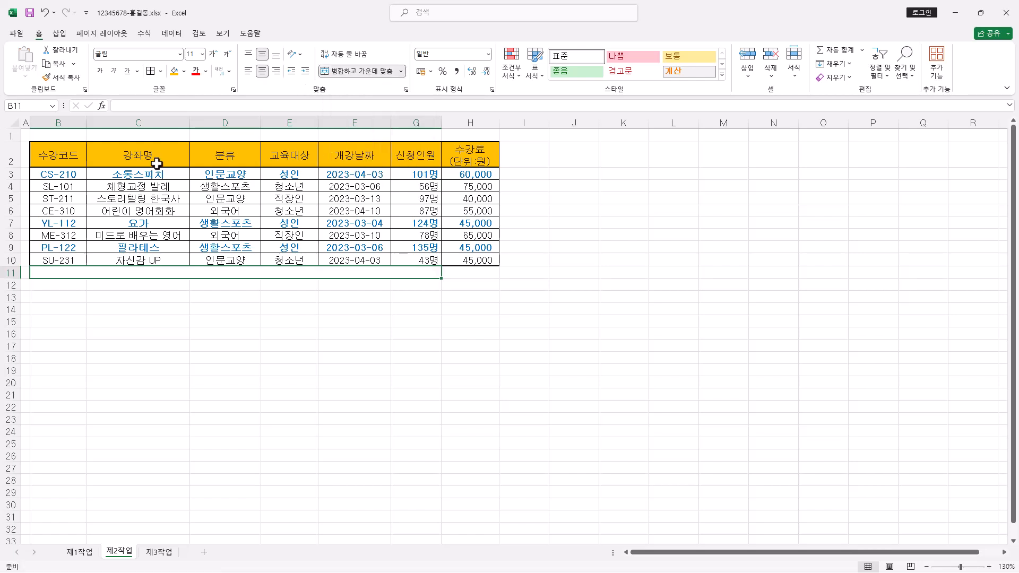
text(인문교양 신청인원 평균)
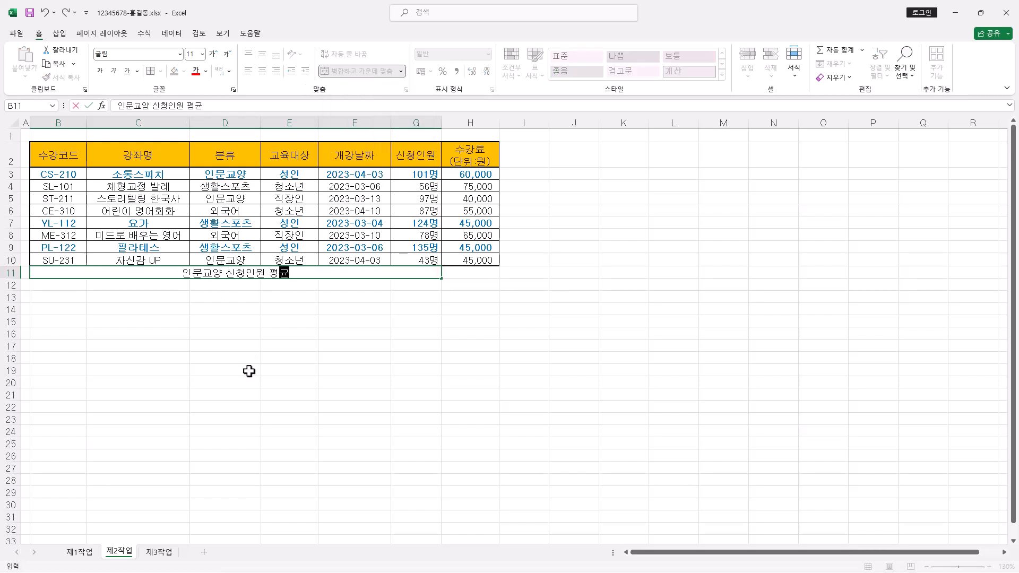
Start a DAVERAGE function in H11 with B2:H10 as its database.
click(474, 273)
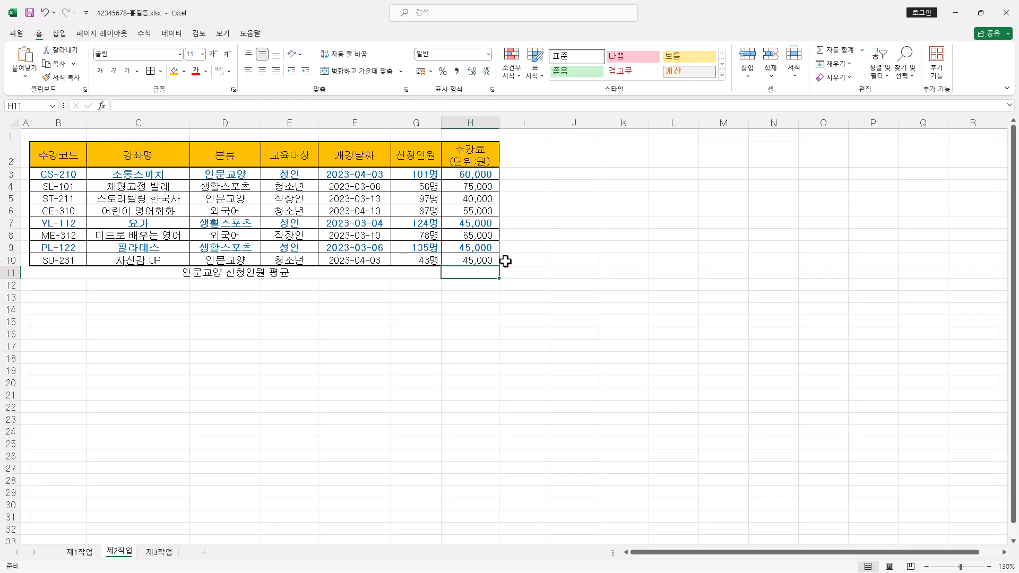
click(137, 106)
text(=DAVERAGE()
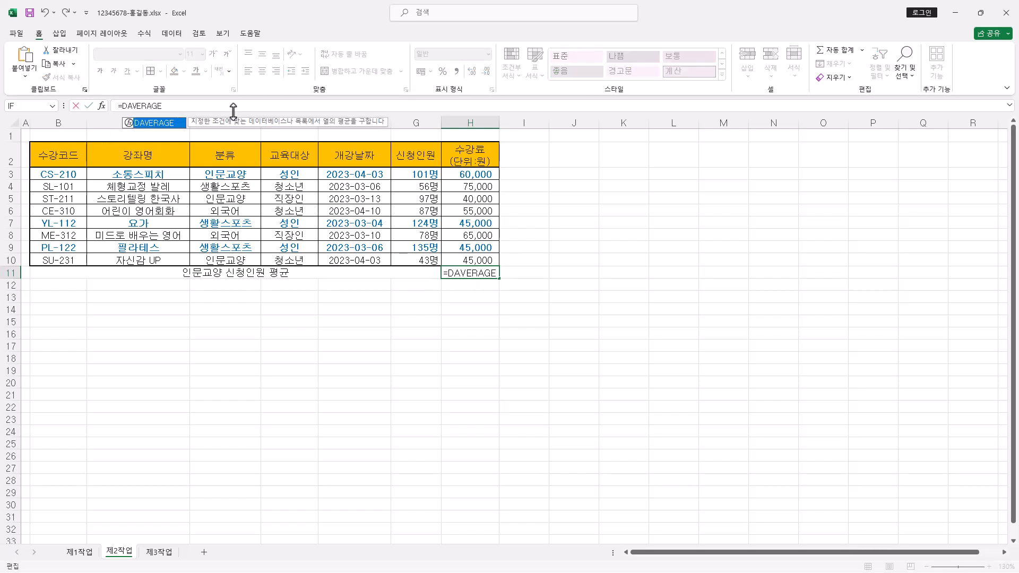
click(101, 106)
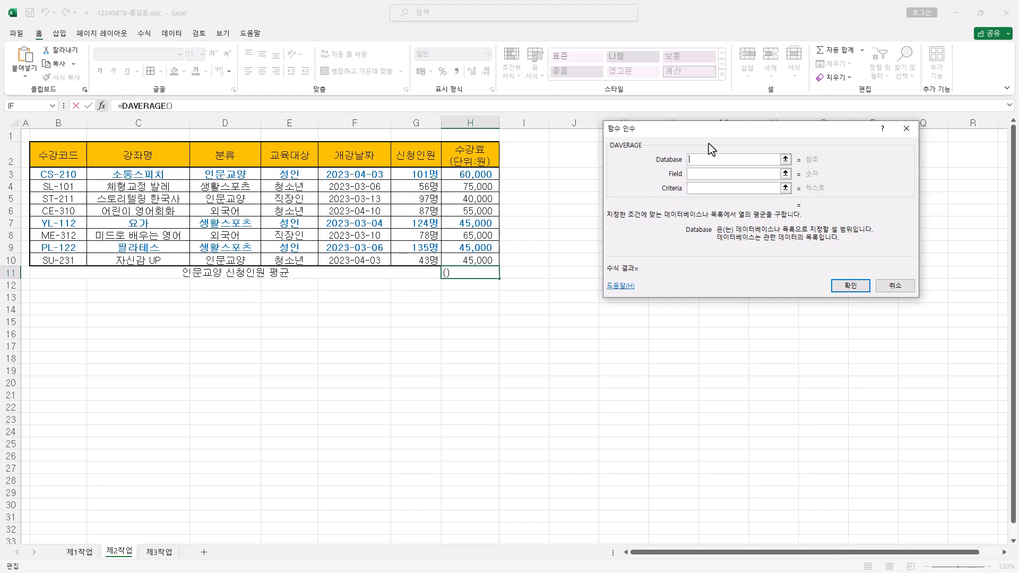
click(64, 150)
drag(64, 151, 482, 245)
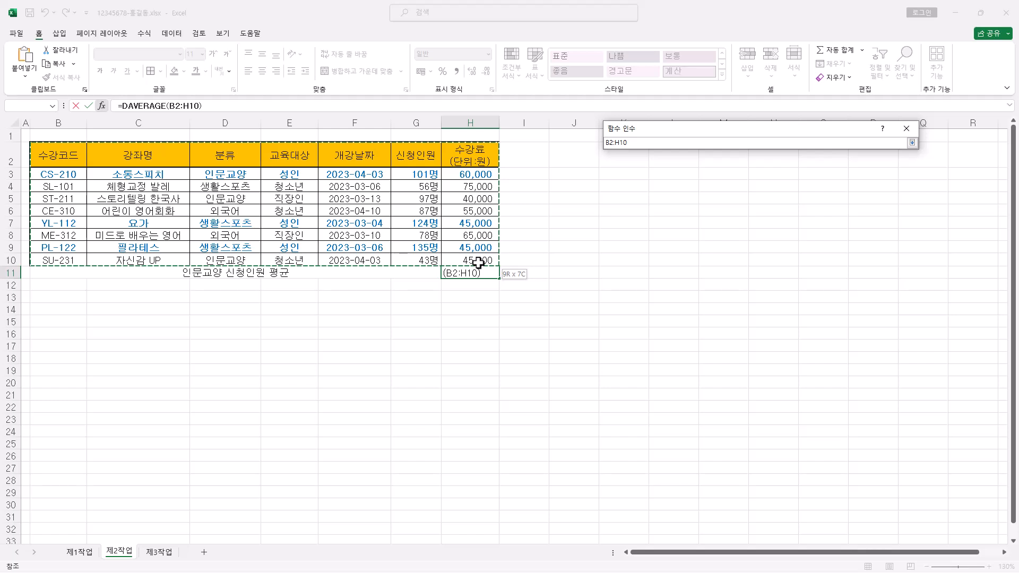
drag(479, 262, 479, 263)
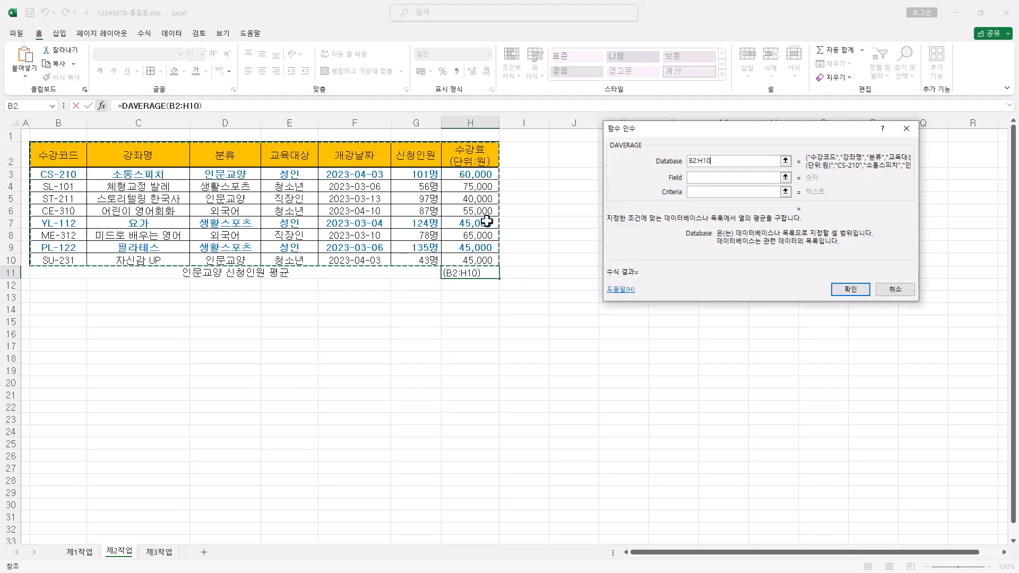
Complete the DAVERAGE function with field 6 and criteria D2:D3.
click(702, 179)
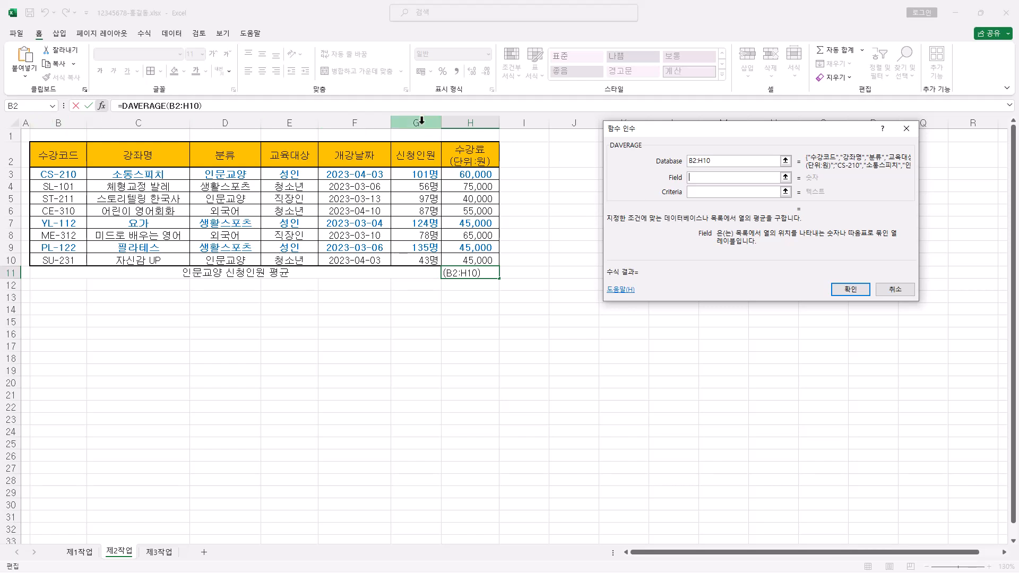
text(6)
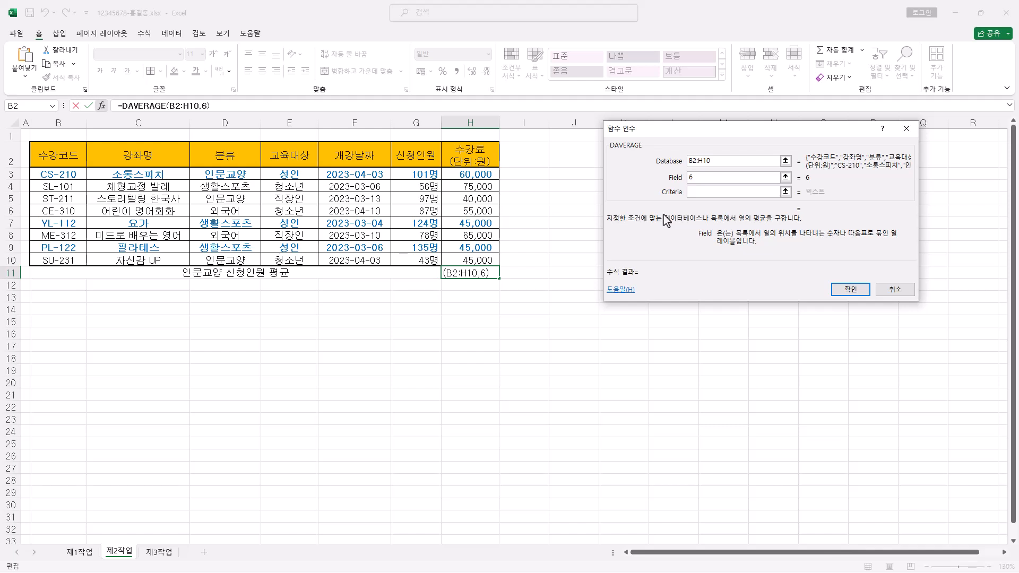
click(709, 194)
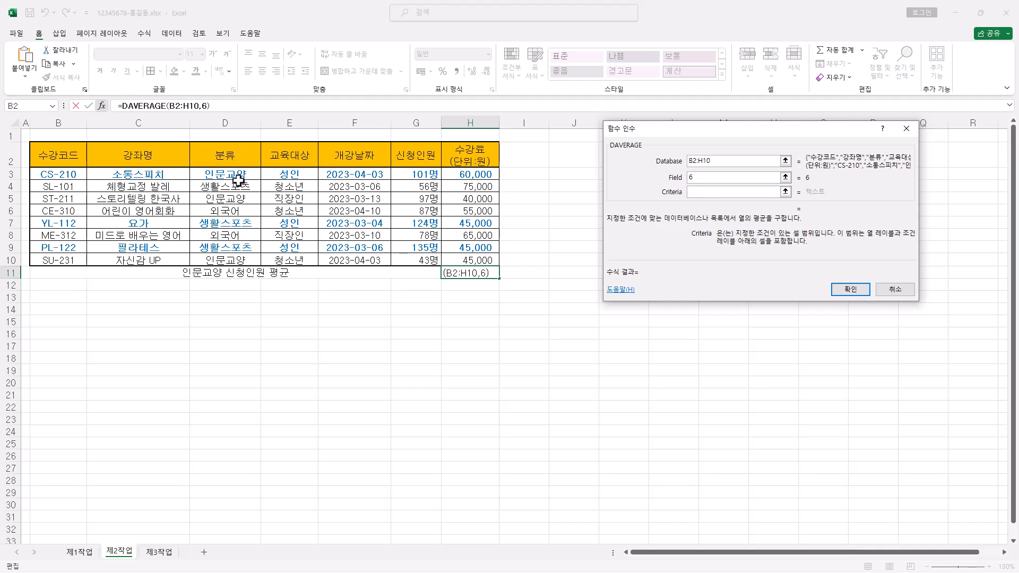
drag(226, 154, 232, 176)
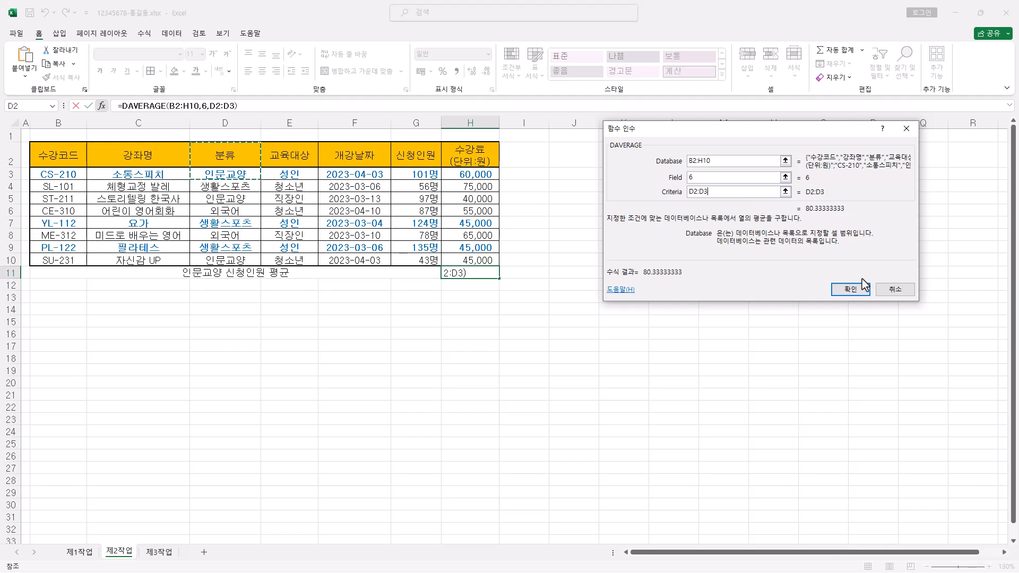
click(851, 289)
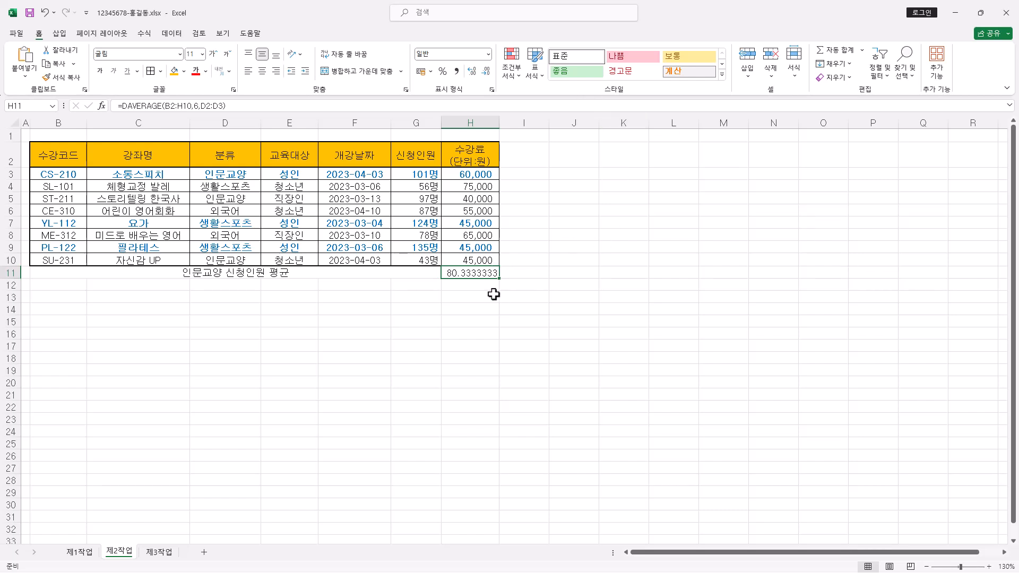
Apply all borders to the average row B11:H11.
drag(57, 272, 449, 272)
click(151, 72)
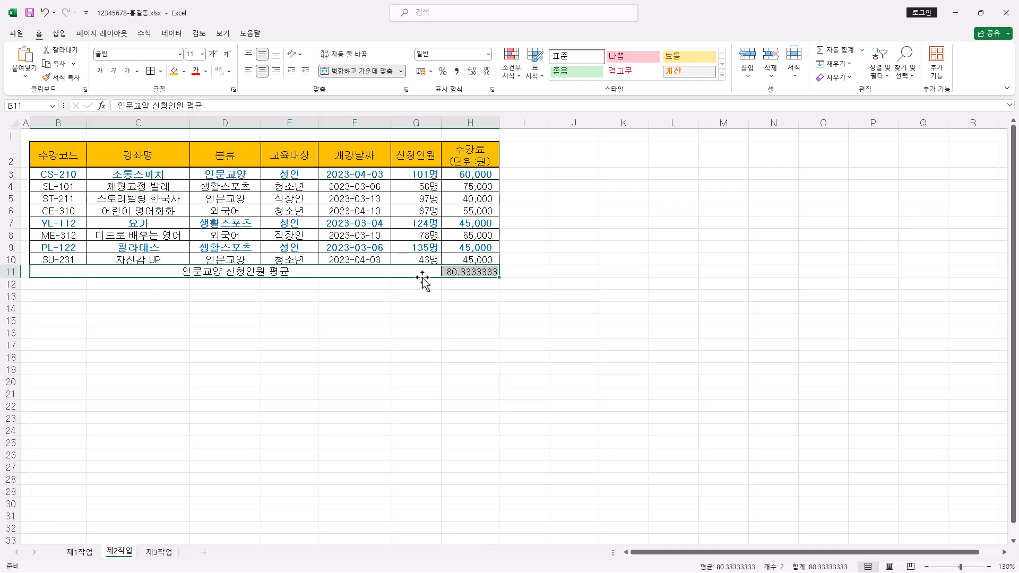
Use Goal Seek to bring the DAVERAGE result in H11 to 85 by changing cell G3.
click(454, 294)
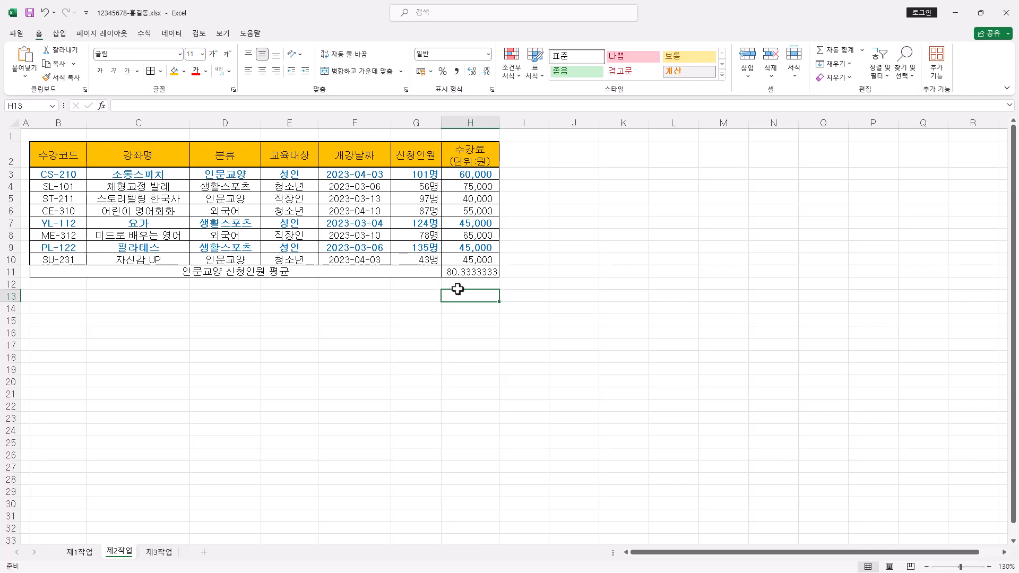
click(469, 272)
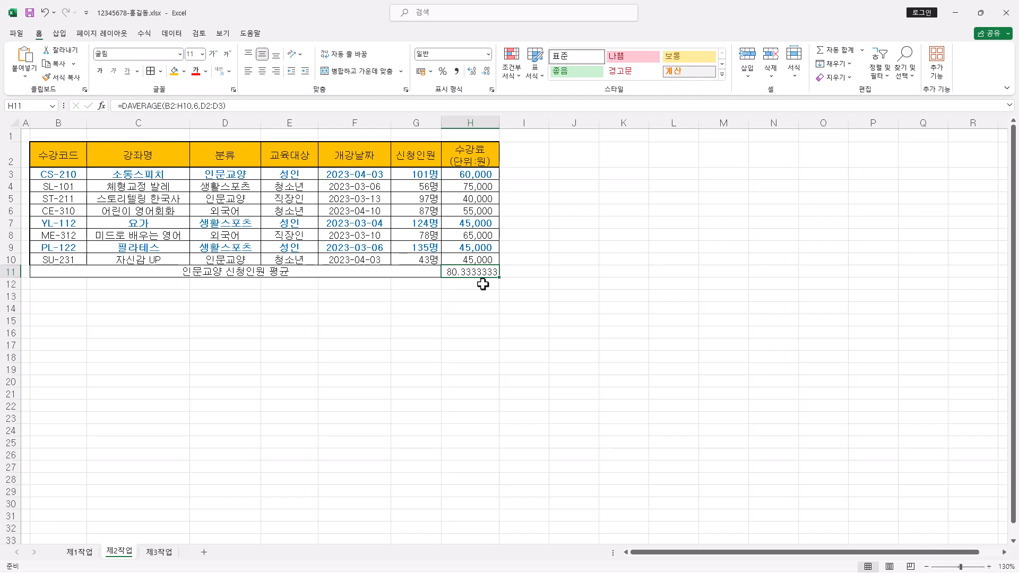
click(173, 36)
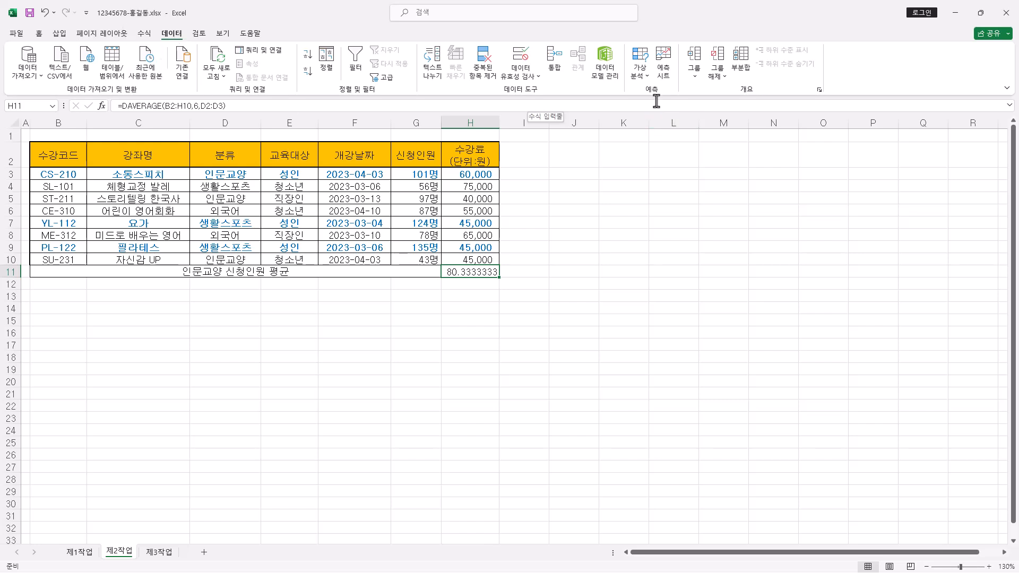
click(644, 75)
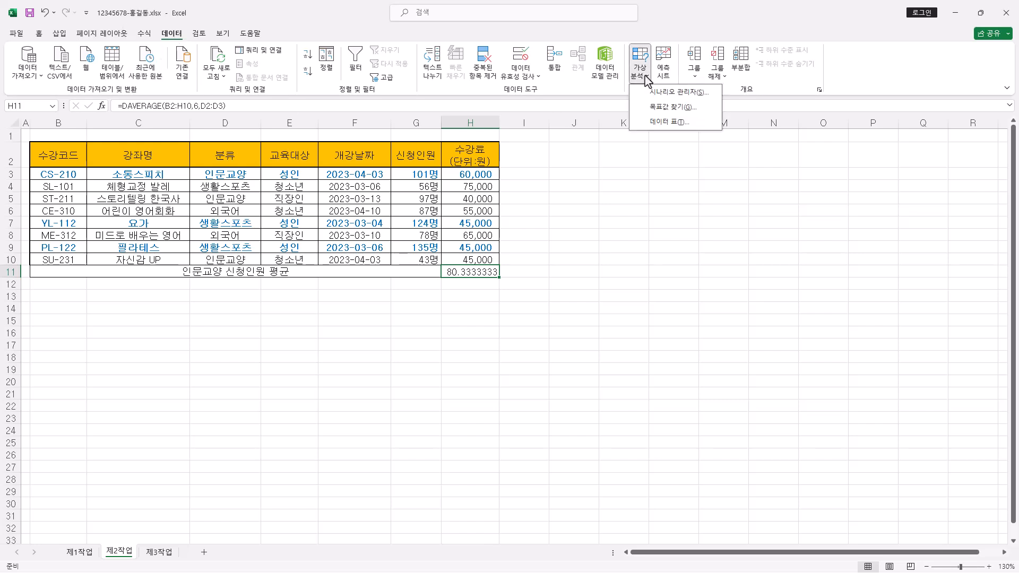
click(674, 110)
drag(740, 180, 575, 146)
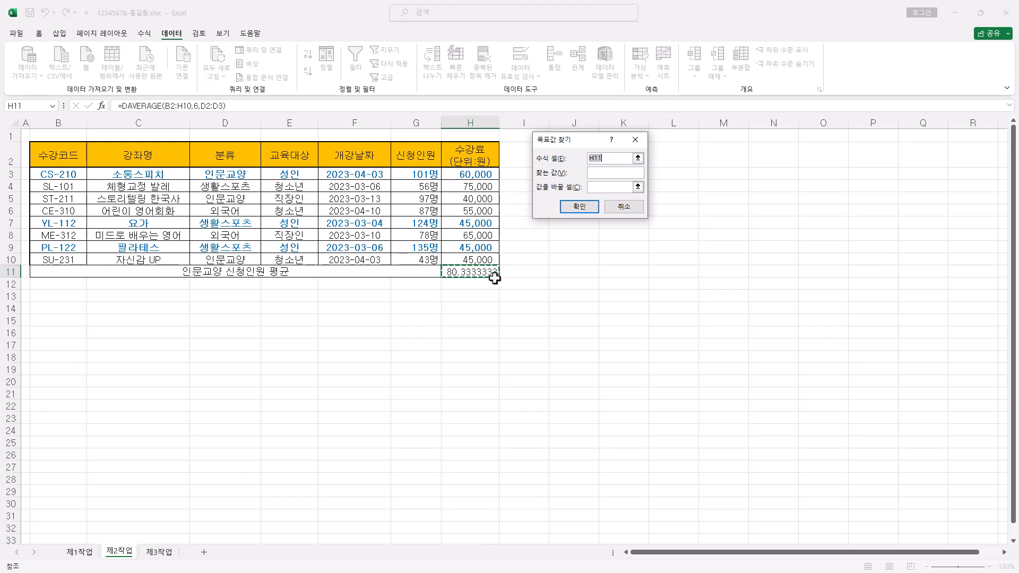
click(596, 176)
text(85)
click(592, 188)
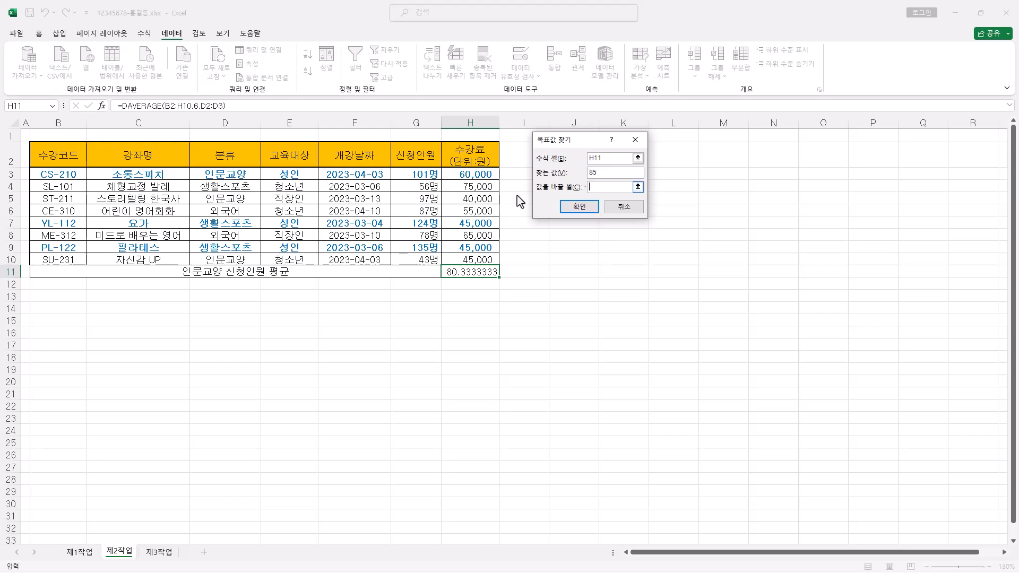
click(426, 172)
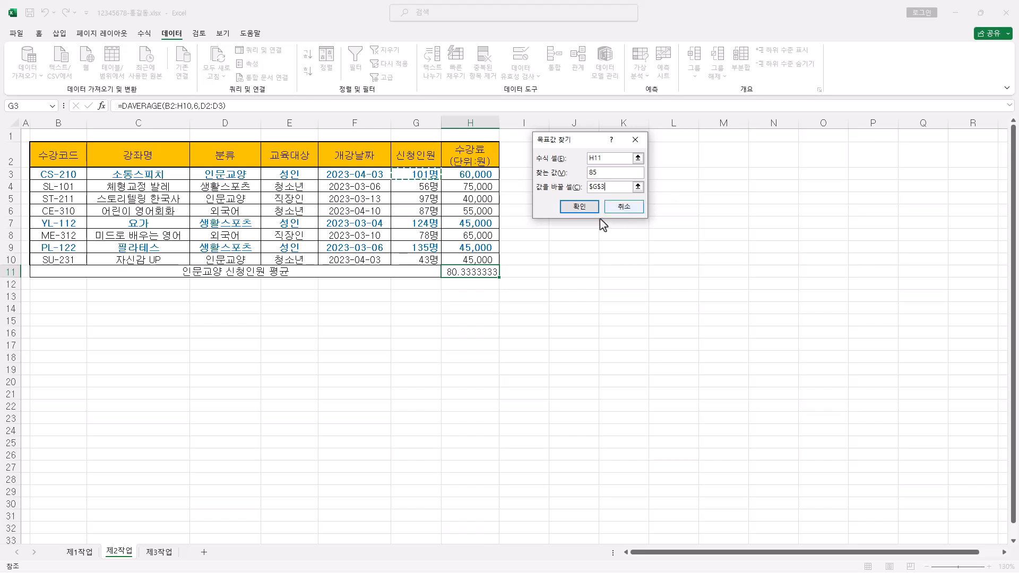
click(588, 211)
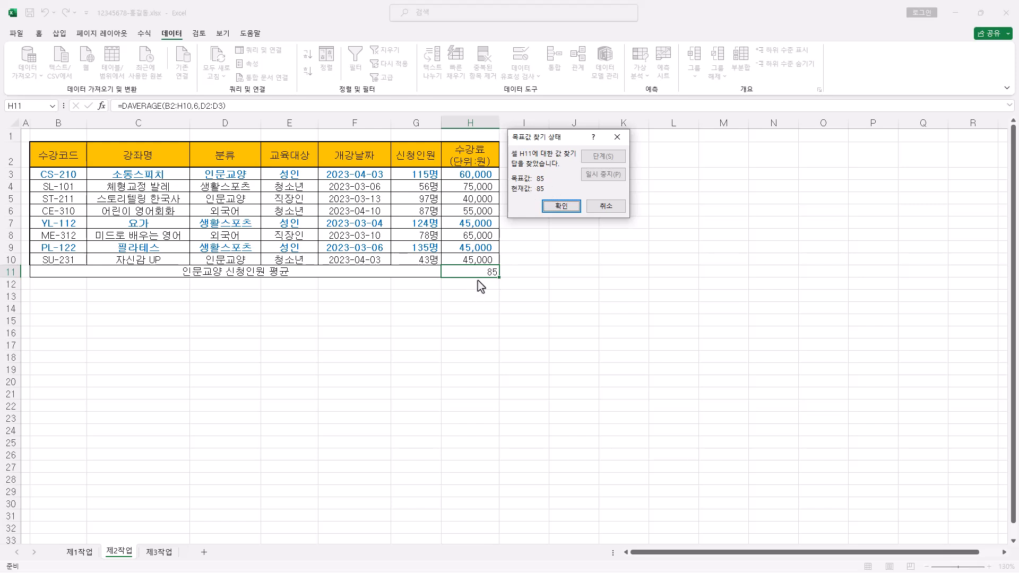
click(571, 208)
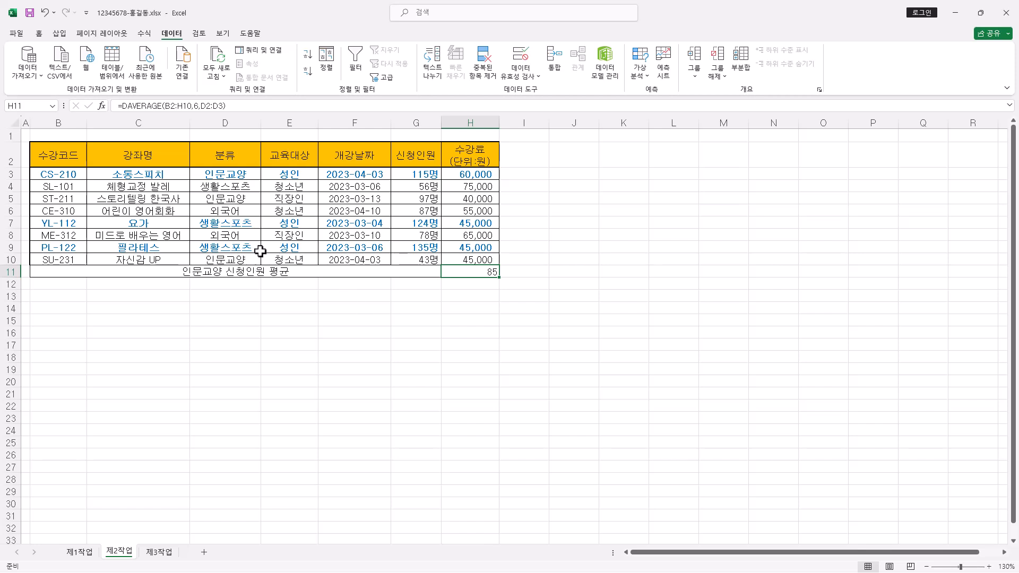
Copy the 교육대상 and 수강료 headers from E2 and H2 to the criteria area starting at B14.
click(294, 156)
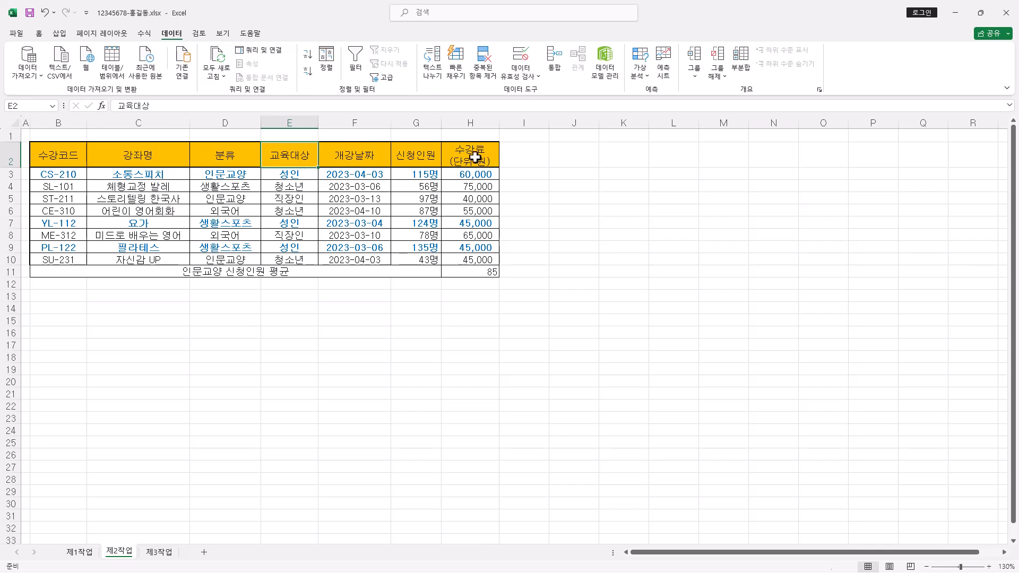
ctrl+click(474, 157)
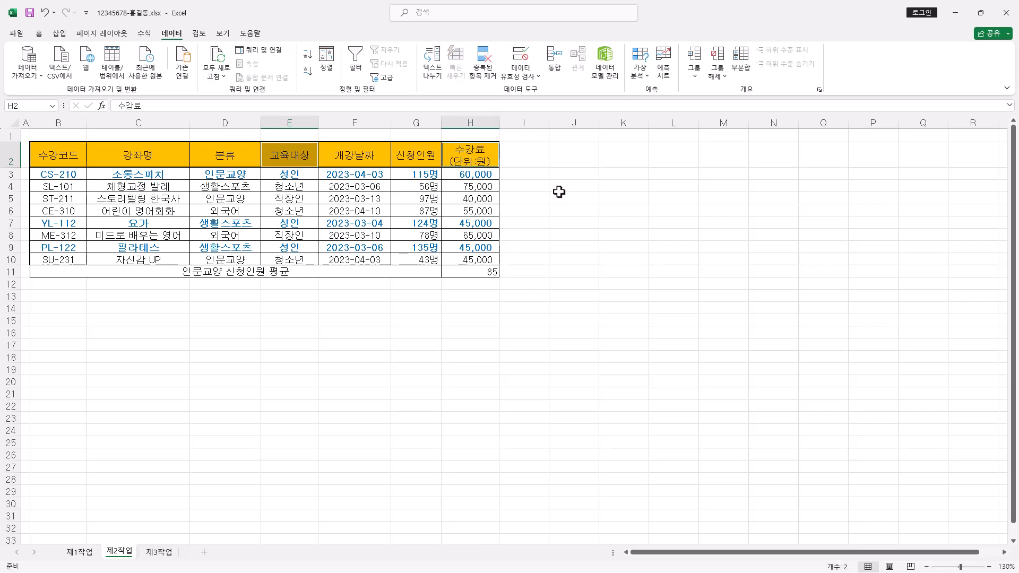
key(ctrl+c)
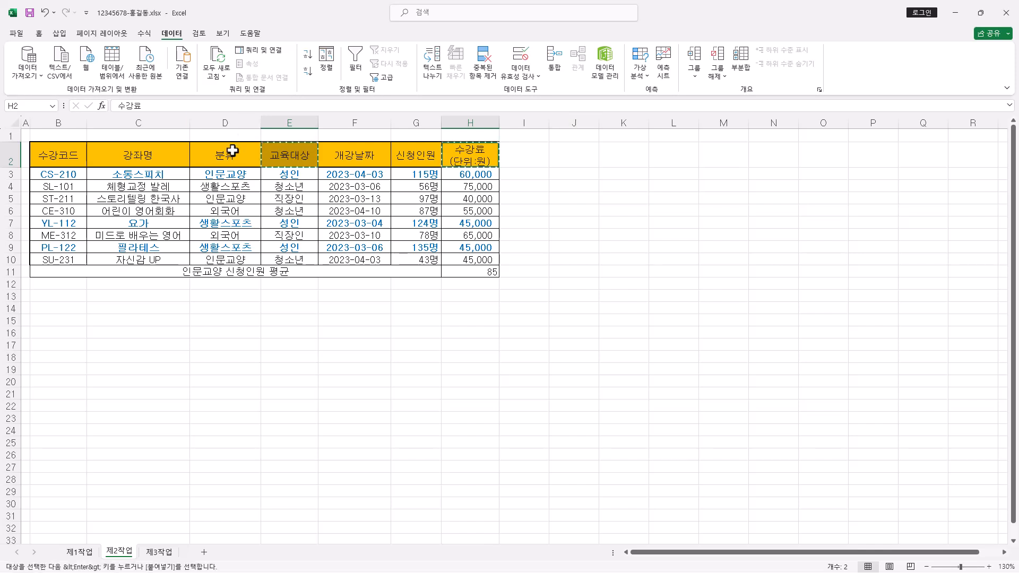
click(58, 308)
key(ctrl+v)
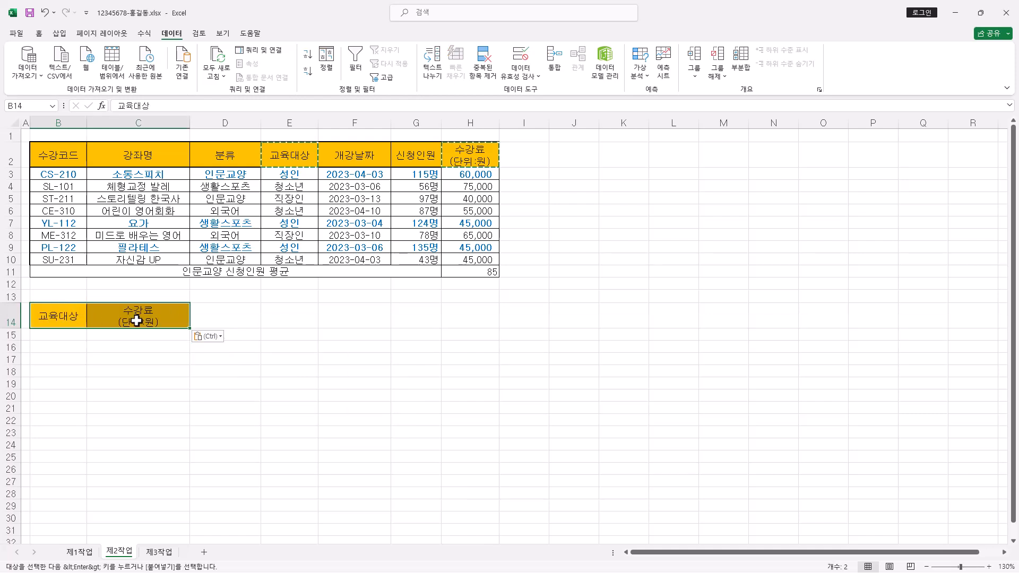
Enter the filter criteria <>성인 in B15 and >=50000 in C15.
click(67, 322)
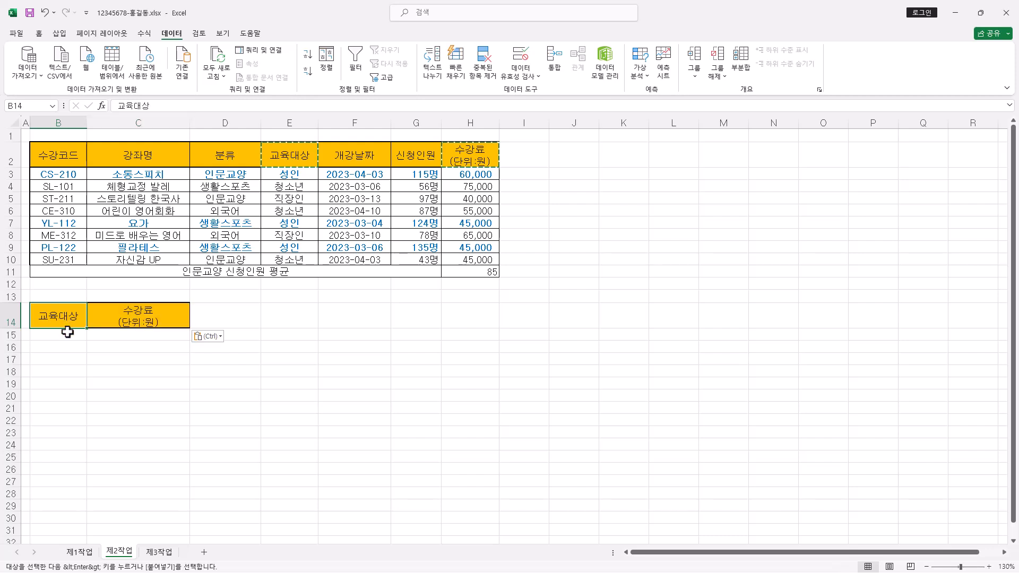
click(67, 331)
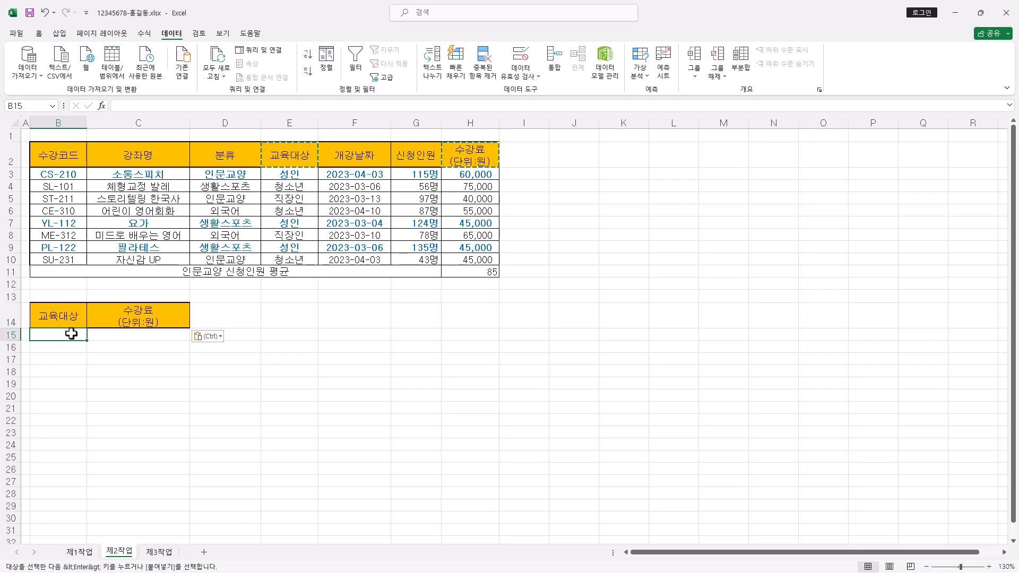
text(성인)
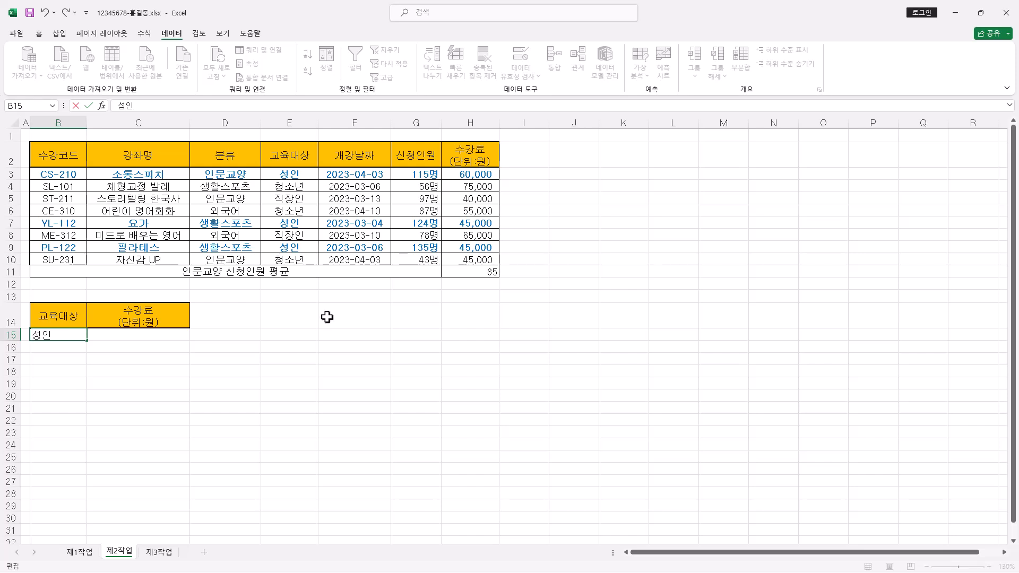
text(<>)
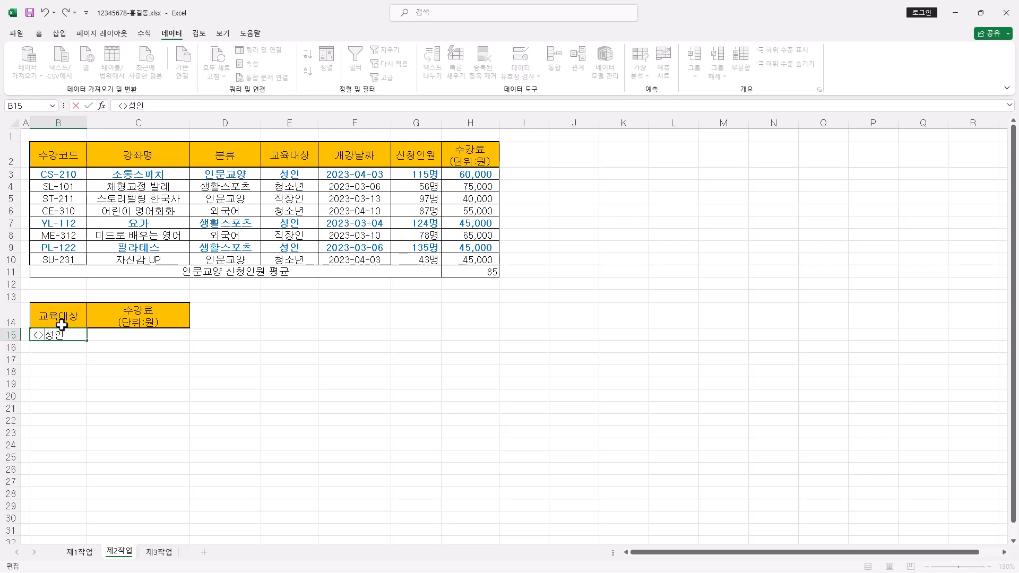
click(102, 333)
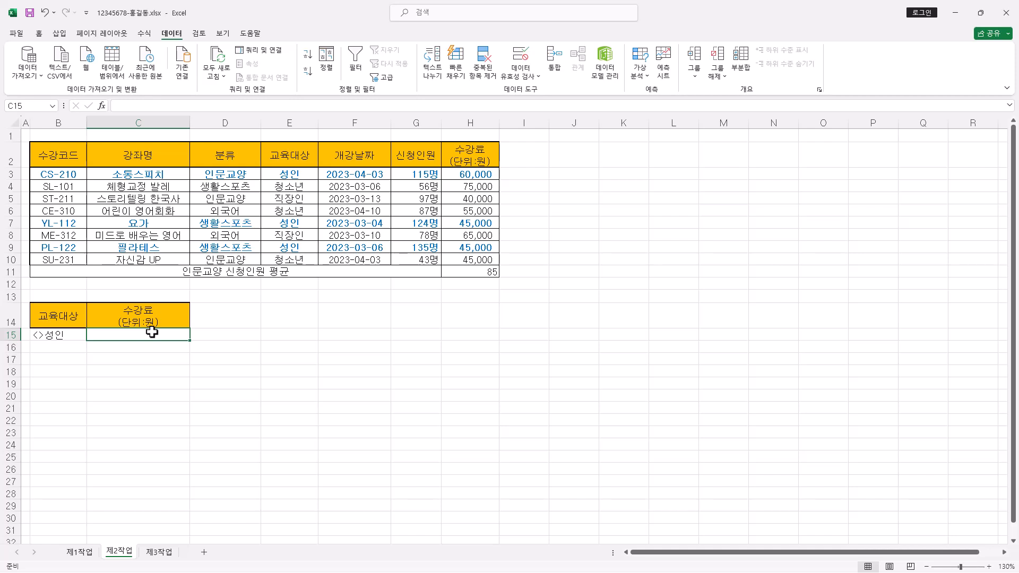
text(>=50000)
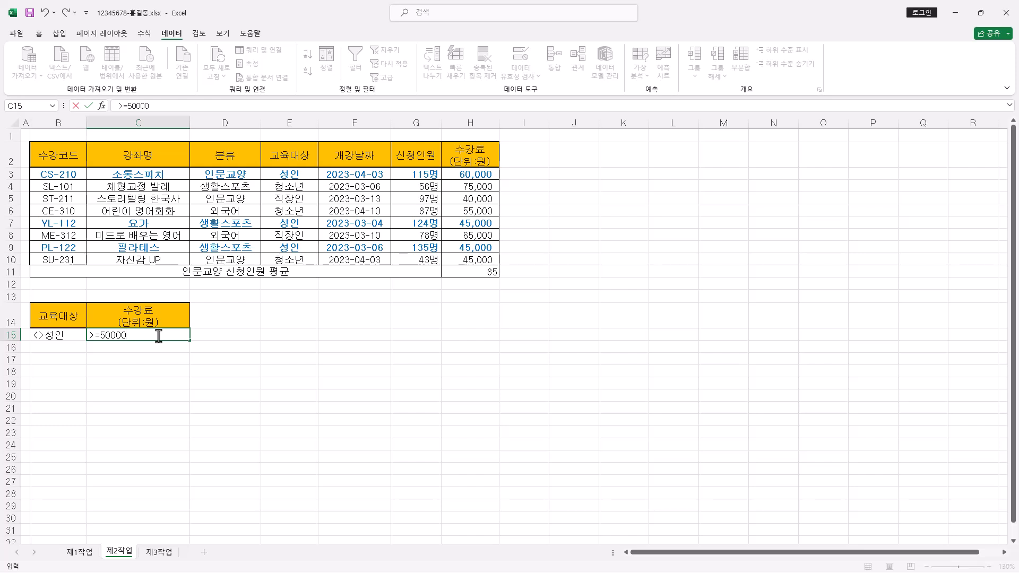
key(Return)
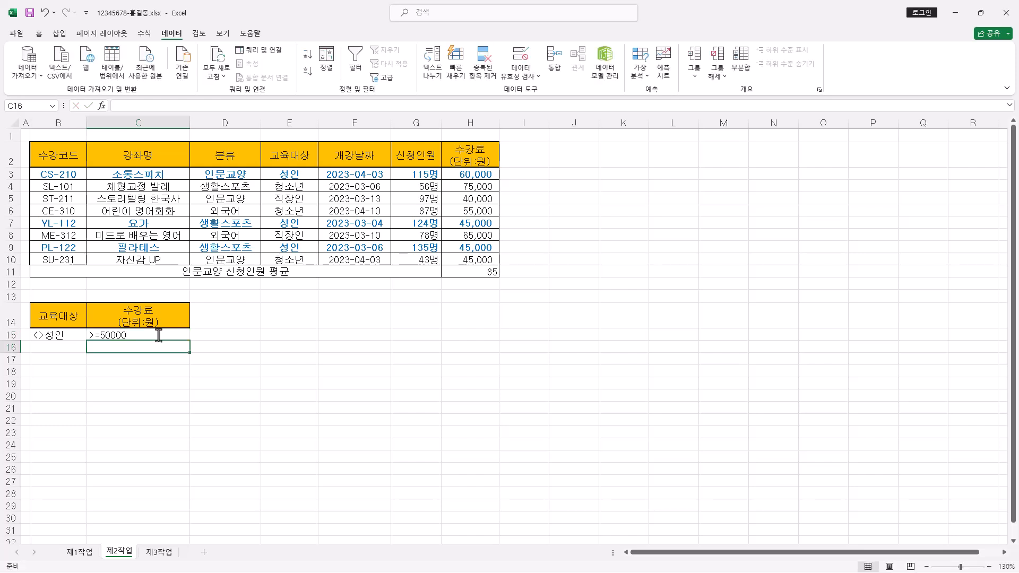
drag(67, 318, 144, 331)
click(149, 332)
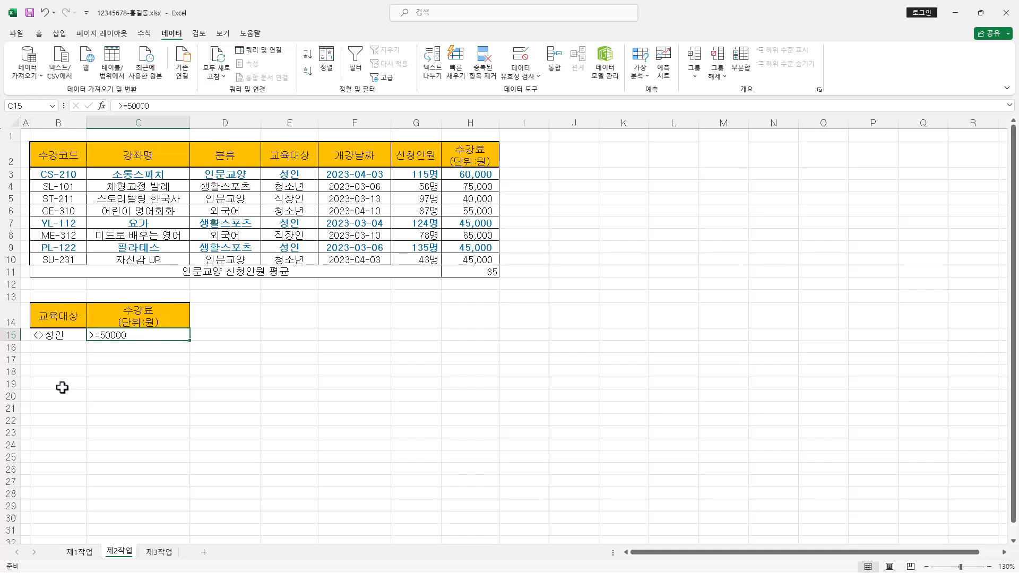
Copy the 강좌명, 개강날짜, 신청인원 and 수강료 headers from row 2 to the output area starting at B18.
click(157, 154)
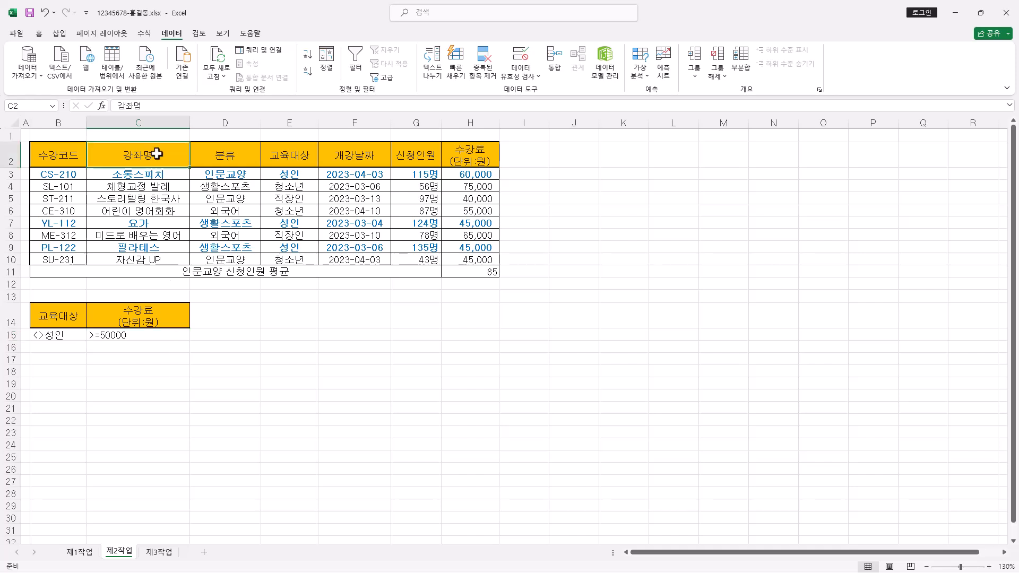
ctrl+click(360, 154)
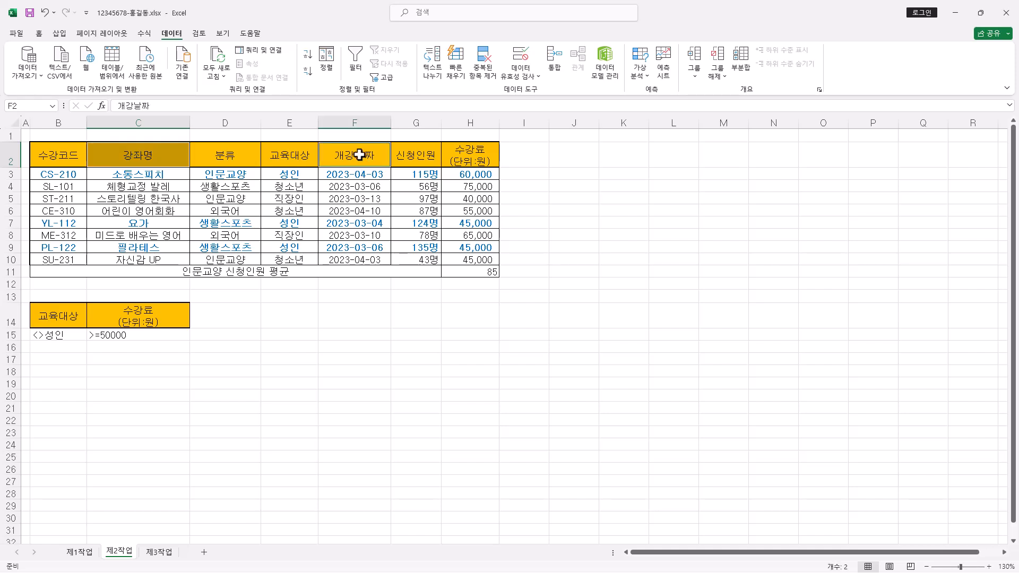
drag(372, 154, 471, 159)
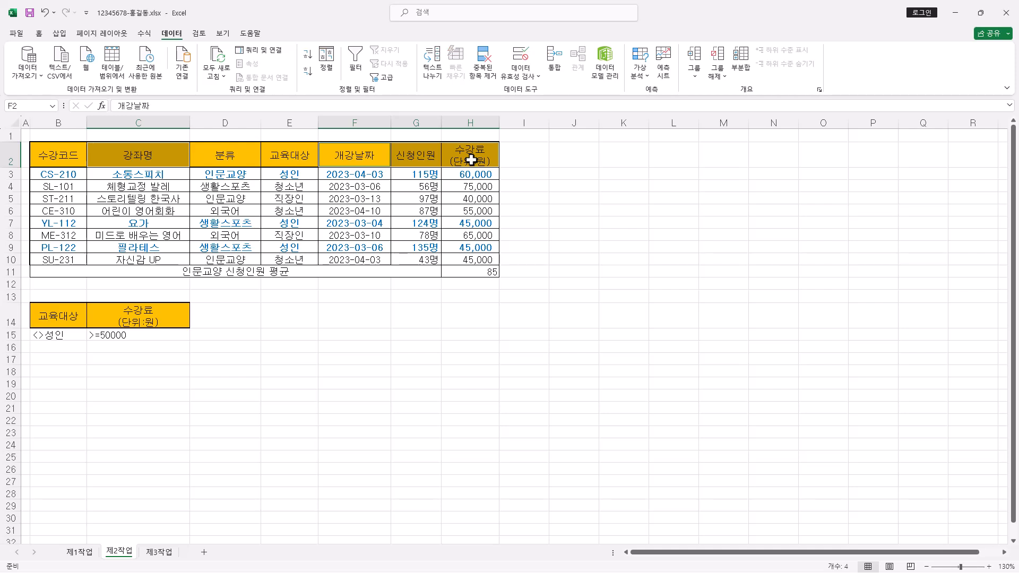
key(ctrl+c)
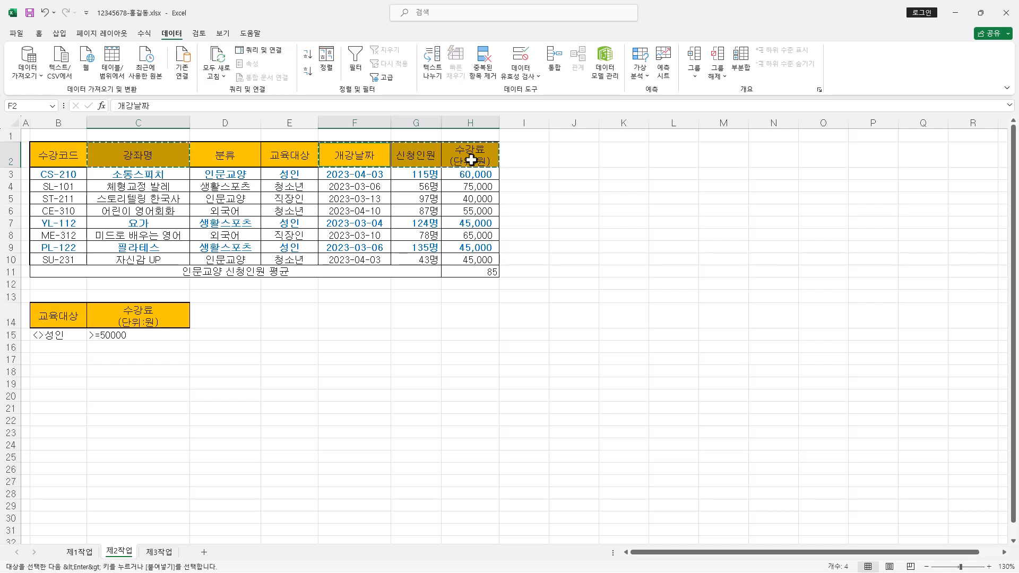
click(79, 372)
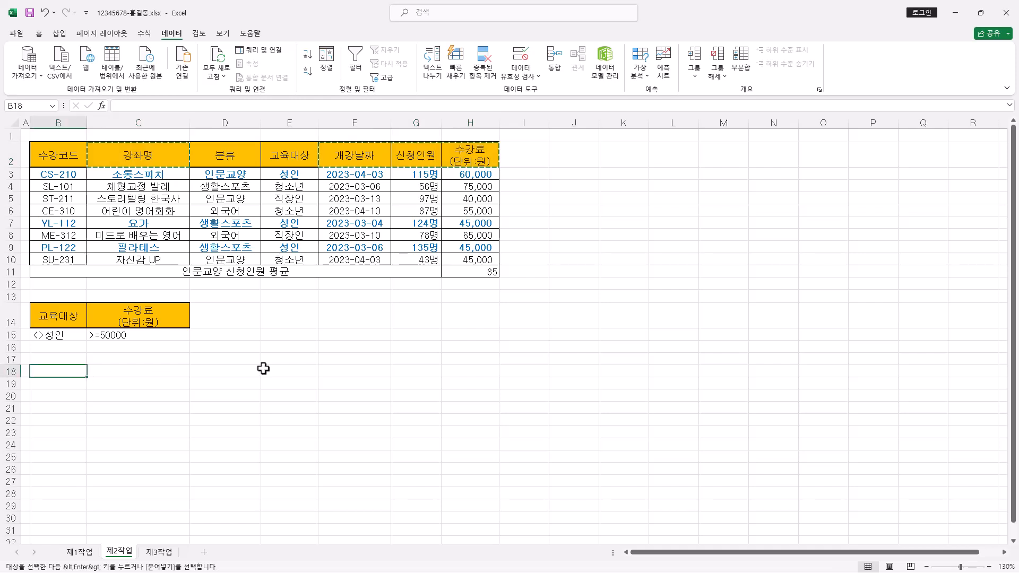
key(ctrl+v)
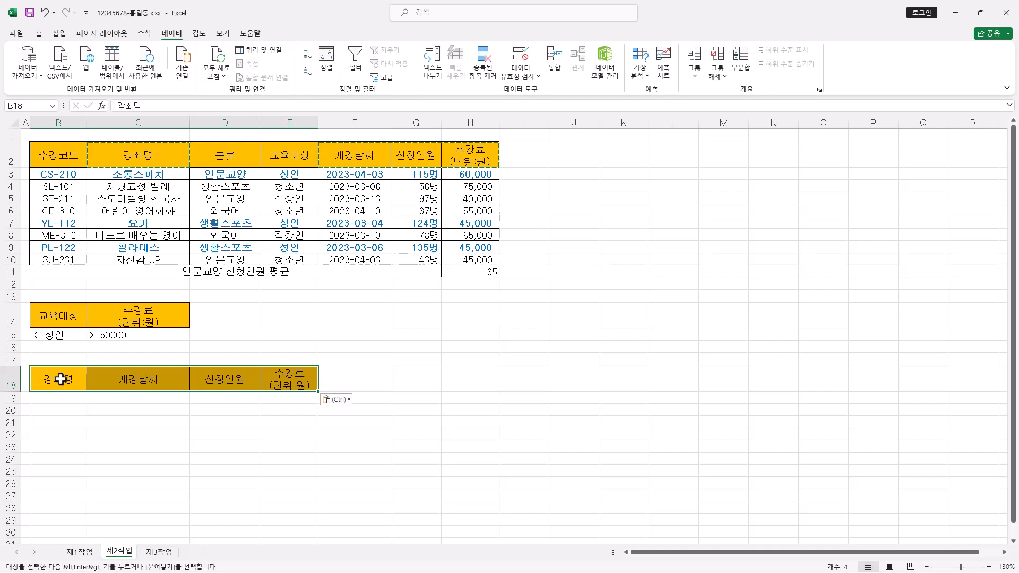
Apply an advanced filter to B2:H10 with criteria B14:C15, copying the results to B18:E18, and widen column B to fit the course names.
drag(72, 156, 457, 258)
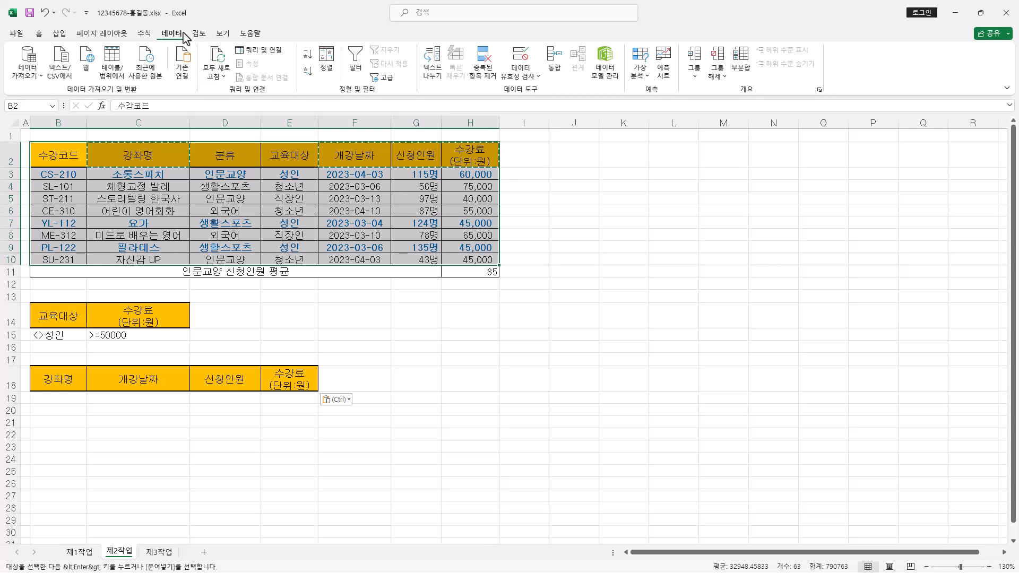
click(392, 78)
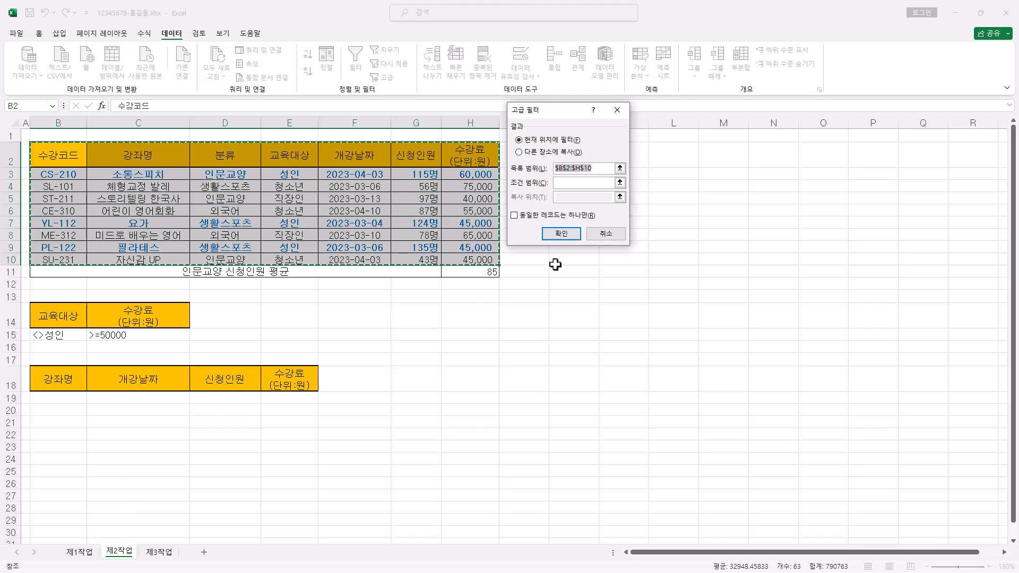
click(550, 157)
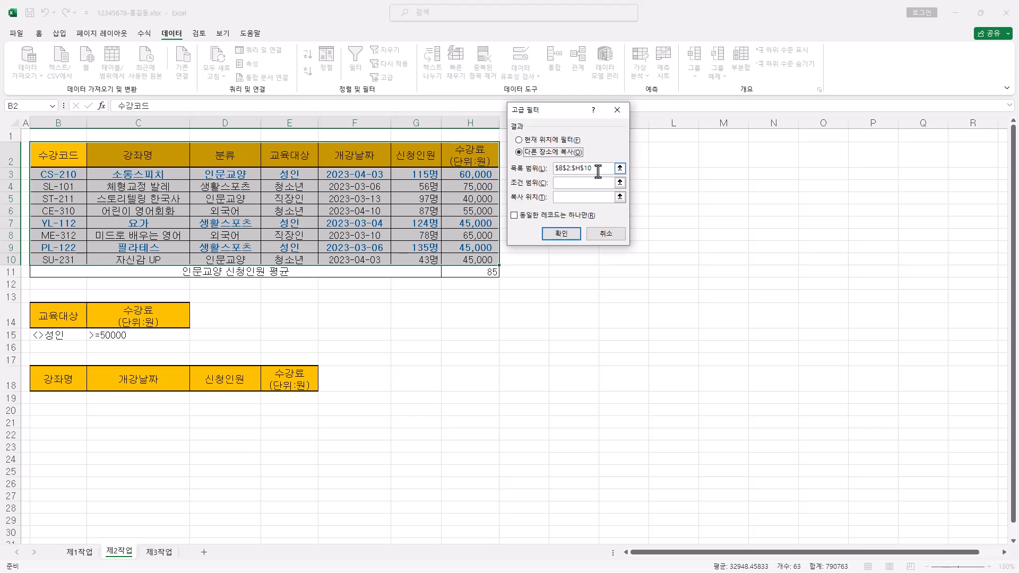
click(570, 183)
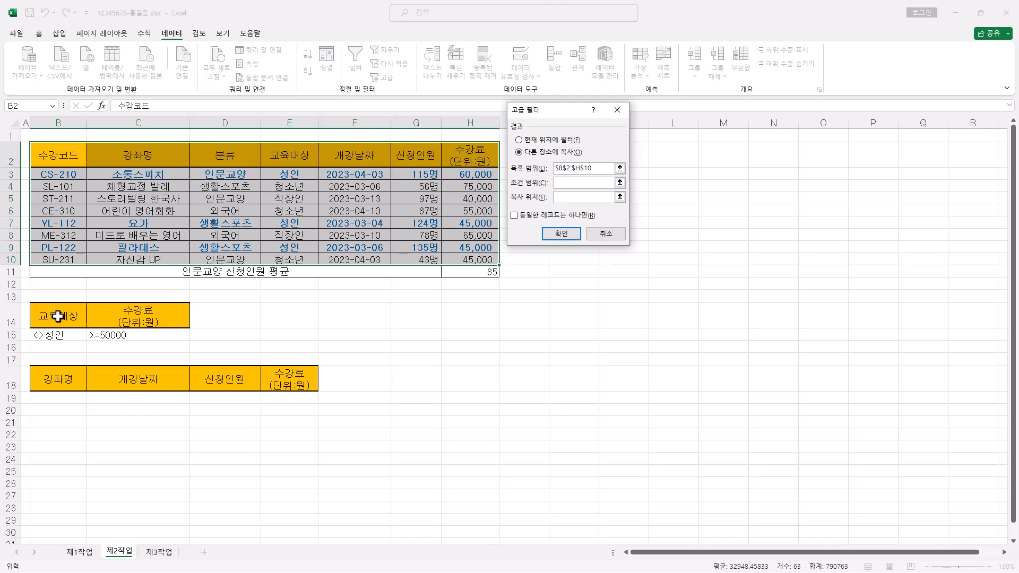
drag(58, 316, 155, 340)
click(587, 202)
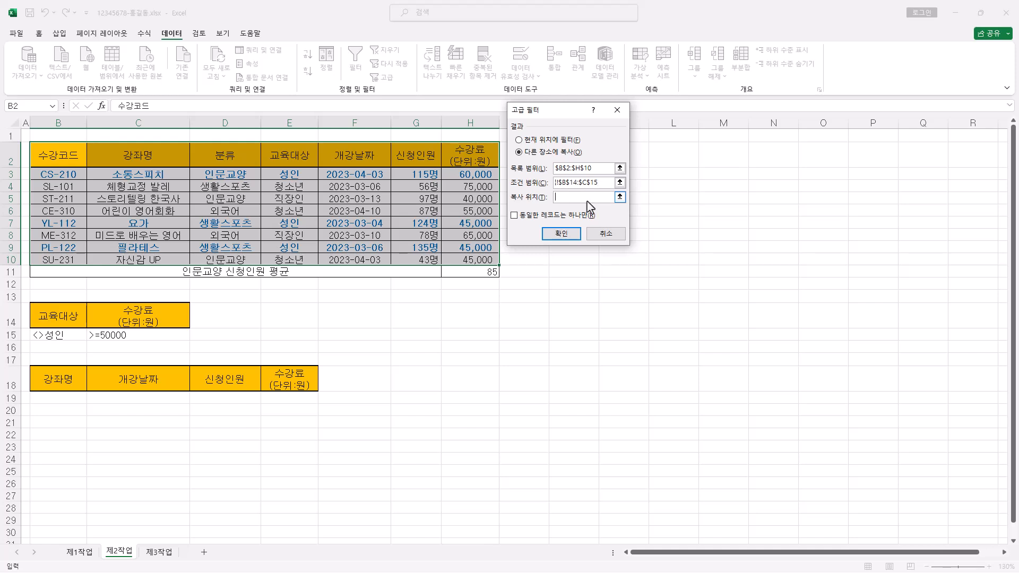
click(47, 379)
drag(46, 379, 270, 379)
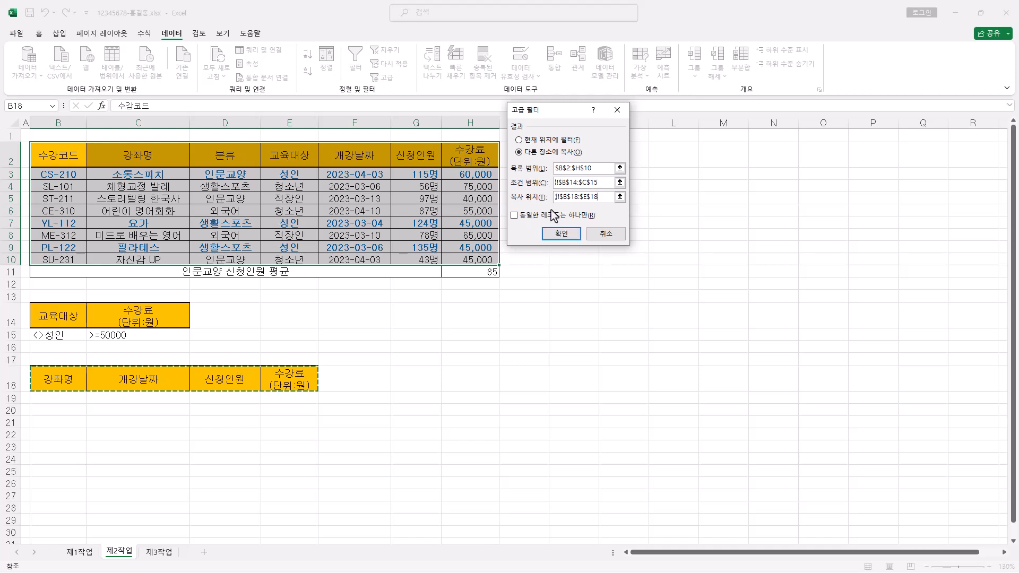
click(567, 233)
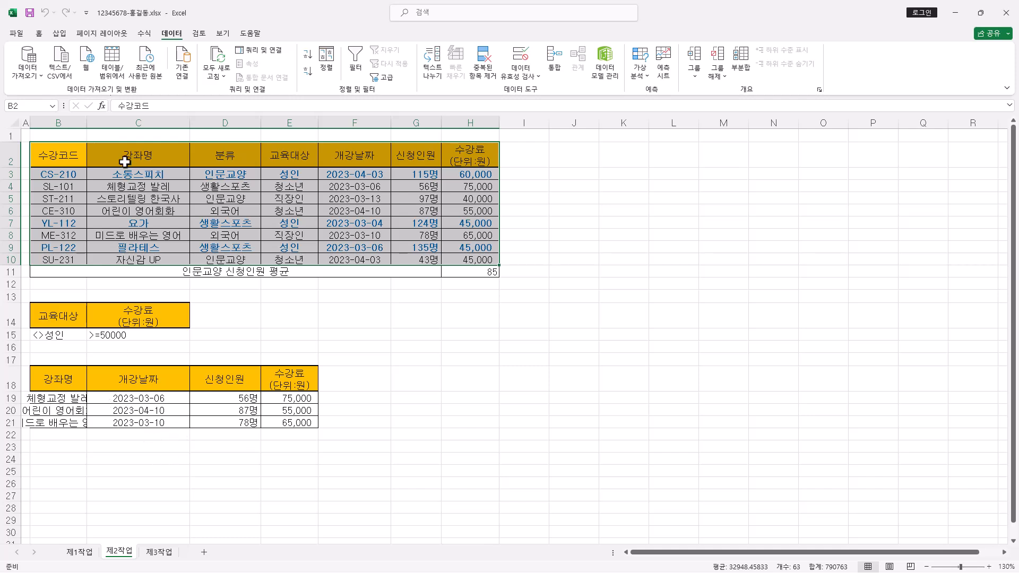
drag(87, 123, 126, 123)
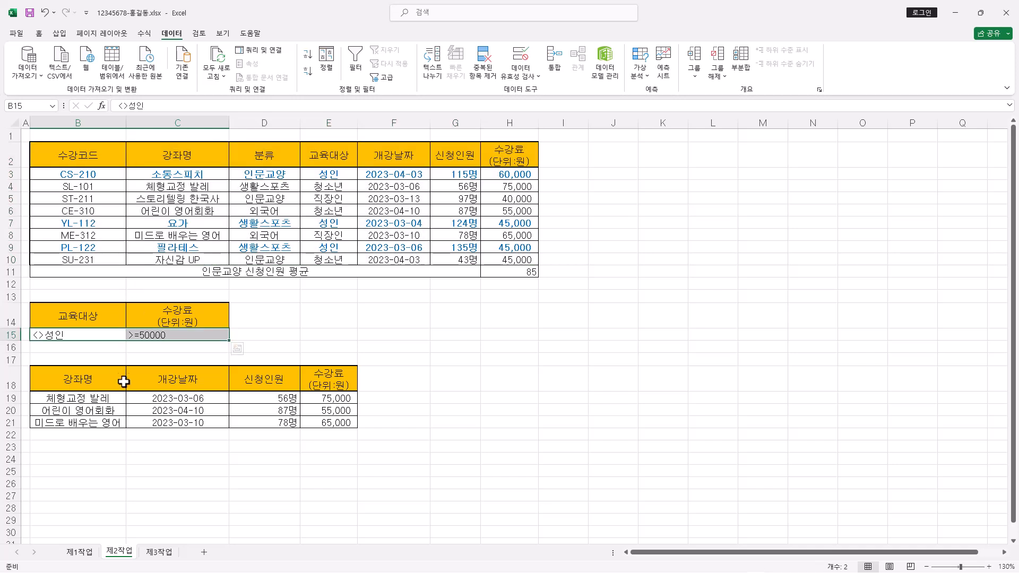
drag(117, 335, 154, 337)
click(96, 333)
shift+click(139, 334)
click(132, 412)
Copy the course table B4:H12 from 제1작업 and paste it at B2 of 제3작업, keeping the source column widths.
click(79, 553)
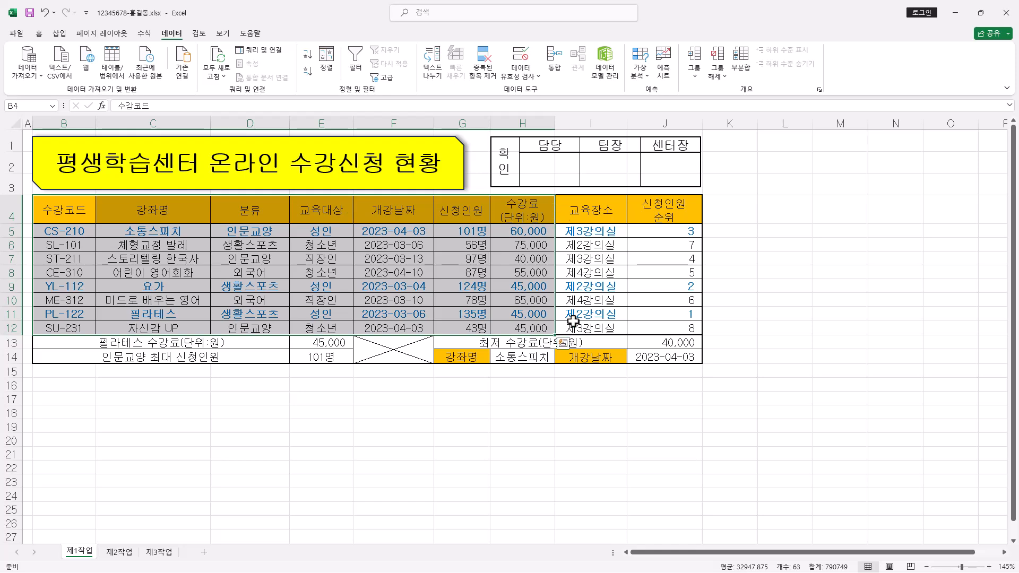
key(ctrl+c)
click(173, 552)
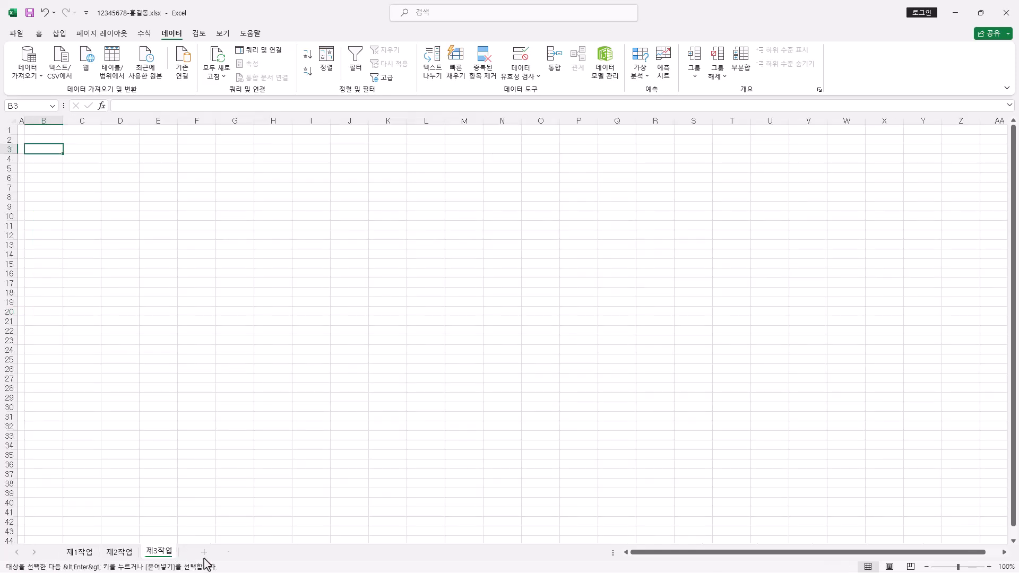
click(47, 140)
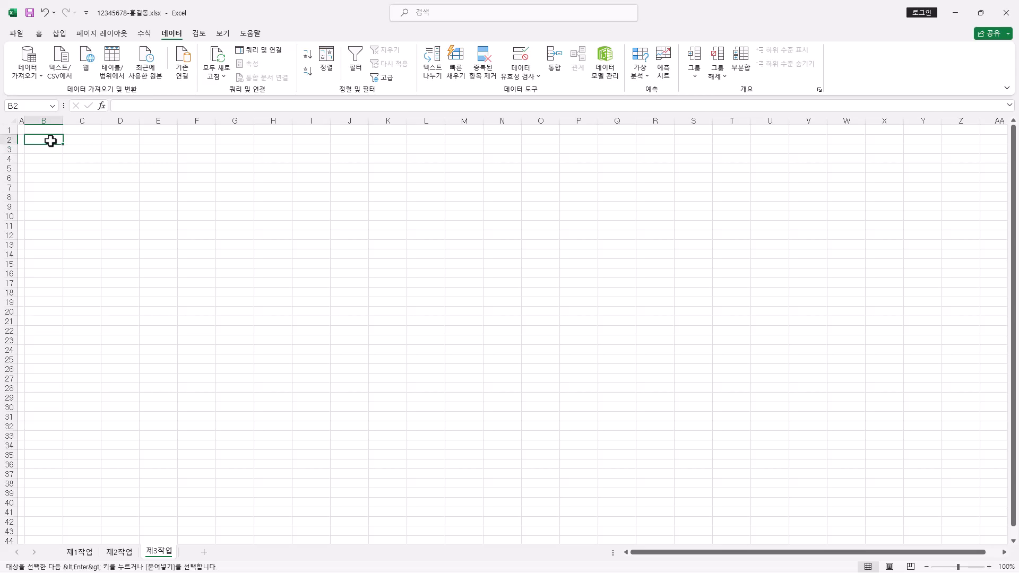
click(39, 34)
click(24, 77)
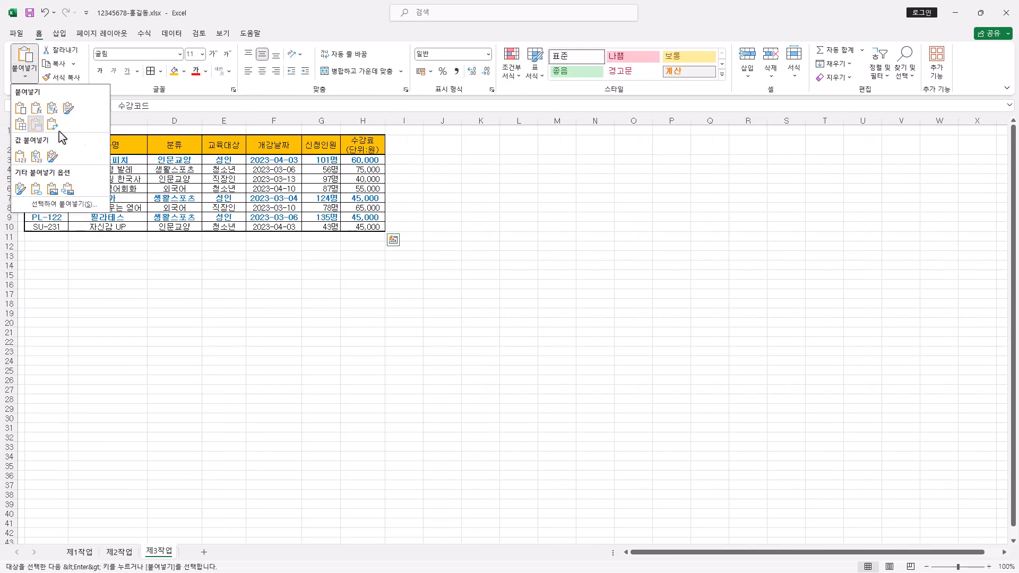
click(36, 126)
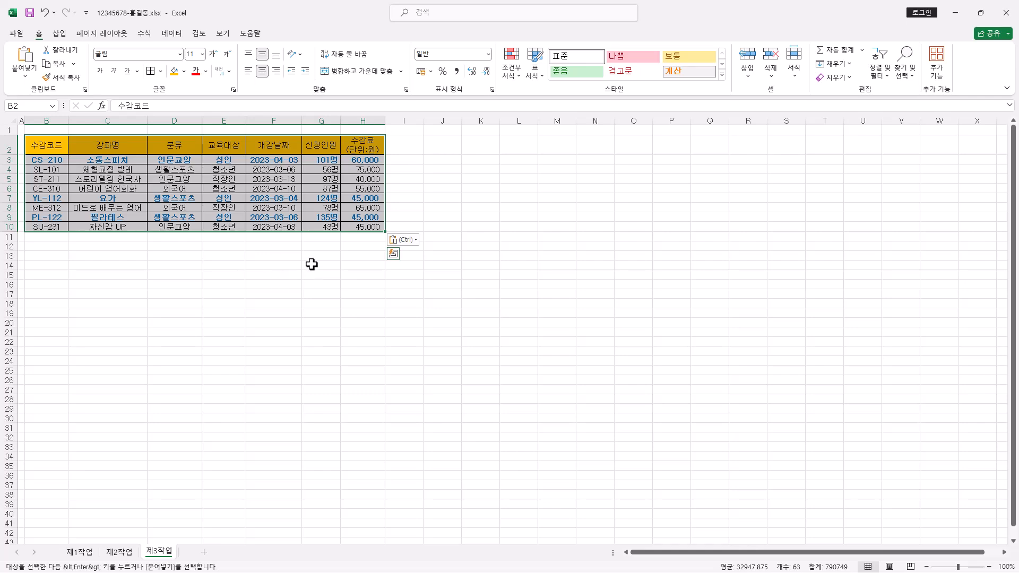
Sort the table on 제3작업 by 분류 in descending order.
ctrl+scroll(311, 268, up, 3)
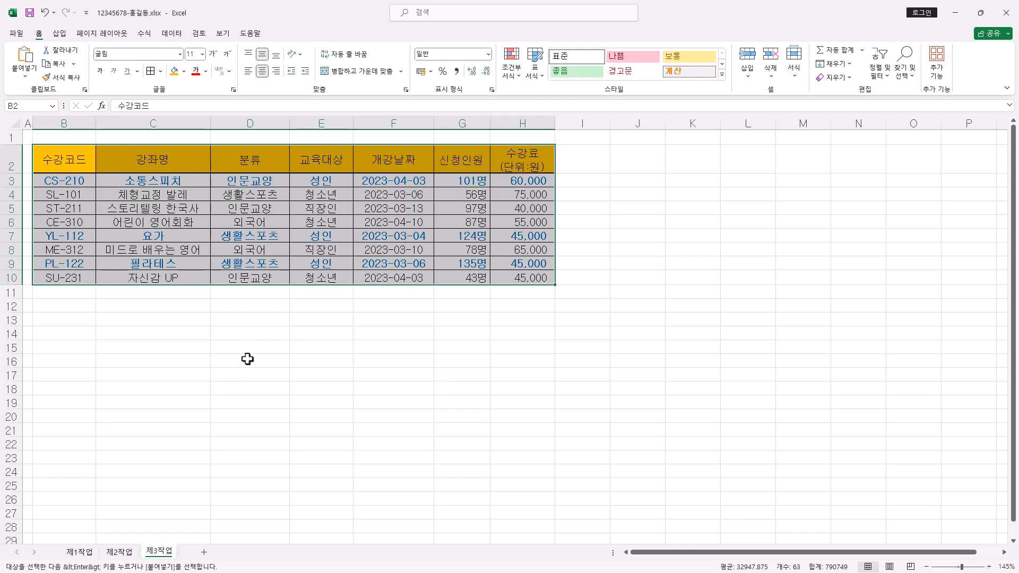
click(253, 164)
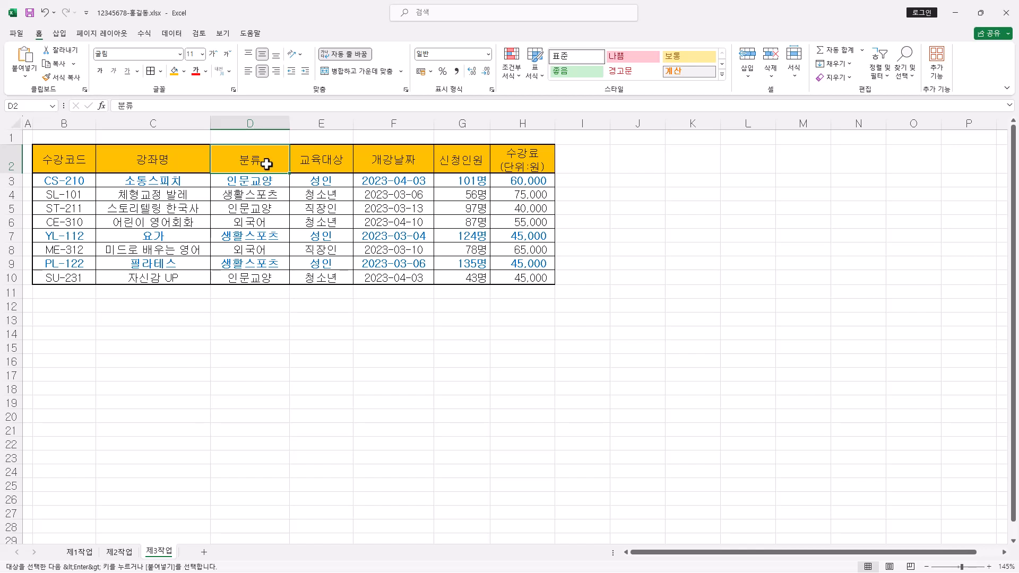
click(172, 33)
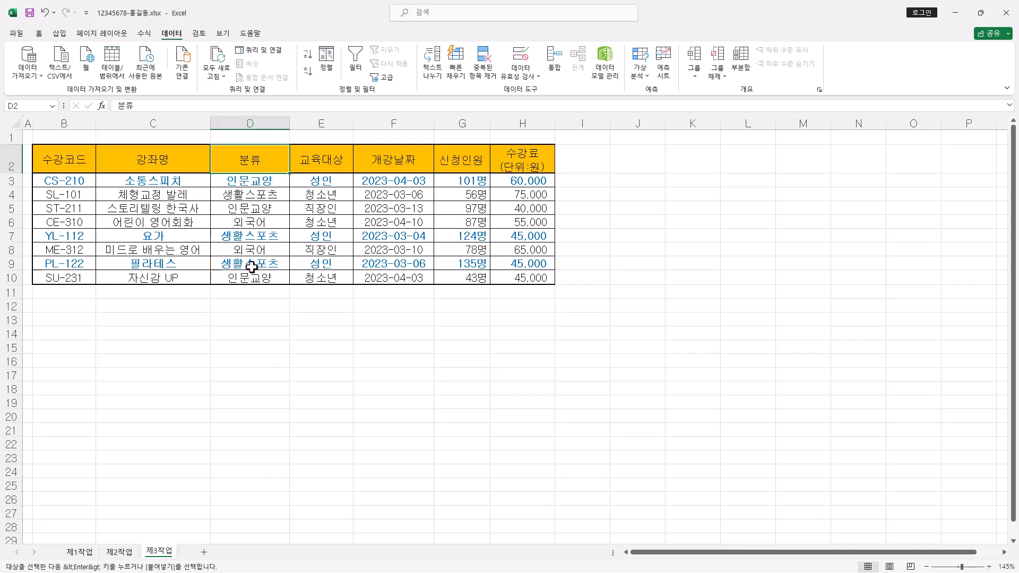
key(Escape)
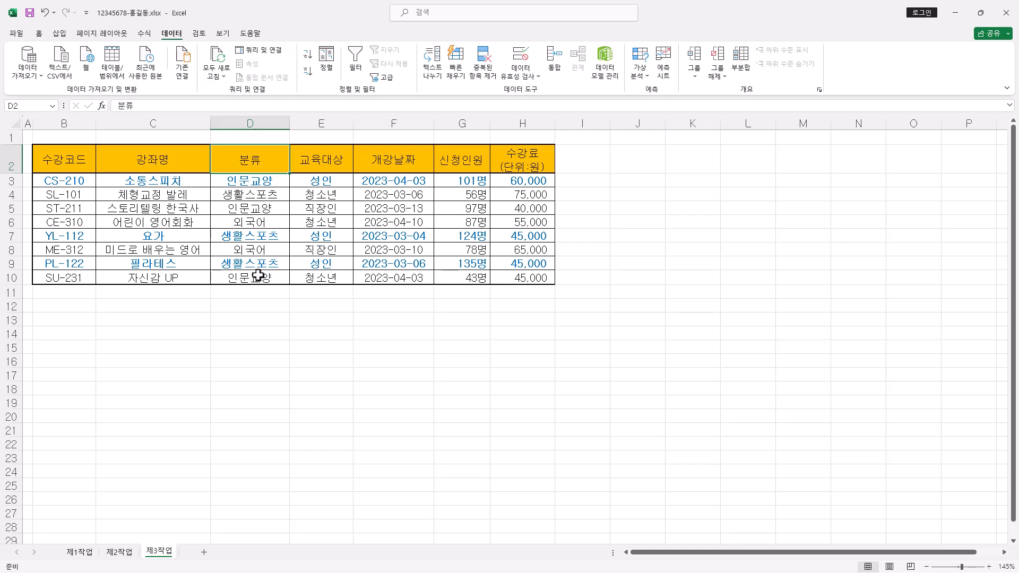
click(307, 71)
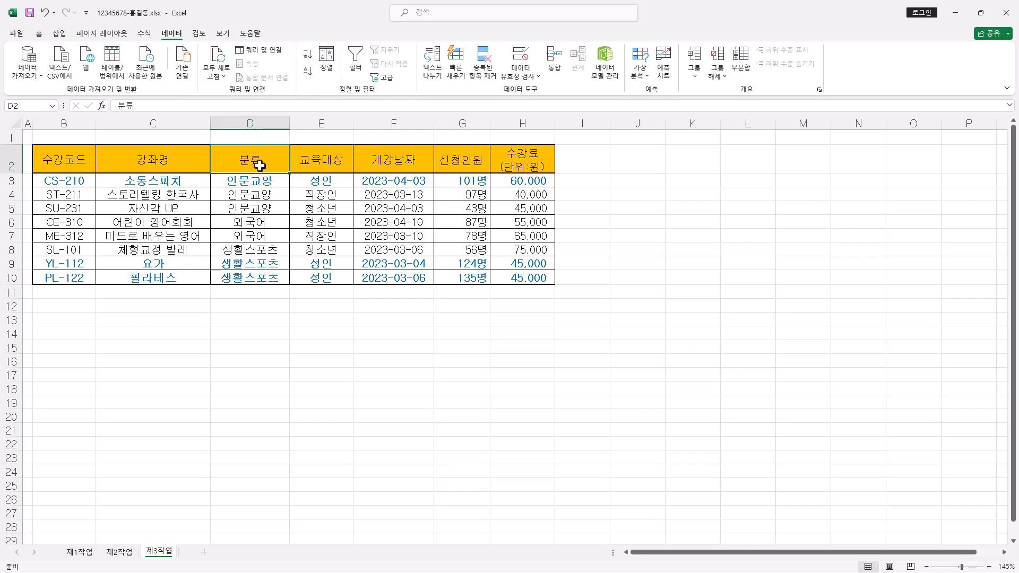
Add subtotals grouped by 분류 that use the 개수 function on 강좌명 only.
click(749, 73)
drag(929, 186, 641, 137)
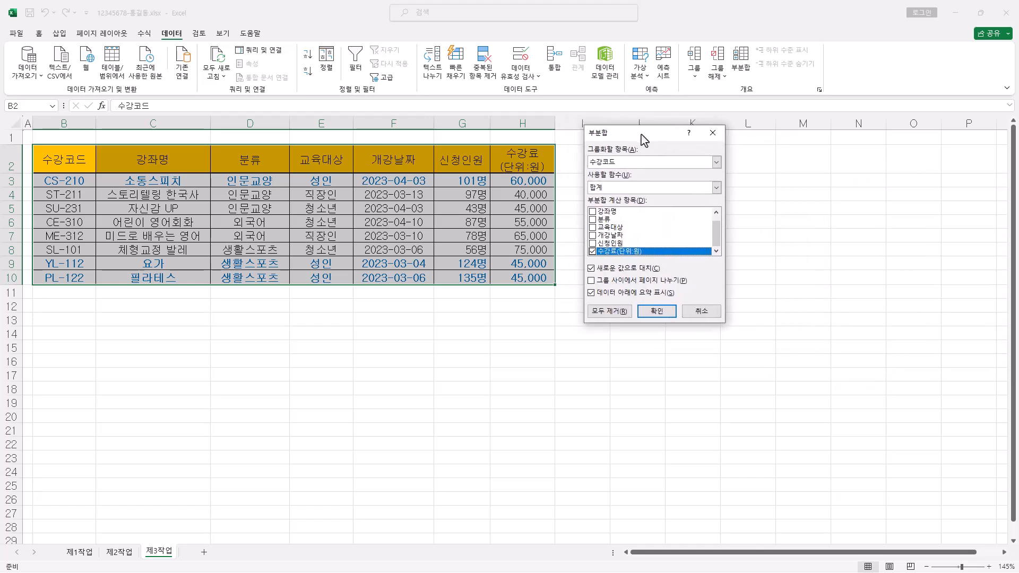
click(617, 164)
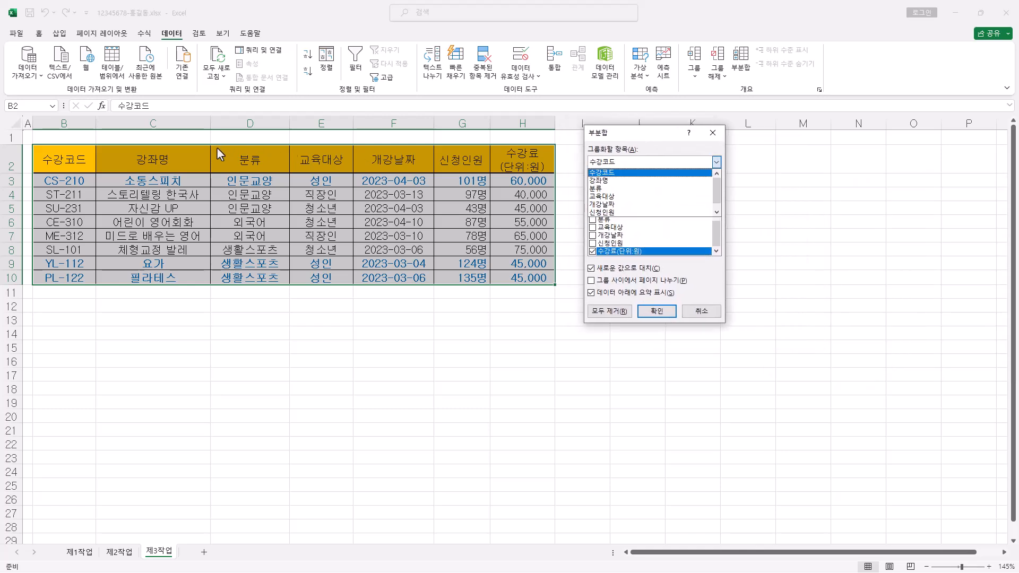
click(636, 190)
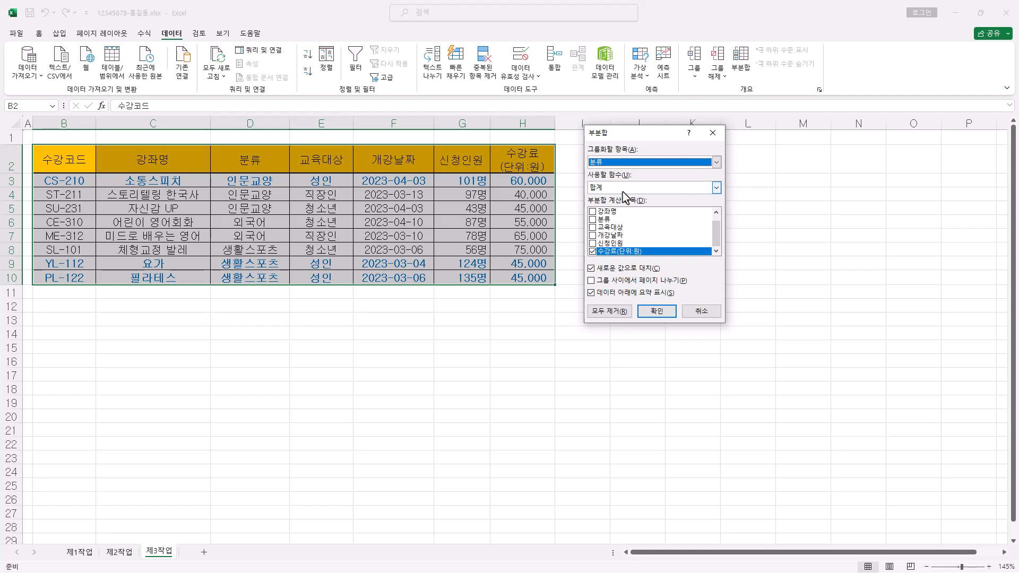
click(592, 251)
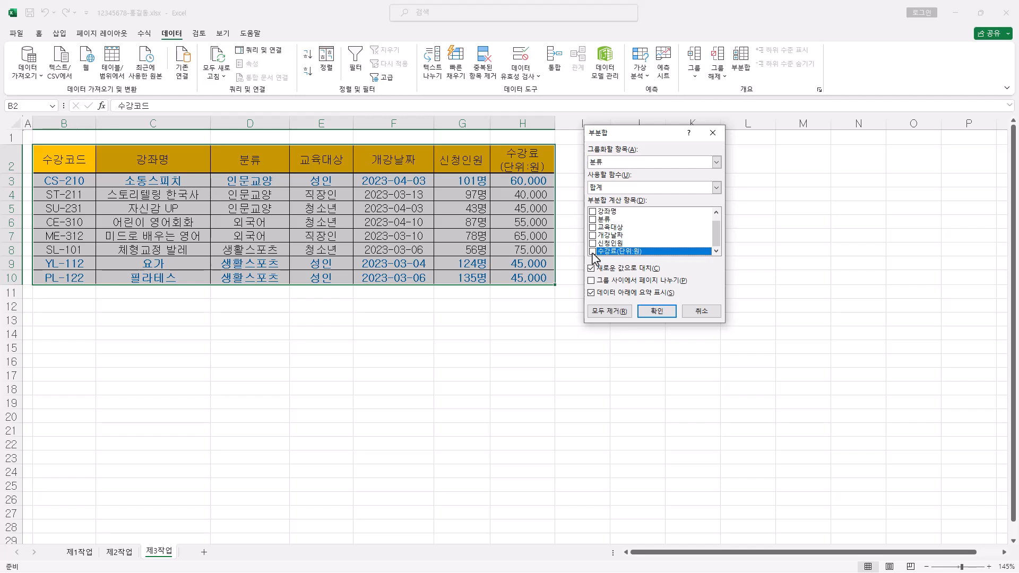
click(592, 212)
click(609, 187)
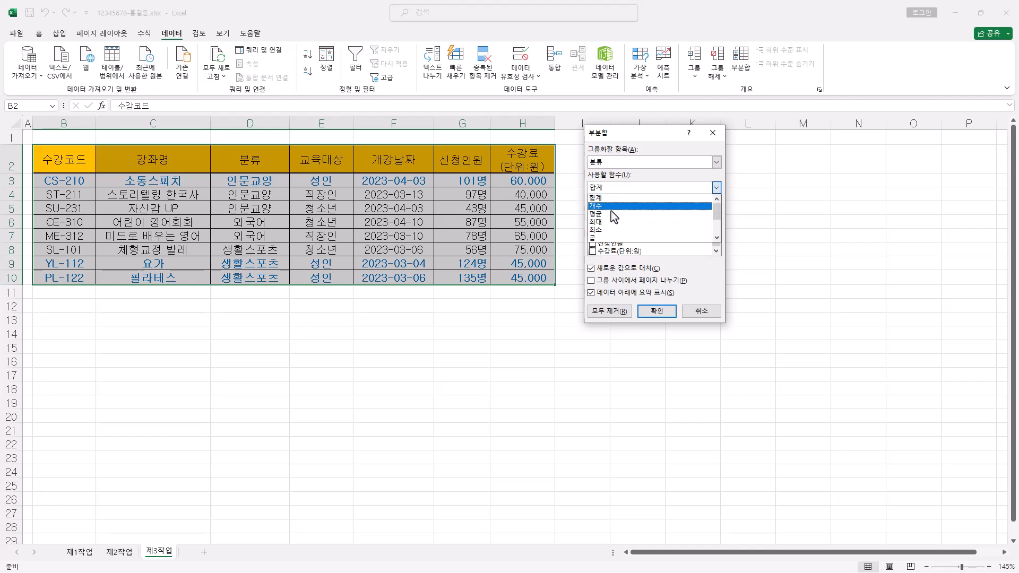
click(610, 210)
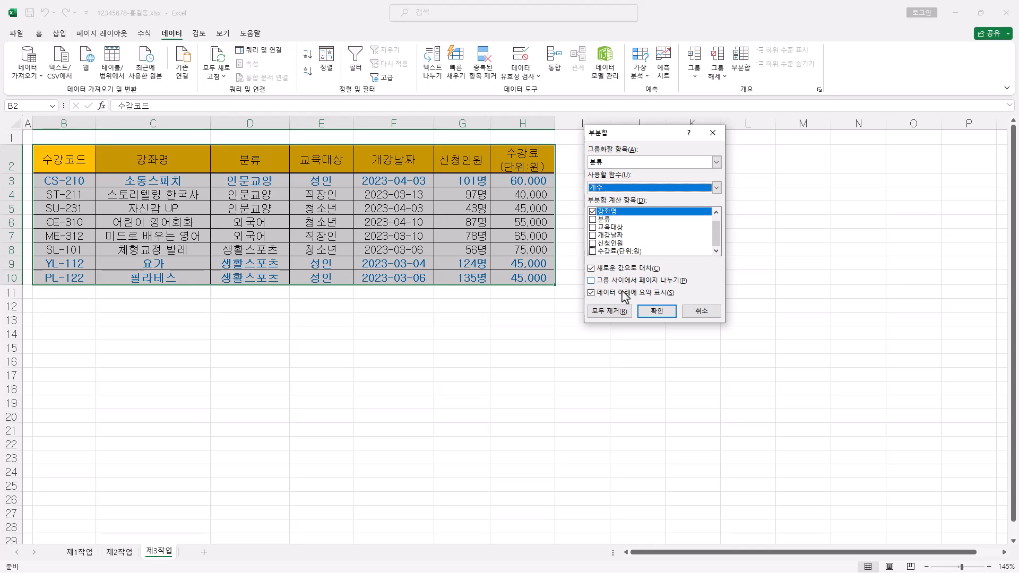
click(656, 312)
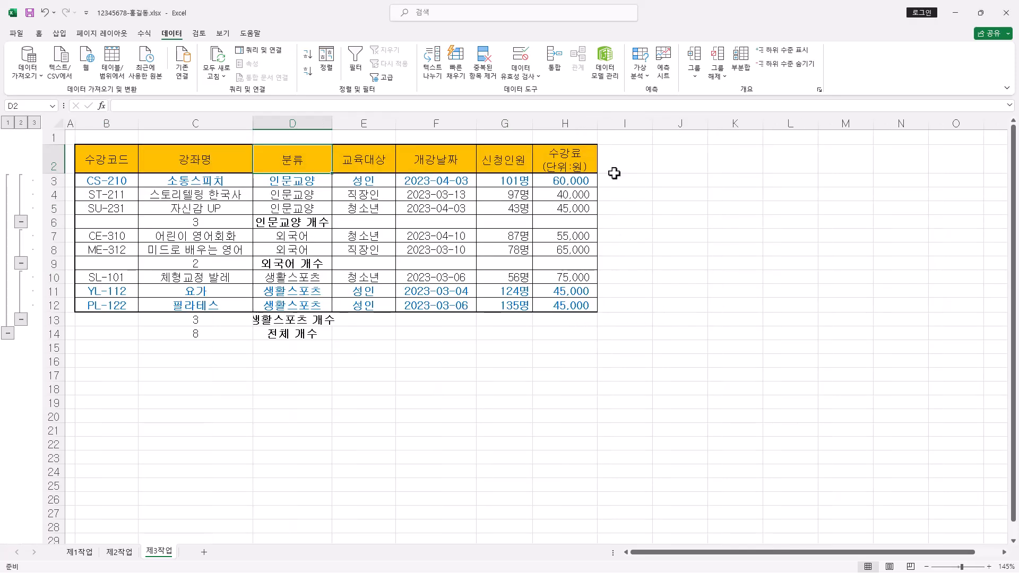
Add a second subtotal by 분류 using 평균 on 신청인원 only, without replacing the existing 개수 subtotals.
click(749, 61)
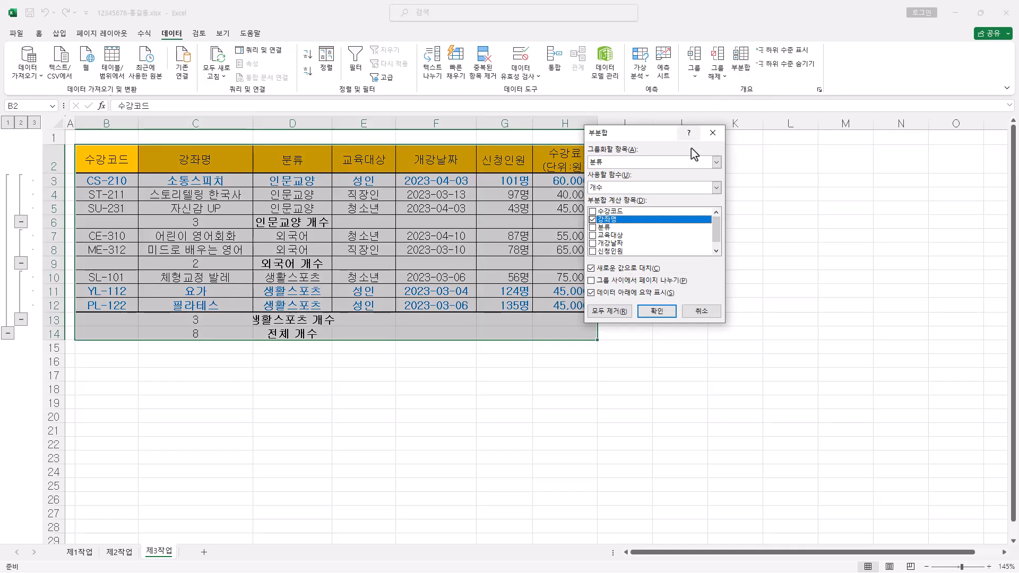
drag(692, 141, 755, 142)
click(684, 190)
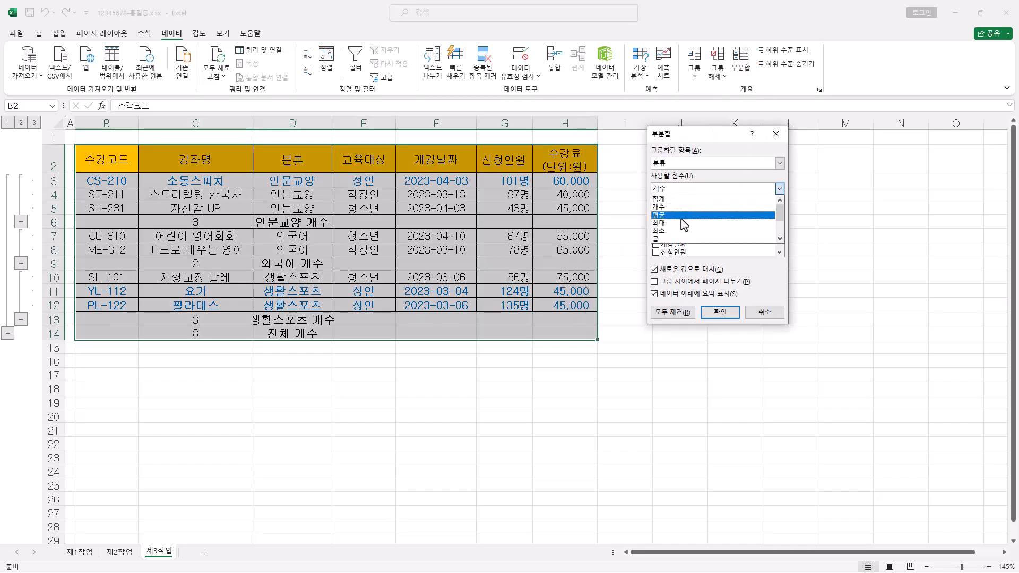
click(684, 225)
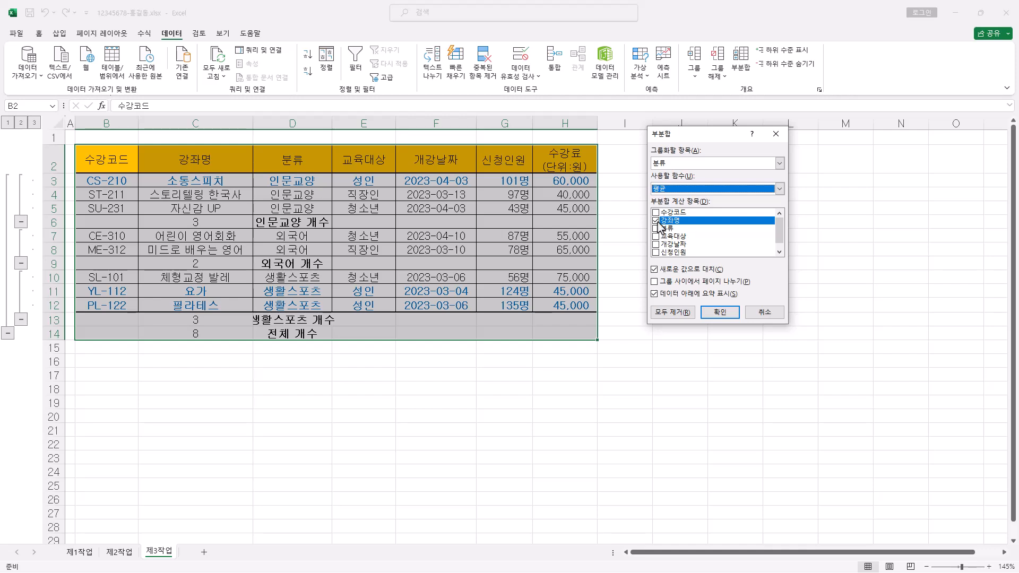
click(658, 221)
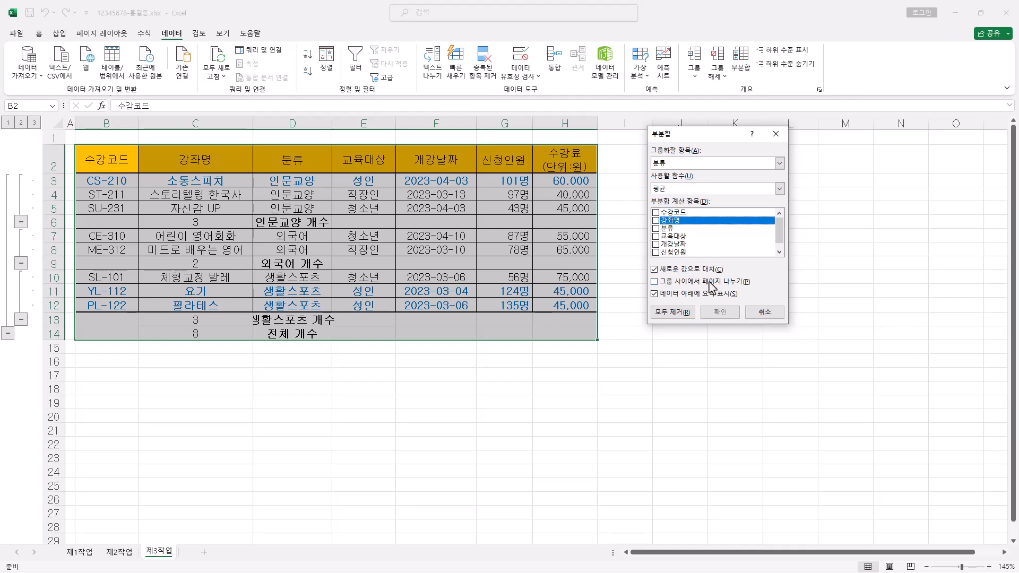
click(657, 253)
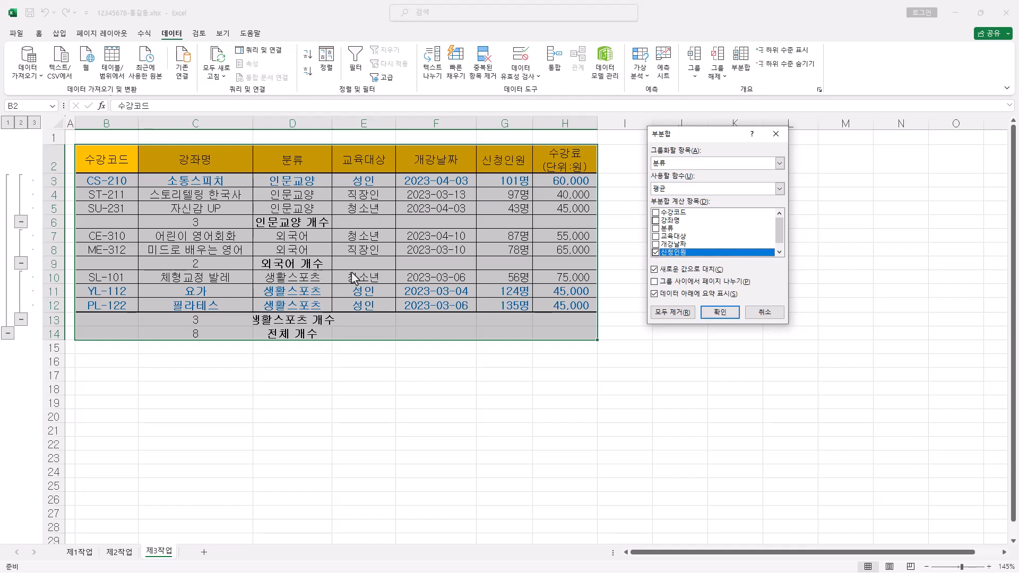
click(654, 269)
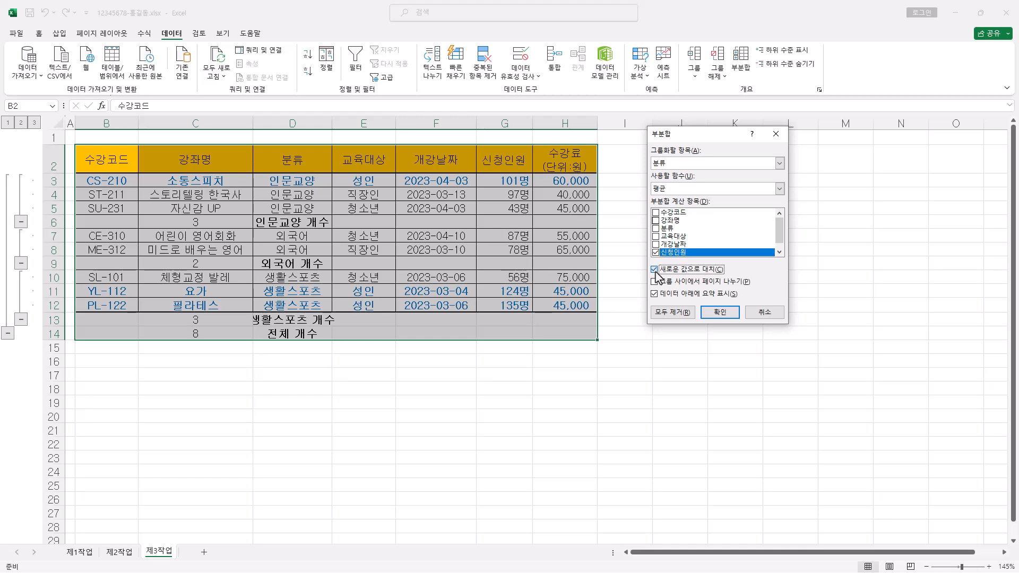
click(721, 312)
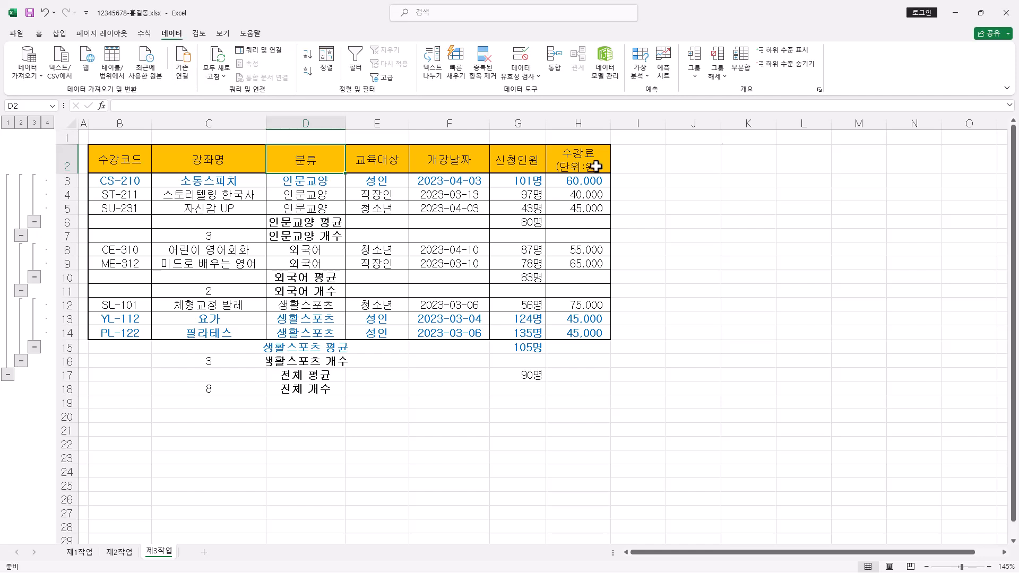
Clear the outline from the subtotalled table and widen column D to fit its summary labels.
click(723, 77)
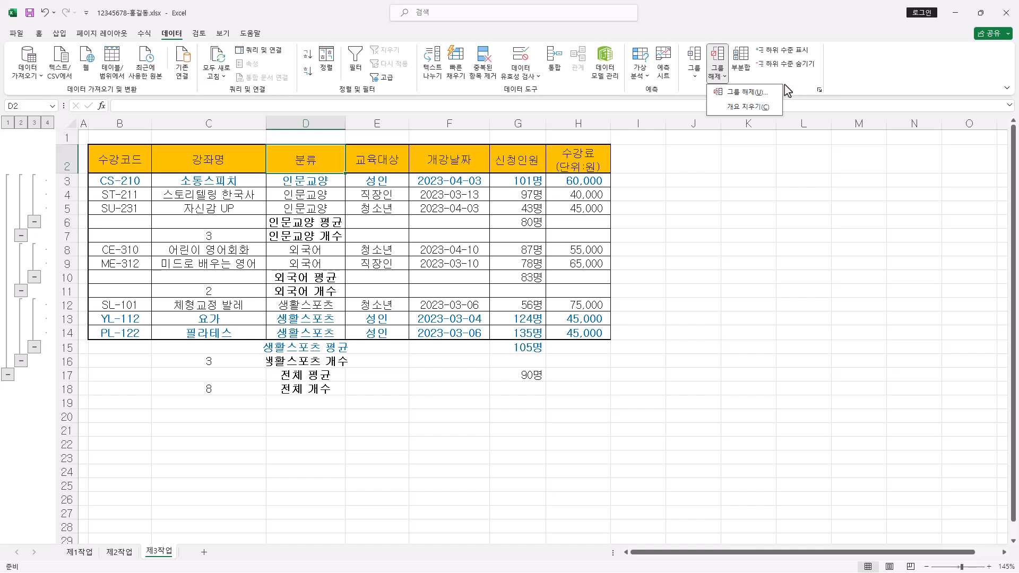
click(748, 107)
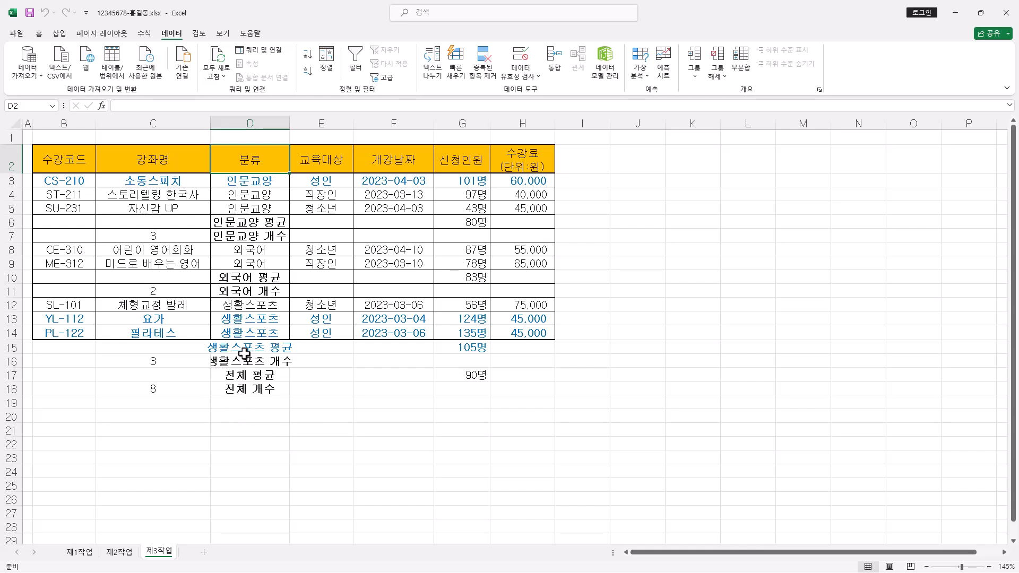
drag(290, 123, 312, 125)
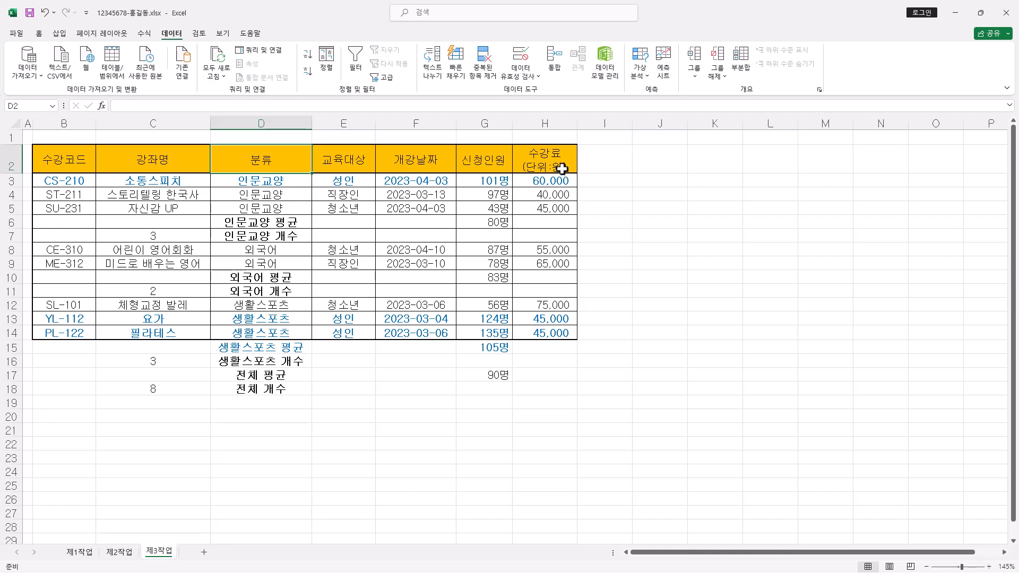
drag(12, 160, 11, 417)
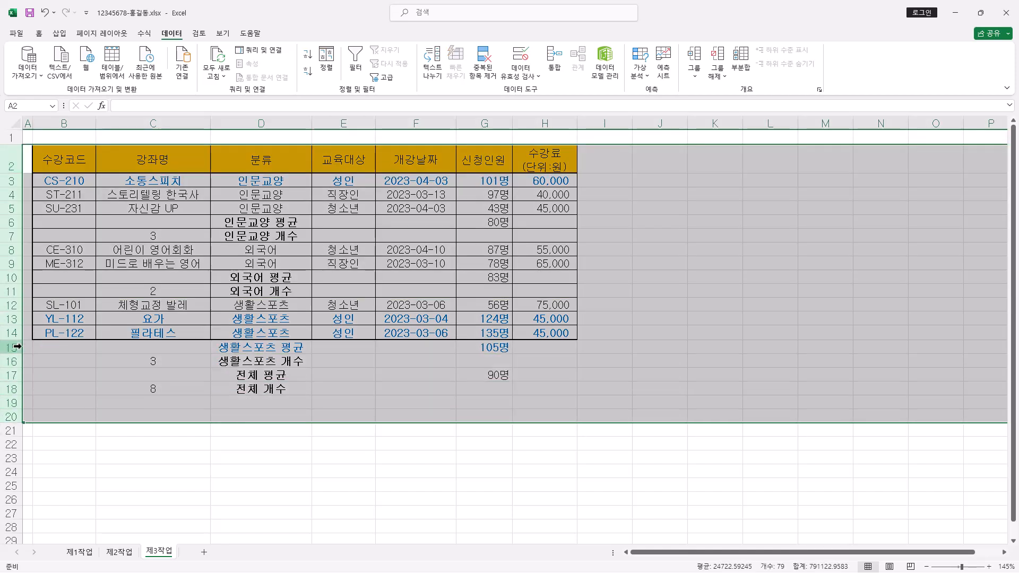
right_click(13, 305)
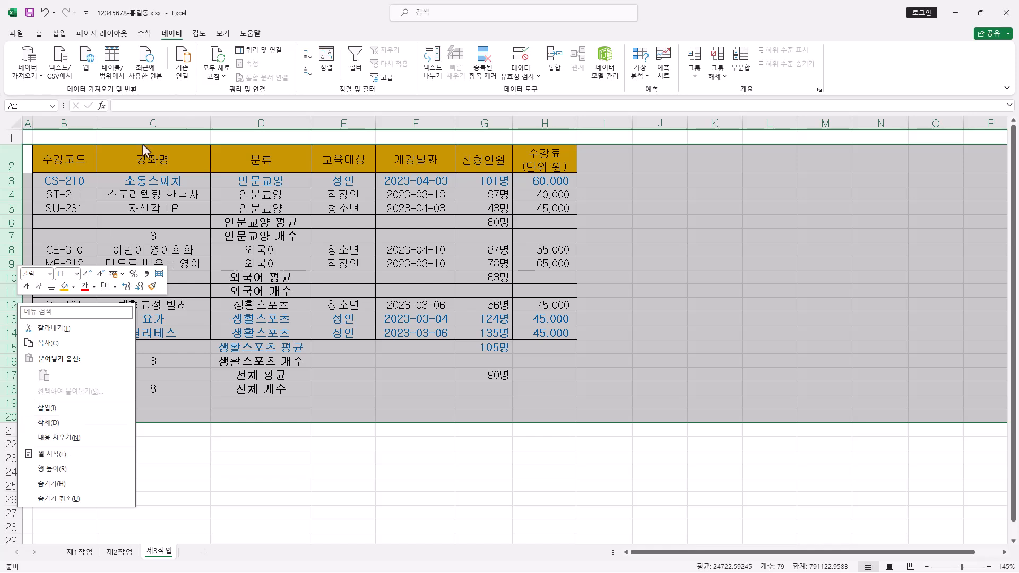
click(162, 137)
click(62, 156)
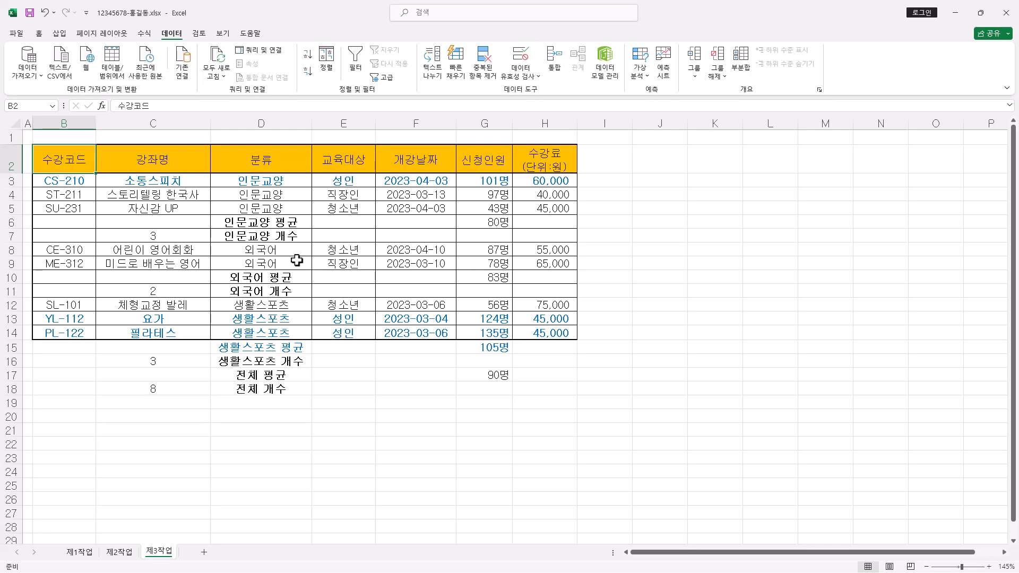
On 제1작업, select the 강좌명, 신청인원 and 수강료 cells in rows 4–7, 9, 11 and 12 together.
click(84, 554)
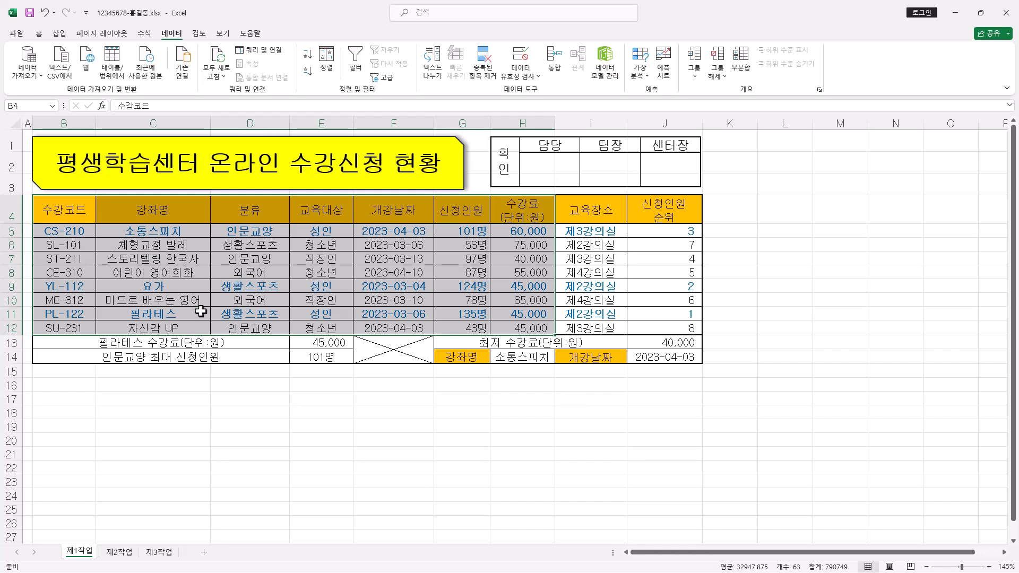
click(179, 208)
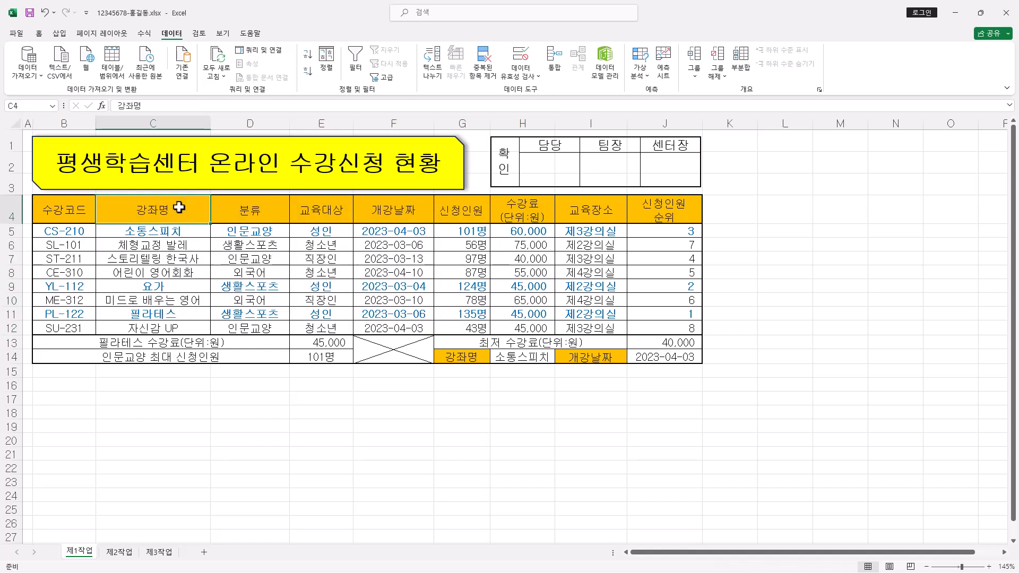
drag(179, 207, 194, 258)
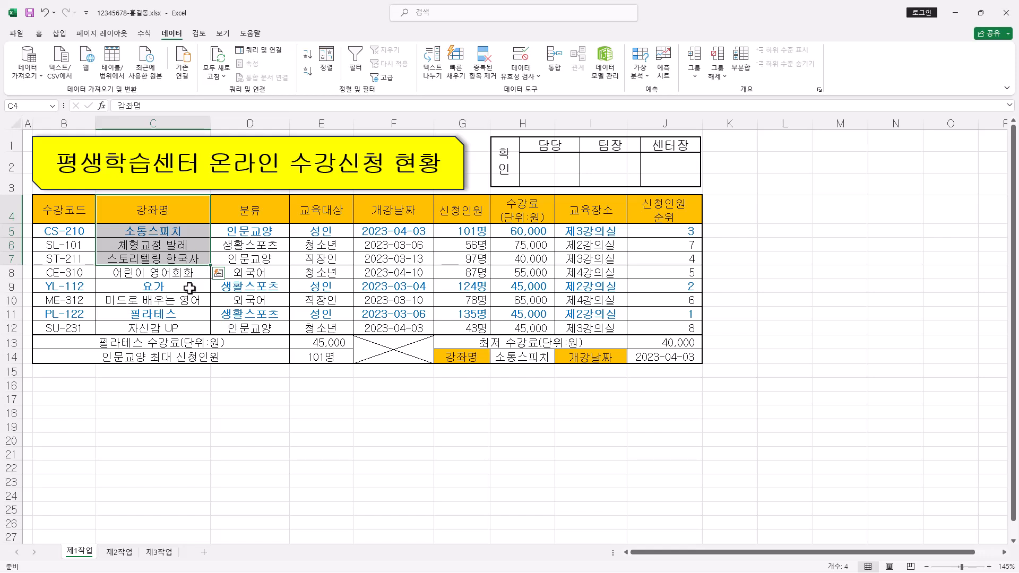
ctrl+click(181, 286)
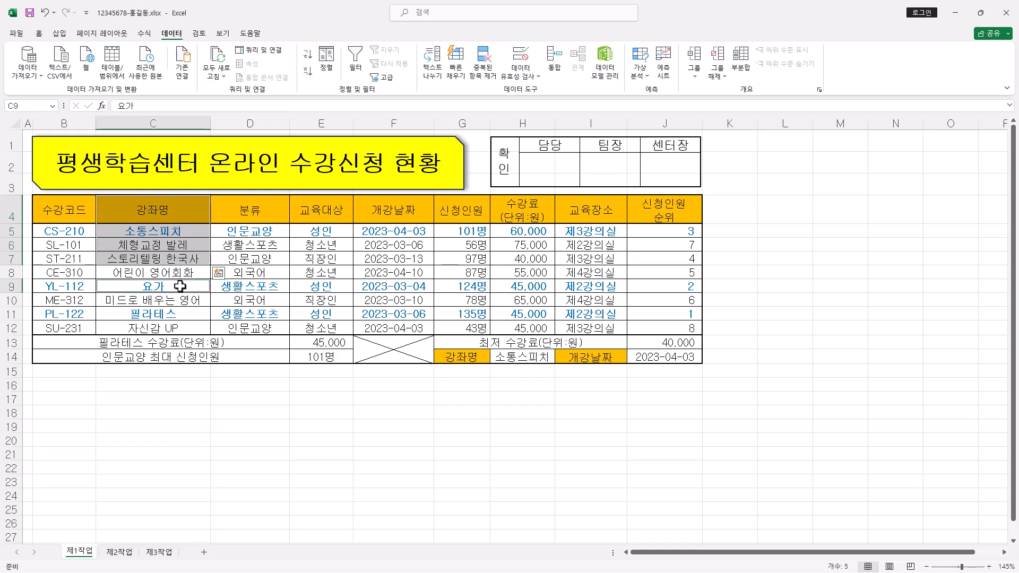
ctrl+click(183, 314)
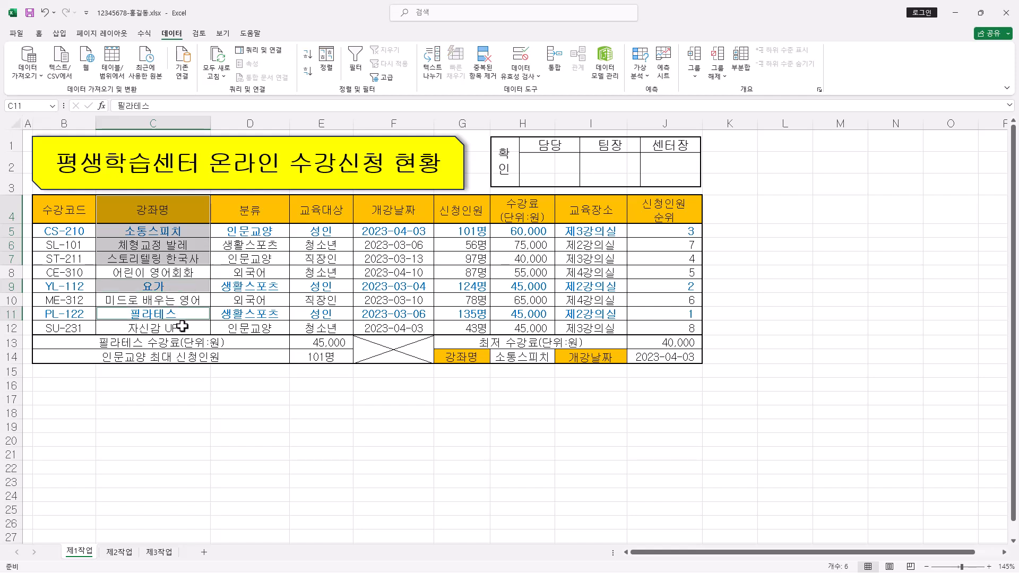
ctrl+click(183, 326)
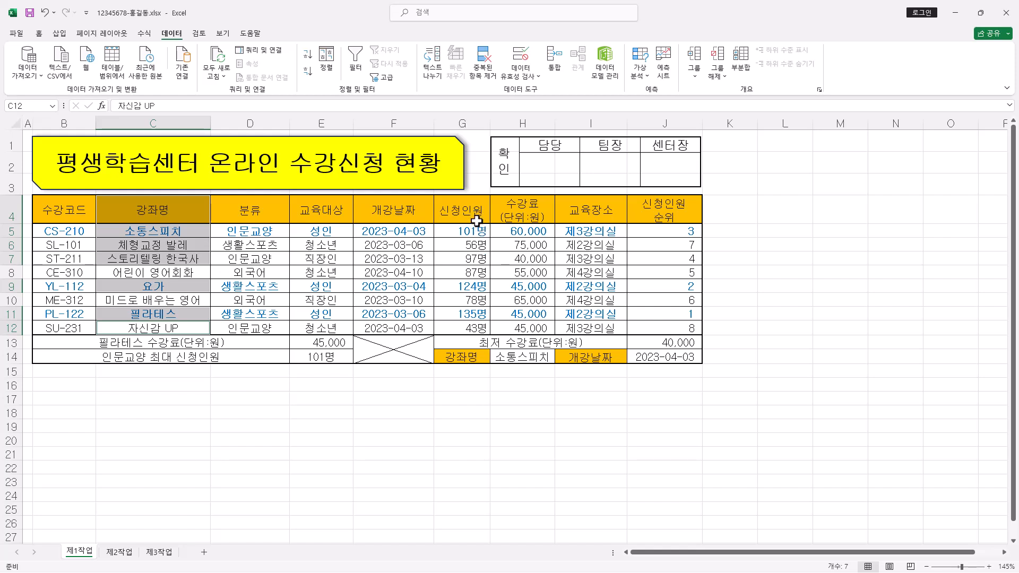
drag(460, 210, 526, 257)
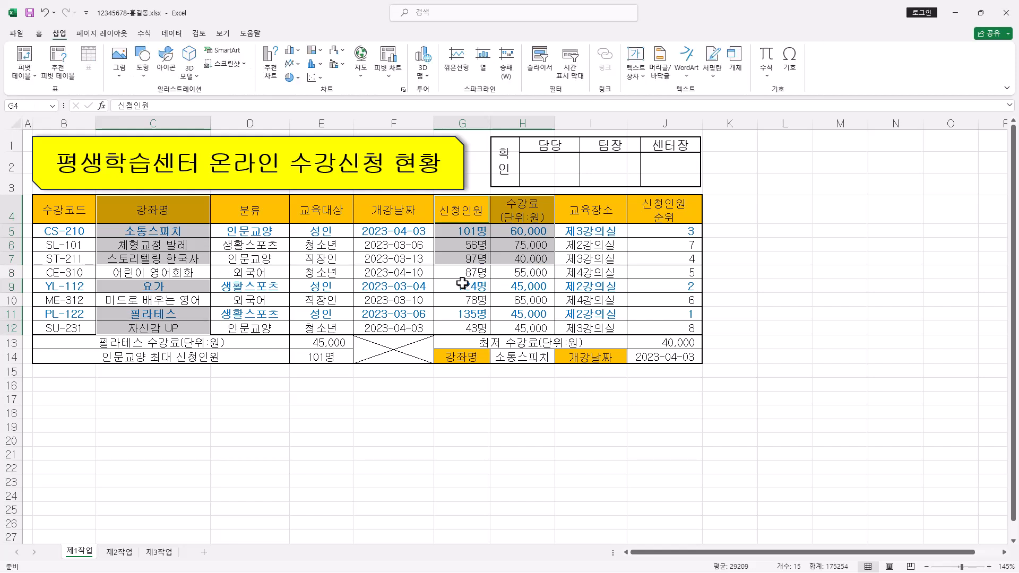
drag(465, 288, 537, 288)
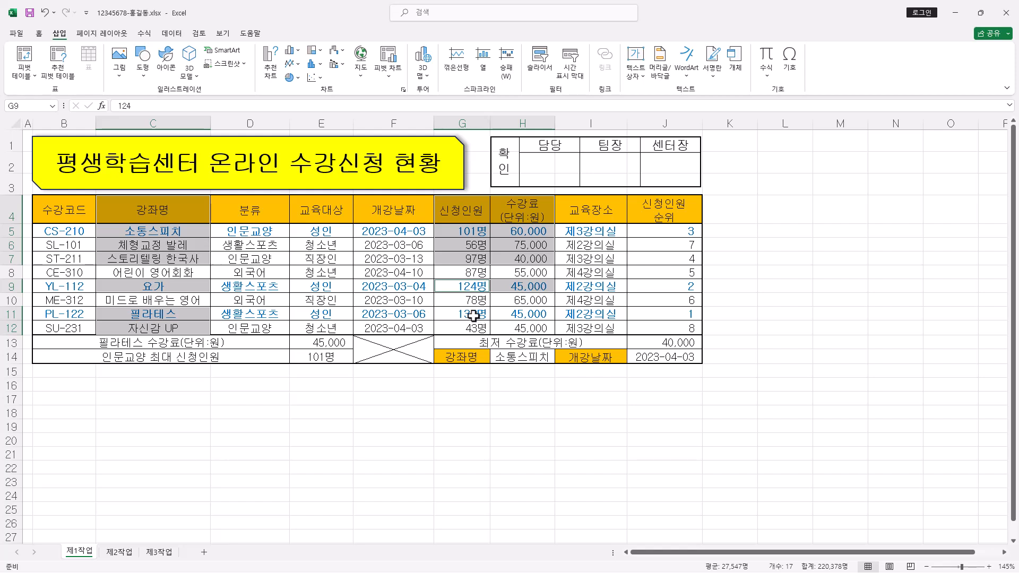
drag(474, 316, 531, 330)
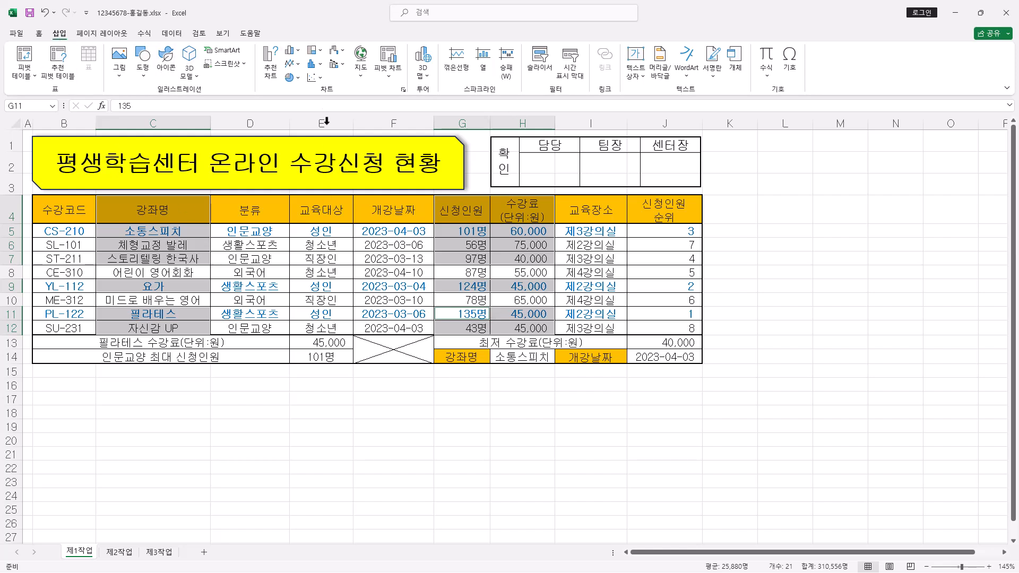
Insert a custom combo chart with 신청인원 as 표식이 있는 꺾은선형 on the secondary axis and 수강료(단위:원) as 묶은 세로 막대형.
click(338, 64)
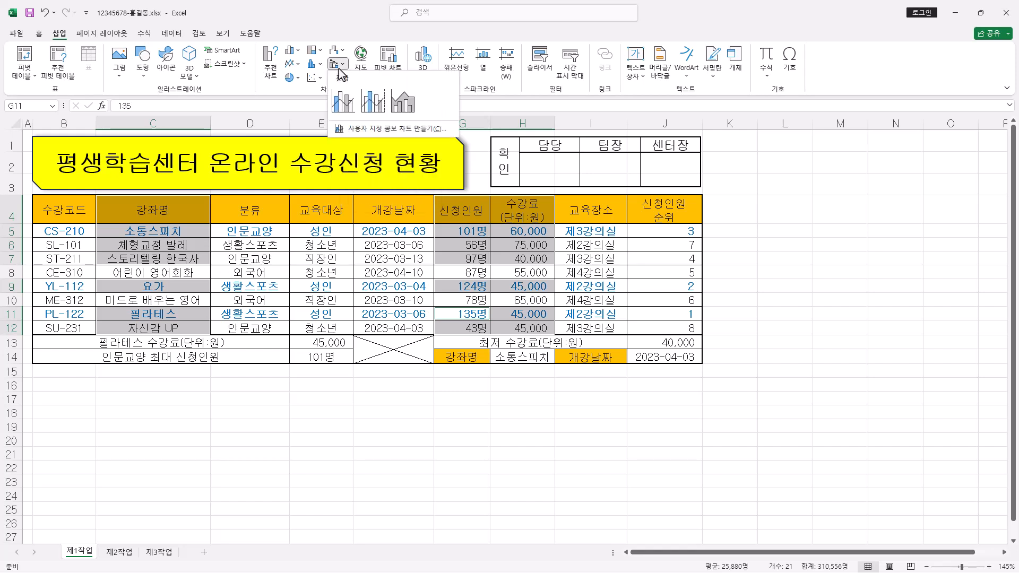
click(378, 129)
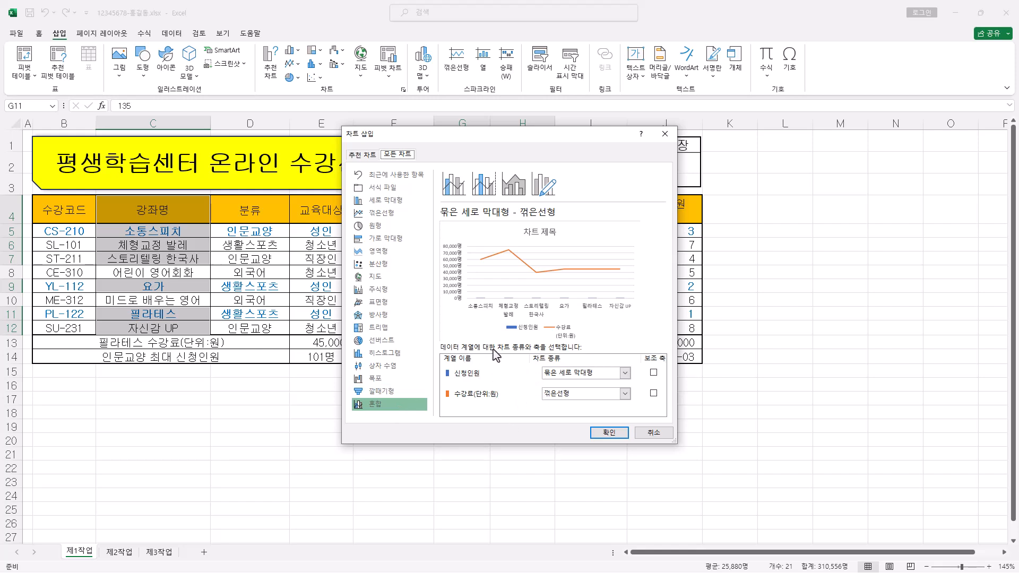
drag(541, 137, 801, 148)
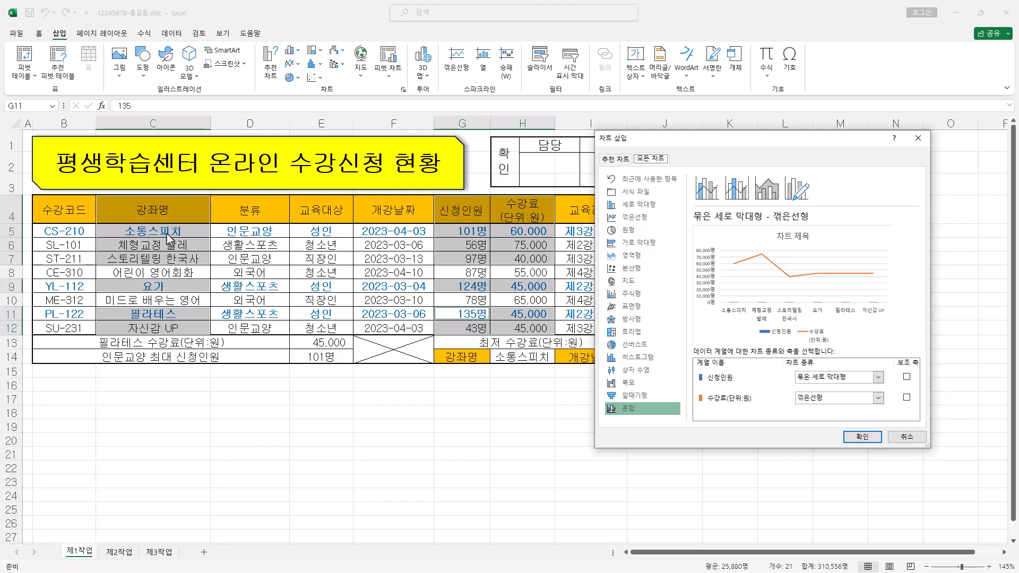
drag(791, 144, 711, 116)
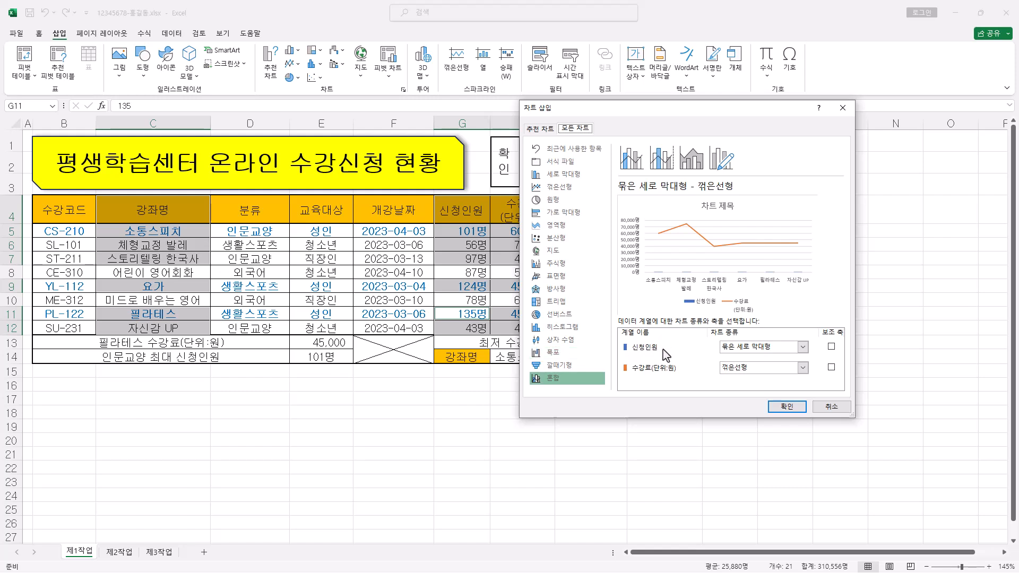
click(772, 349)
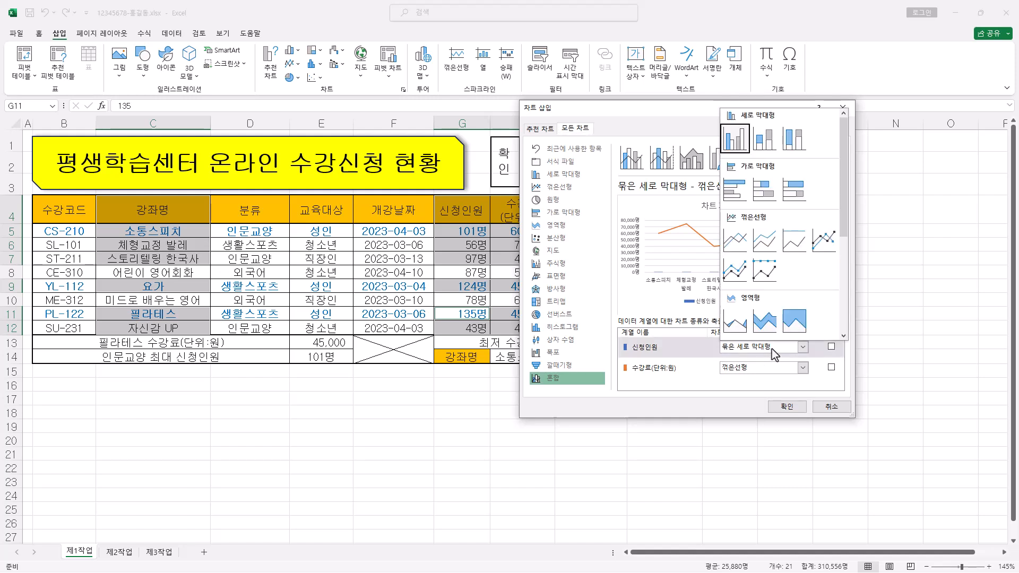
click(831, 262)
click(832, 347)
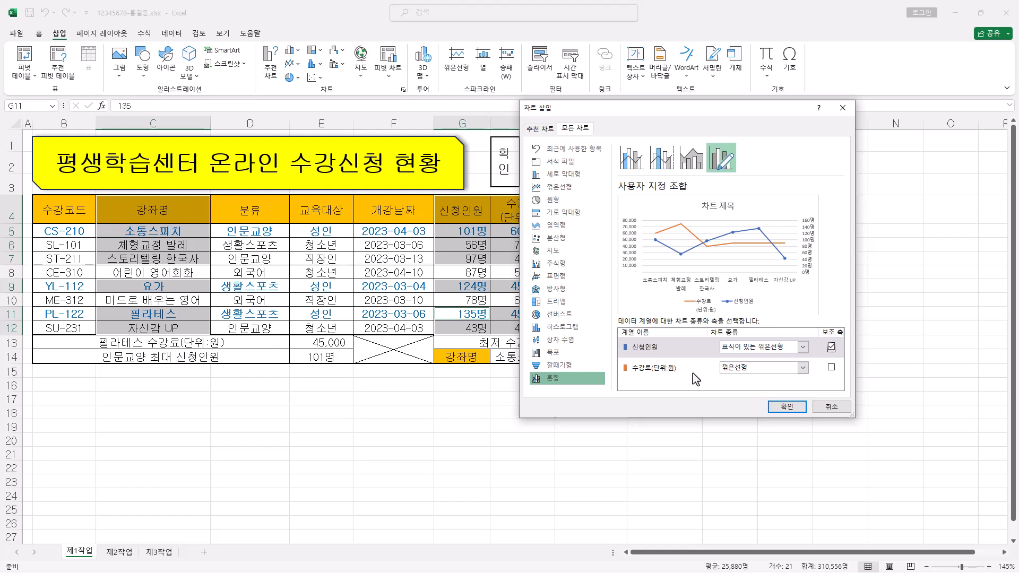
click(769, 365)
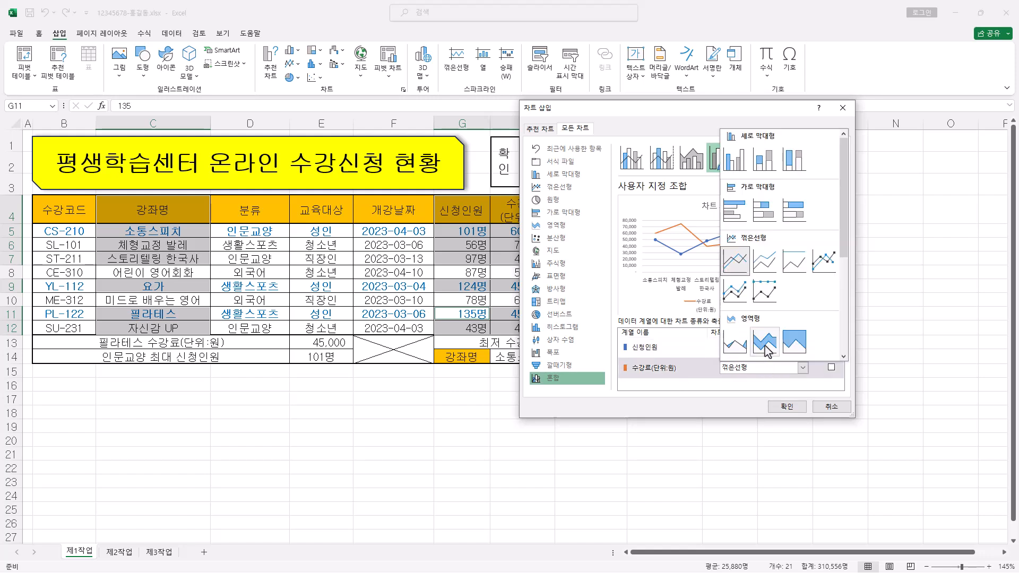
click(742, 168)
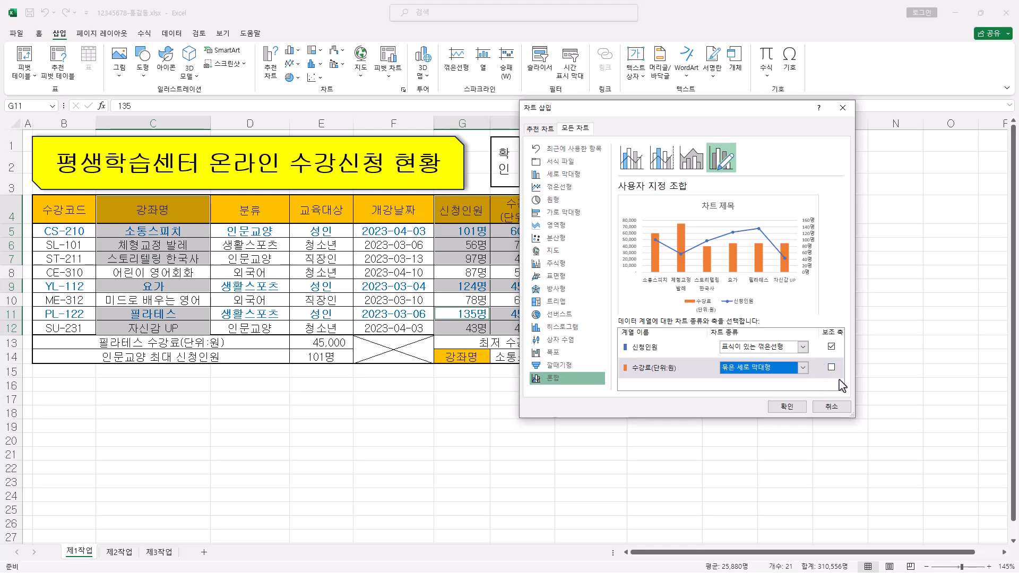
click(799, 412)
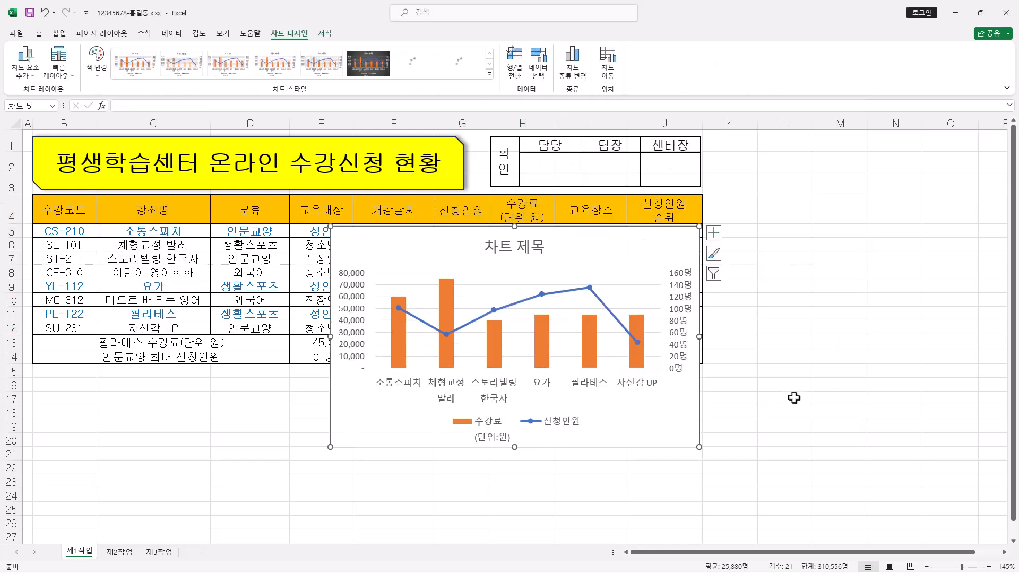
Move the chart to a new sheet named 제4작업 and place that sheet after 제3작업.
click(611, 72)
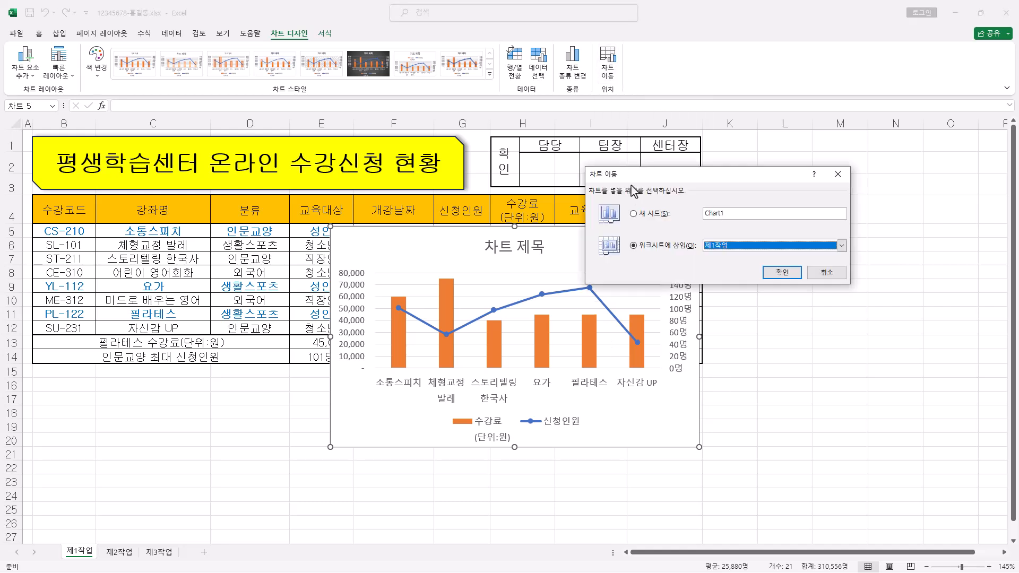
click(646, 215)
text(제4작업)
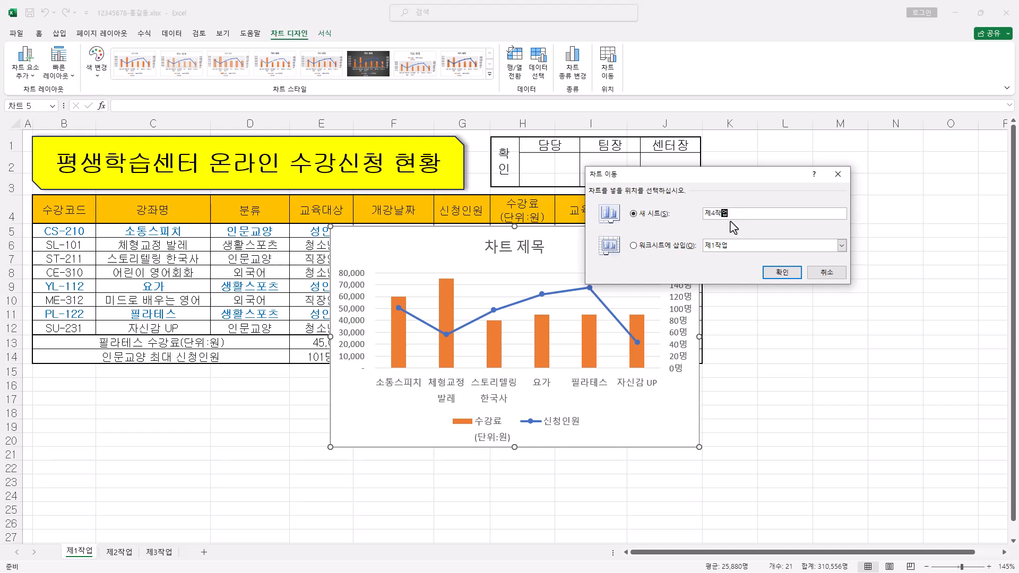
click(789, 274)
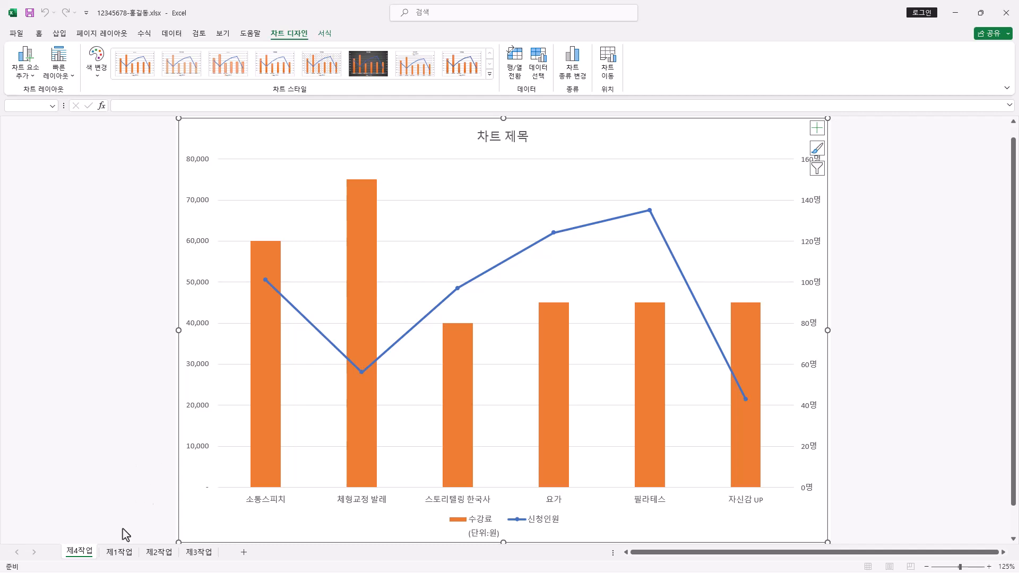
mouse_move(82, 551)
mouse_down()
mouse_move(203, 542)
mouse_move(235, 553)
mouse_up()
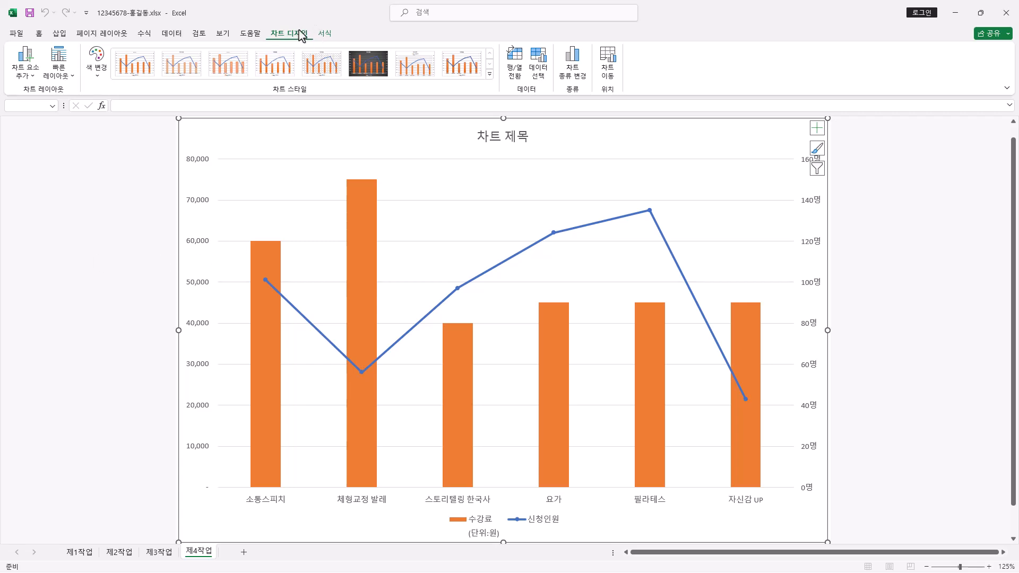
Apply the third quick layout to the chart and set the font of the whole chart to 굴림.
click(58, 70)
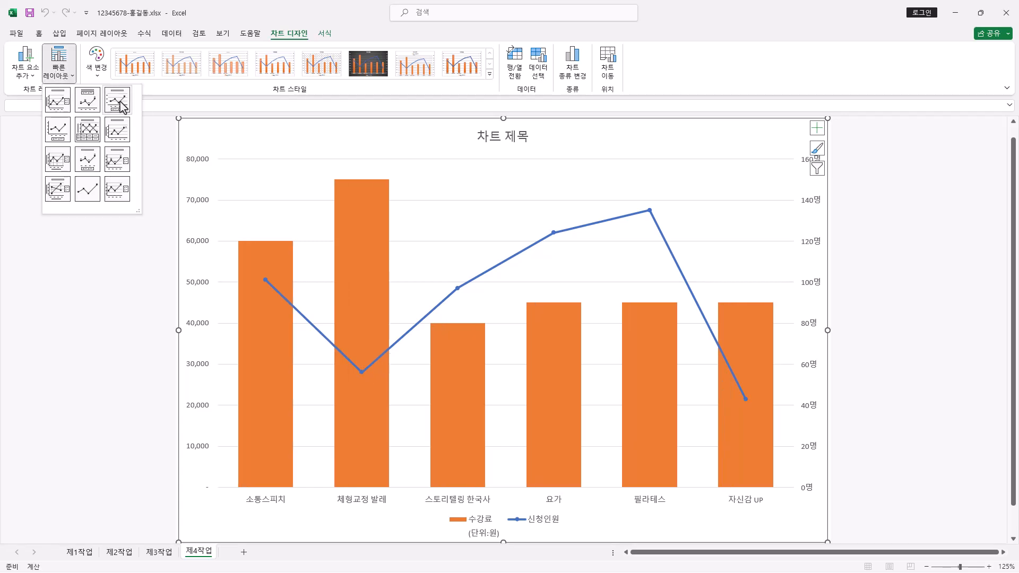
click(122, 106)
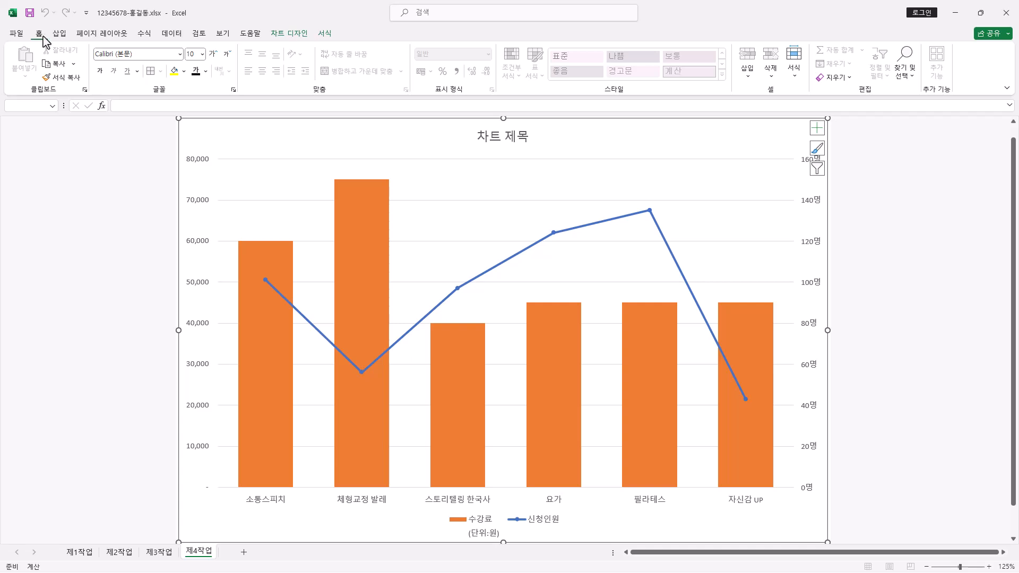
click(180, 54)
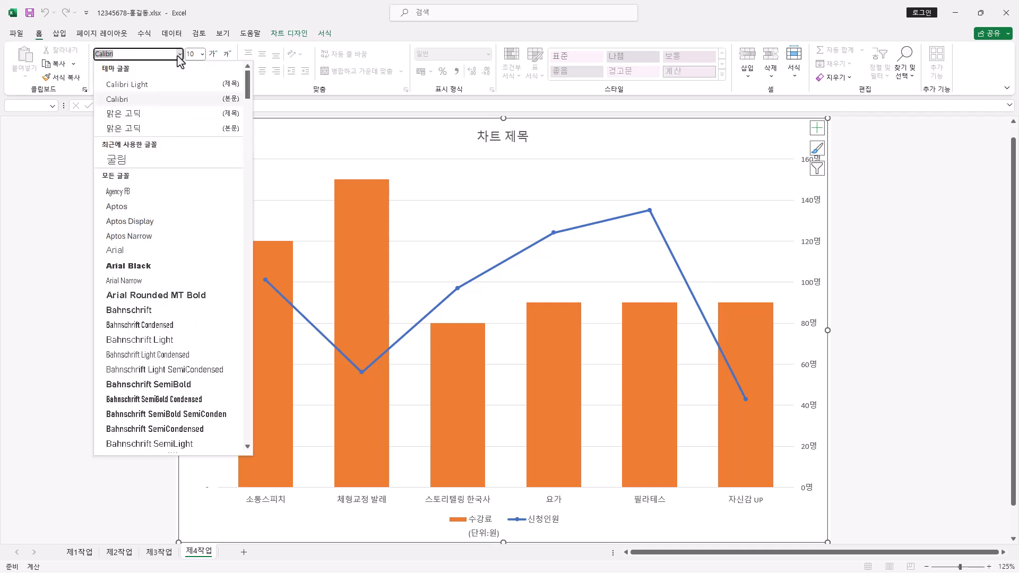
click(138, 161)
click(101, 72)
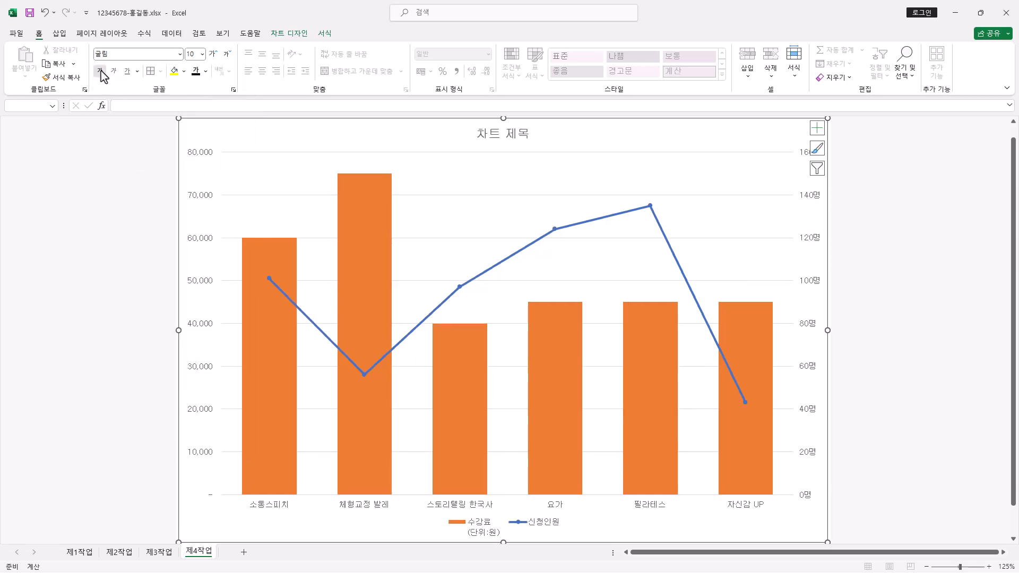
click(203, 55)
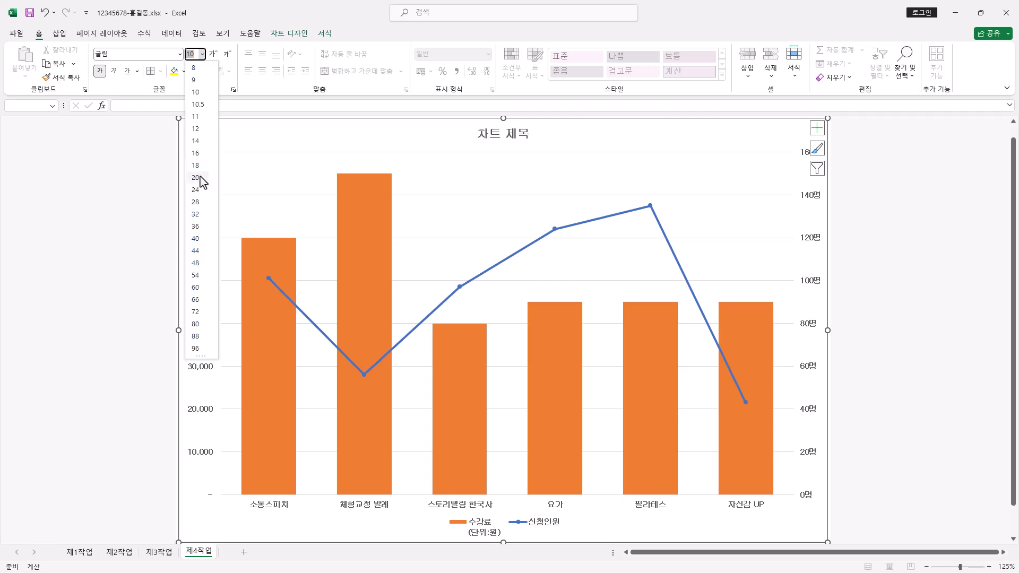
click(197, 177)
key(ctrl+z)
key(ctrl+z)
Set the font size of the whole chart to 11 and its font color to black.
click(203, 54)
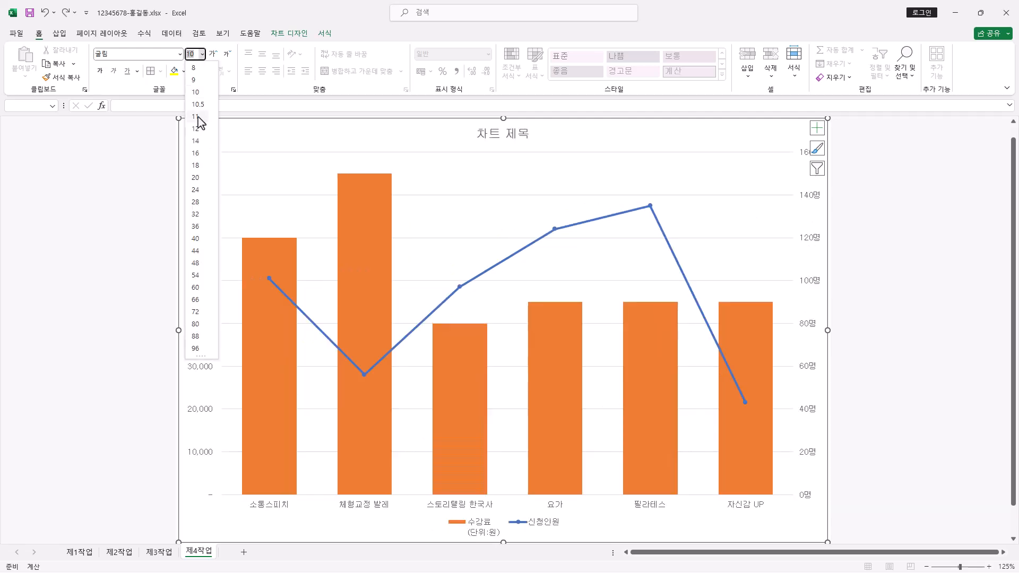
click(198, 118)
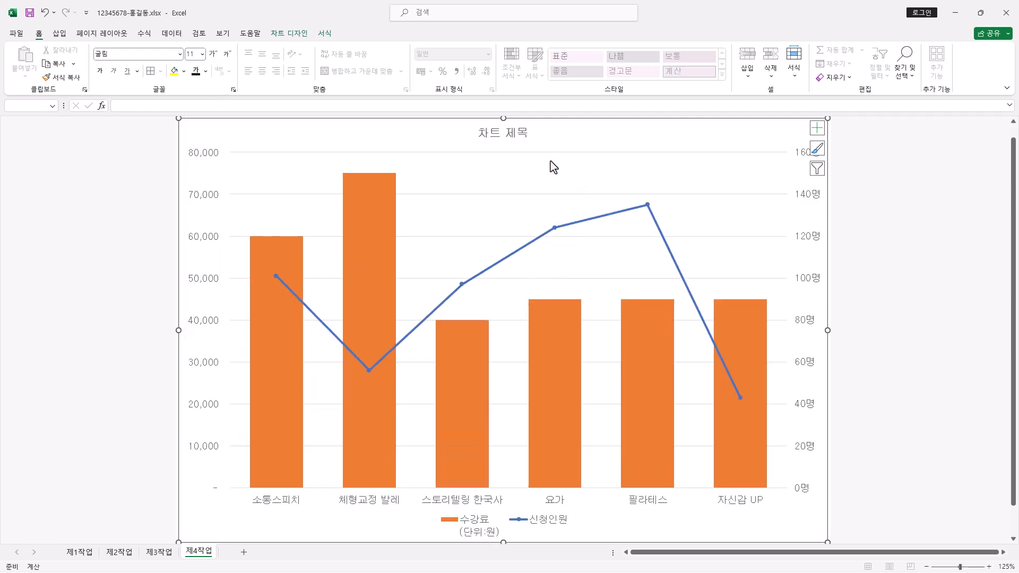
click(197, 71)
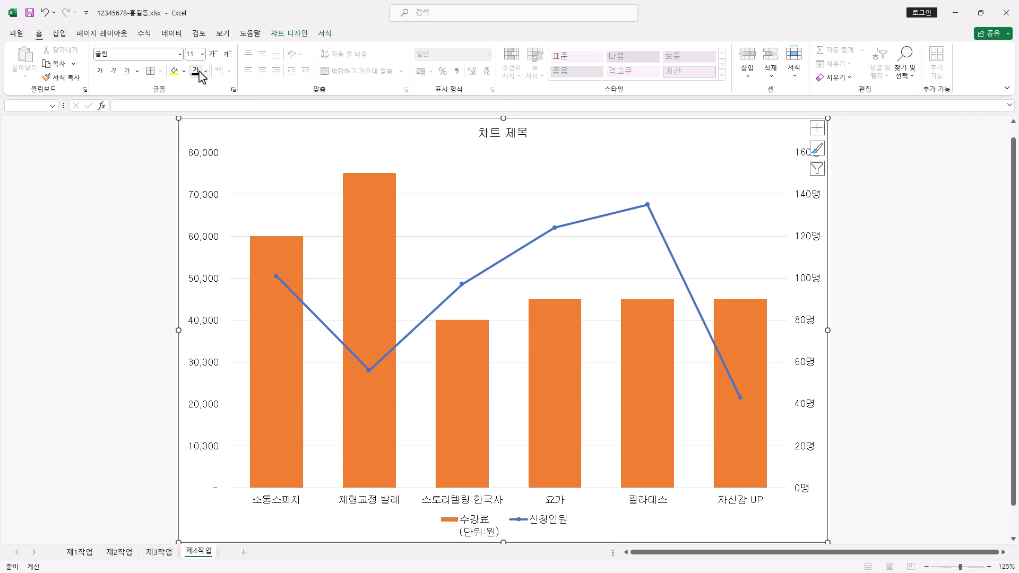
Fill the chart area with the pink tissue-paper texture.
click(325, 34)
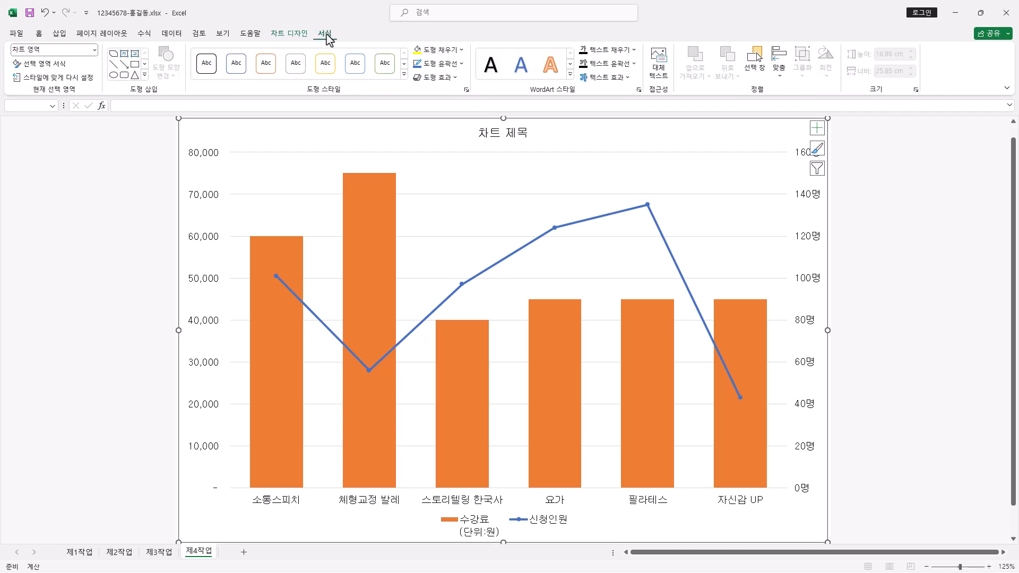
click(452, 49)
mouse_move(469, 246)
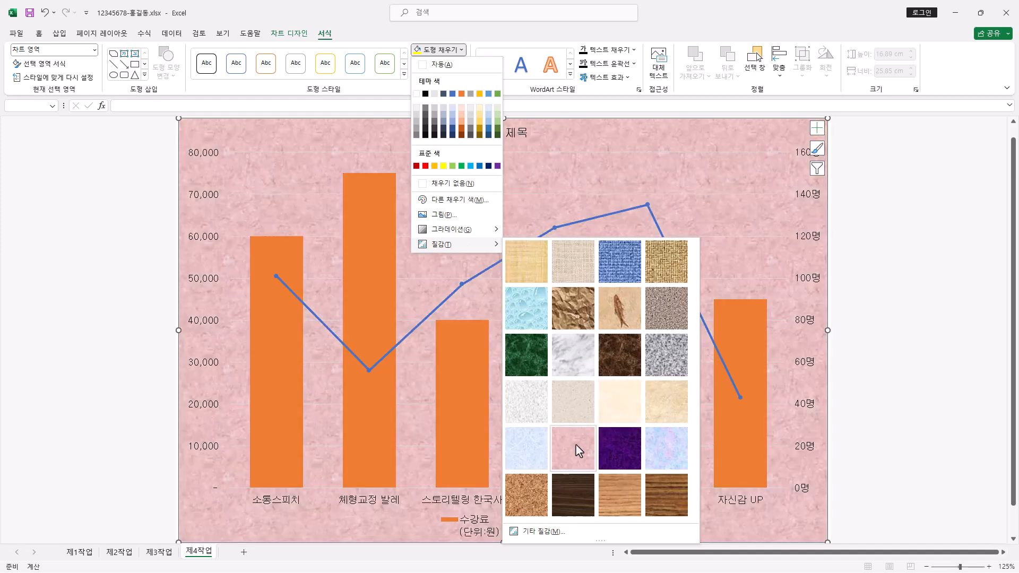
click(578, 450)
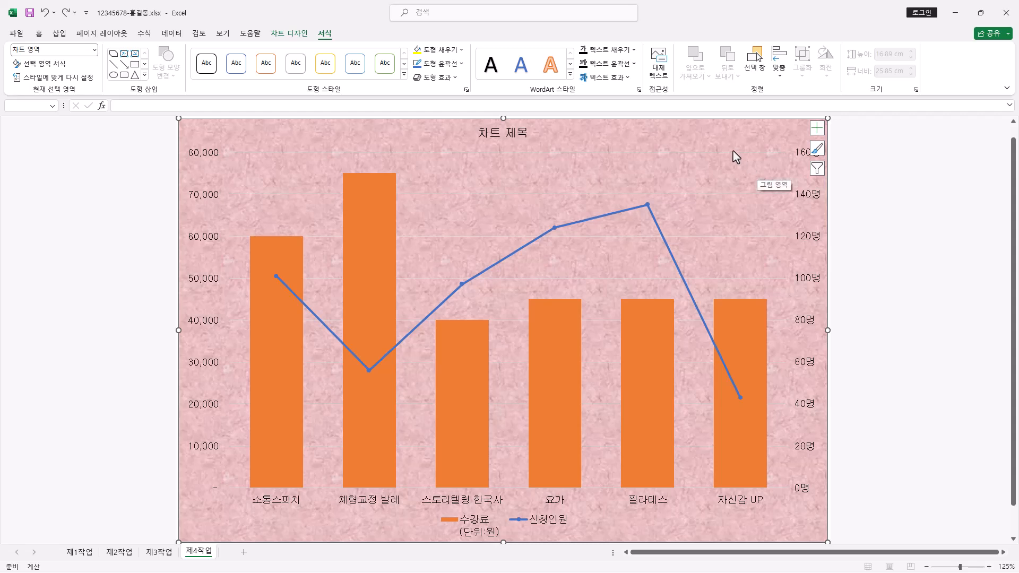
Fill the chart's plot area with solid white.
click(494, 211)
click(462, 50)
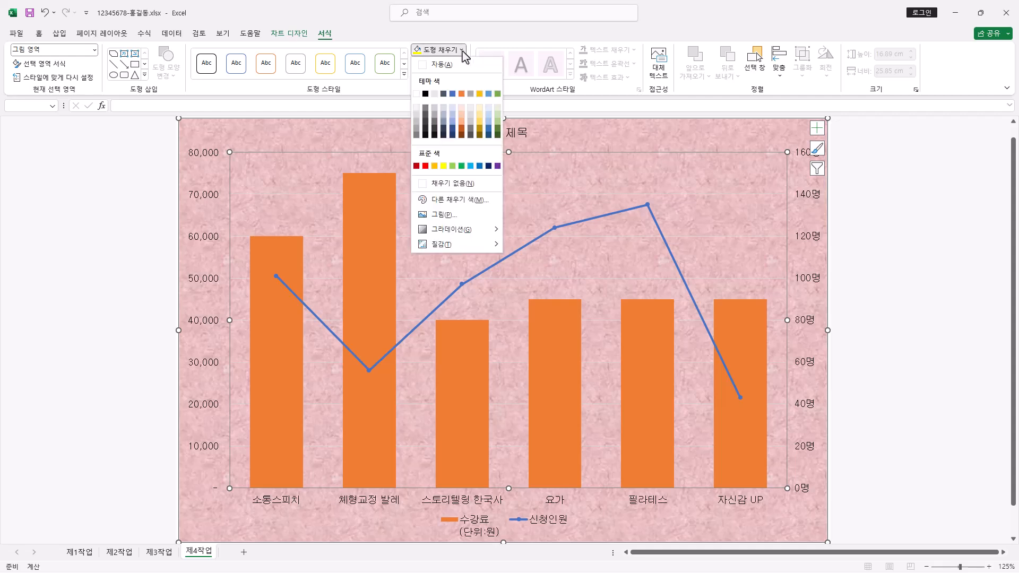
click(417, 94)
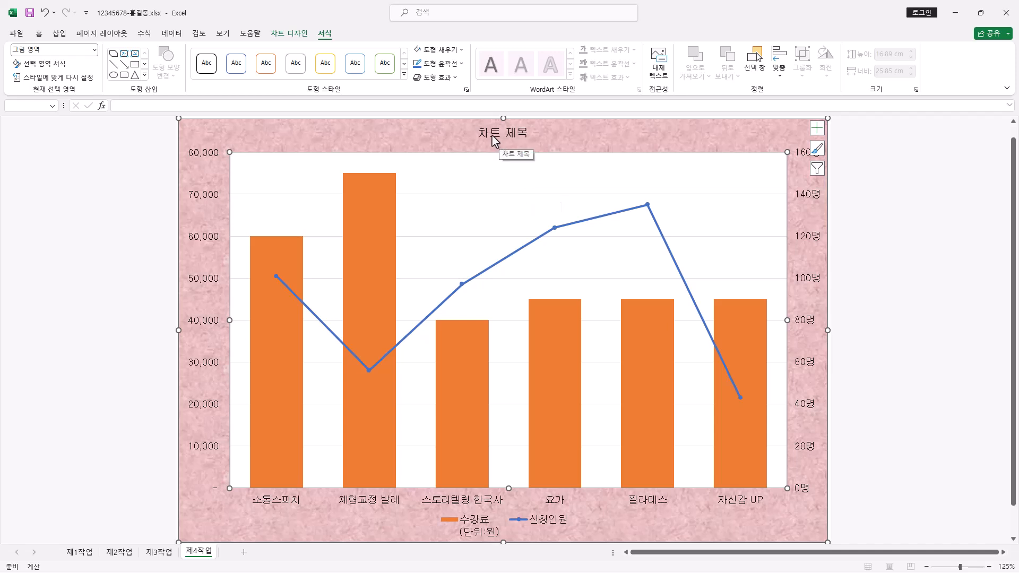
Replace the chart title placeholder with 인문교양 및 생활스포츠 수강신청 현황.
click(489, 136)
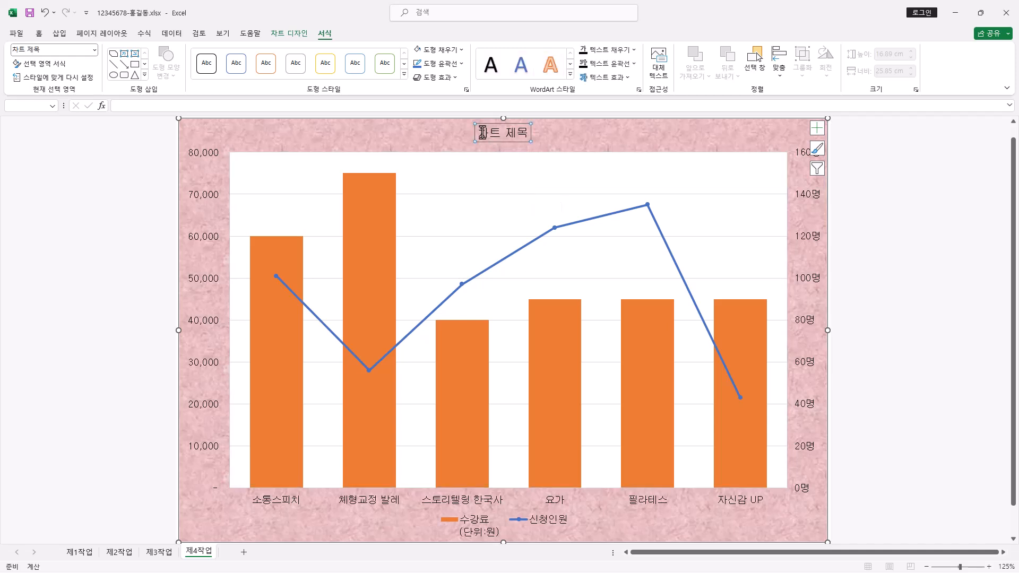
drag(483, 133, 543, 133)
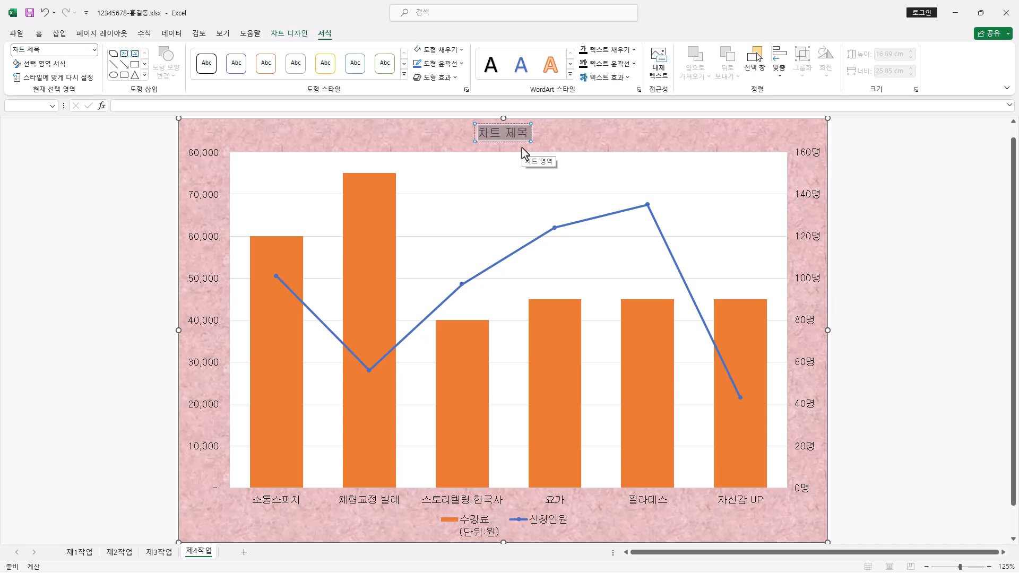
text(인문교양 및 생활스포츠 수강신청 현황)
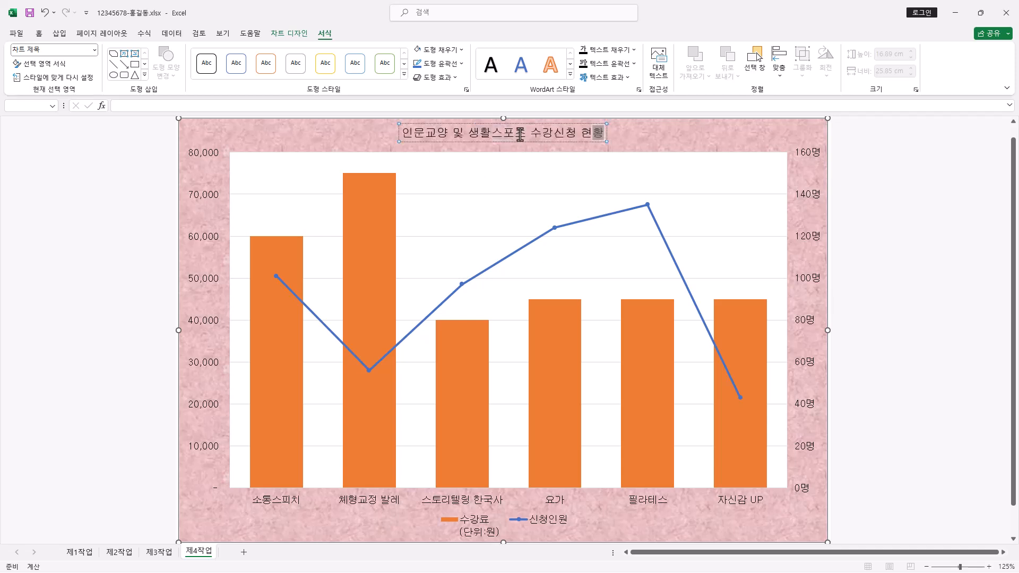
Fill the chart title box with white and give it a black outline.
click(597, 141)
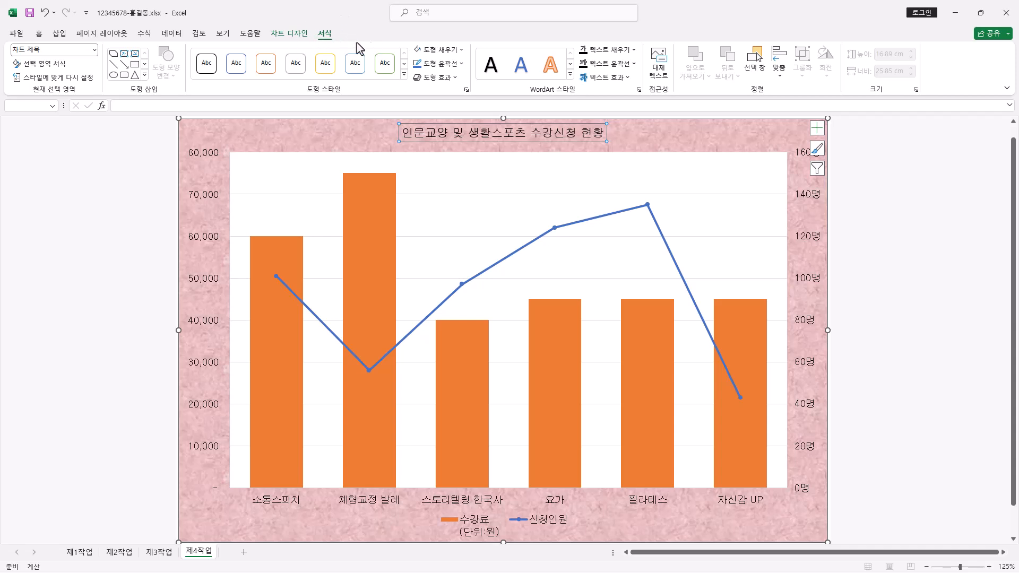
click(457, 50)
click(457, 51)
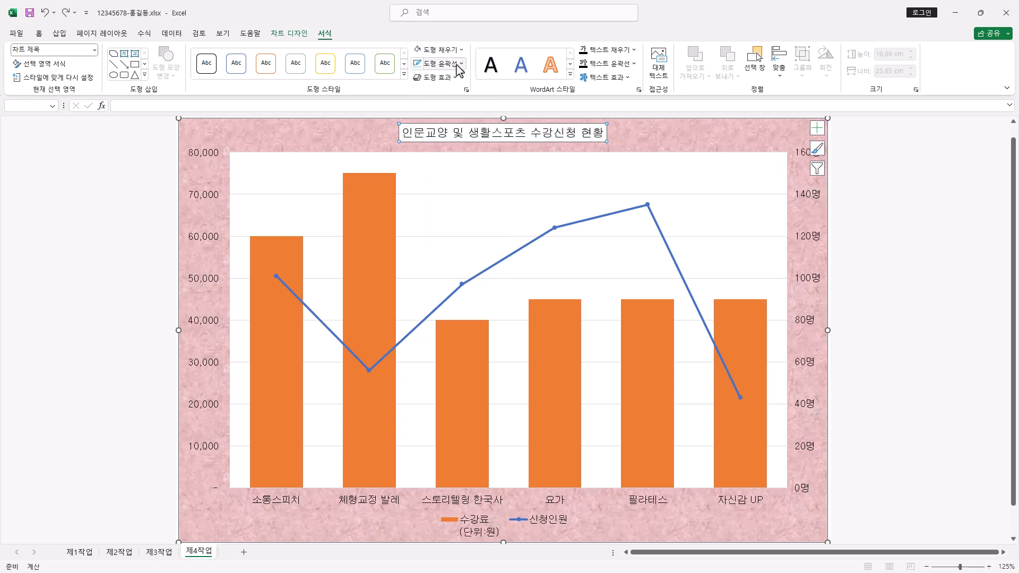
click(457, 64)
click(425, 108)
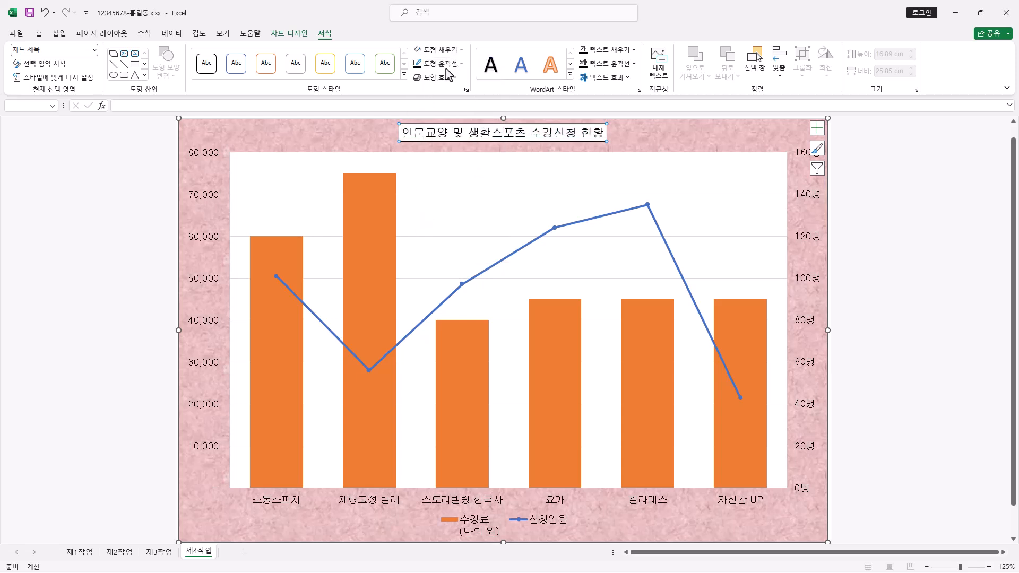
Make the chart title bold and set its font size to 20.
click(38, 34)
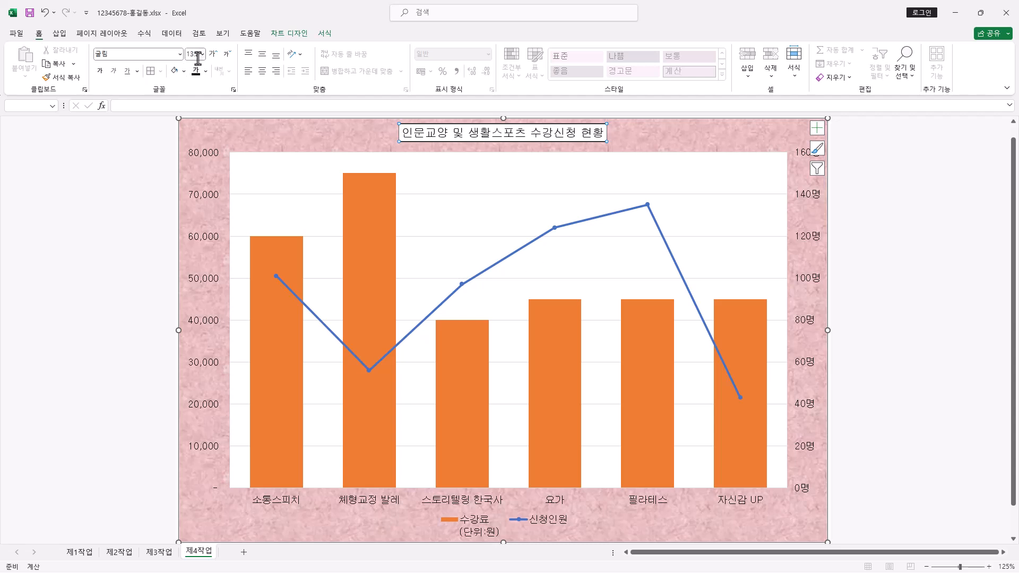
click(101, 71)
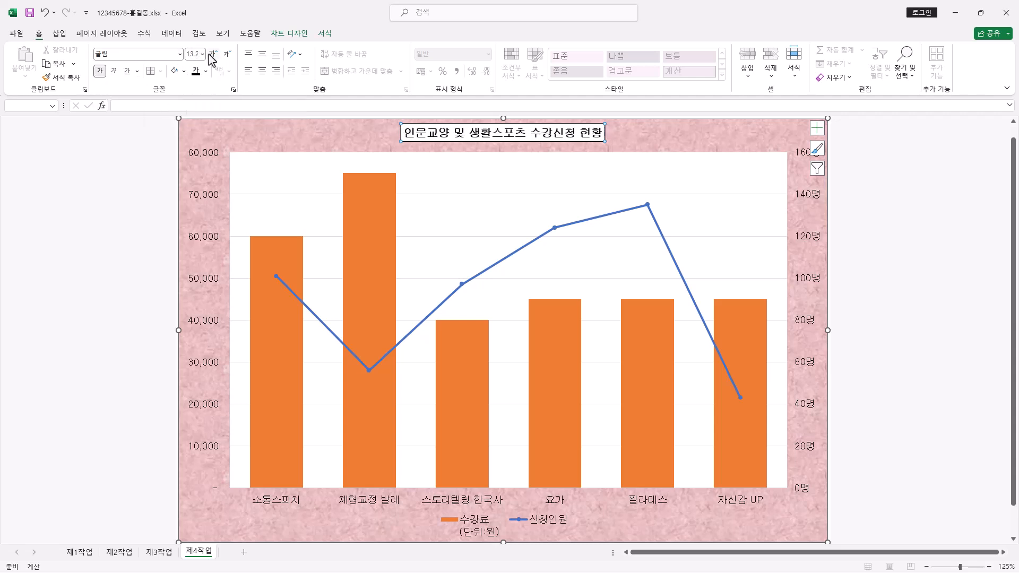
click(202, 54)
click(196, 177)
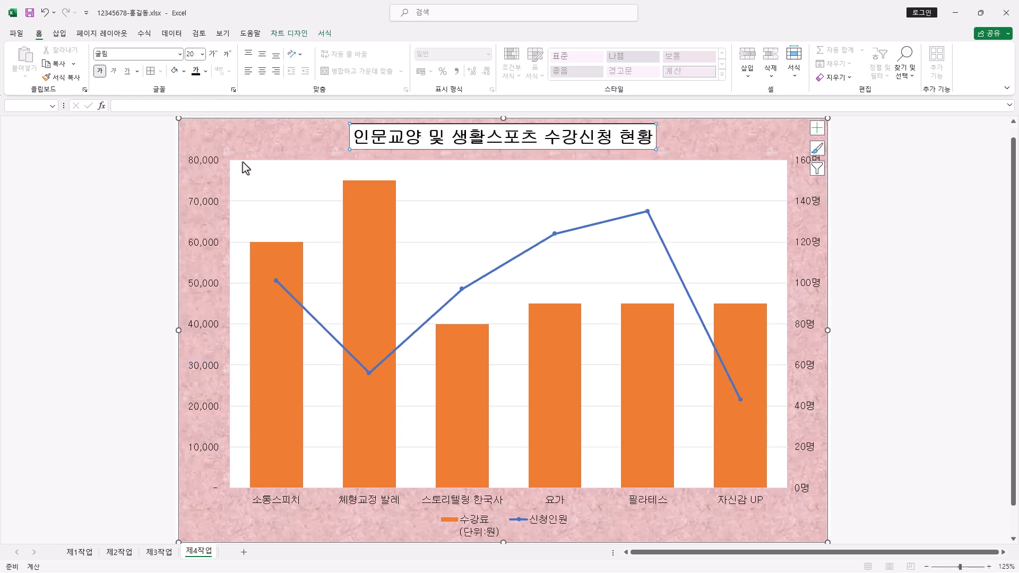